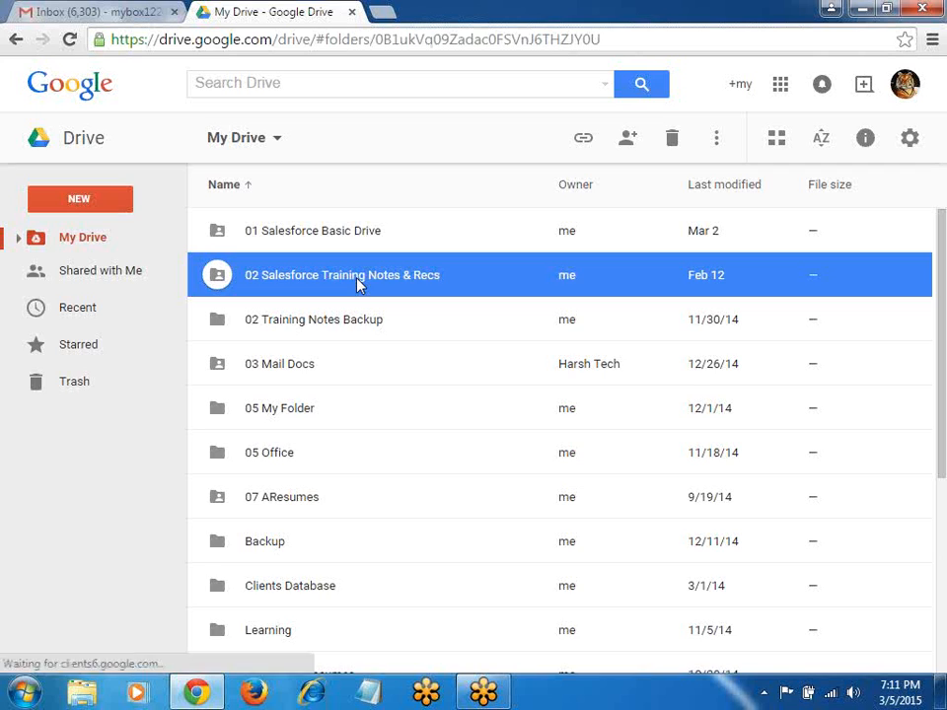
Step: Open the 02 Campaign Object notes document from the 02 Admin Fold folder in Google Drive
left_click(365, 284)
double_click(365, 284)
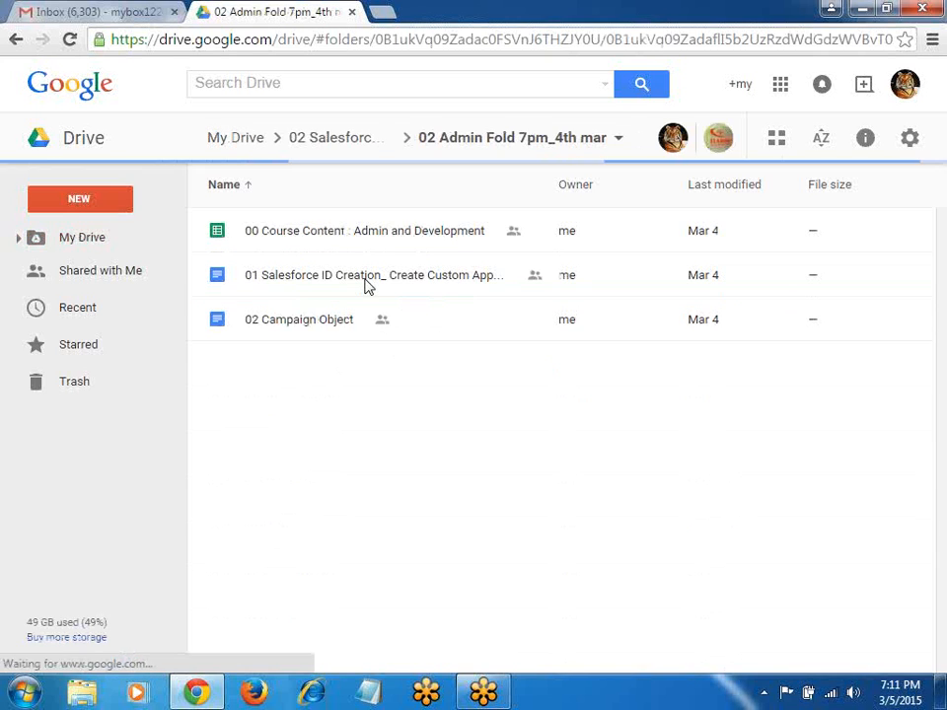
double_click(317, 378)
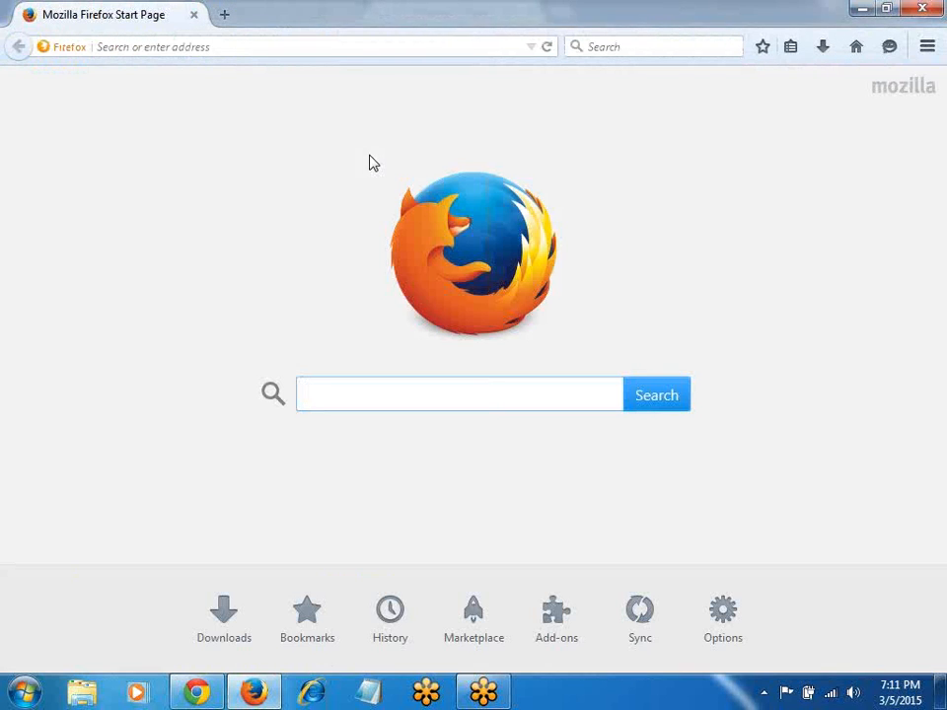
Step: Go to the Login.salesforce.com login page in Firefox
left_click(296, 45)
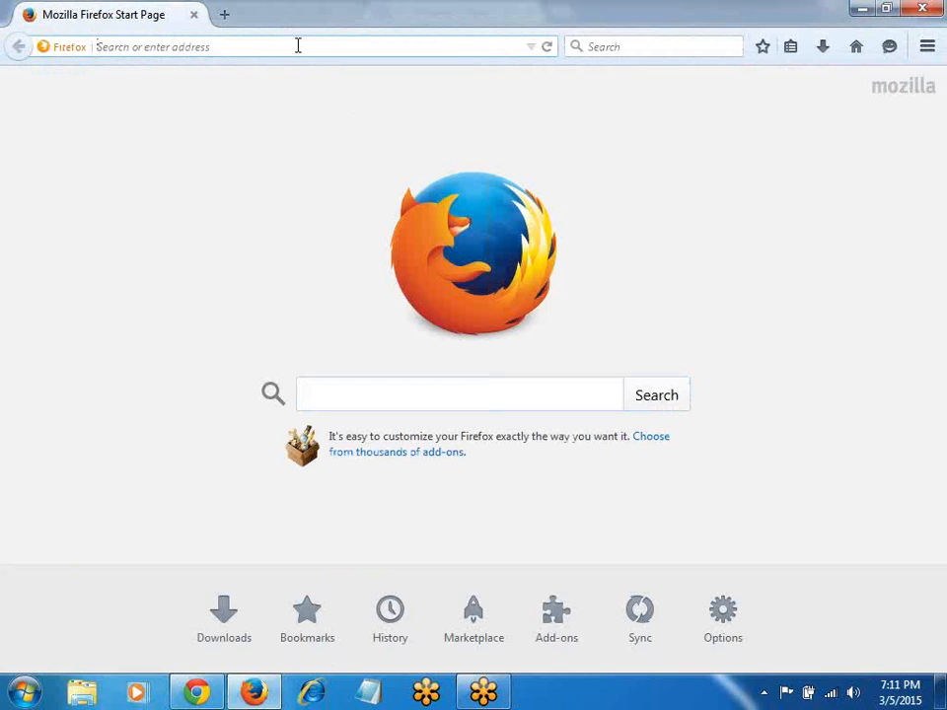
type("Login")
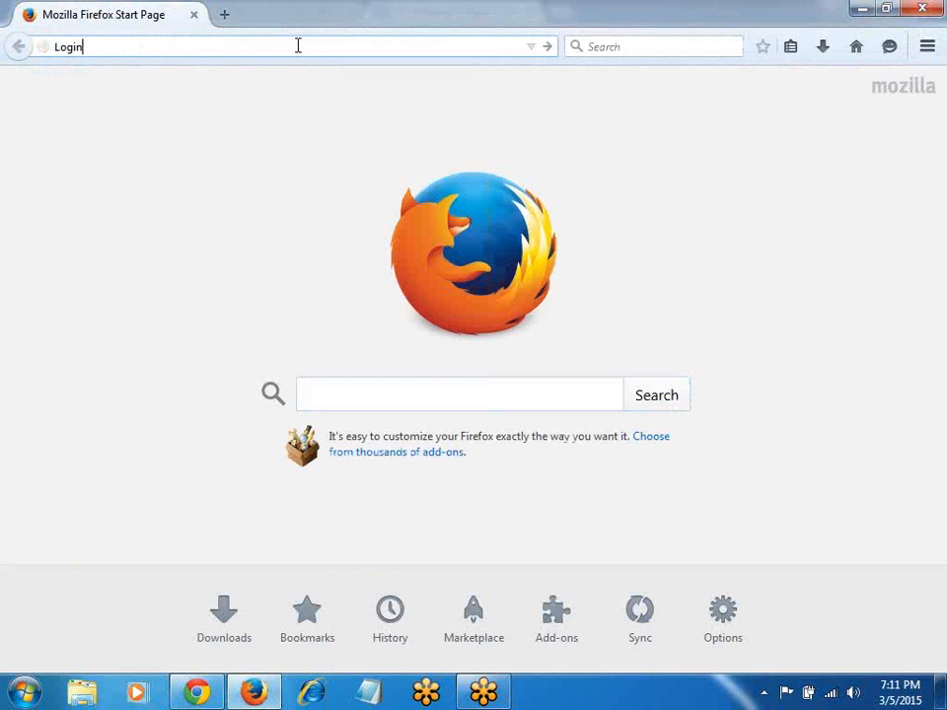
type(".salesforce.com")
key("Return")
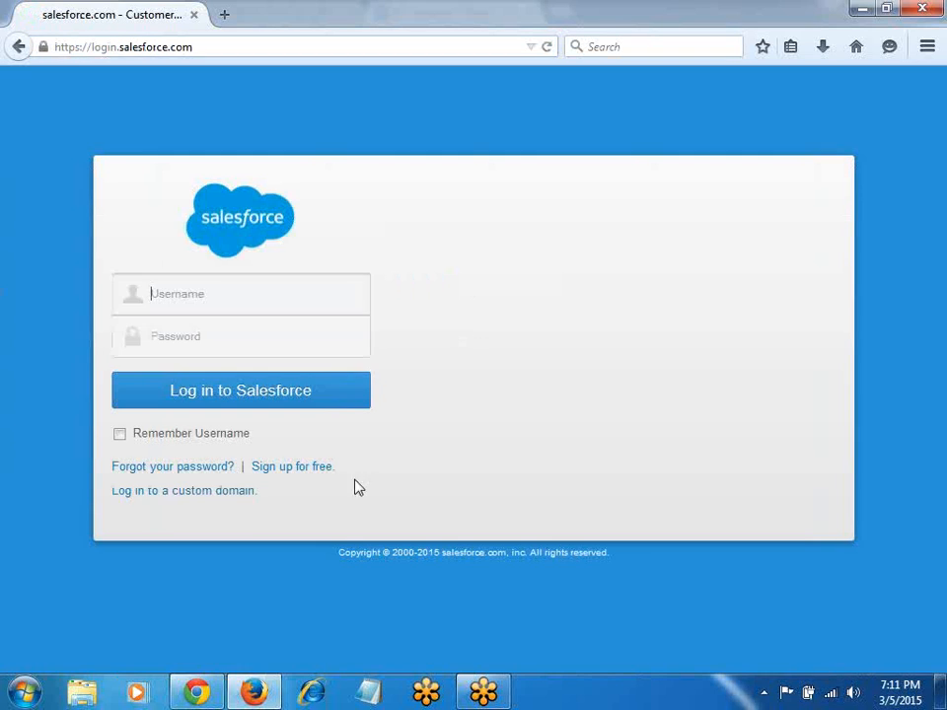
Step: Enter the Salesforce username and account password and sign in
left_click(194, 301)
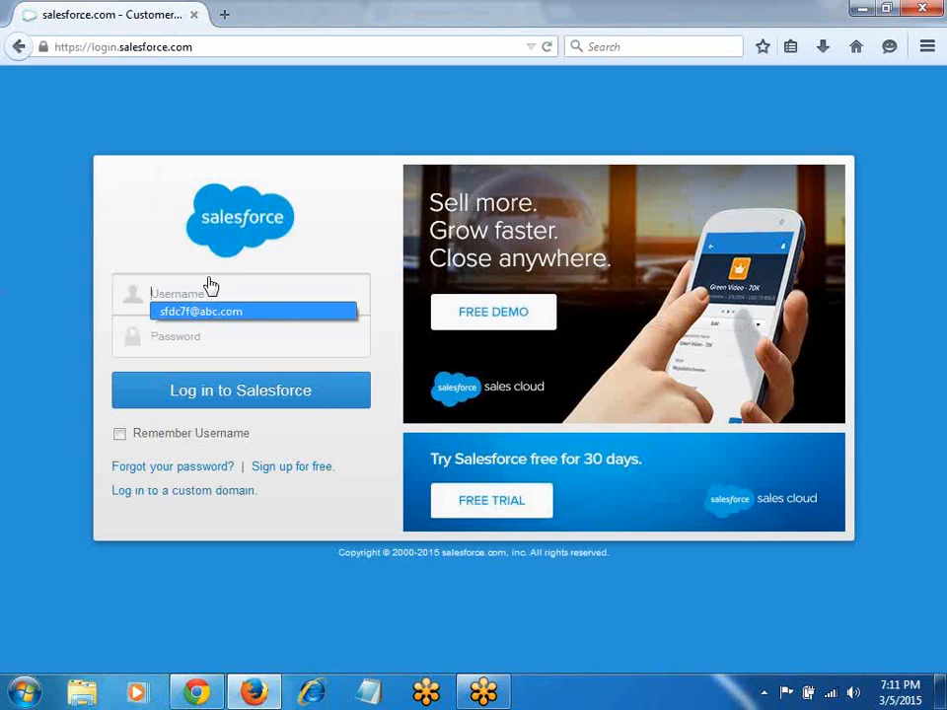
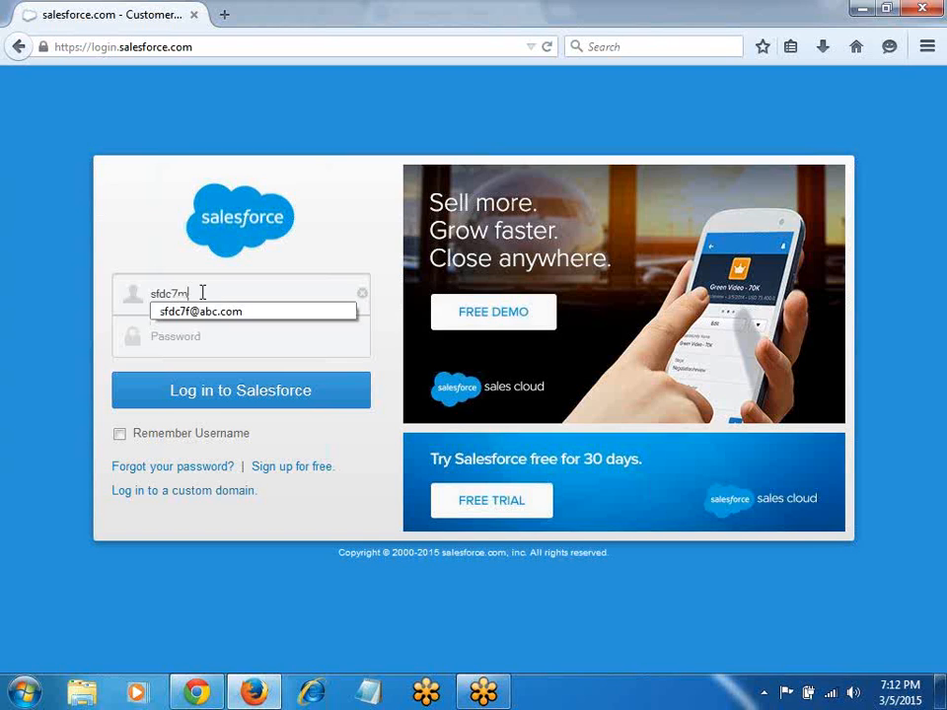
key("Tab")
type("*********")
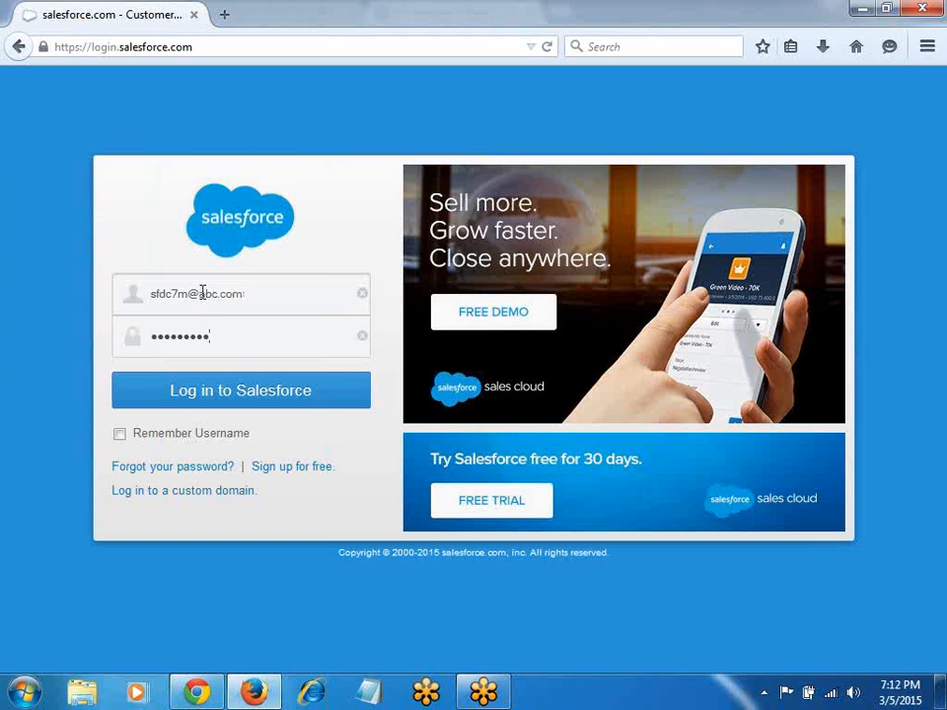
key("Return")
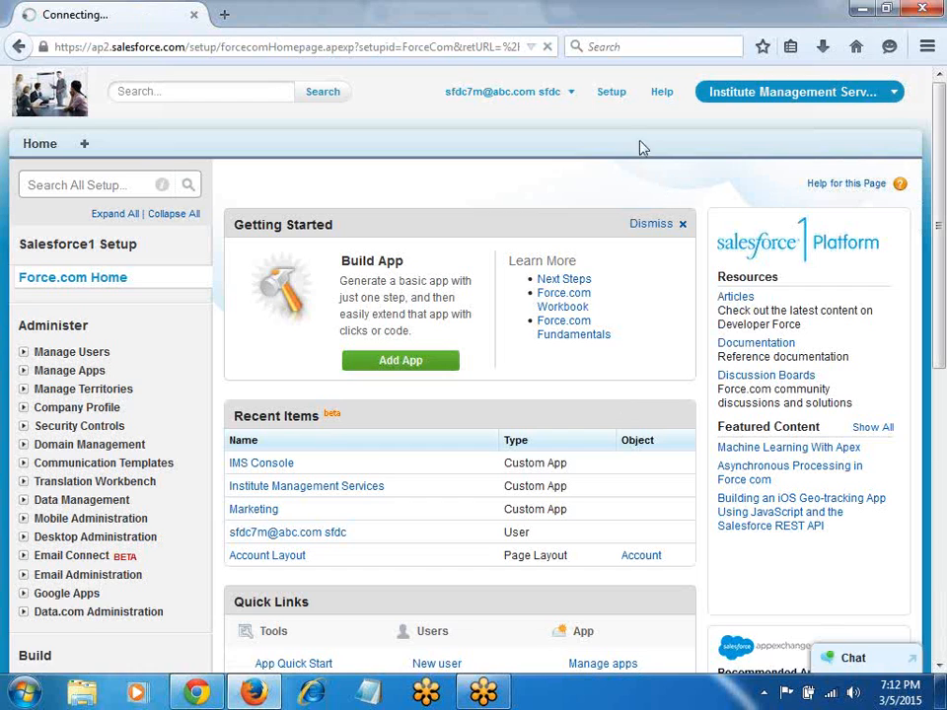
Step: Open the Apps list under Setup's Build > Create, then switch to the Sales app
left_click(612, 98)
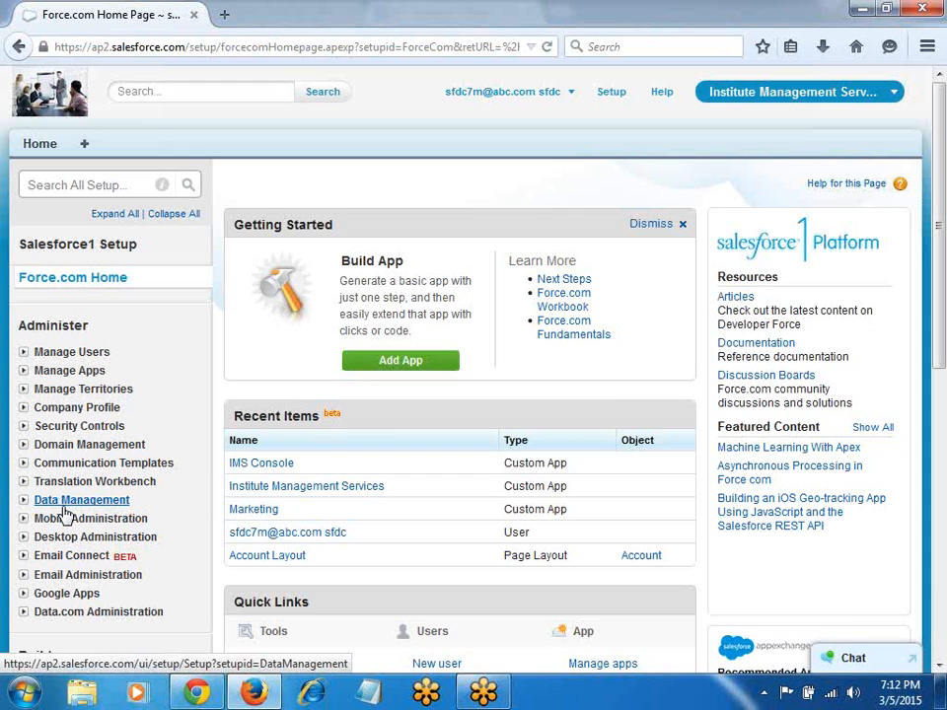
scroll(65, 523, "down", 5)
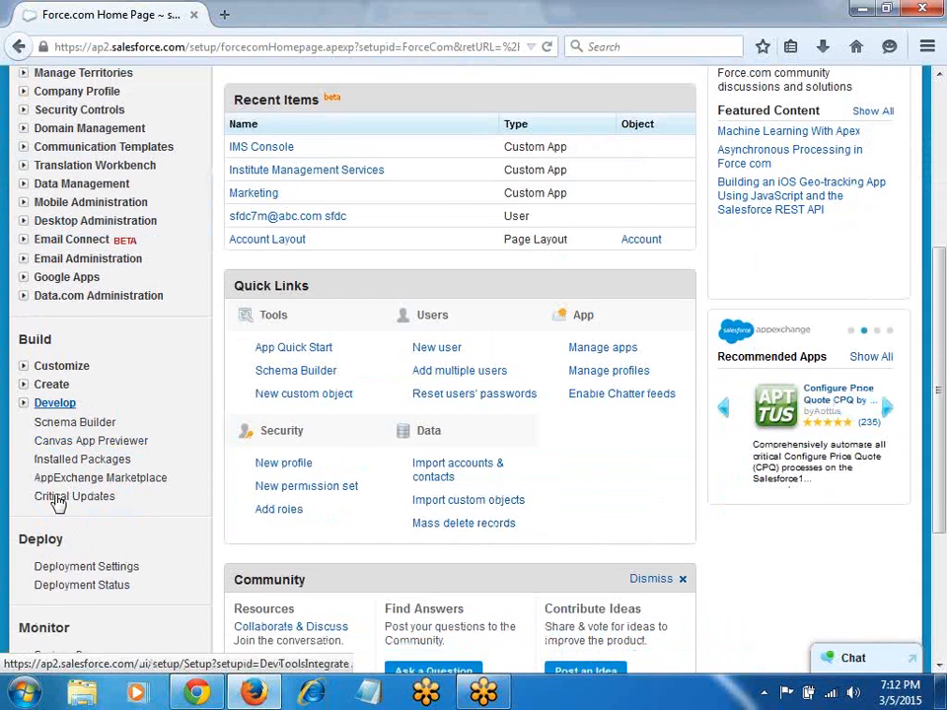
left_click(24, 388)
left_click(59, 405)
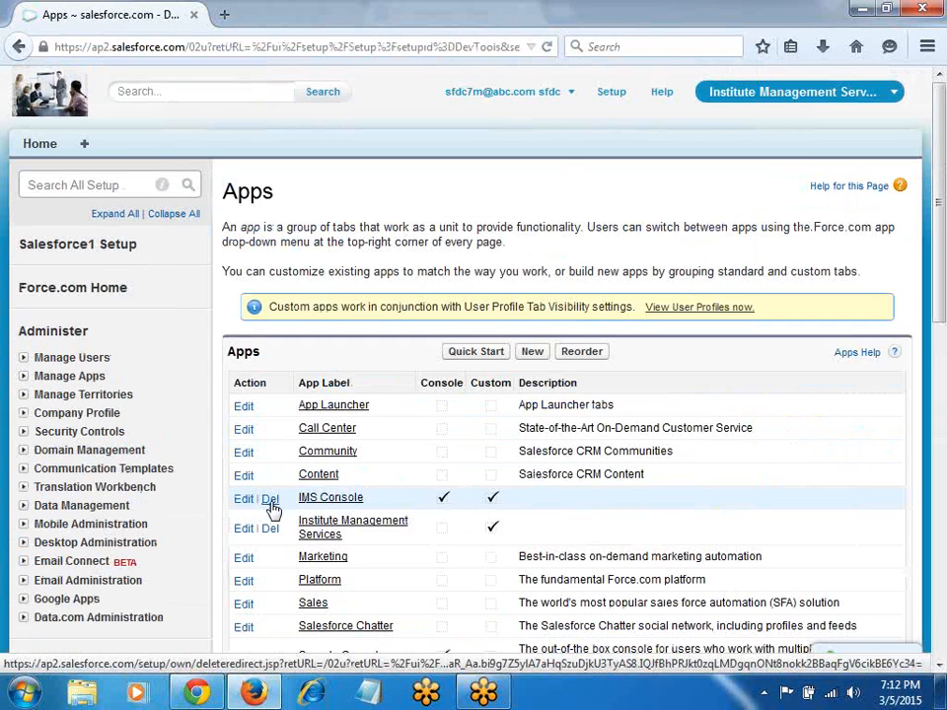
left_click(729, 92)
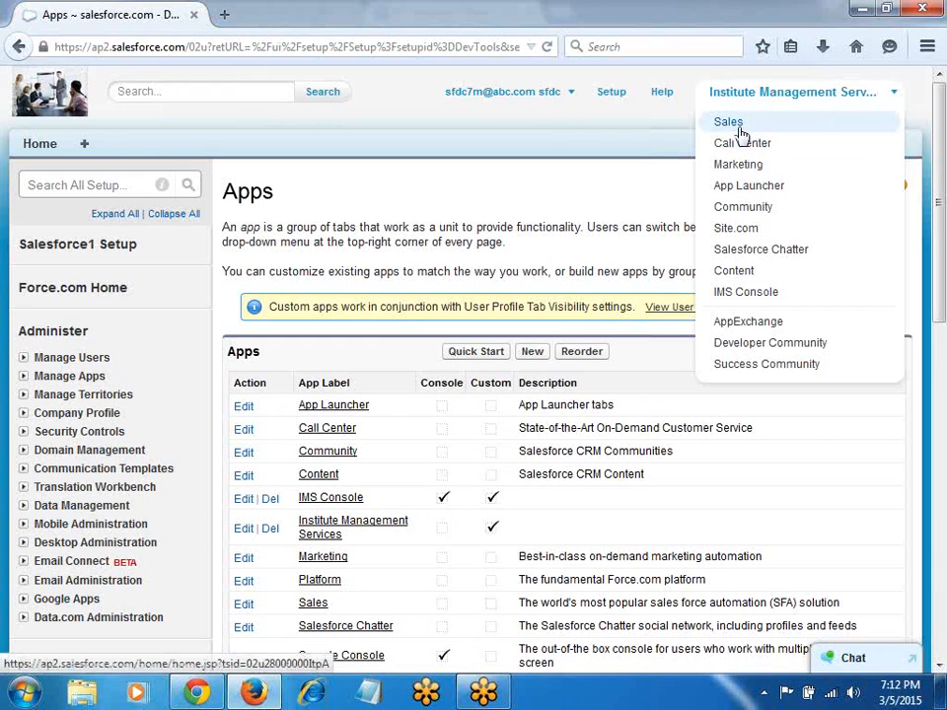
left_click(730, 122)
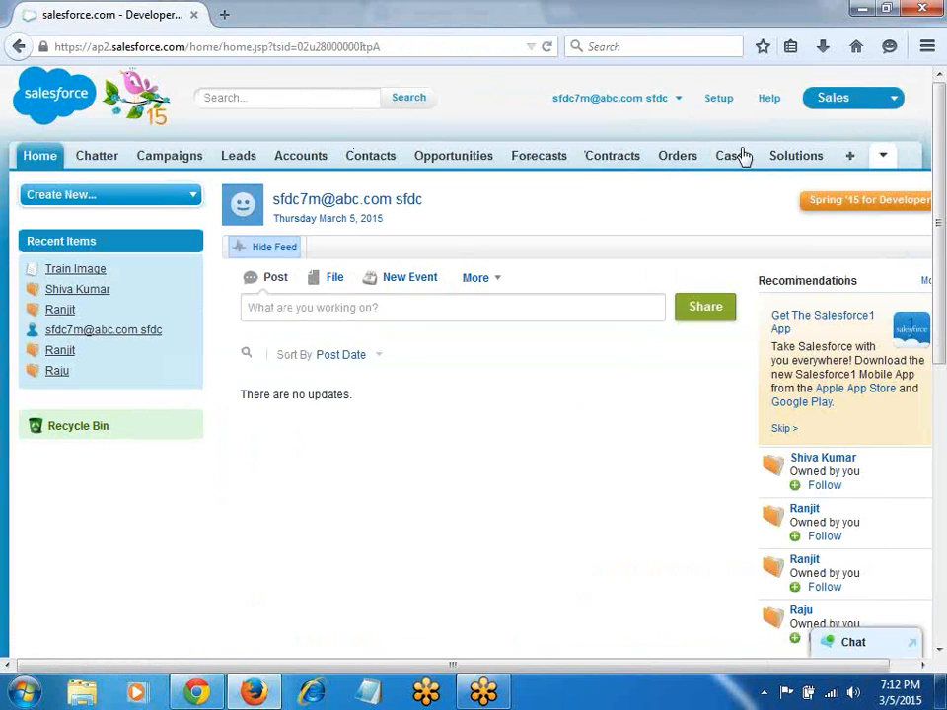
Step: Start a blank New Account form from the Accounts tab and zoom the page in
left_click(311, 160)
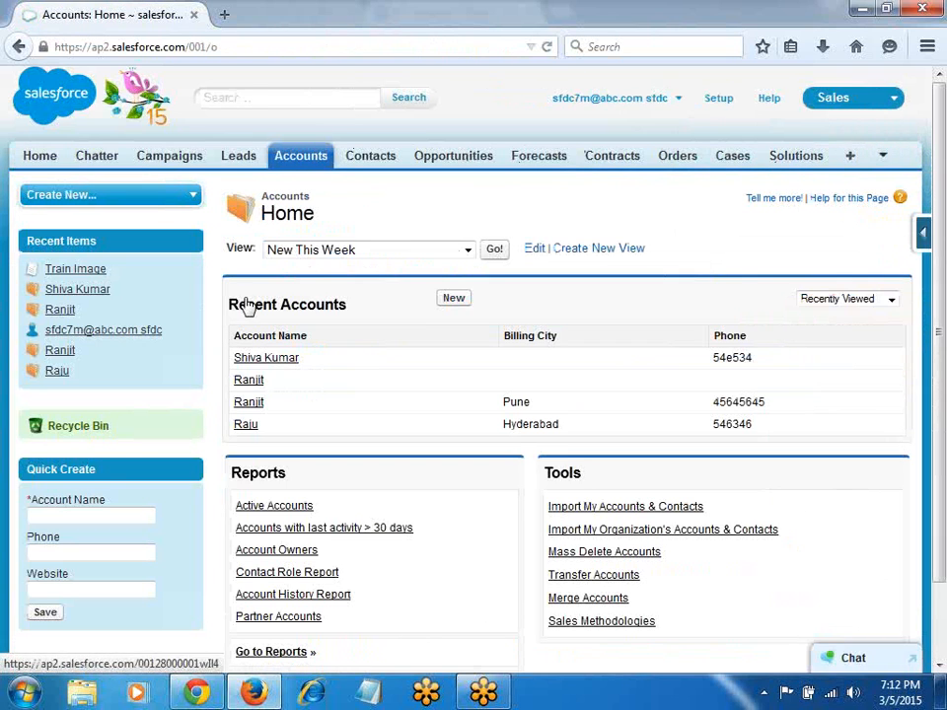
left_click(455, 299)
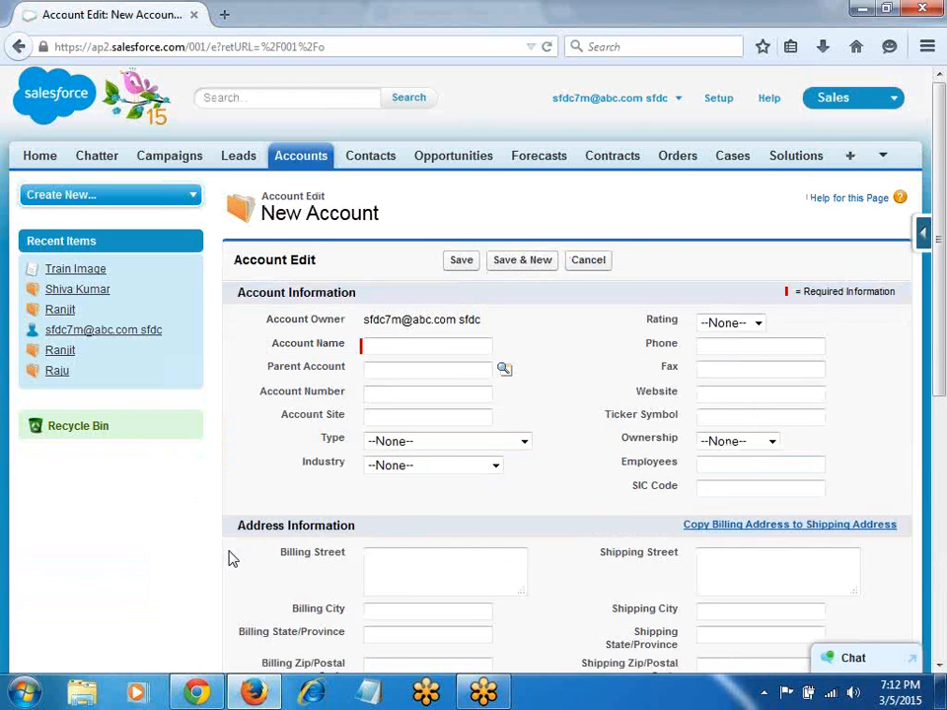
key("ctrl+plus")
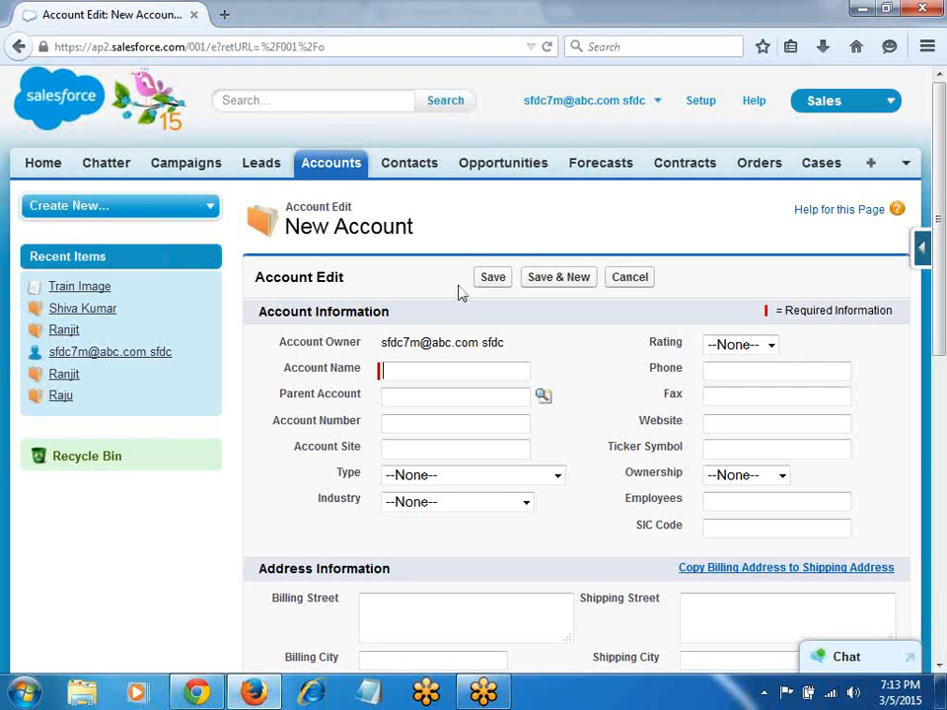
mouse_move(111, 365)
Step: Look at blank New Campaign and New Lead forms, then return to Campaigns Home
left_click(174, 169)
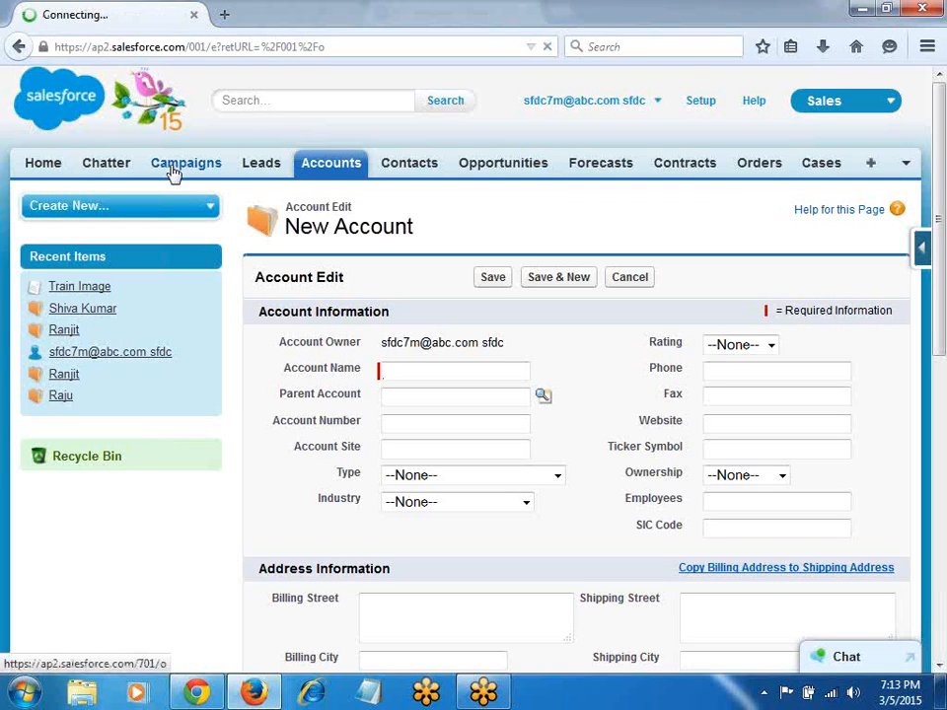
left_click(471, 319)
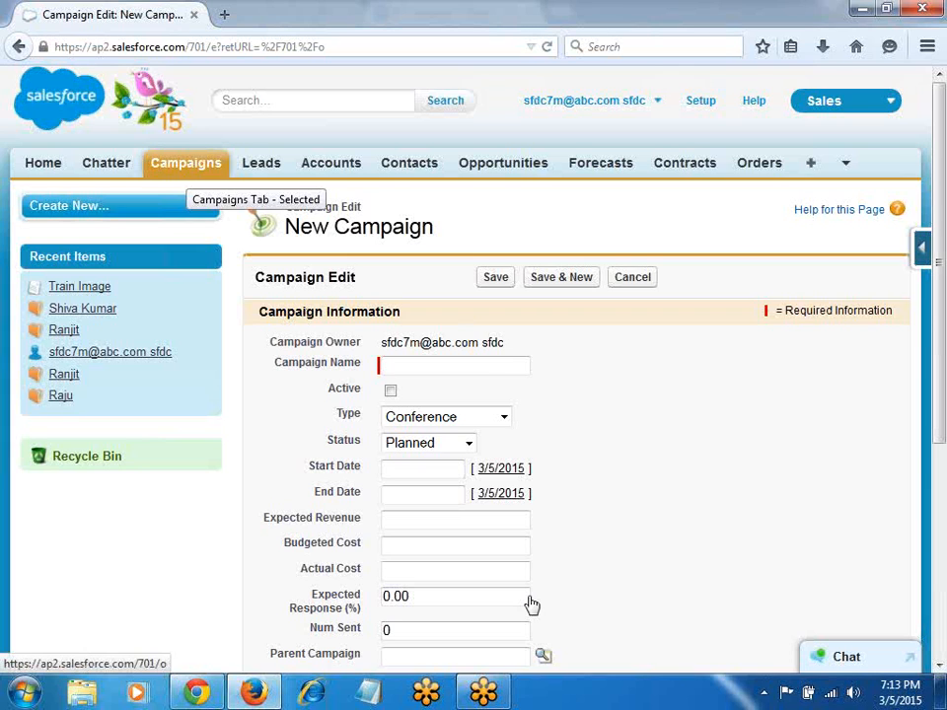
left_click(264, 169)
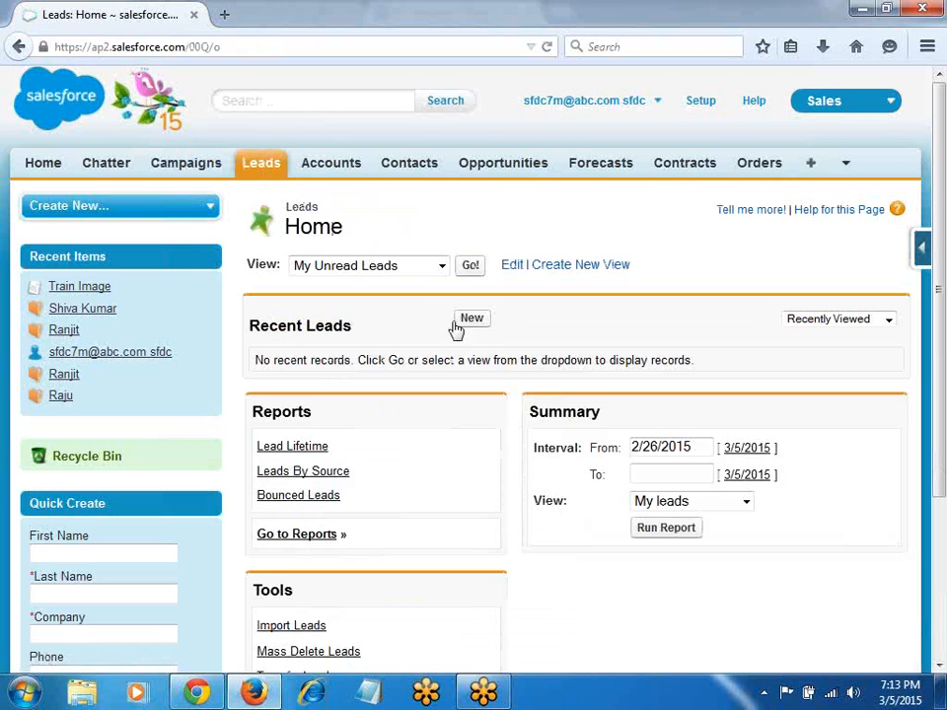
left_click(470, 318)
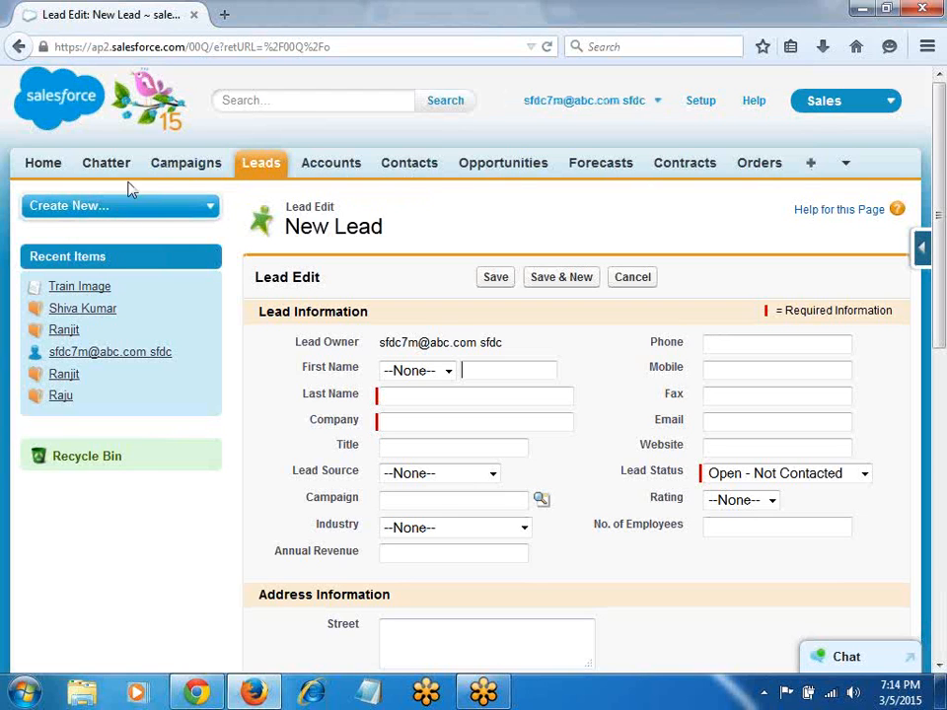
left_click(186, 168)
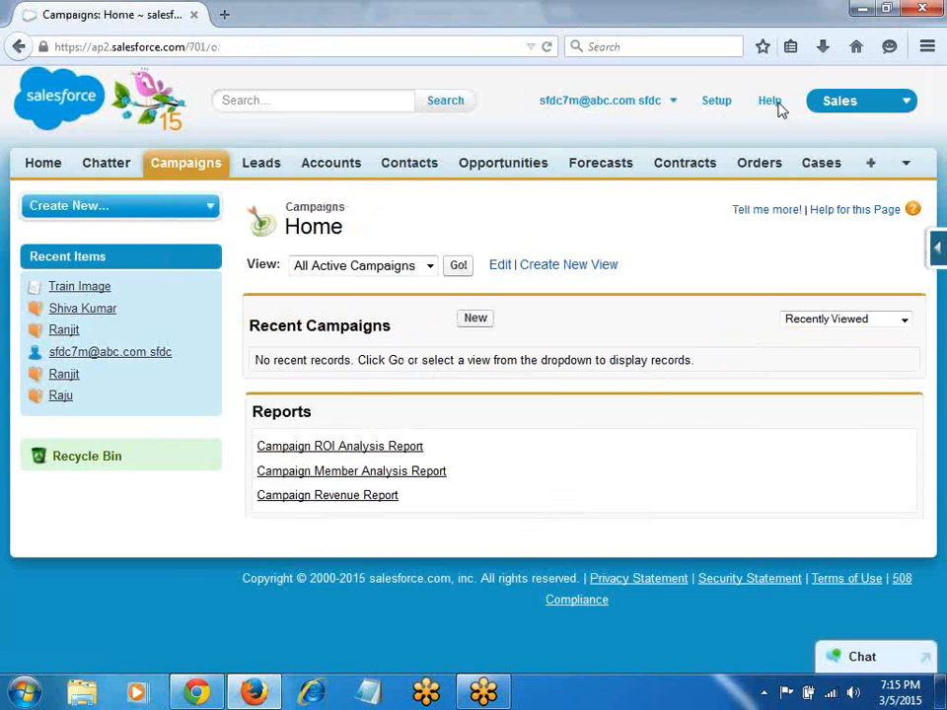
Step: In the Institute Management Services app, add Campaigns to the selected tabs and save
left_click(820, 103)
left_click(800, 306)
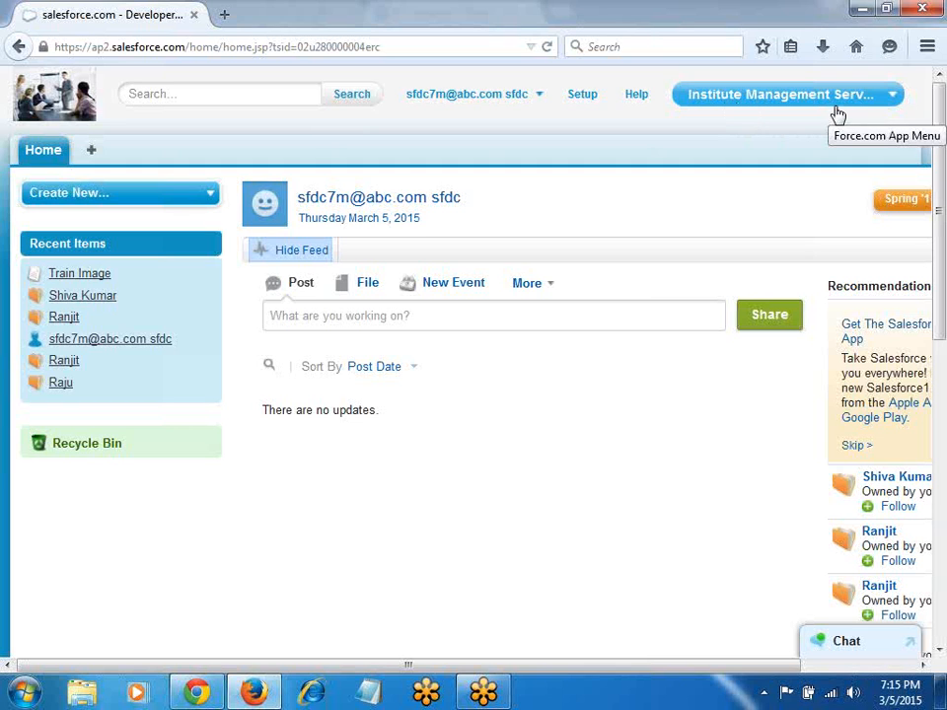
left_click(93, 153)
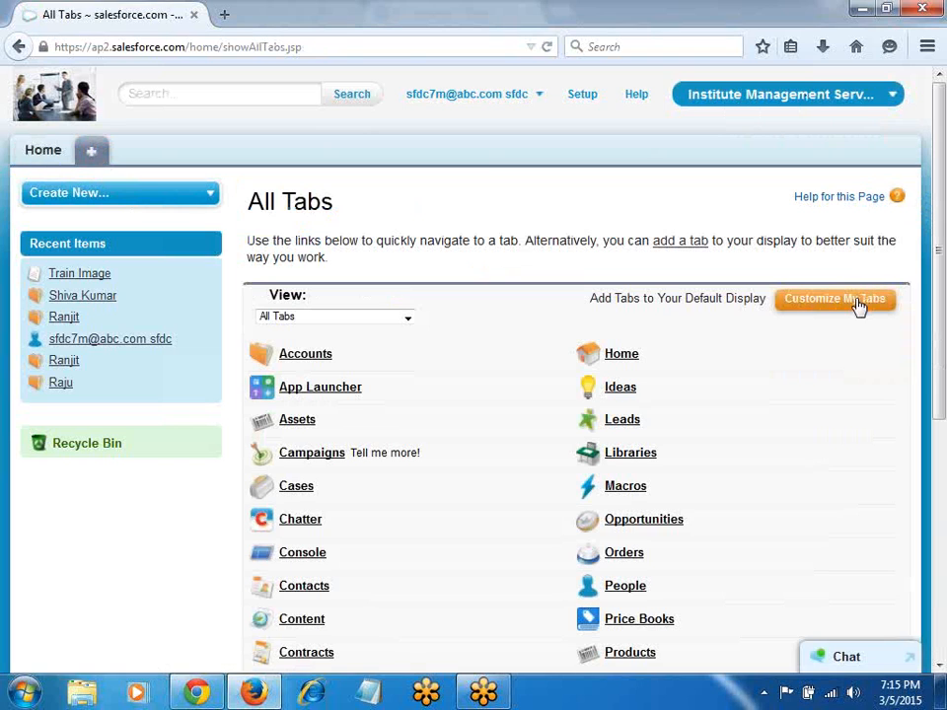
left_click(856, 300)
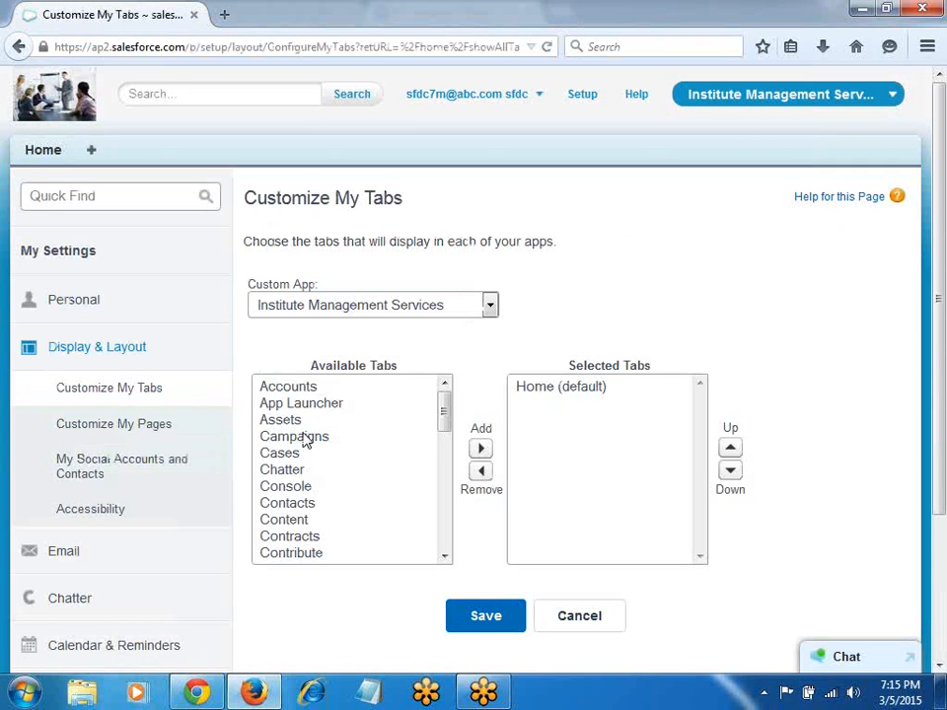
left_click(306, 437)
left_click(480, 449)
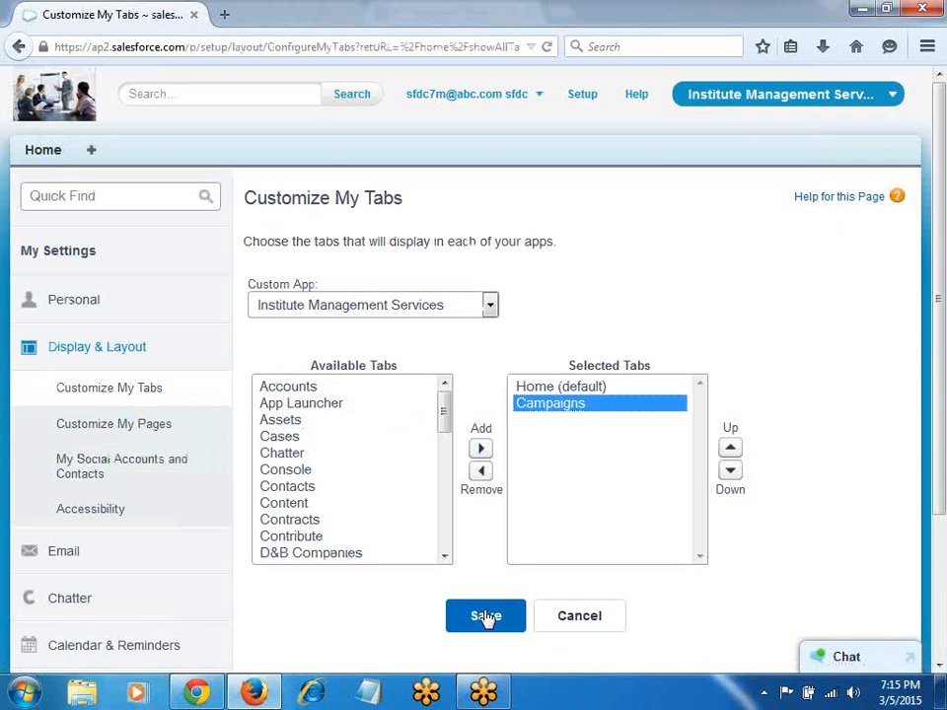
left_click(485, 617)
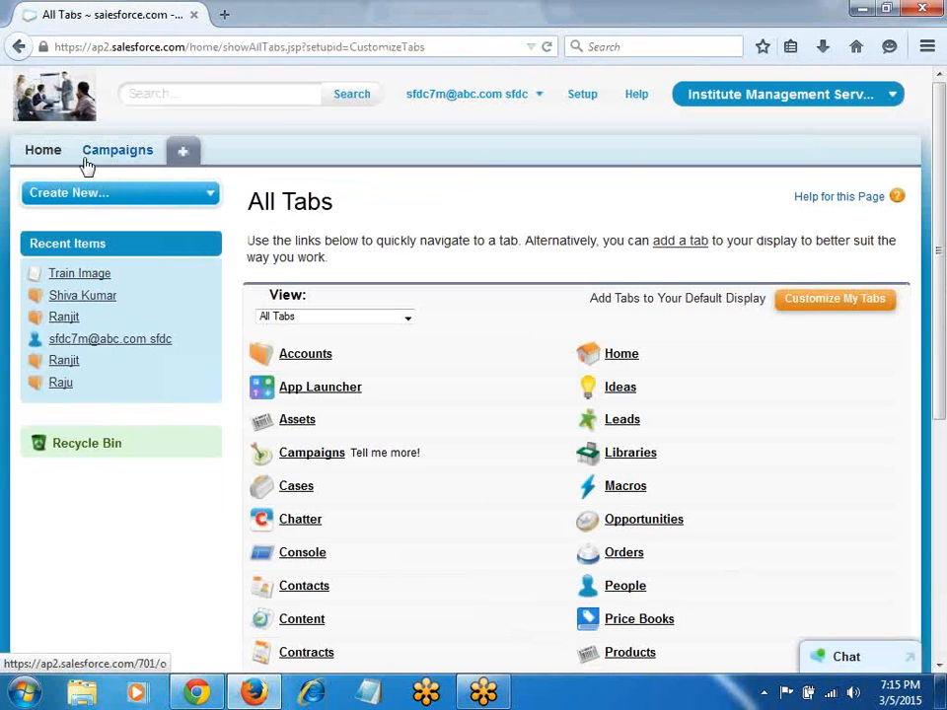
key("alt+Tab")
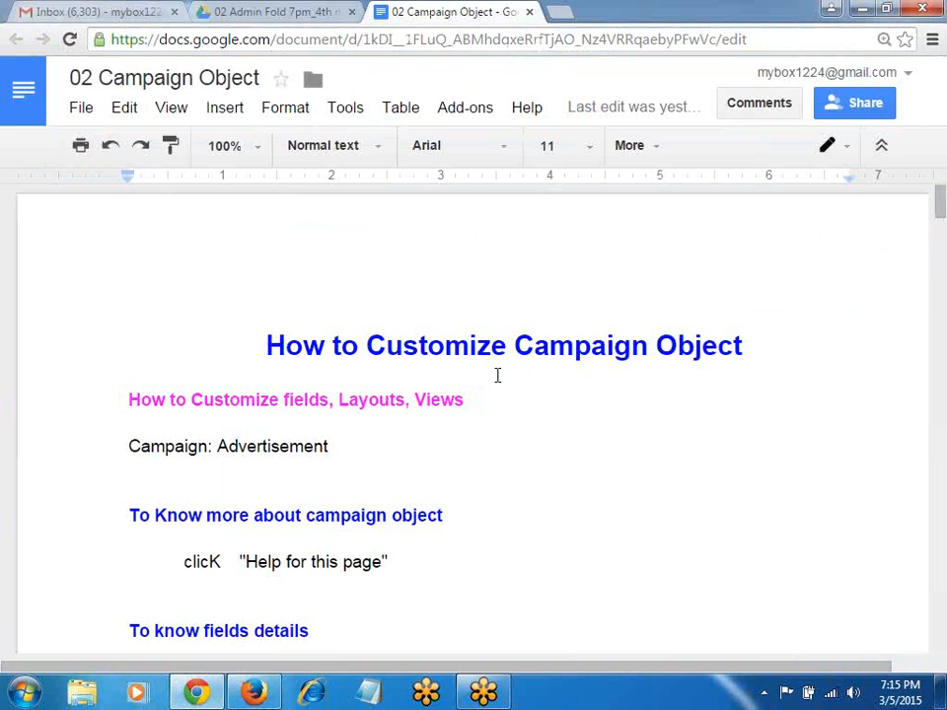
Step: Show the campaign notes document full screen in Google Docs
left_click(170, 107)
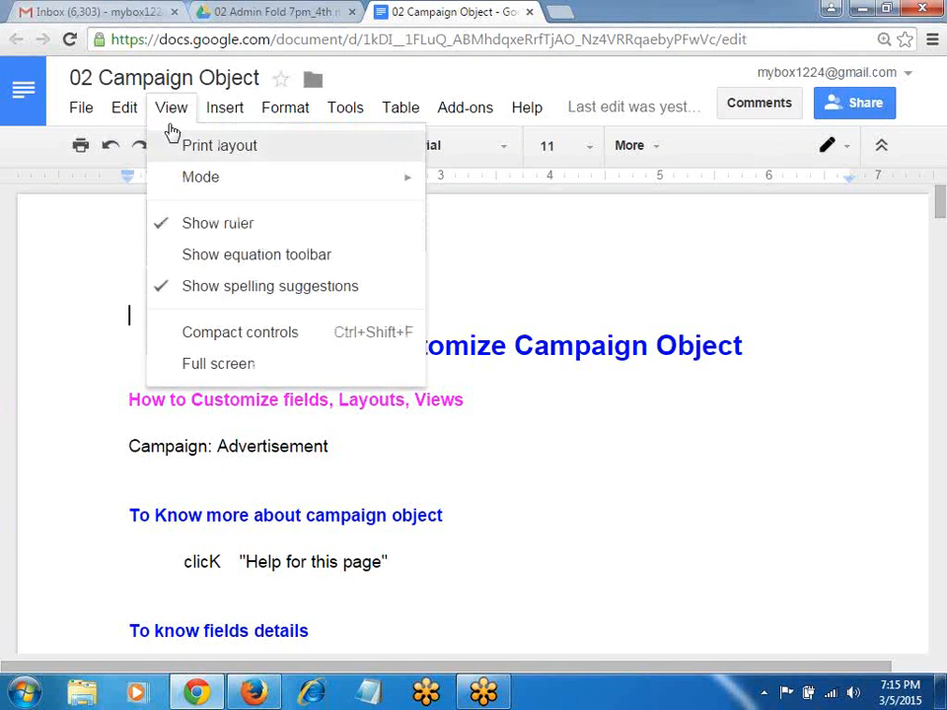
left_click(180, 365)
scroll(448, 332, "down", 1)
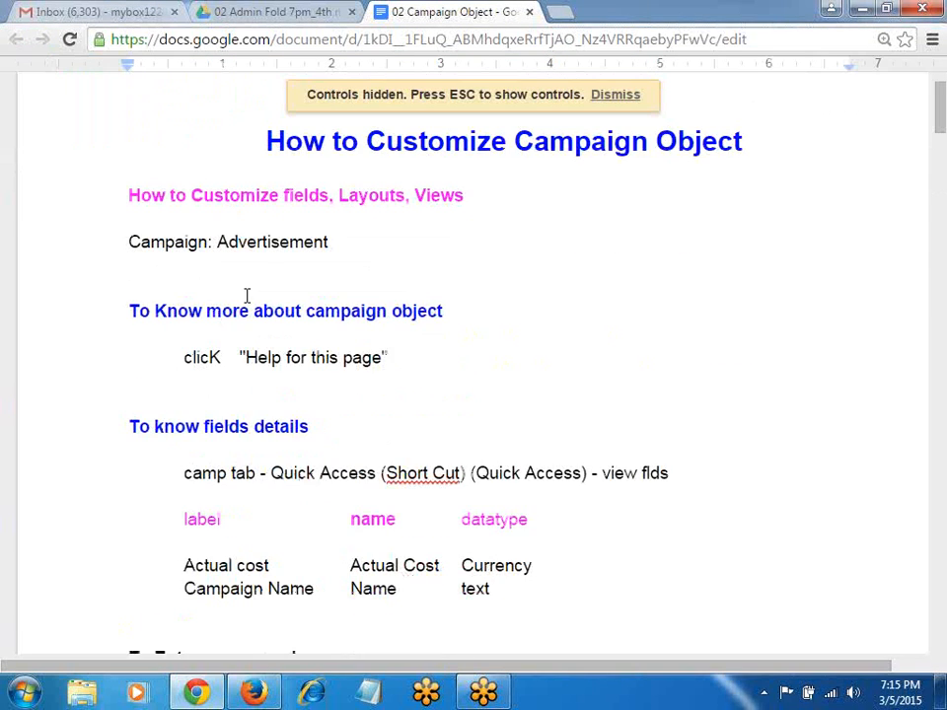
Step: Back in Salesforce, open the Campaigns tab and start a new campaign
key("alt+Tab")
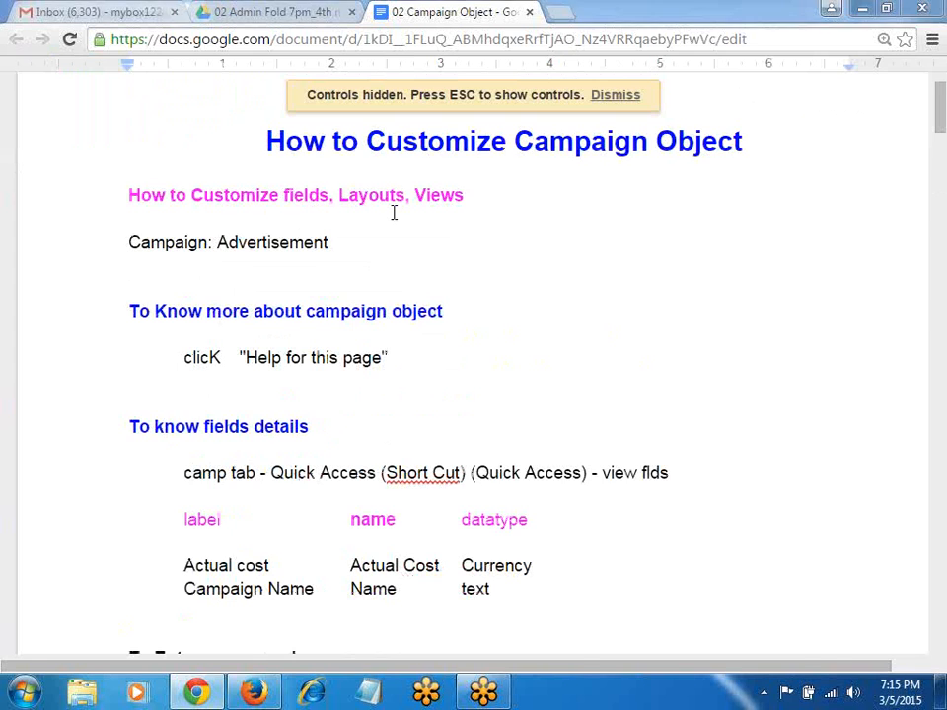
left_click(117, 153)
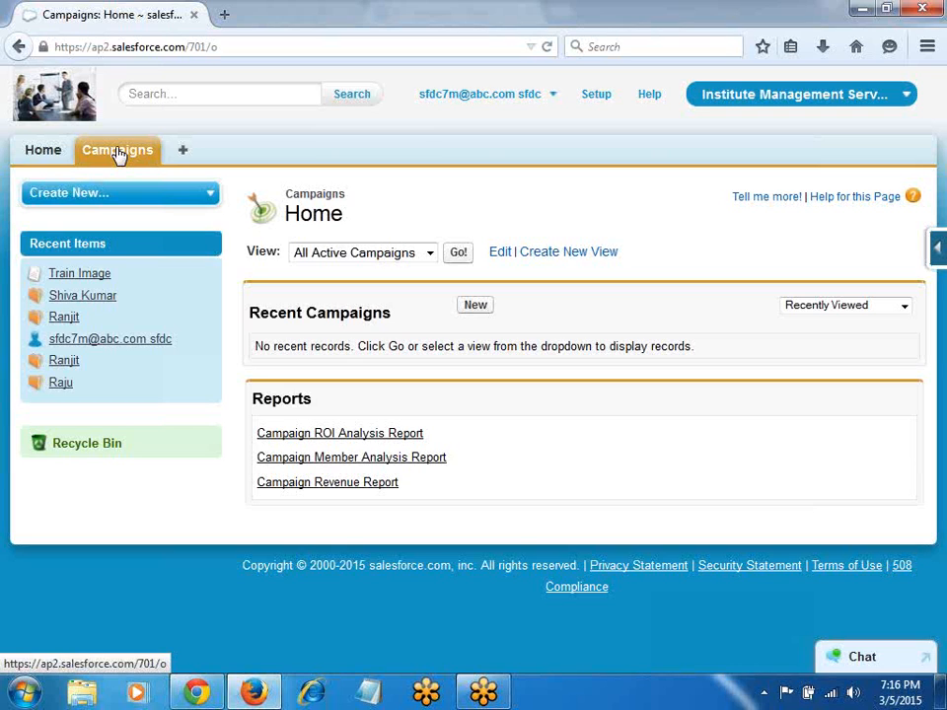
left_click(471, 306)
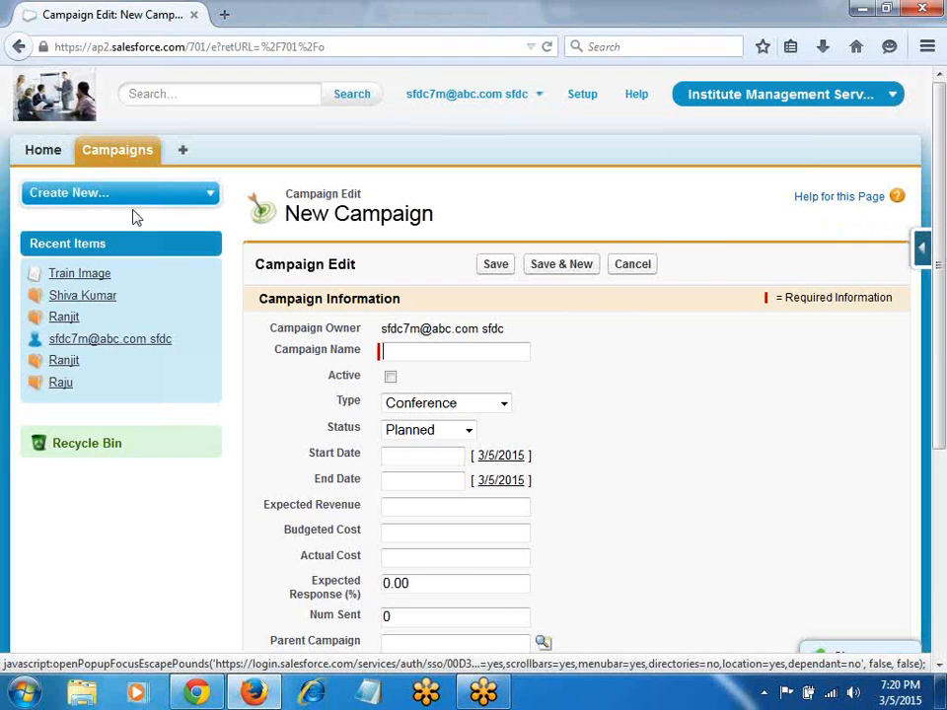
Step: Open the Campaign Fields list through the quick access menu, then return to the New Campaign tab
left_click(917, 248)
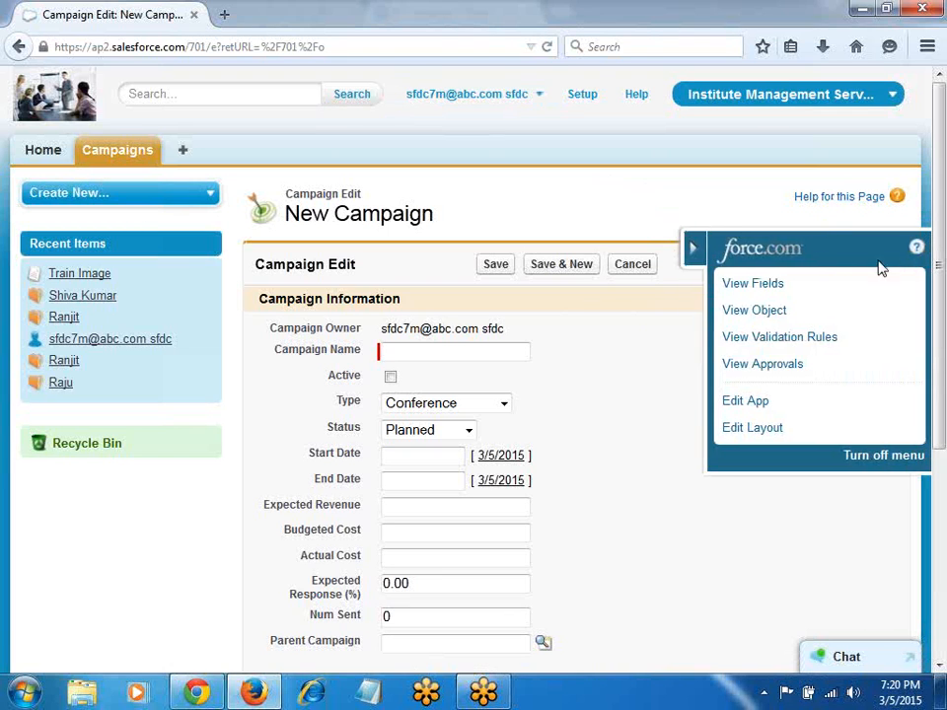
left_click(828, 207)
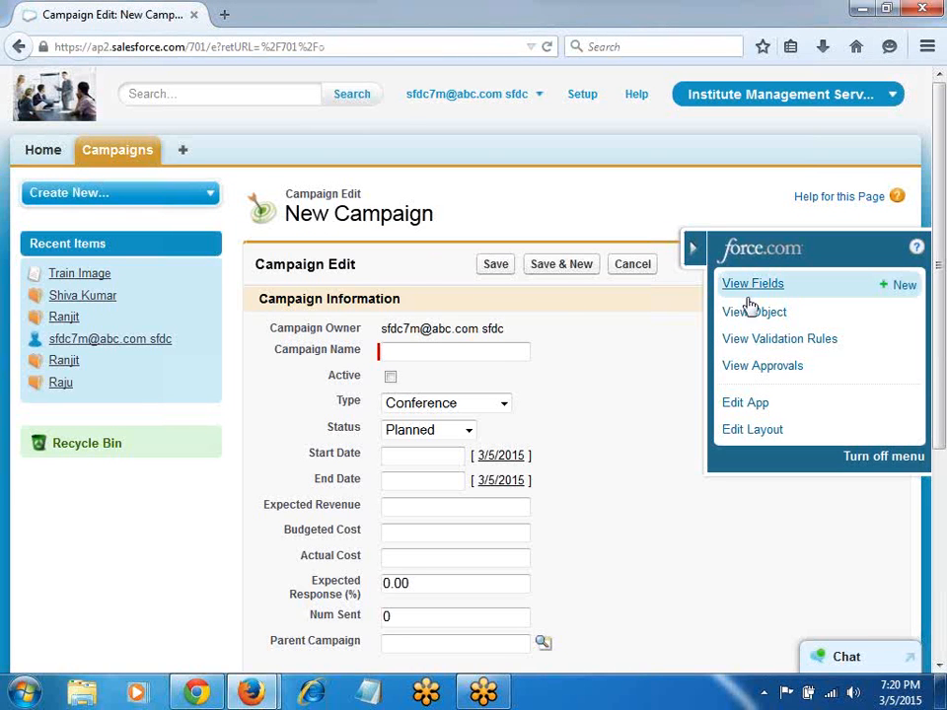
left_click(750, 284)
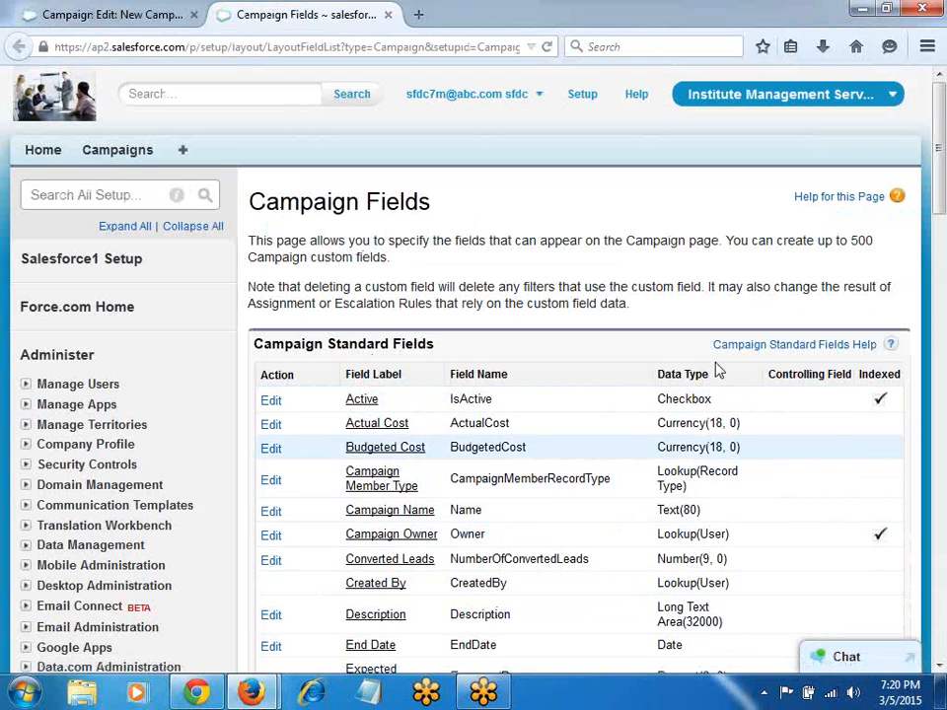
scroll(719, 386, "down", 4)
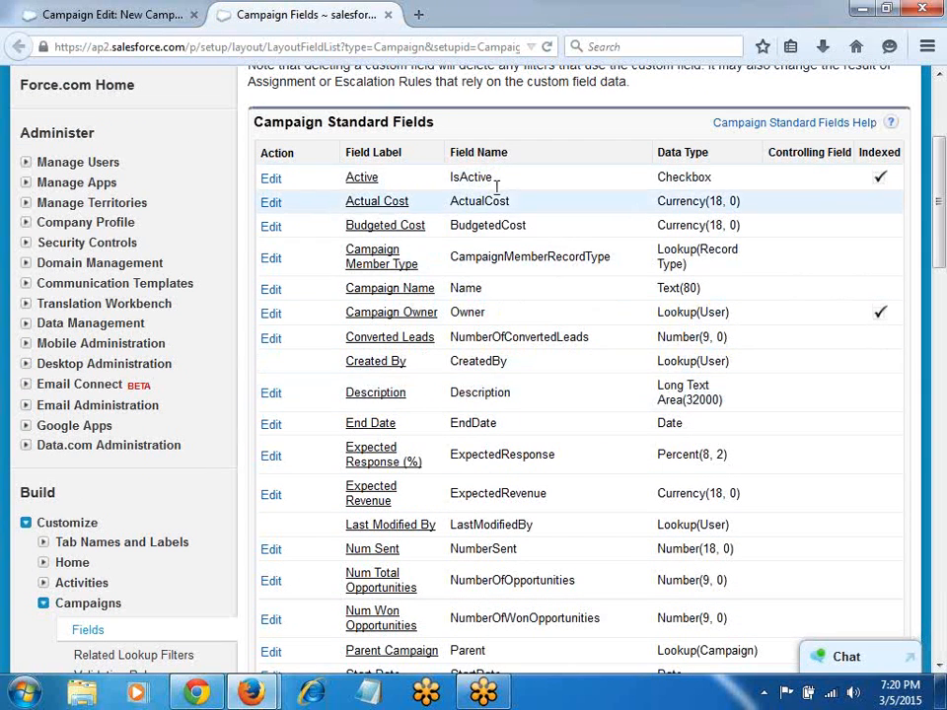
left_click(113, 15)
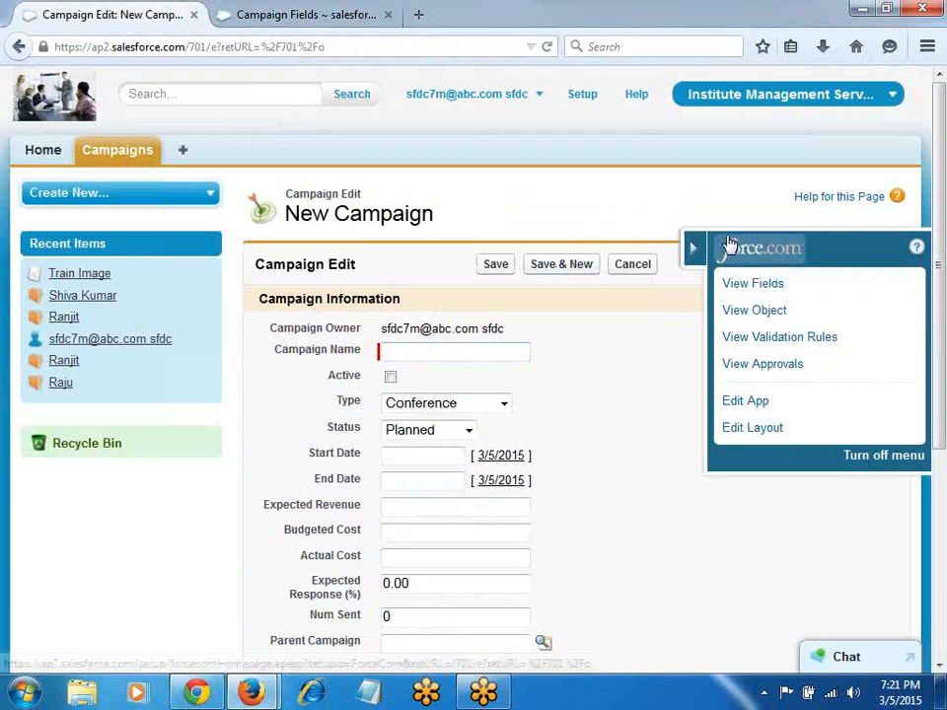
Step: Name the new campaign 'First Quater', mark it active, and set its type to Direct Mail
left_click(694, 258)
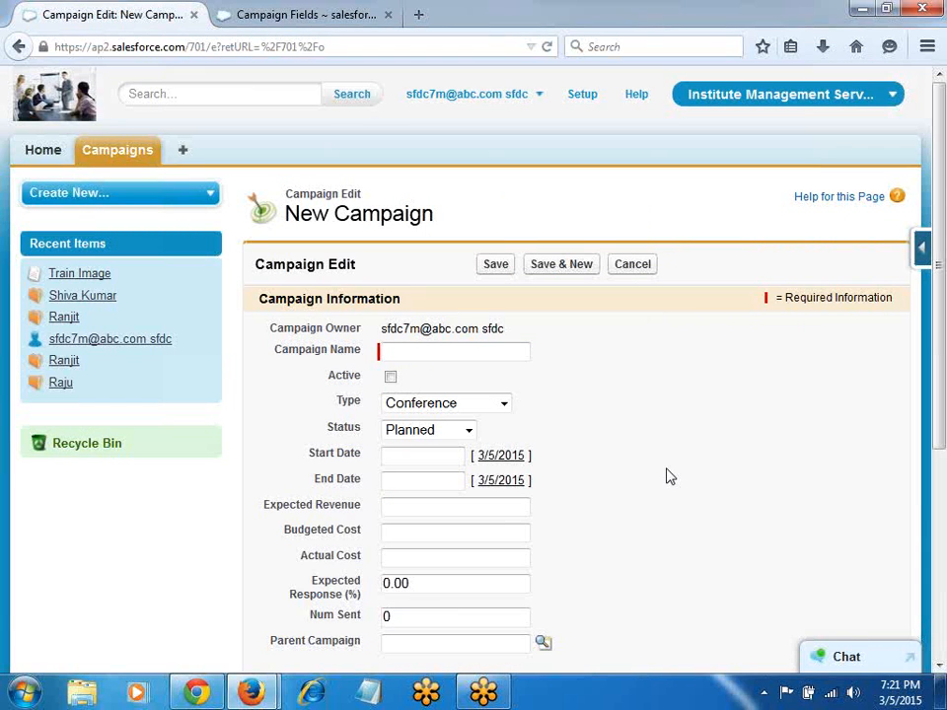
left_click(450, 355)
type("First Quater")
left_click(390, 376)
left_click(418, 408)
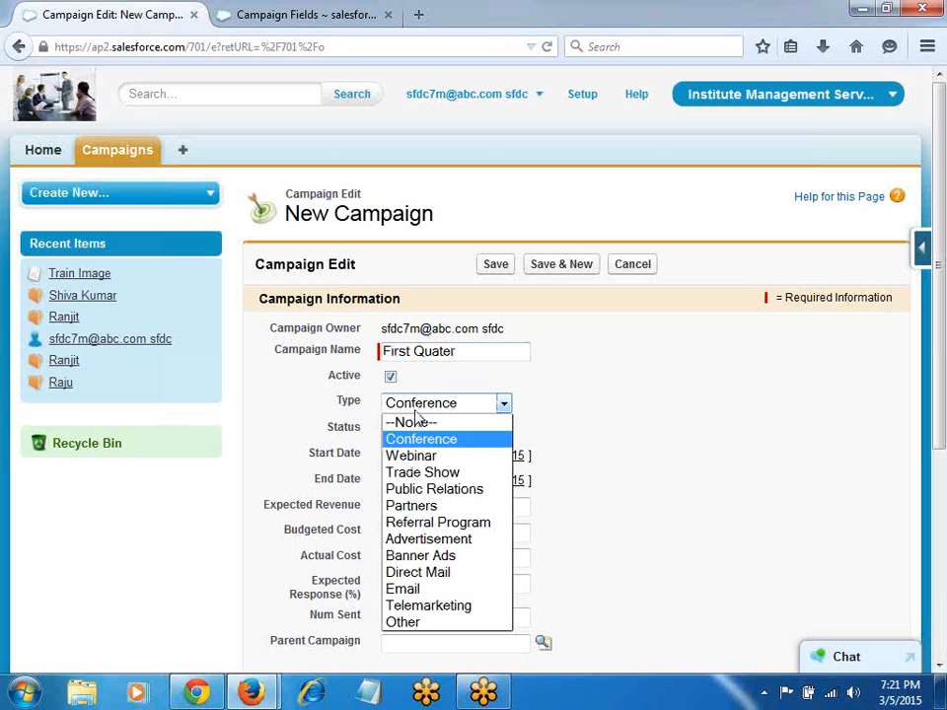
left_click(457, 573)
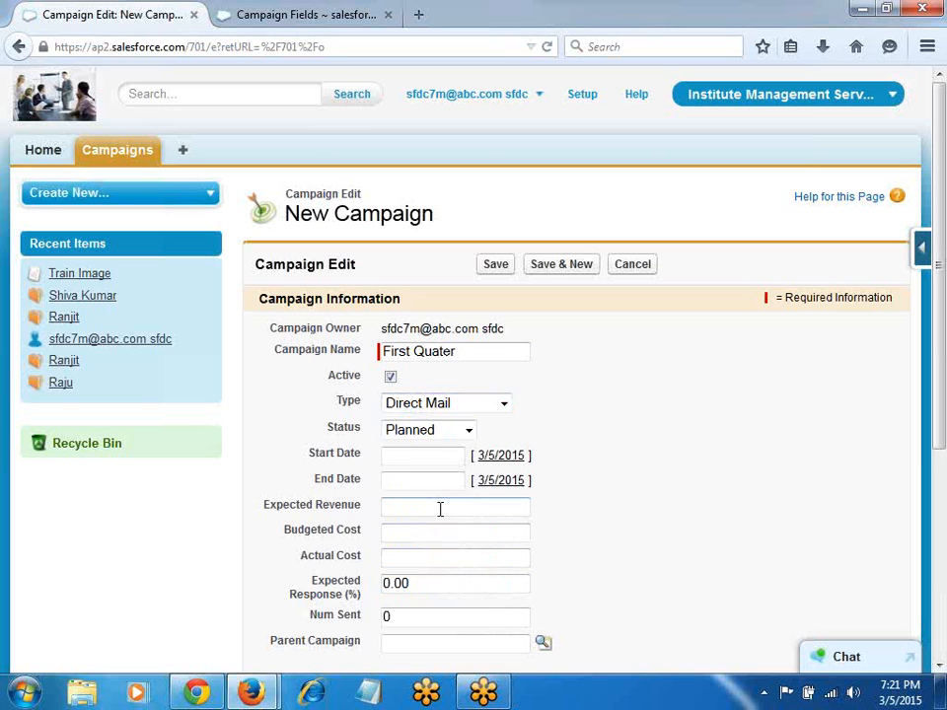
Step: Set the campaign start date to January 1 and end date to March 31, 2015
left_click(500, 455)
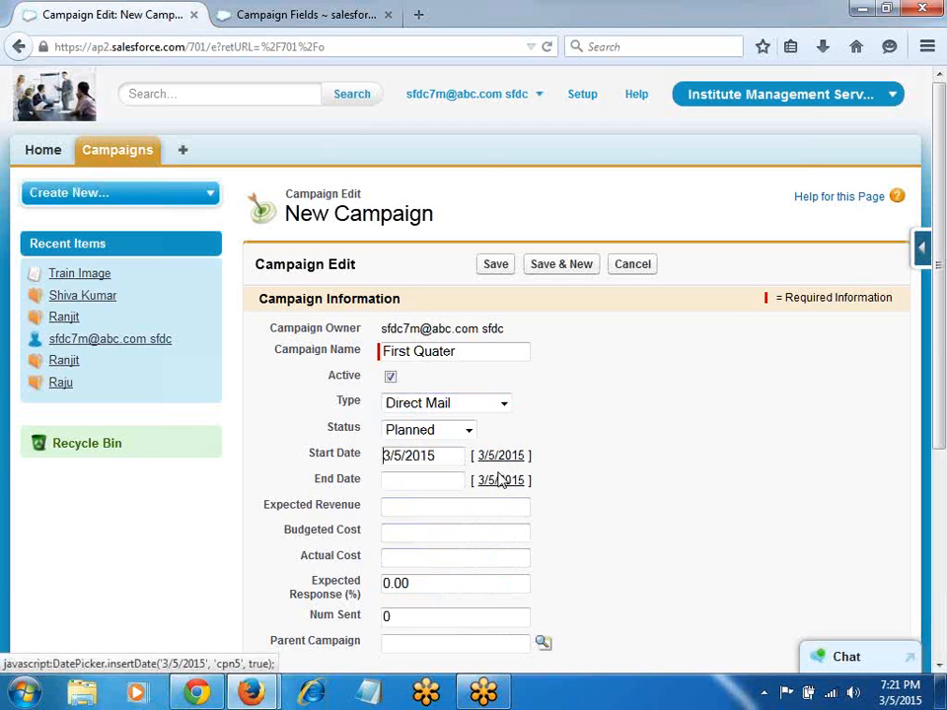
left_click(435, 455)
left_click(401, 486)
left_click(400, 486)
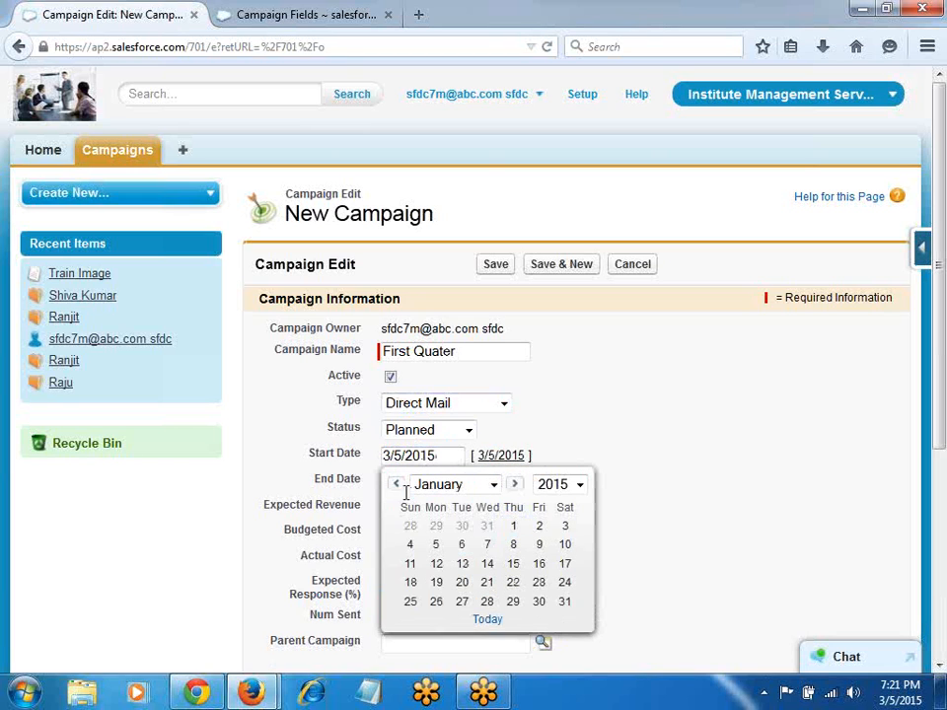
left_click(510, 528)
left_click(498, 481)
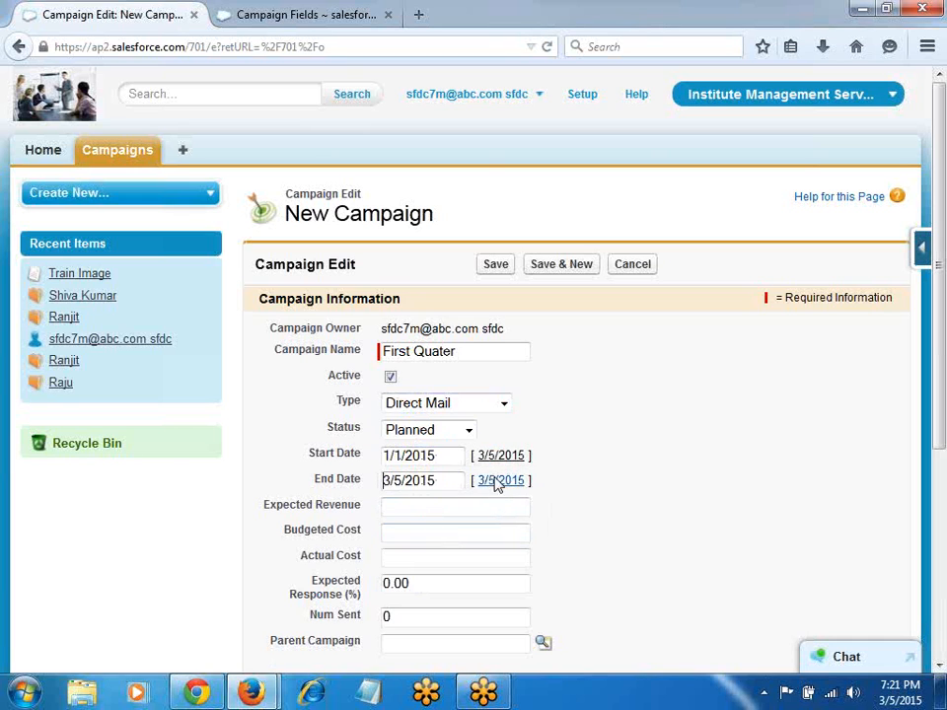
left_click(407, 480)
left_click(461, 629)
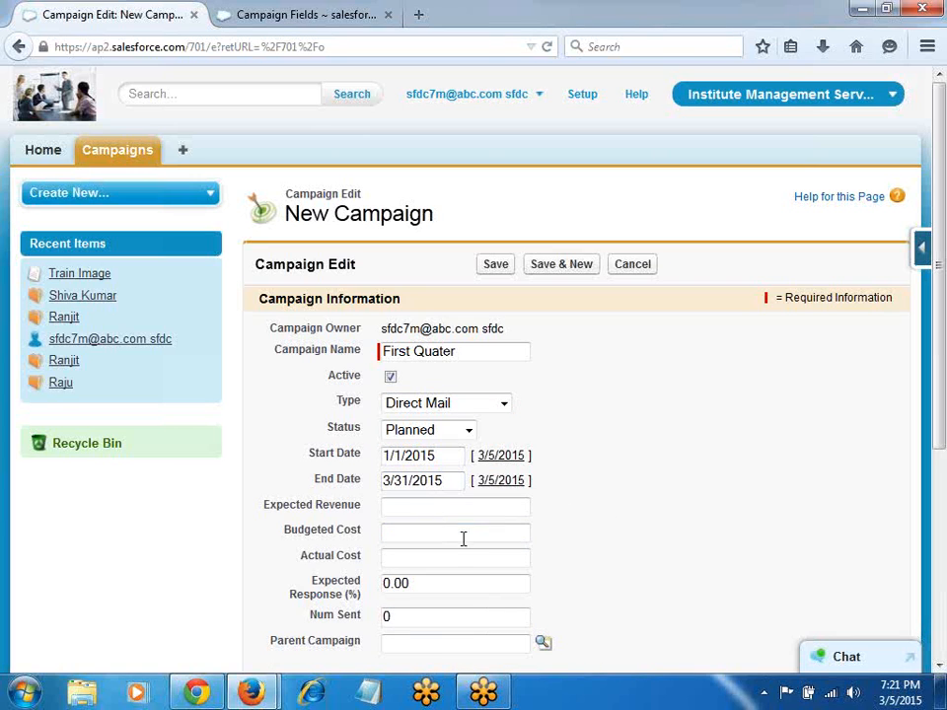
Step: Enter a budgeted cost of 100000, save the campaign, and return to Campaigns Home
left_click(411, 535)
type("100000")
left_click(496, 269)
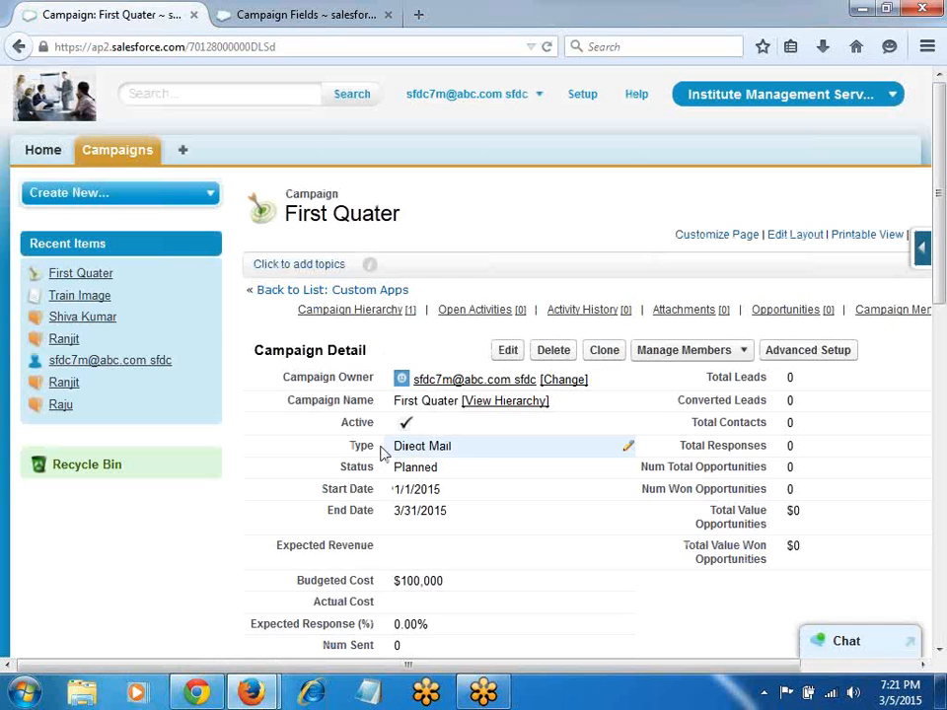
left_click(129, 151)
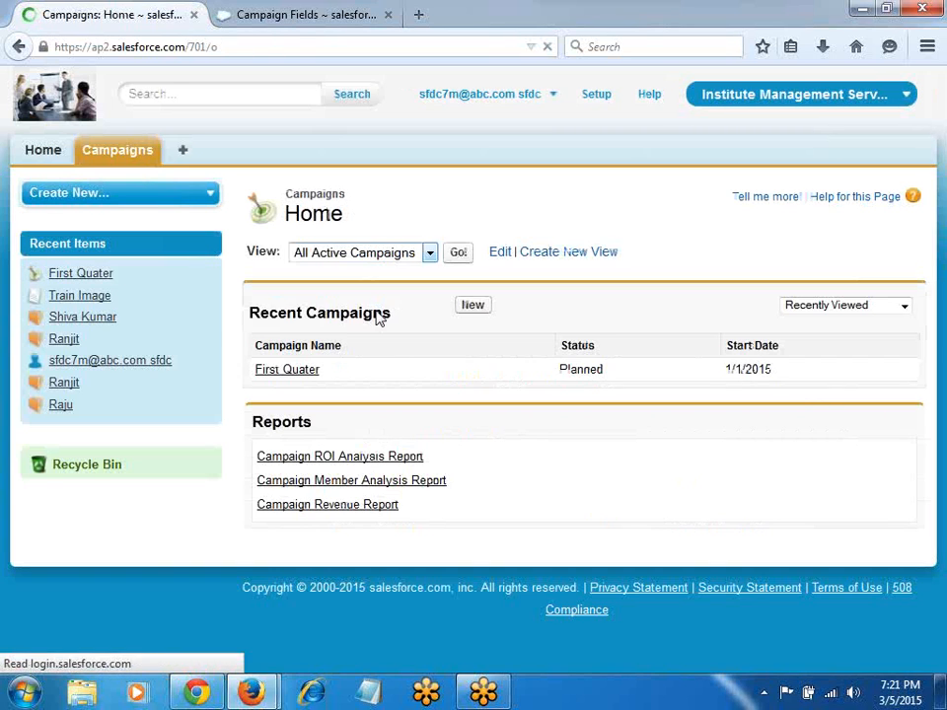
Step: Start a new campaign 'salesforce camp' of type Banner Ads, dated 3/5/2015 to 3/31/2015
left_click(471, 307)
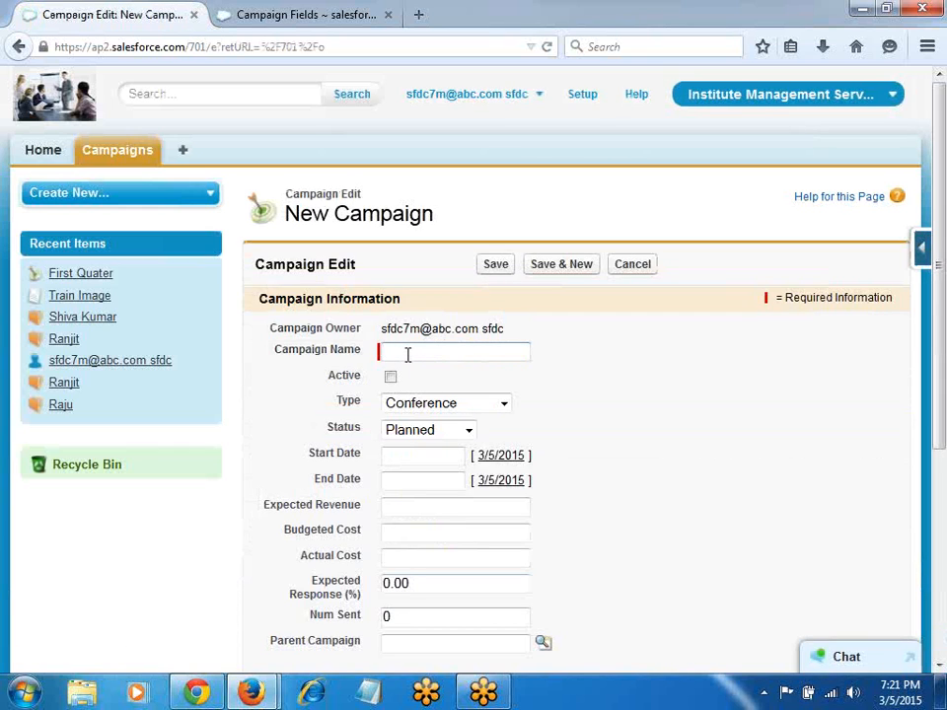
type("salesforce camp")
left_click(502, 403)
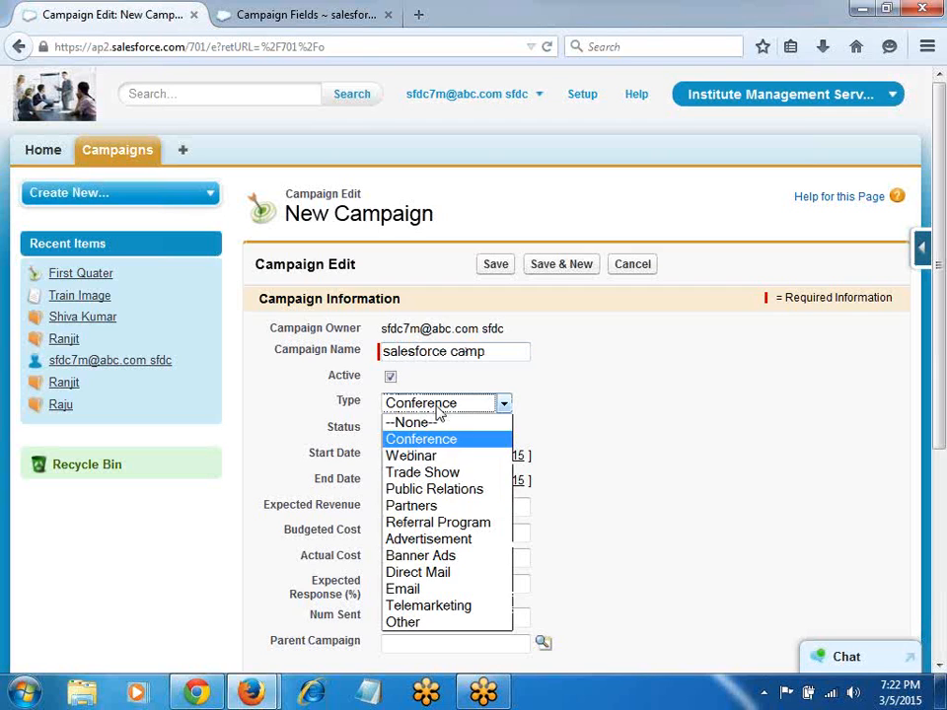
left_click(465, 556)
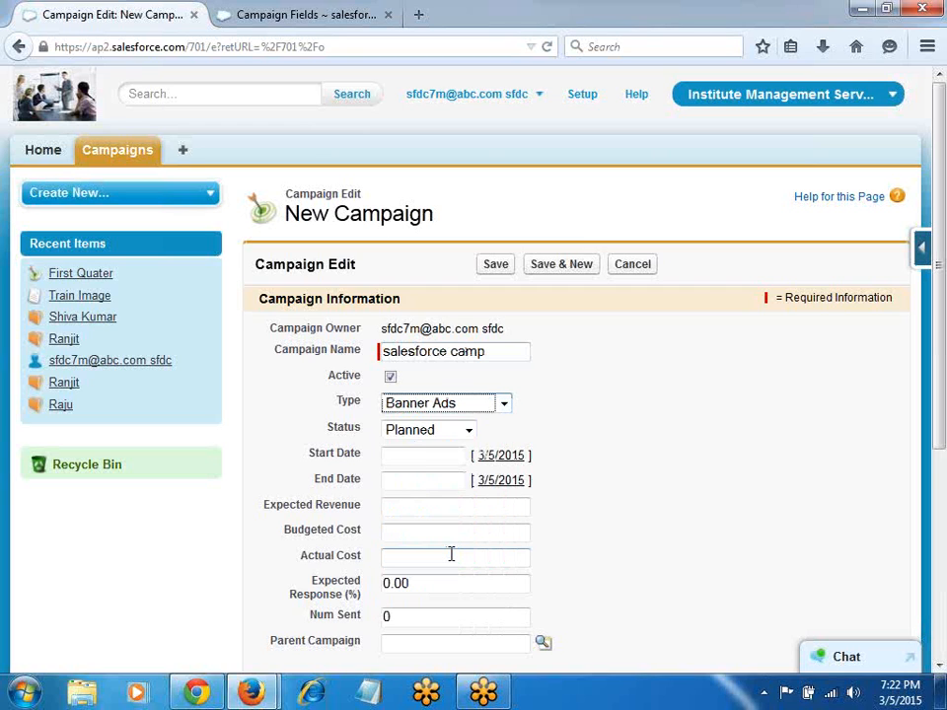
left_click(503, 457)
left_click(501, 480)
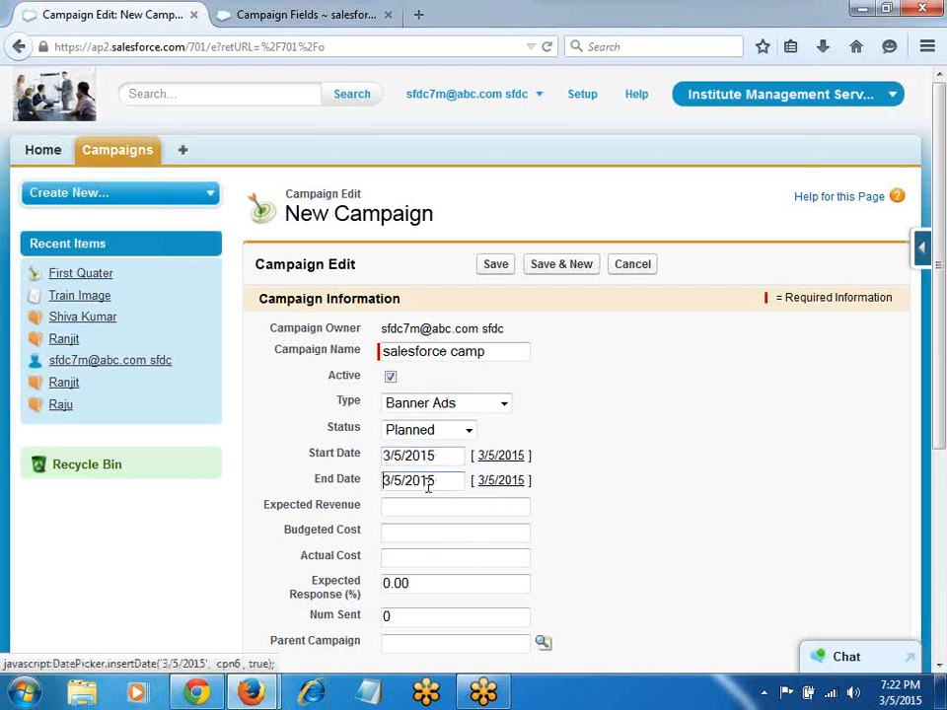
left_click(427, 482)
left_click(465, 629)
Step: Enter budgeted cost 20000, an actual cost, expected revenue 30000, expected response 80 and 2k sent
left_click(422, 533)
type("20000")
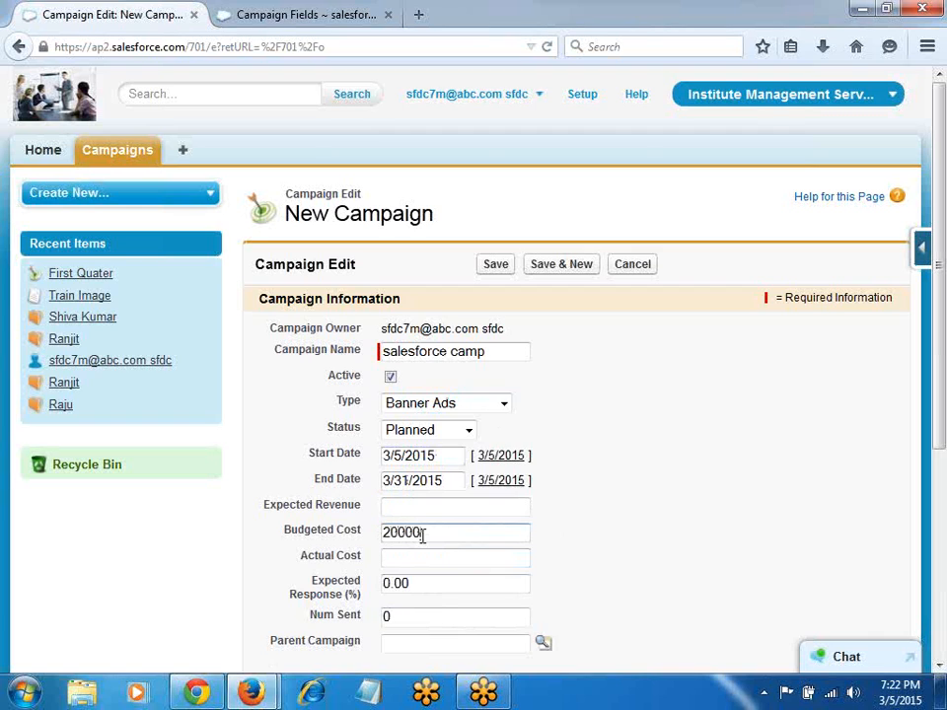
left_click(413, 563)
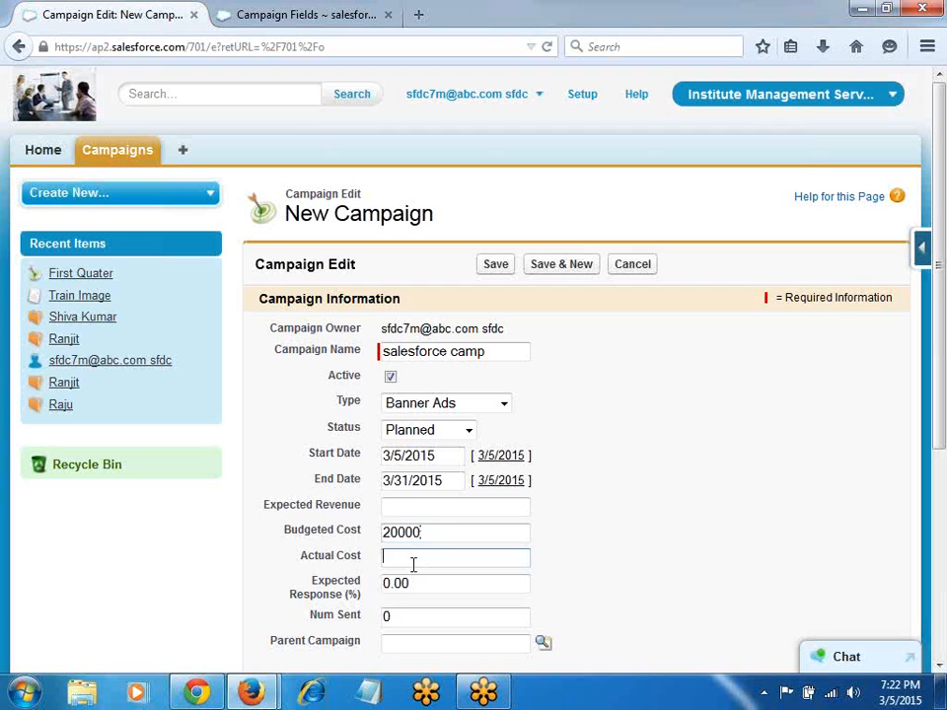
type("22kl")
left_click(394, 512)
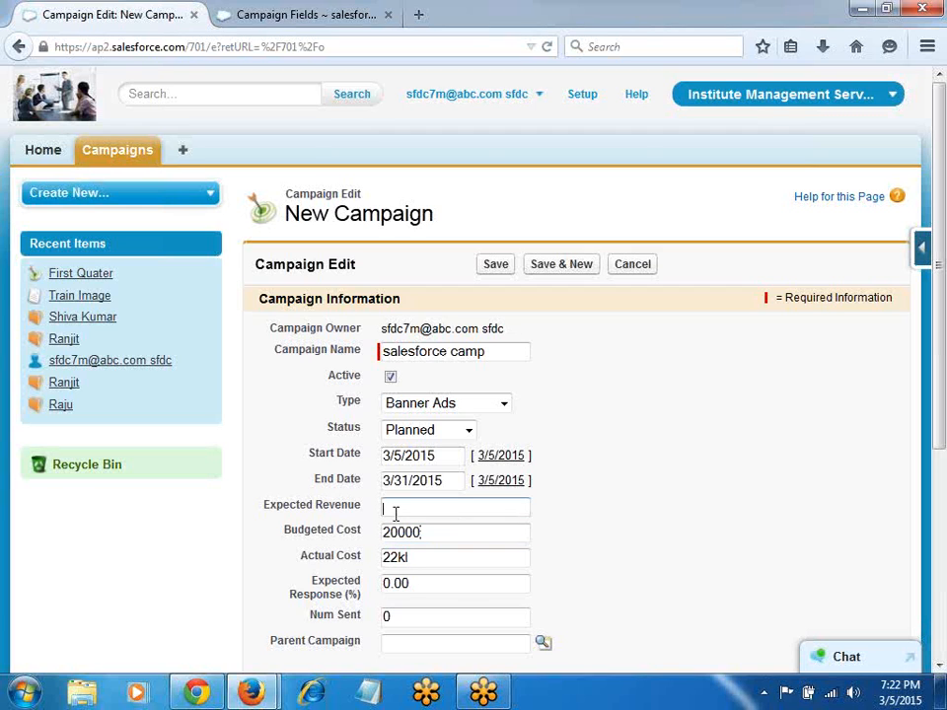
type("30000")
left_click_drag(437, 583, 376, 583)
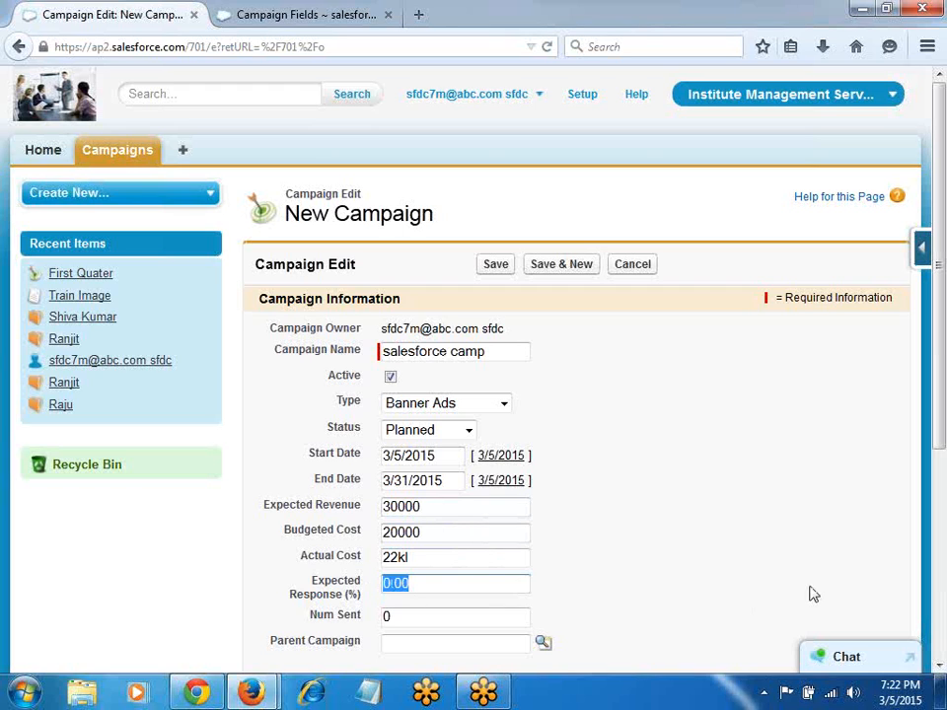
type("80")
key("Tab")
type("2k")
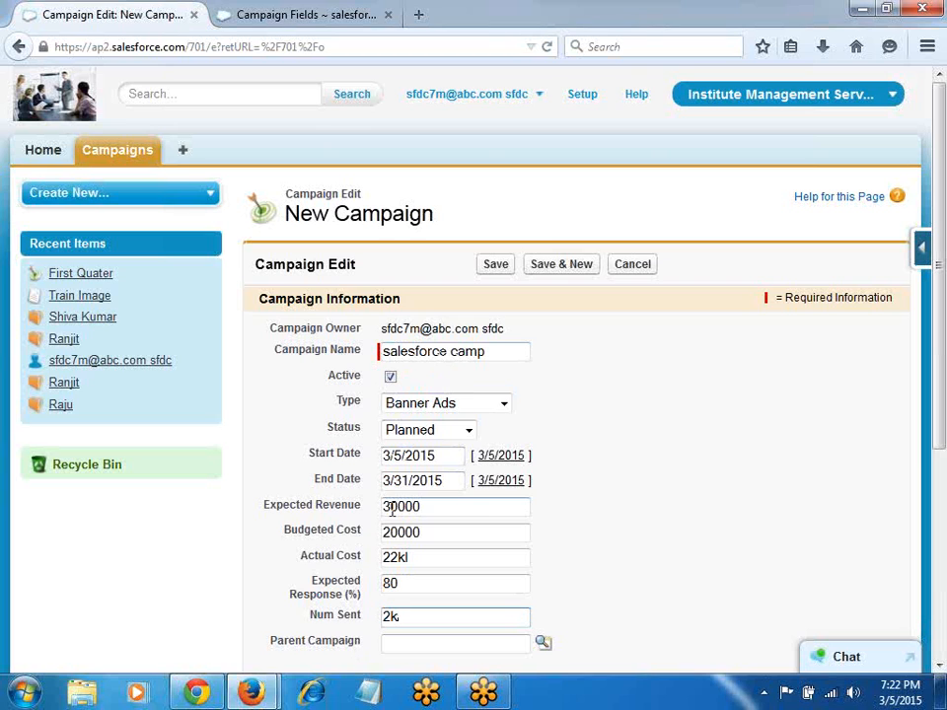
Step: Set First Quater as the parent campaign and save the new campaign
left_click(544, 646)
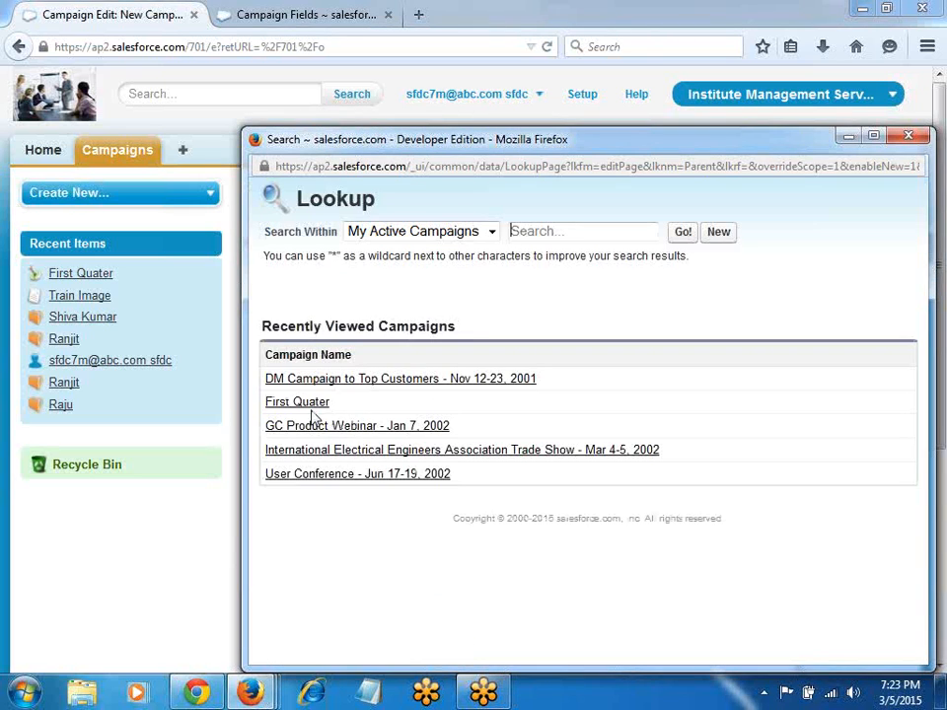
left_click(313, 402)
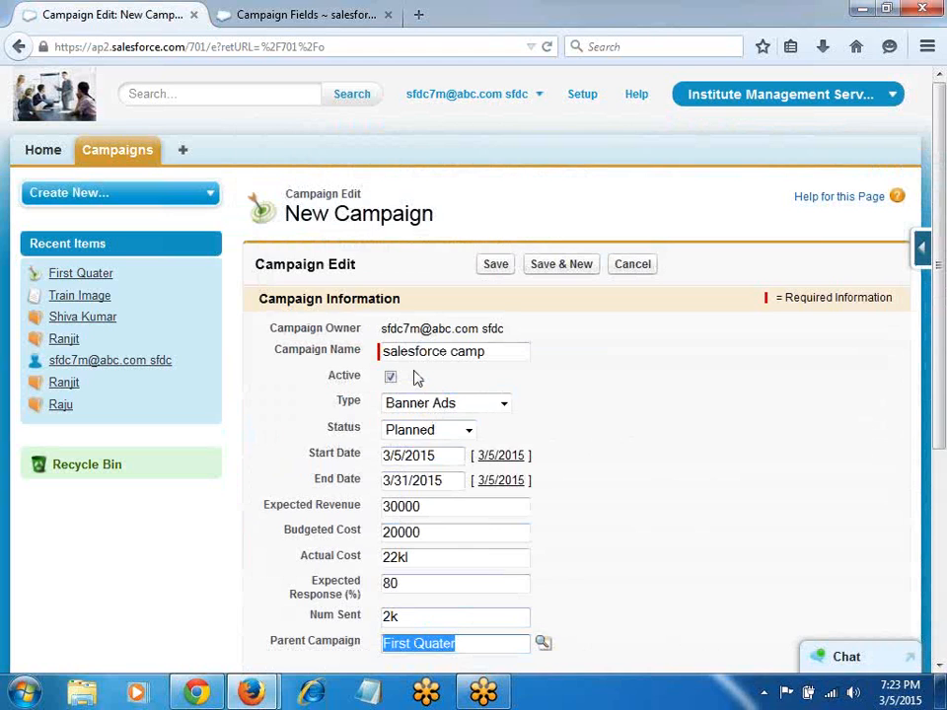
left_click(497, 264)
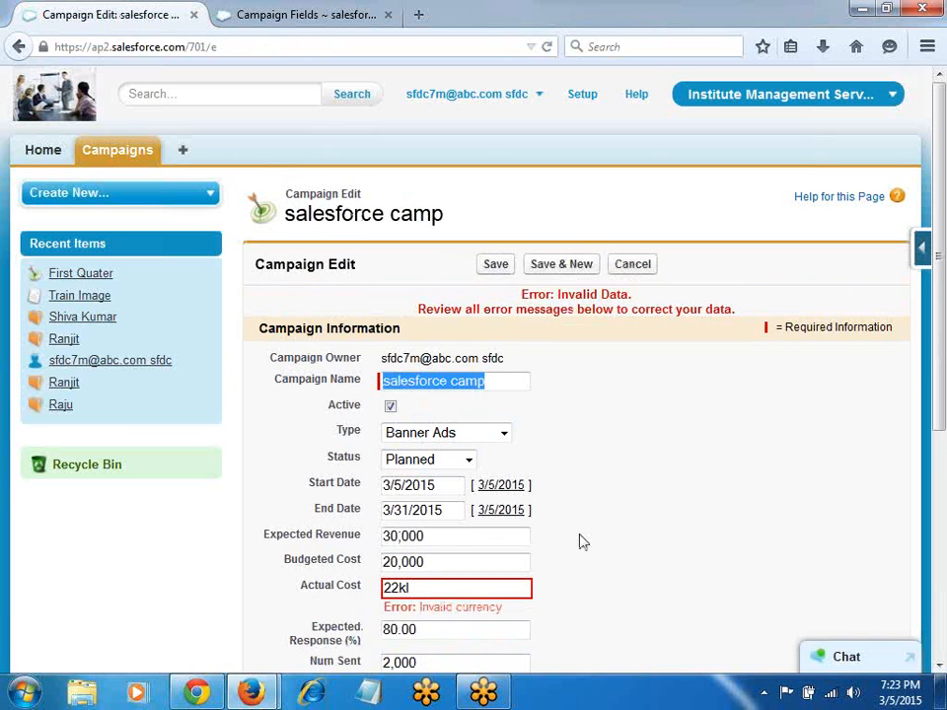
Step: Correct the campaign's Actual Cost to 22000, save it, and return to the Campaigns tab
left_click(483, 593)
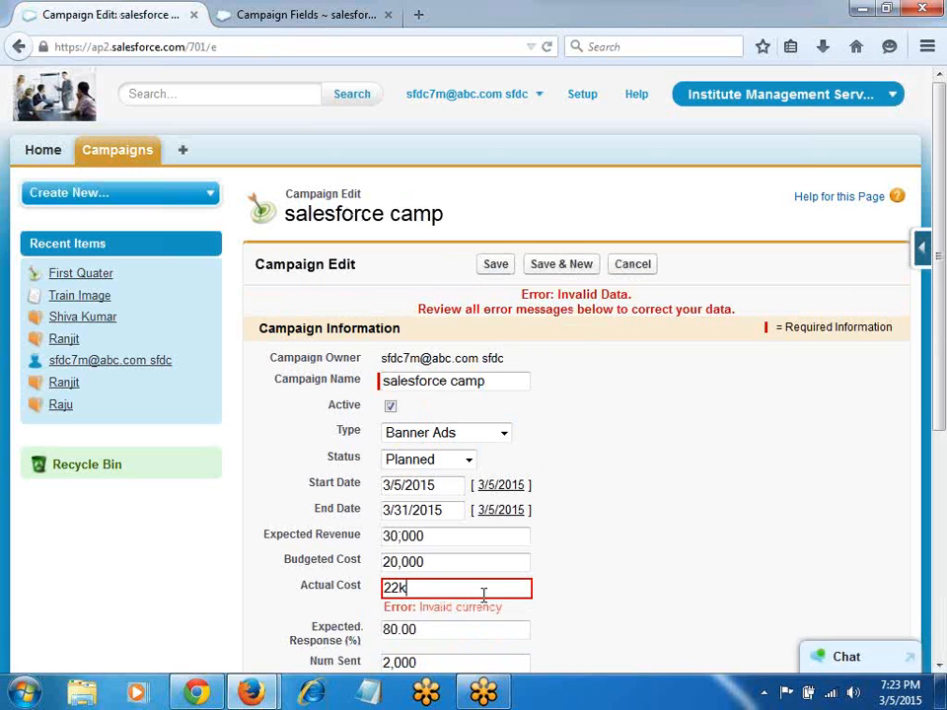
key("Return")
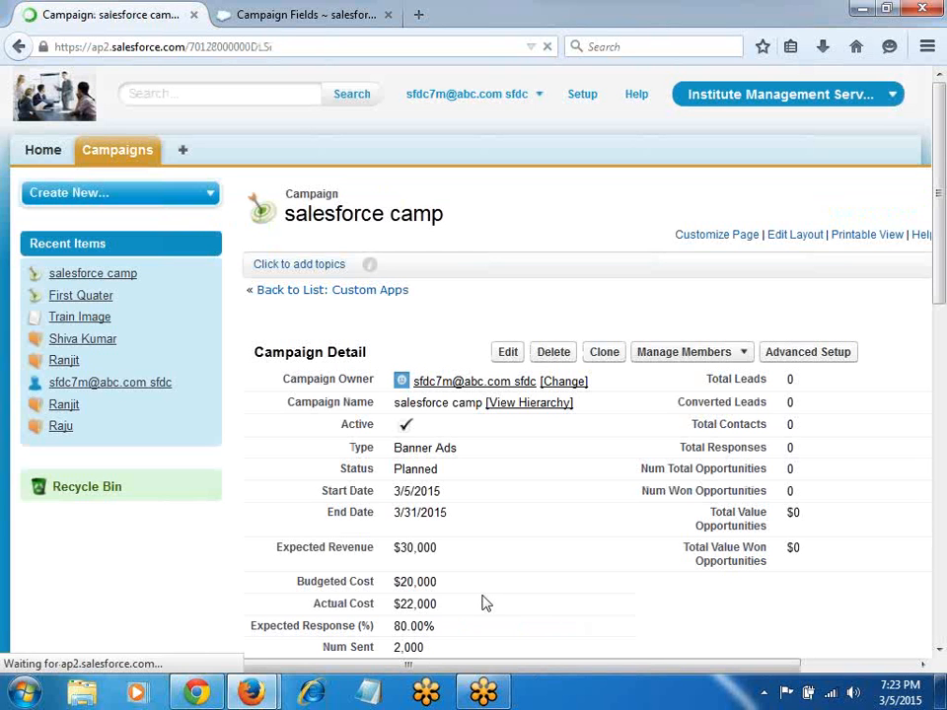
left_click(132, 158)
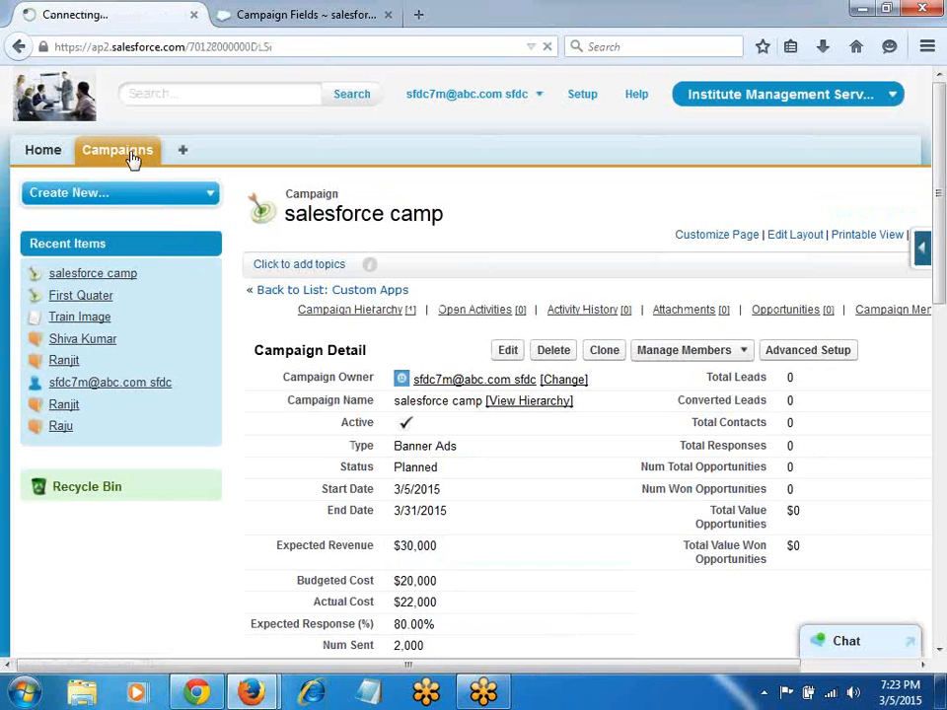
Step: Start a new campaign and search Salesforce Help for 'campaign fields', fixing the misspelled query
left_click(476, 309)
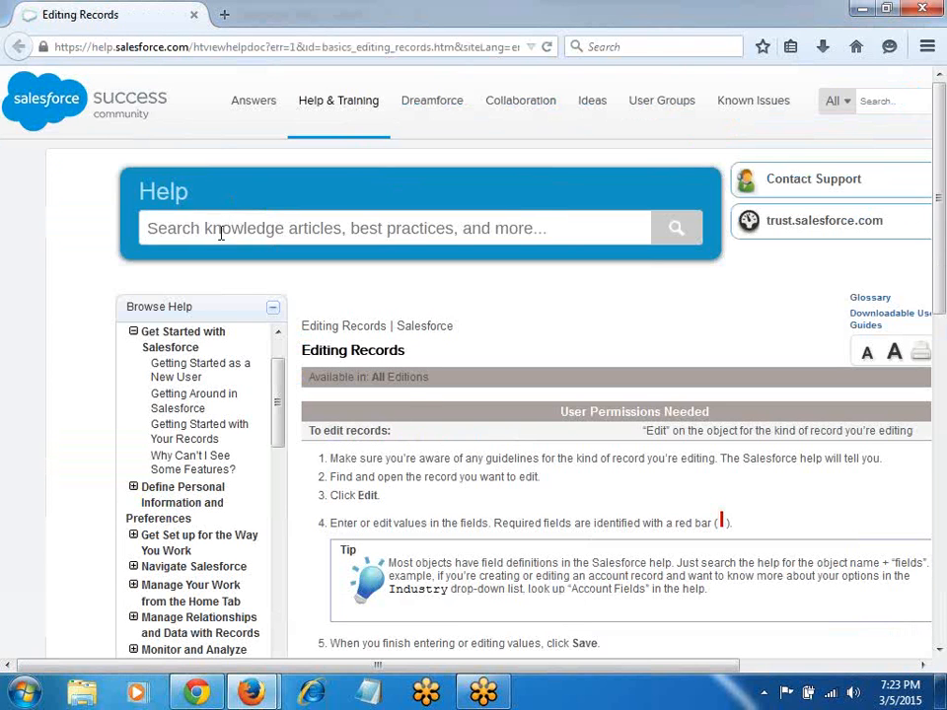
type("campaing fields")
key("Return")
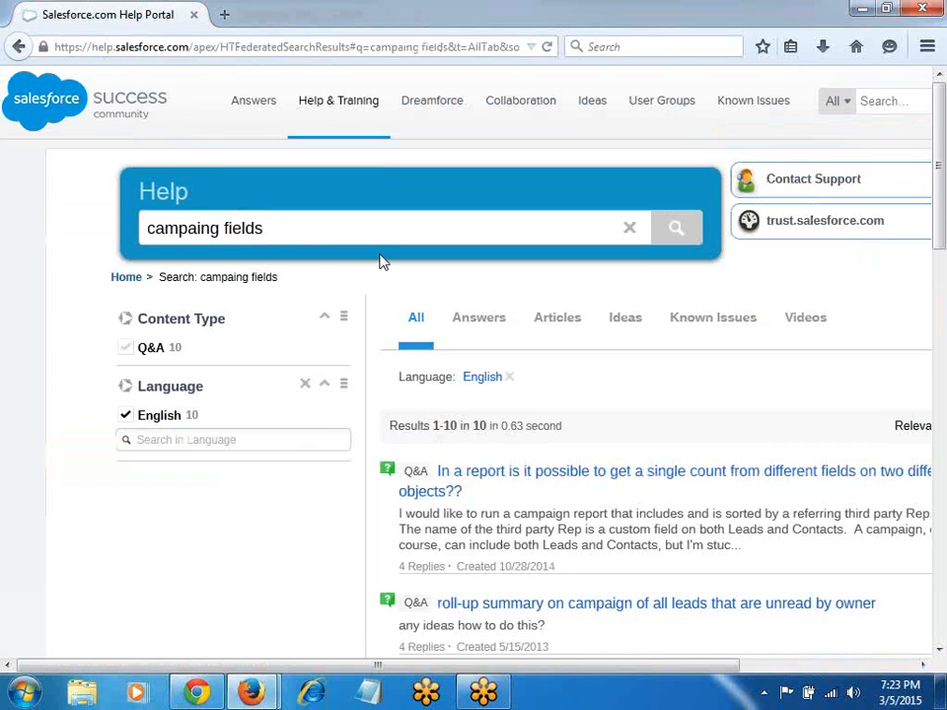
key("ctrl+a")
key("BackSpace")
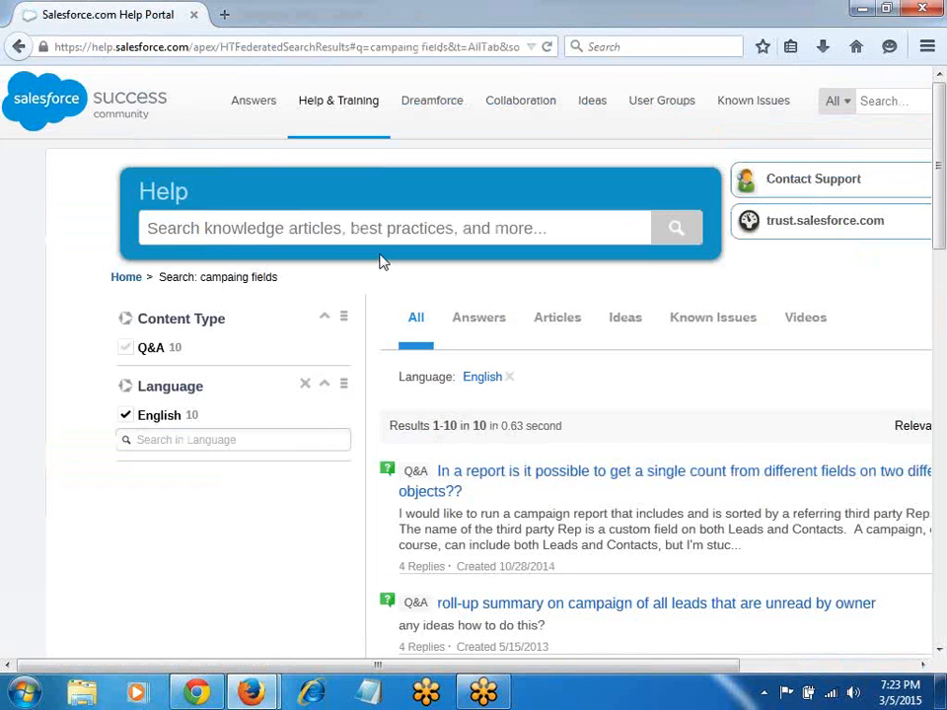
type("campaign")
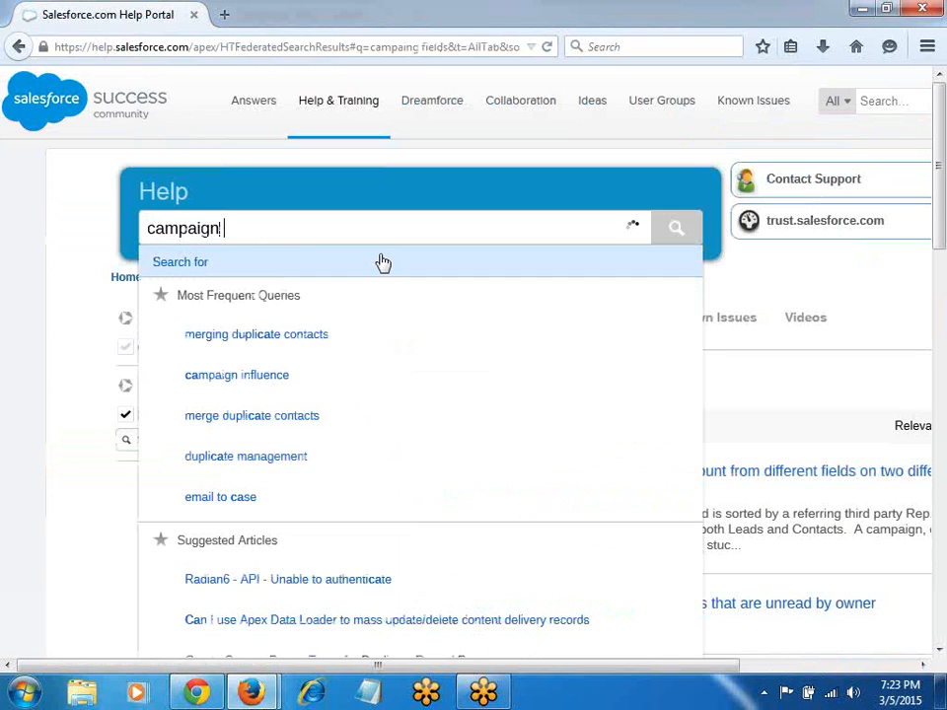
type(" fields")
key("Return")
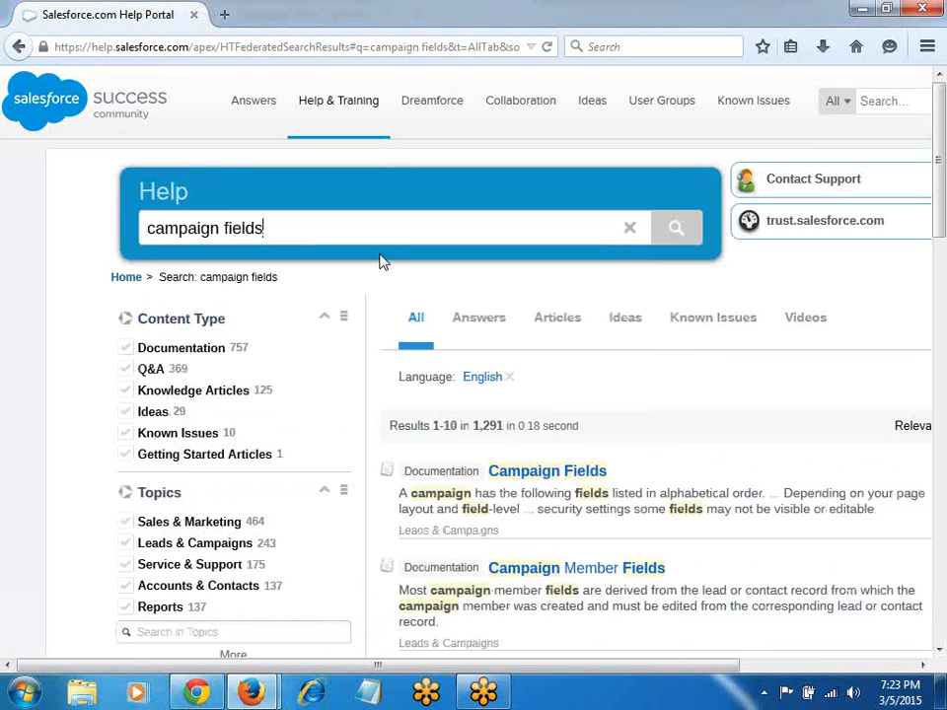
Step: Read through the Campaign Fields help article, then return to the New Campaign form
left_click(553, 474)
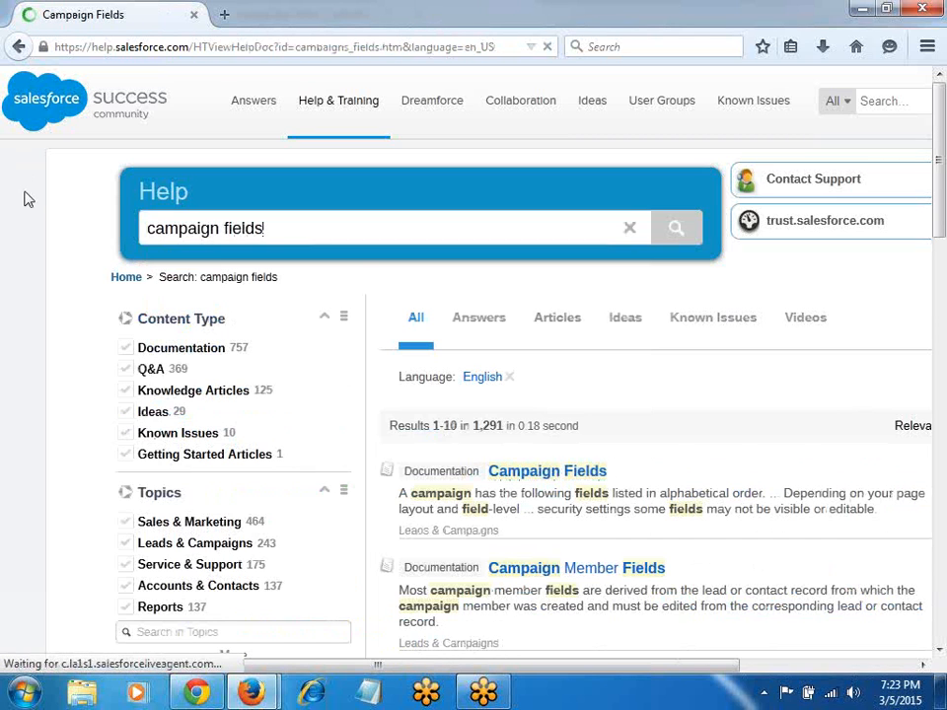
scroll(347, 325, "down", 4)
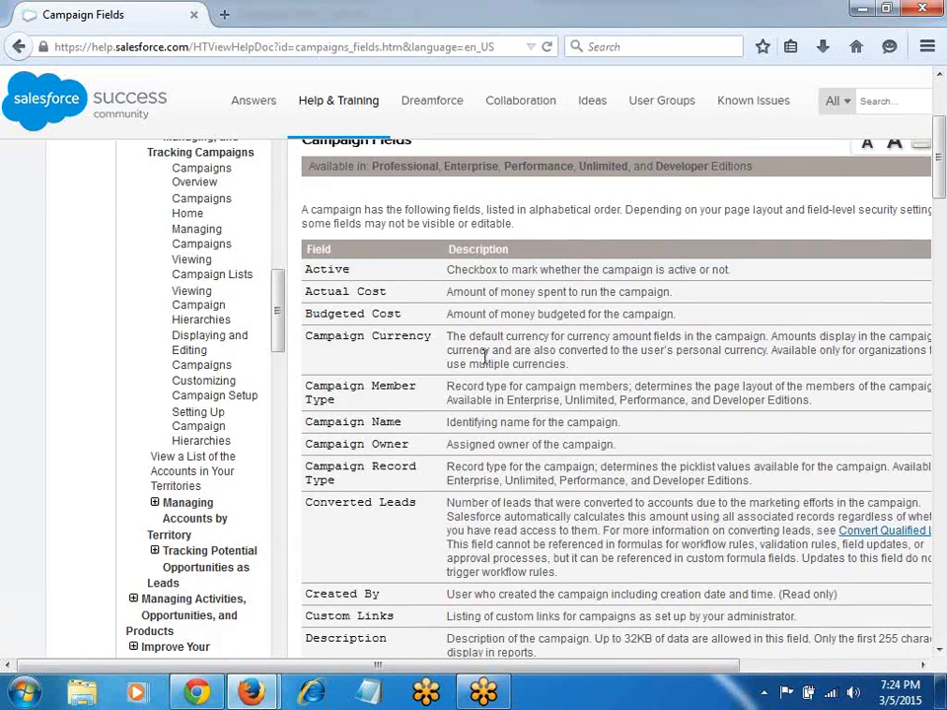
scroll(359, 342, "down", 6)
scroll(438, 490, "down", 6)
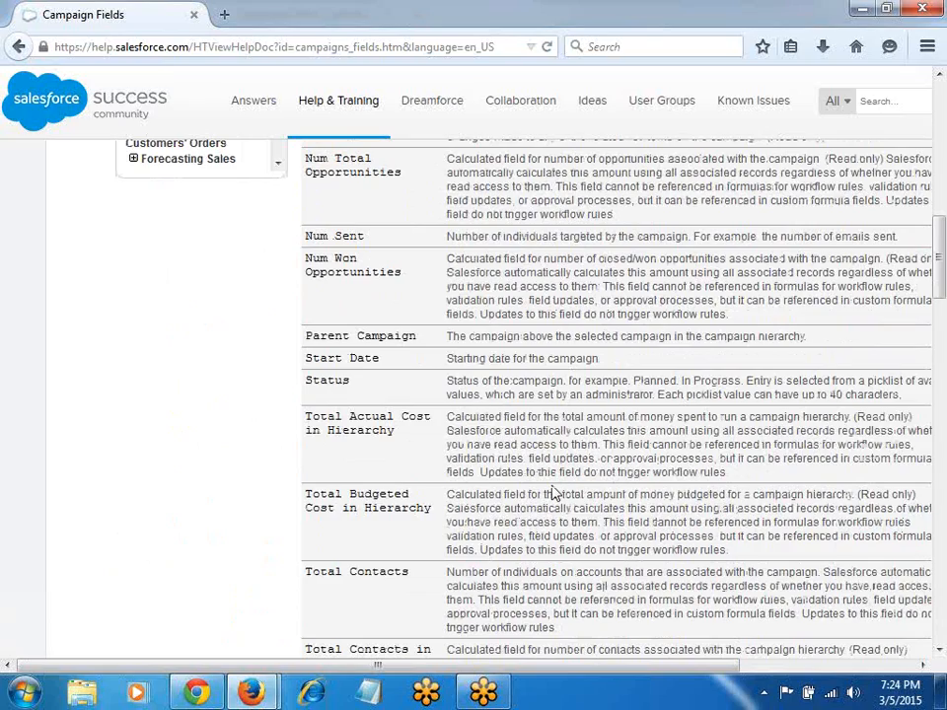
scroll(555, 493, "up", 20)
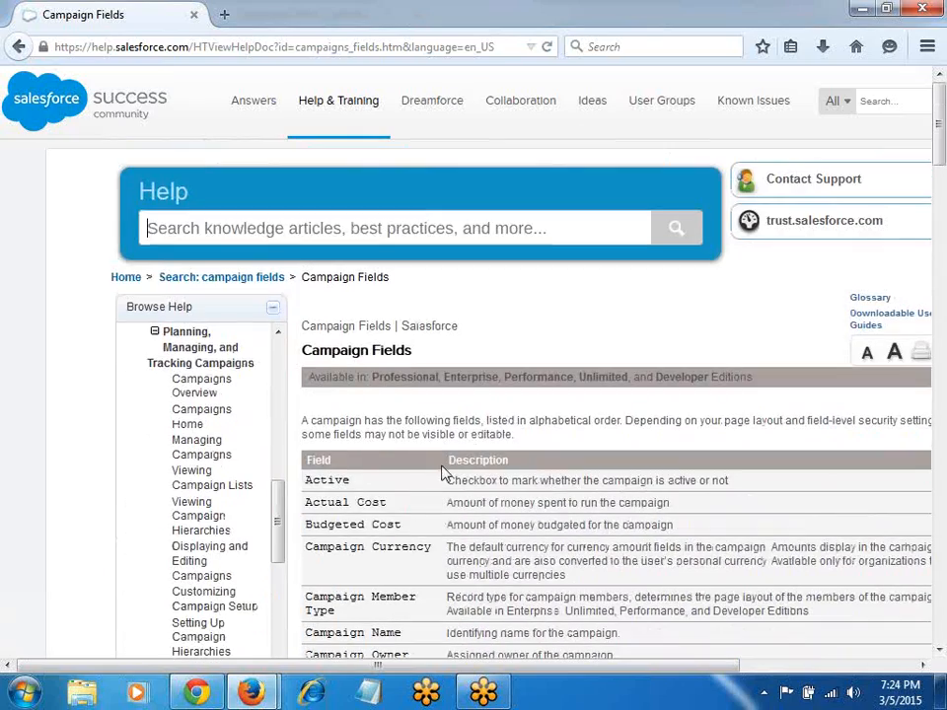
scroll(545, 467, "down", 10)
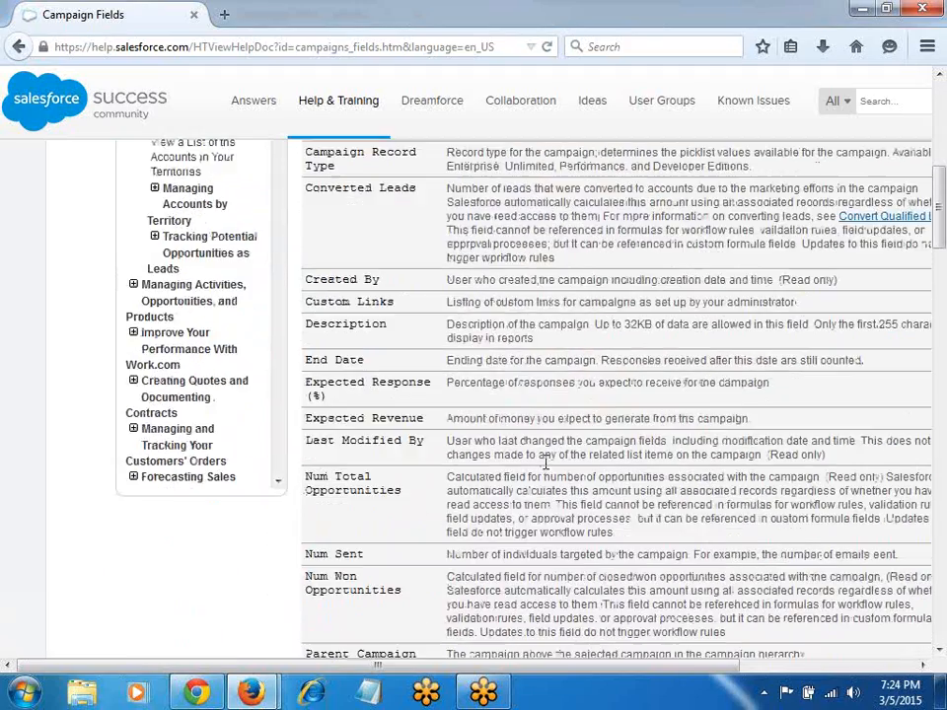
key("alt+Tab")
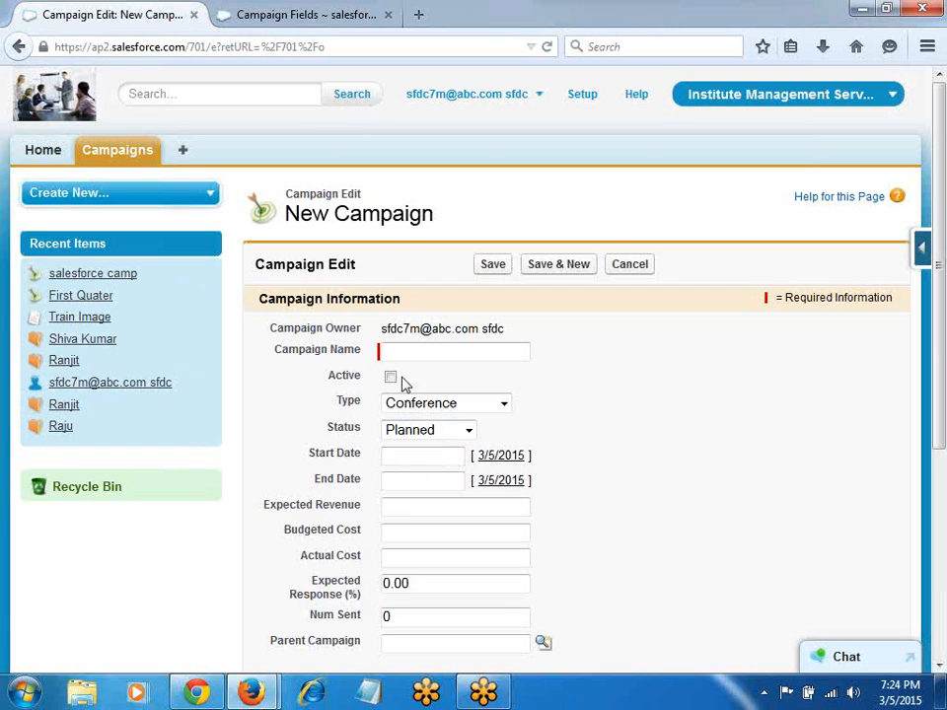
Step: Name the campaign 'Java camp', choose its type, and set the start date to 2/2/2015
type("ava camp")
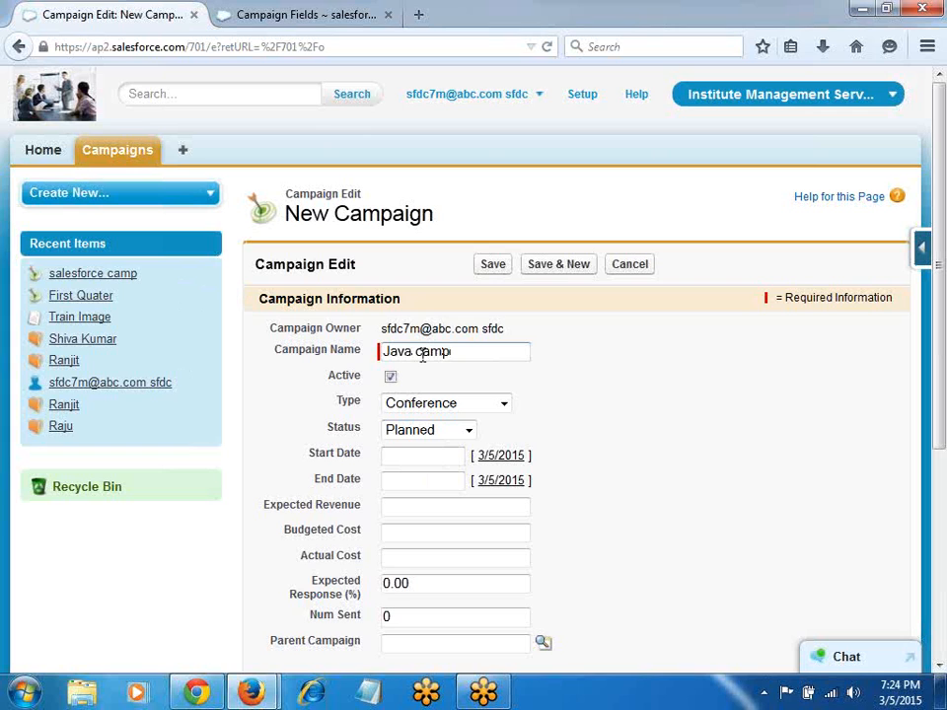
left_click(445, 407)
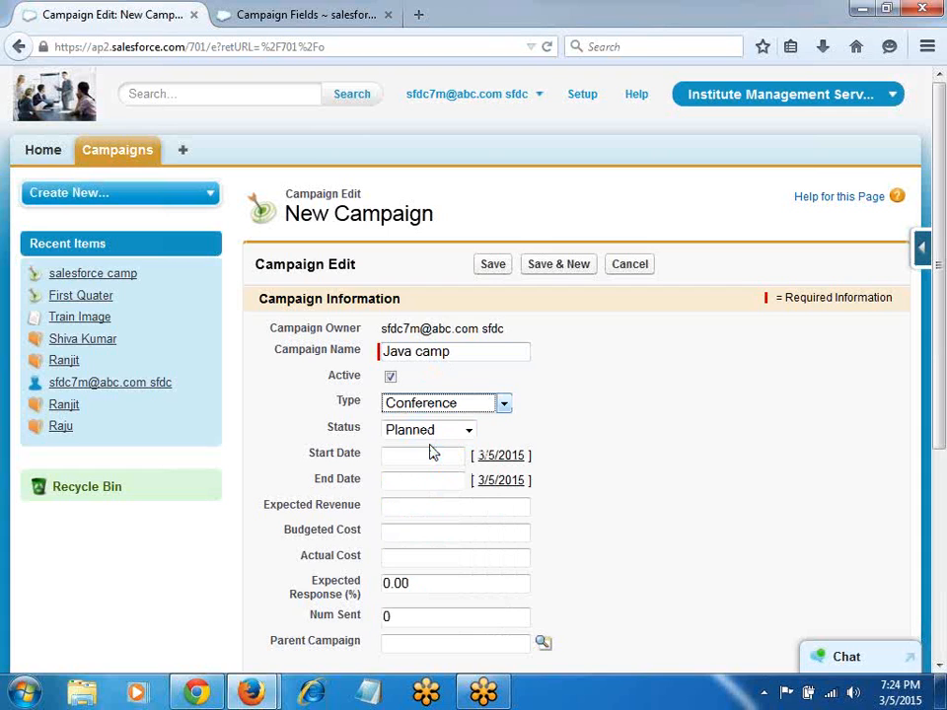
left_click(495, 456)
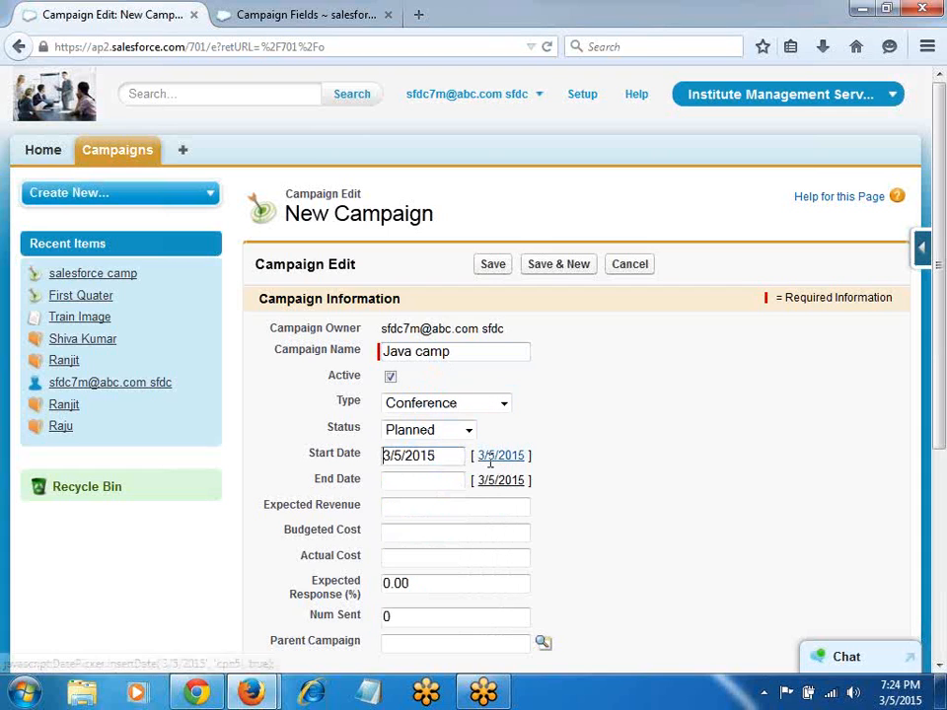
left_click(427, 455)
left_click(399, 488)
left_click(435, 525)
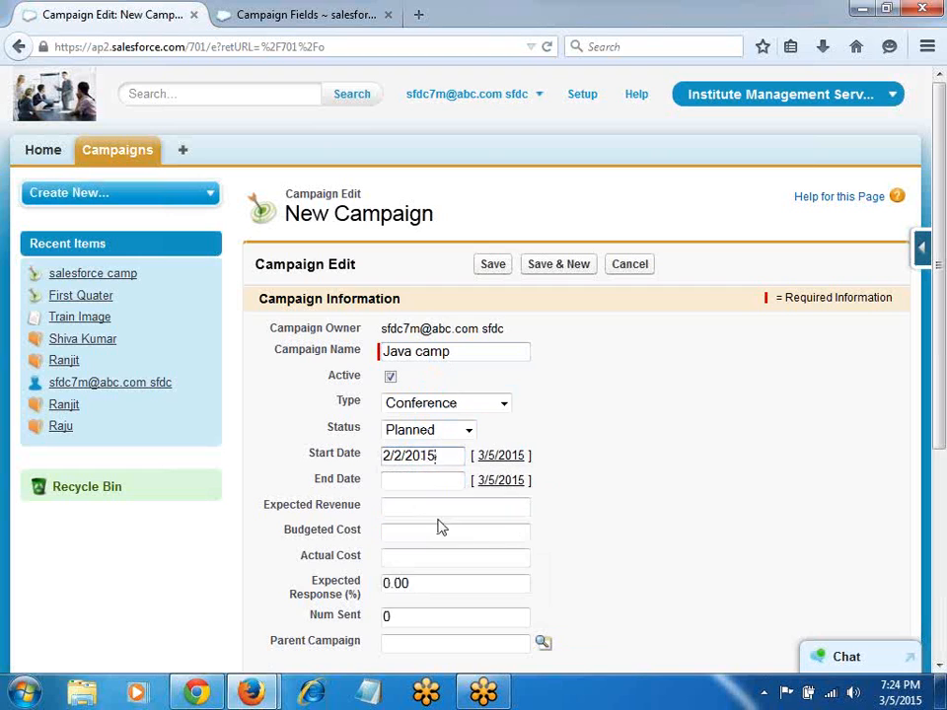
Step: Set the end date to 2/17/2015 and the Budgeted Cost to 50k
left_click(498, 480)
left_click(389, 480)
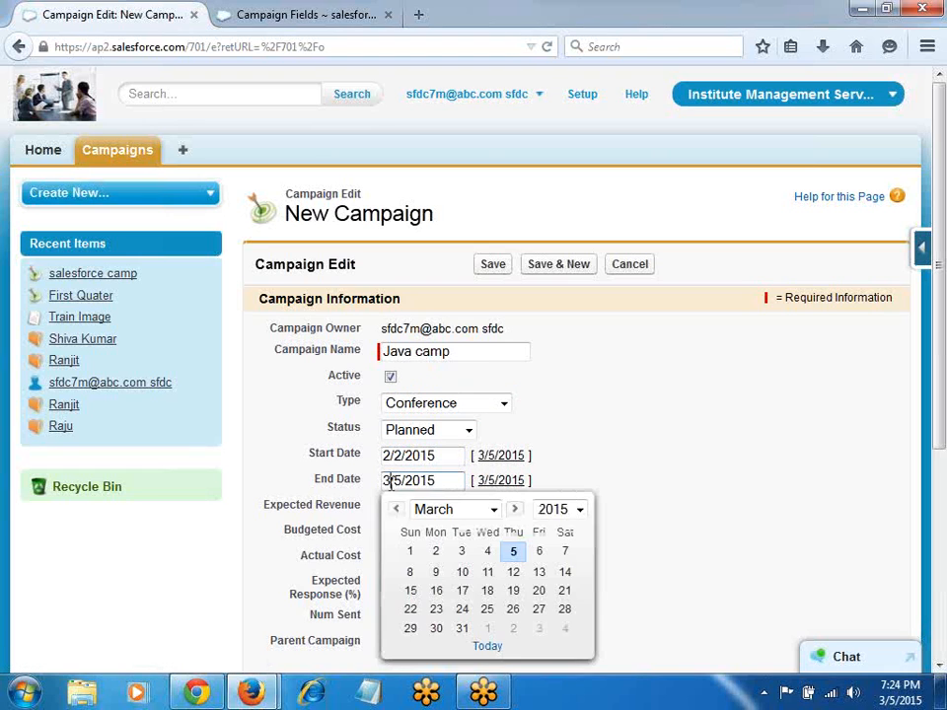
left_click(397, 510)
left_click(461, 590)
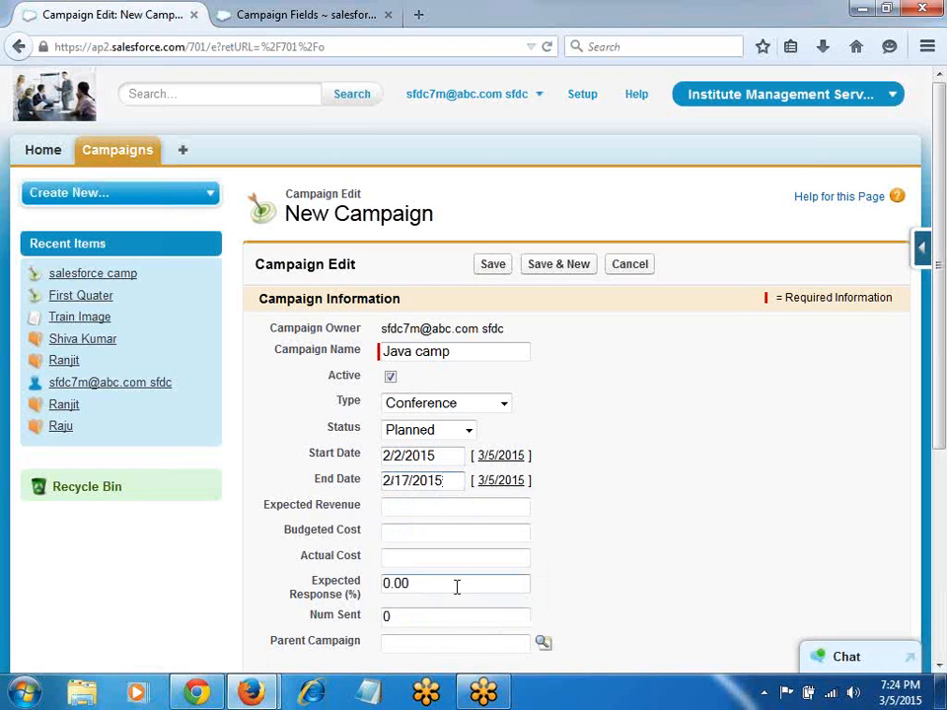
left_click(416, 533)
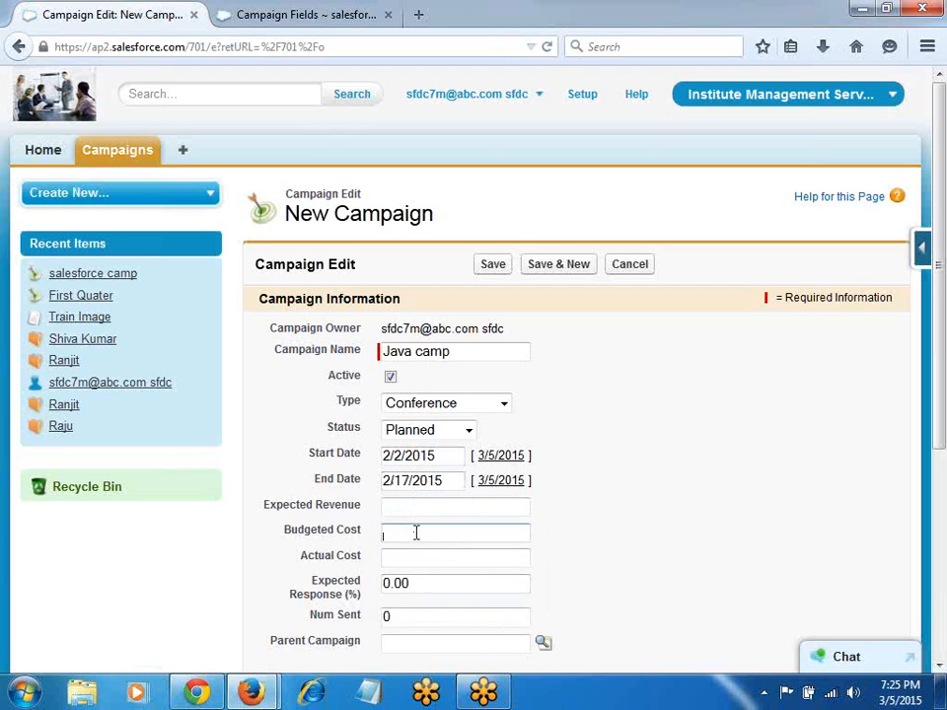
type("50k")
Step: Save the Java camp campaign, return to Campaigns home, and bring up the Google Doc notes
left_click(493, 264)
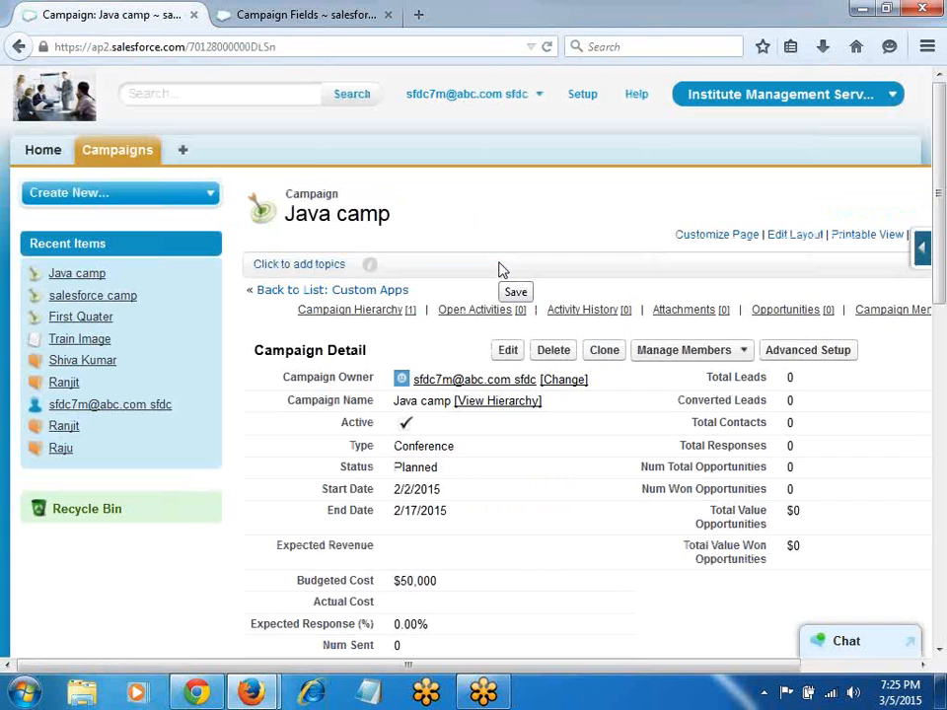
left_click(125, 153)
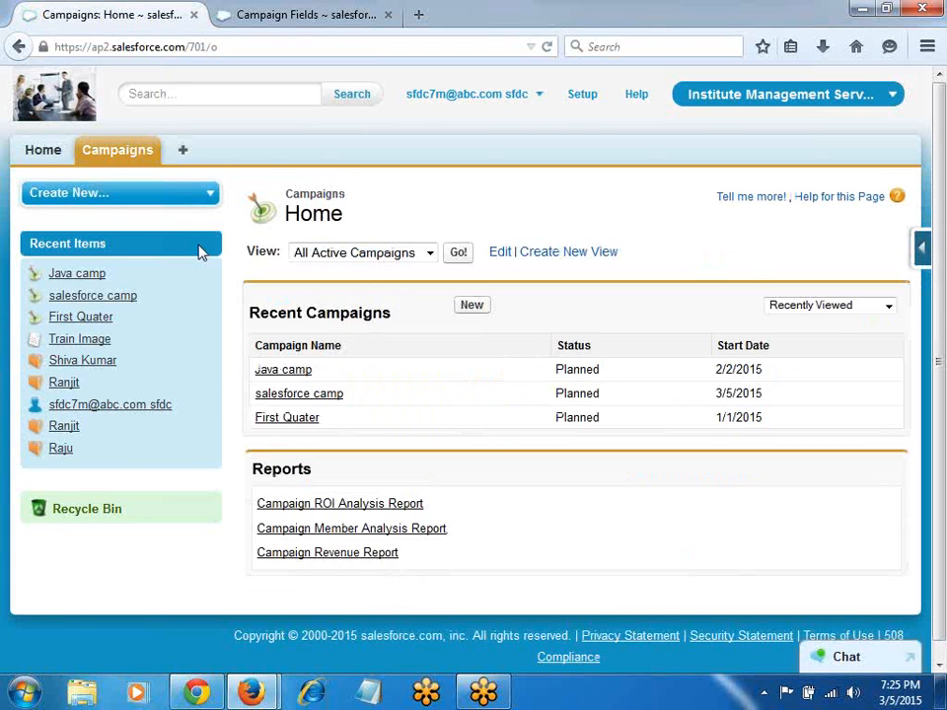
key("ctrl+w")
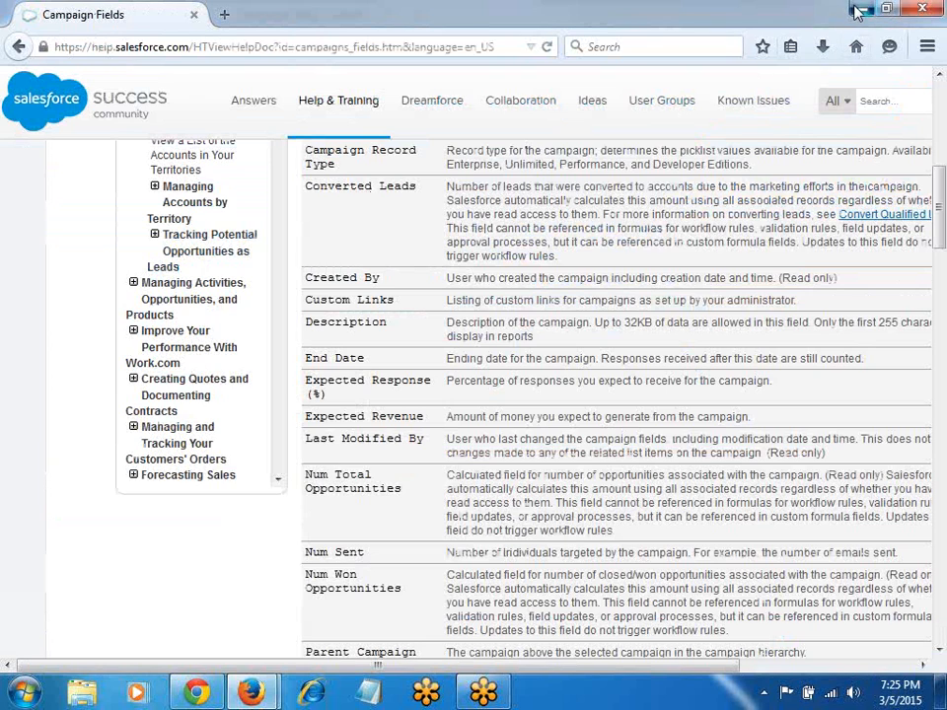
key("ctrl+shift+t")
key("alt+Tab")
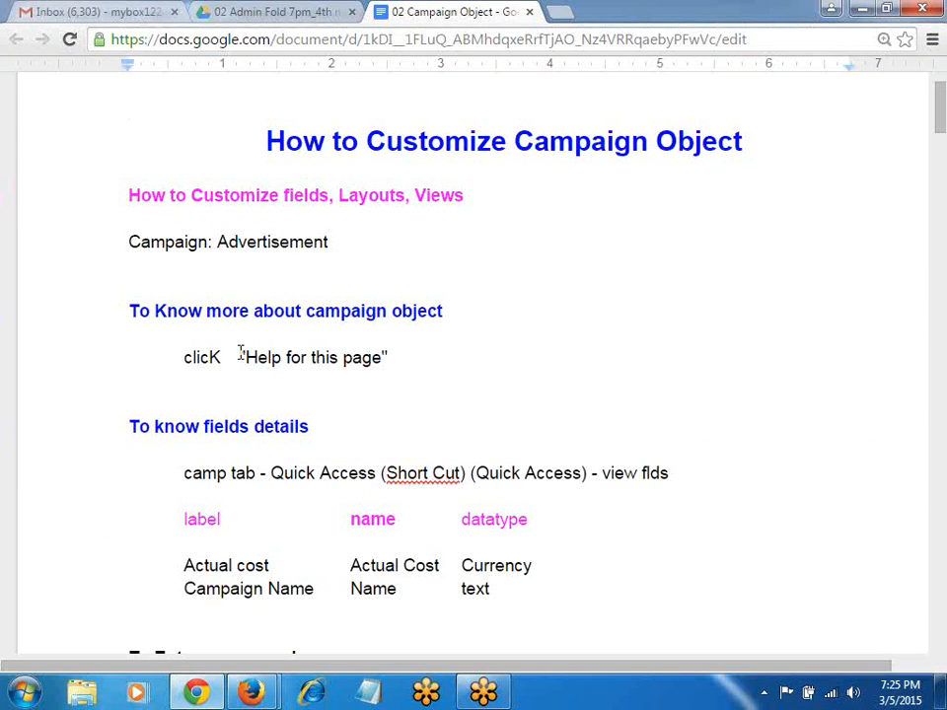
Step: Expand the force.com Quick Access options on Campaigns home to show the View Fields and Object links
key("alt+Tab")
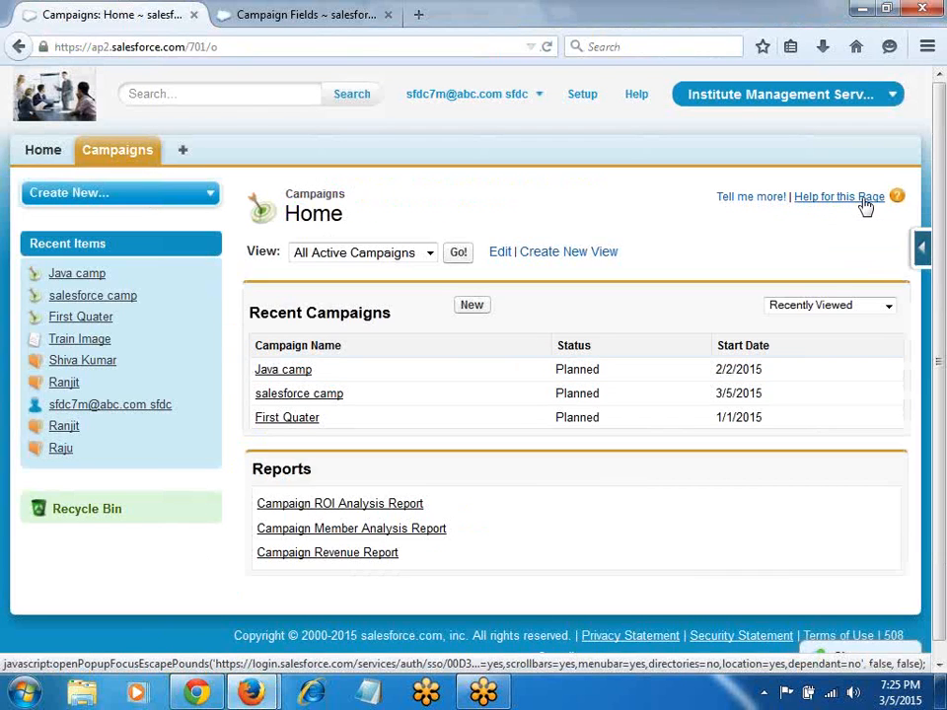
key("alt+Tab")
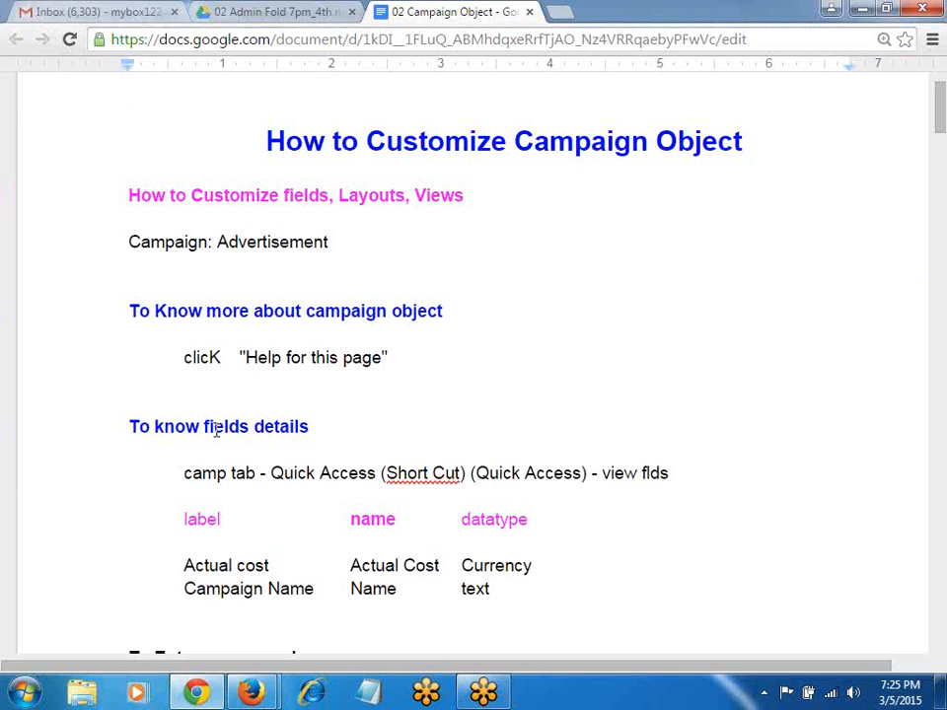
key("alt+Tab")
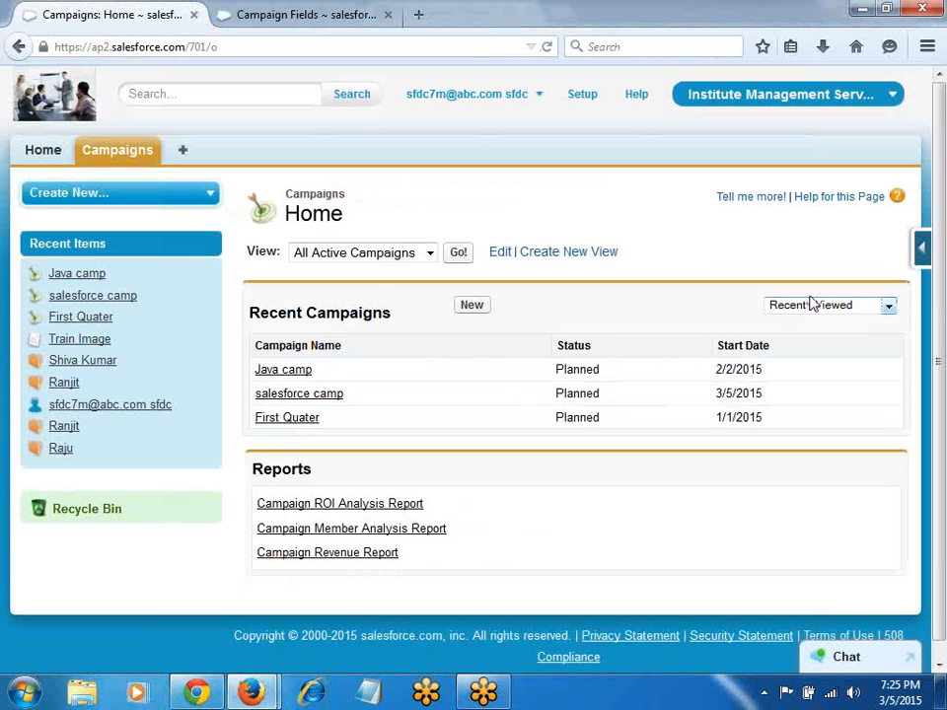
left_click(925, 248)
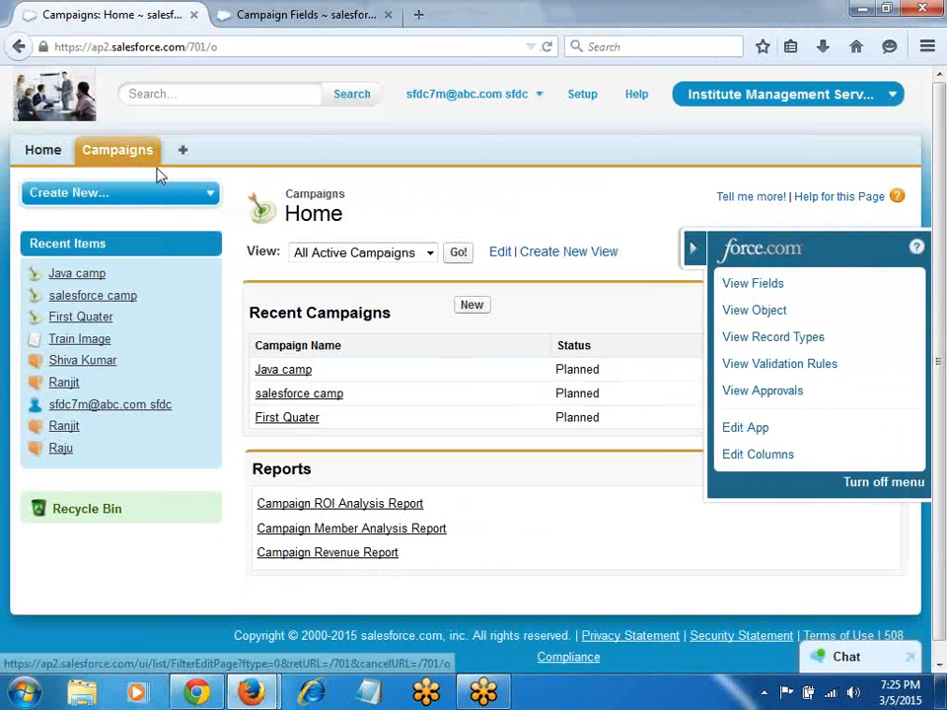
left_click(114, 155)
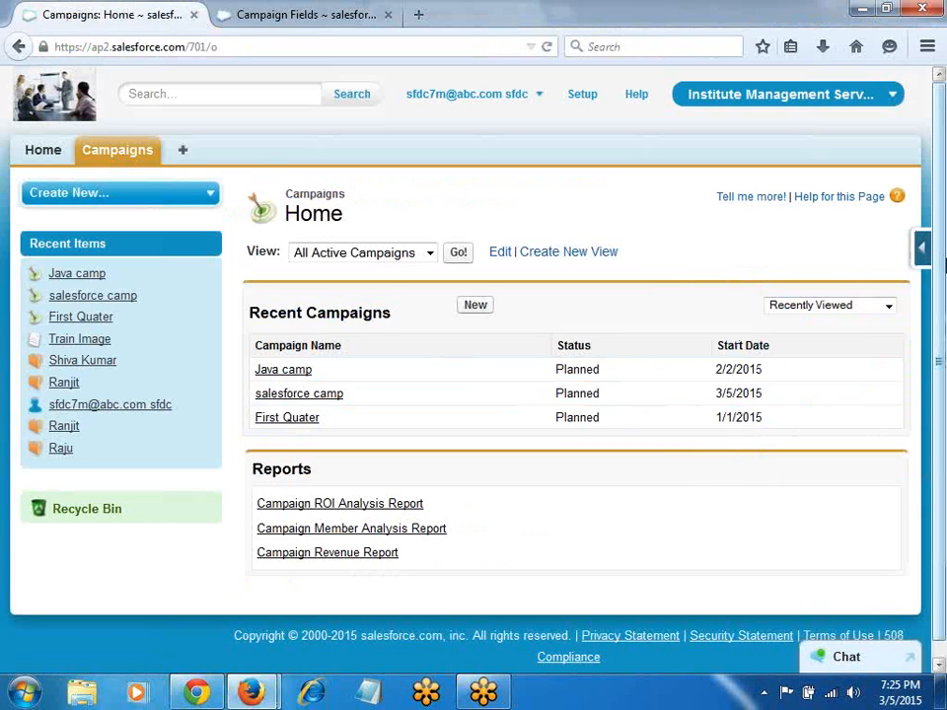
left_click(923, 247)
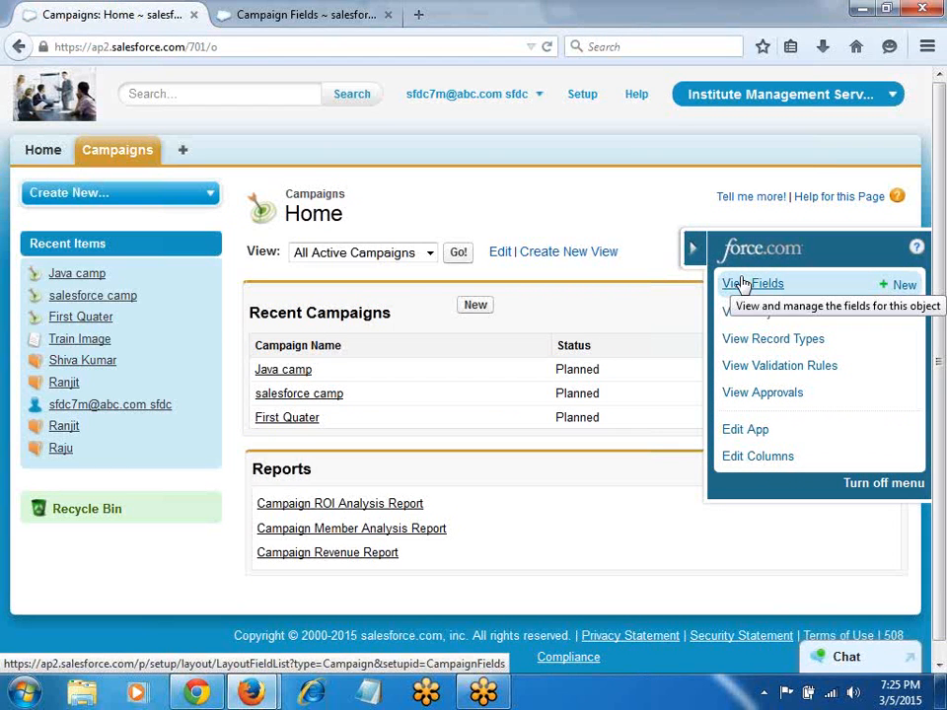
key("alt+Tab")
Step: Replace all 'Camp' with 'Campaign' in the notes, then undo the botched replacement
left_click(531, 381)
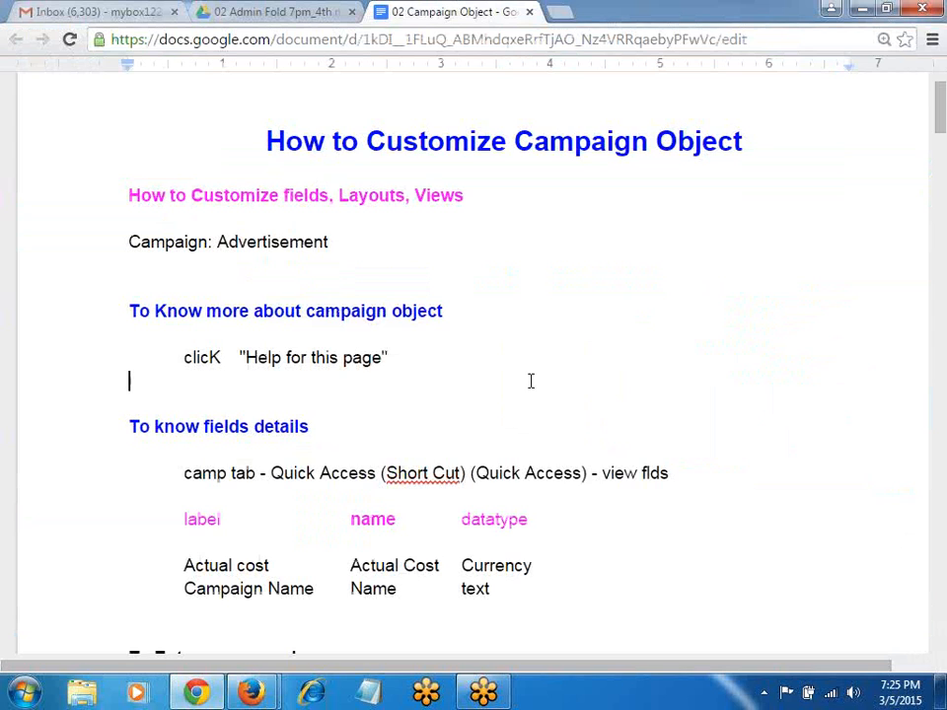
key("ctrl+h")
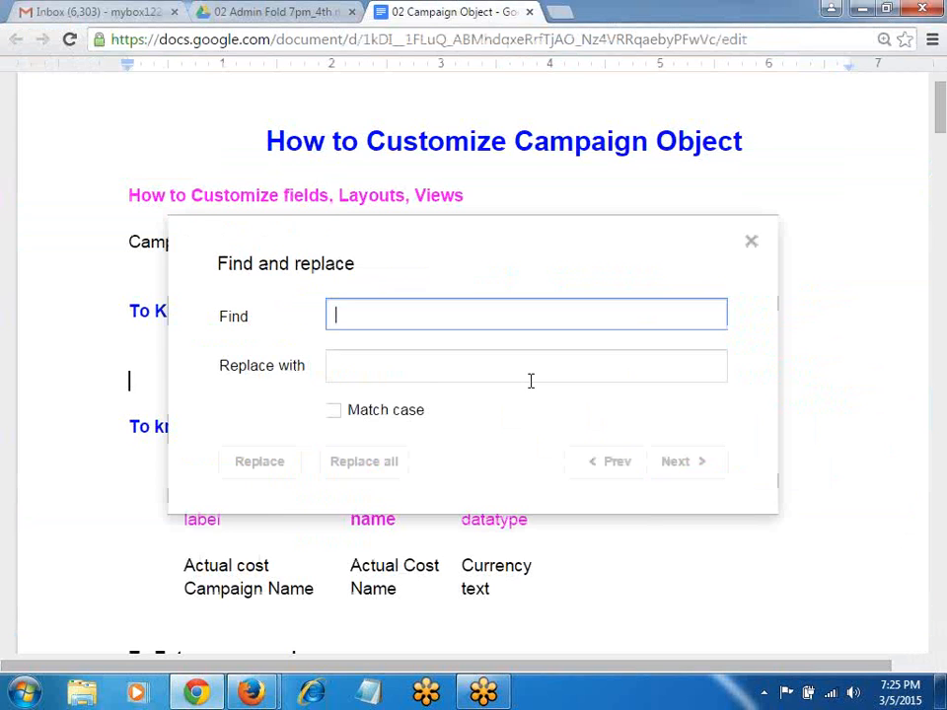
type("Camp")
key("Tab")
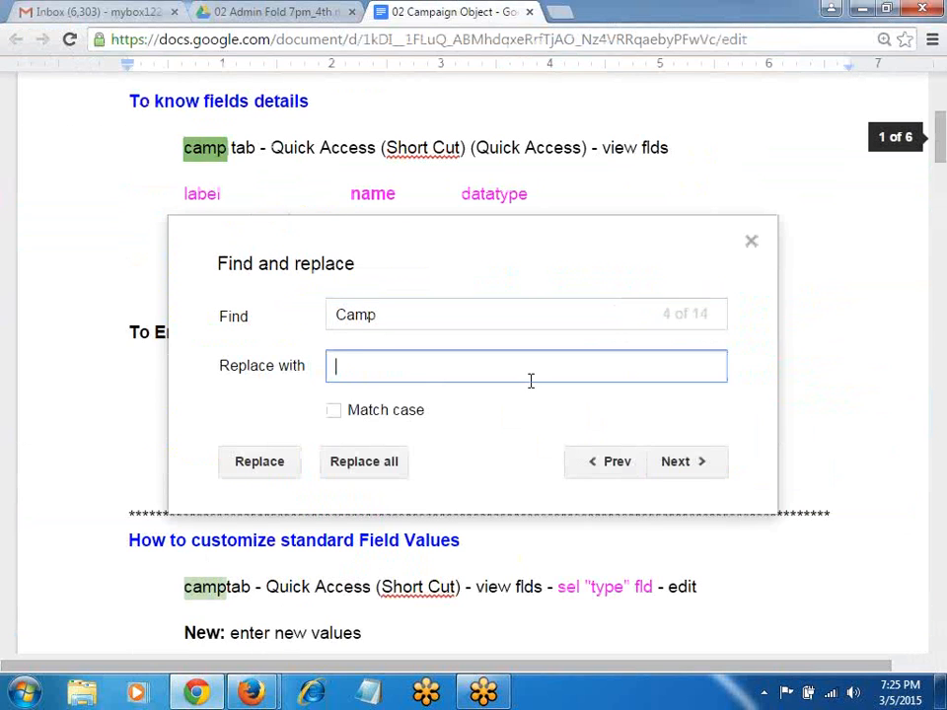
type("Campaign")
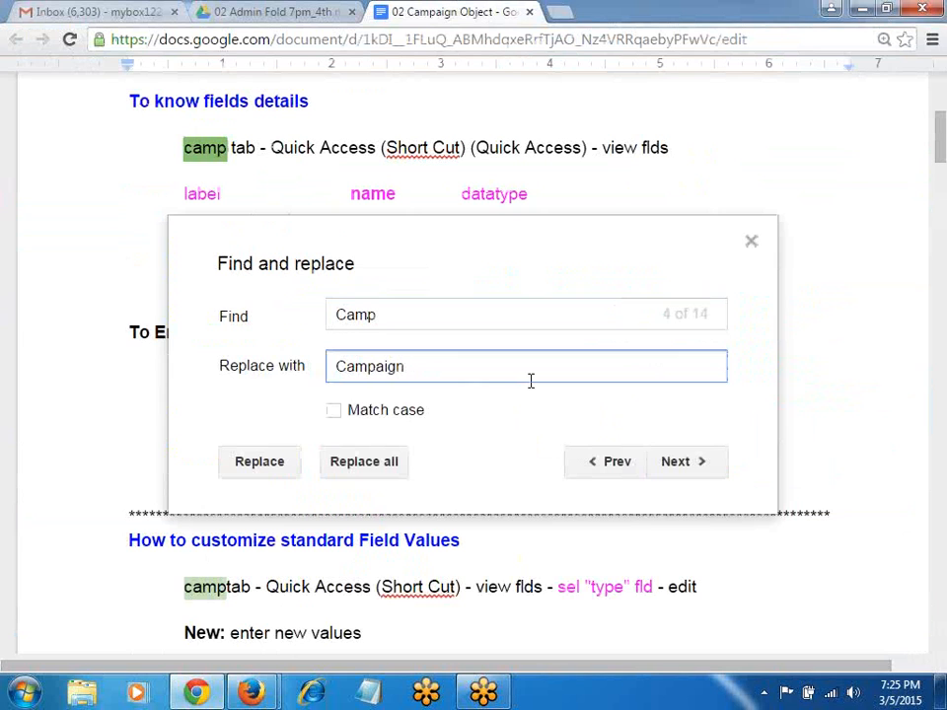
left_click(376, 472)
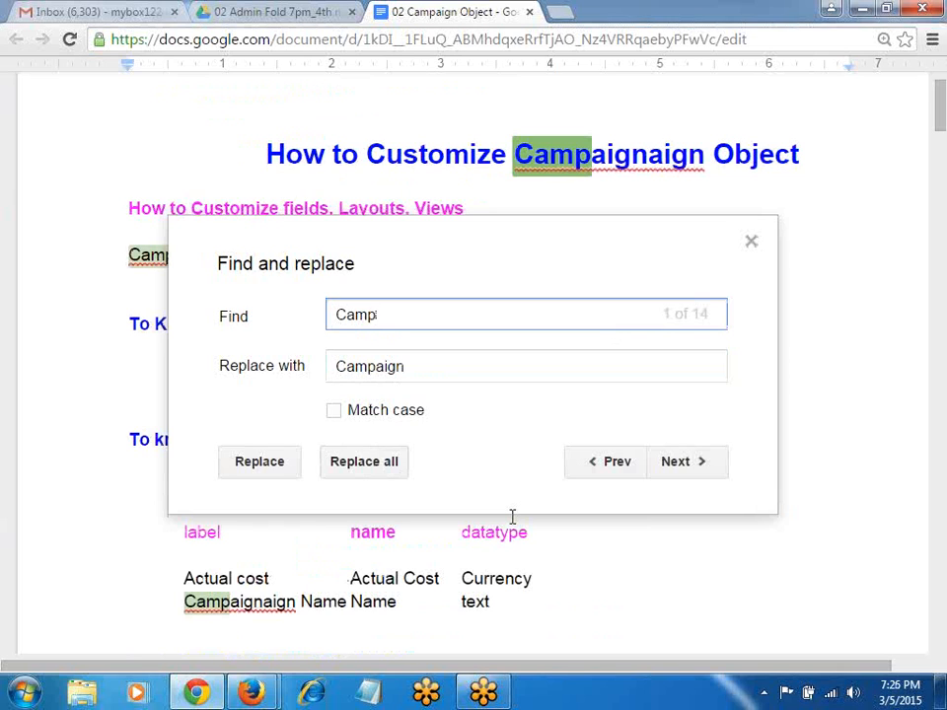
key("Tab")
key("BackSpace")
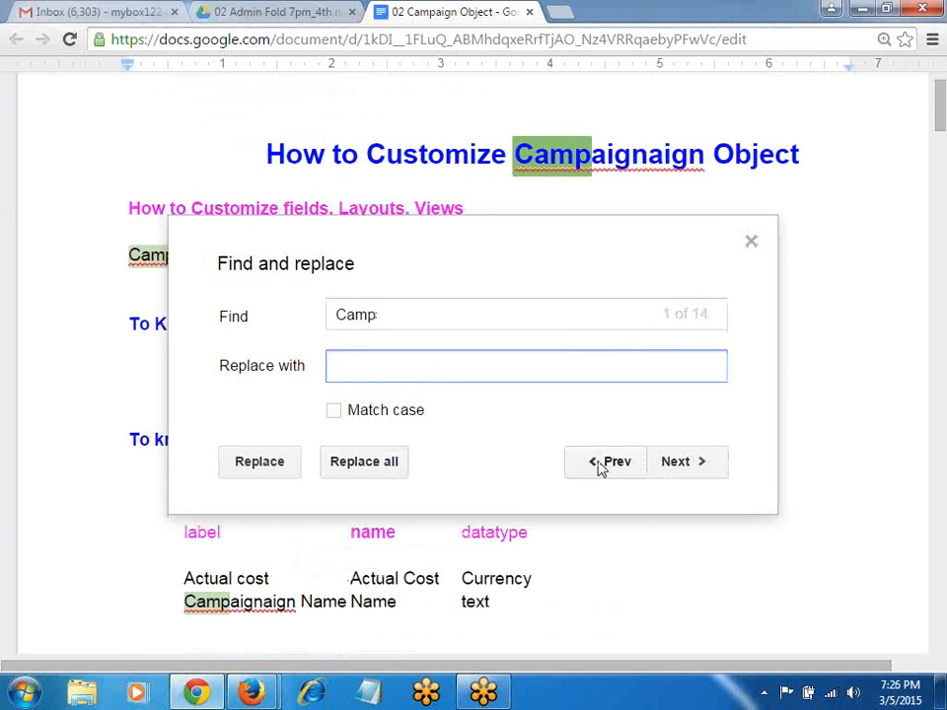
left_click(751, 243)
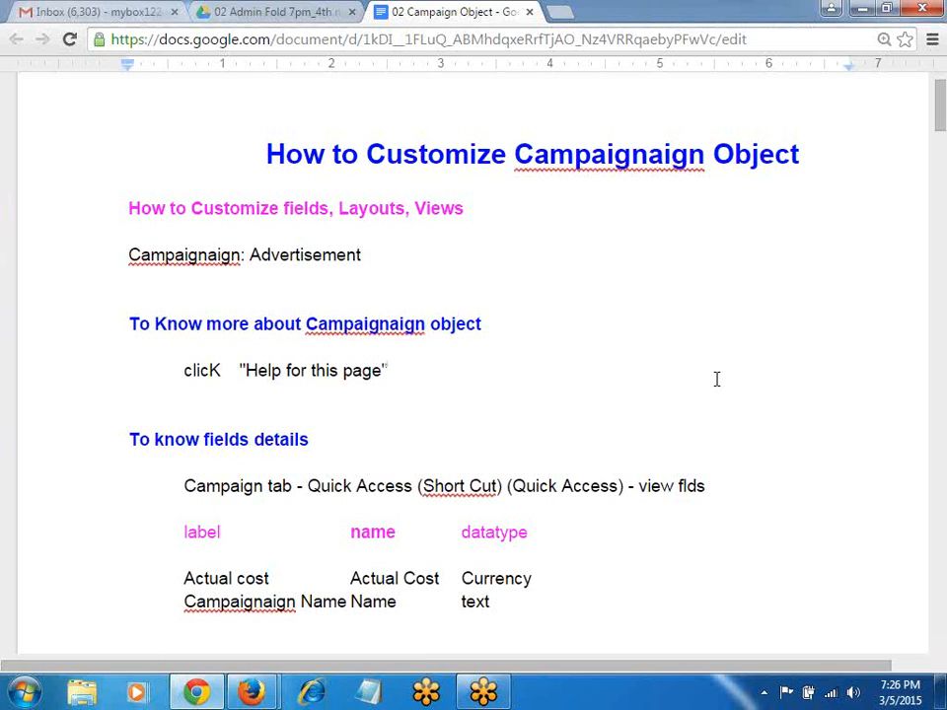
key("ctrl+z")
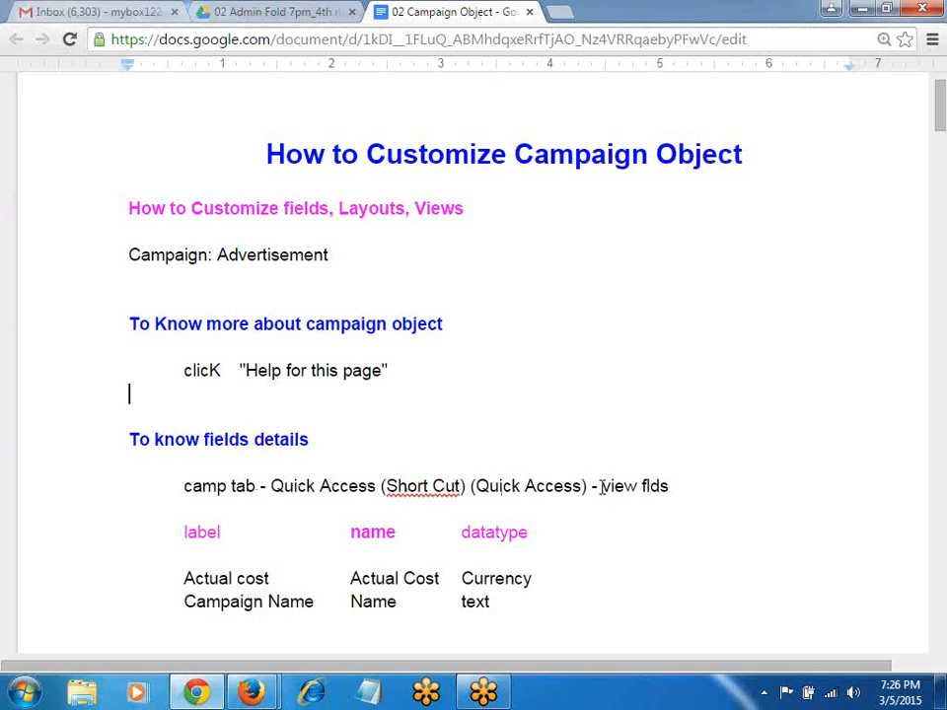
Step: Delete the duplicate '(Quick Access)' text from the camp tab line
left_click_drag(590, 486, 473, 490)
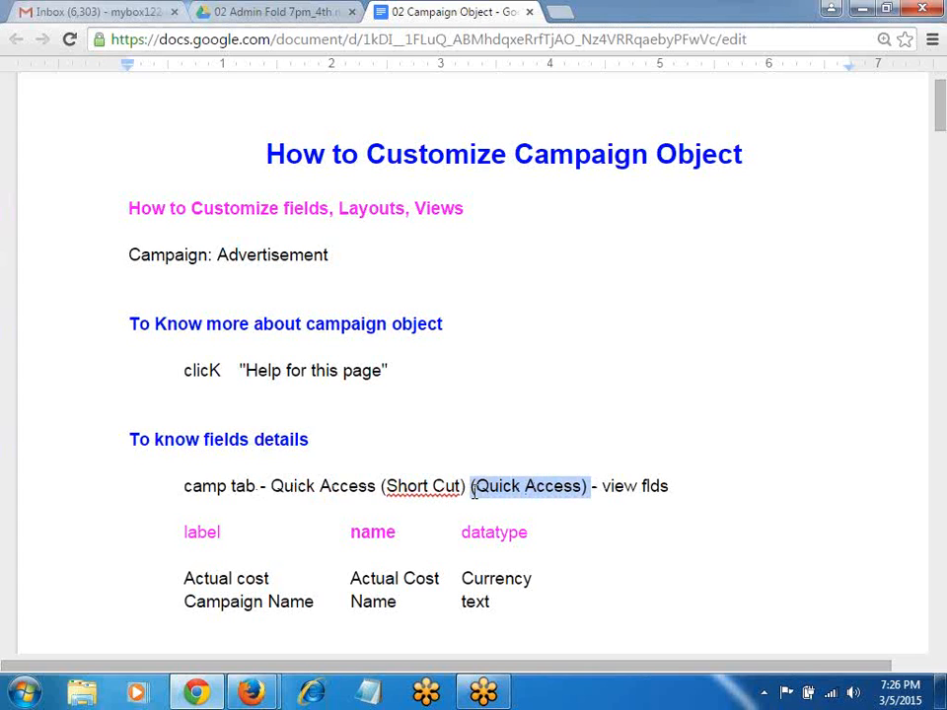
key("BackSpace")
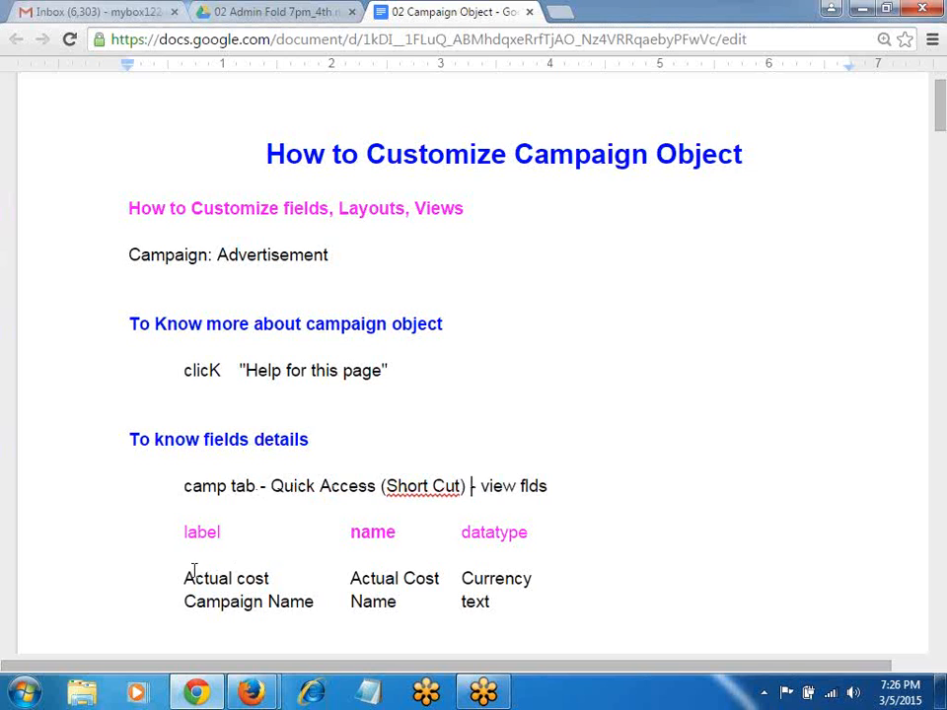
scroll(192, 553, "down", 1)
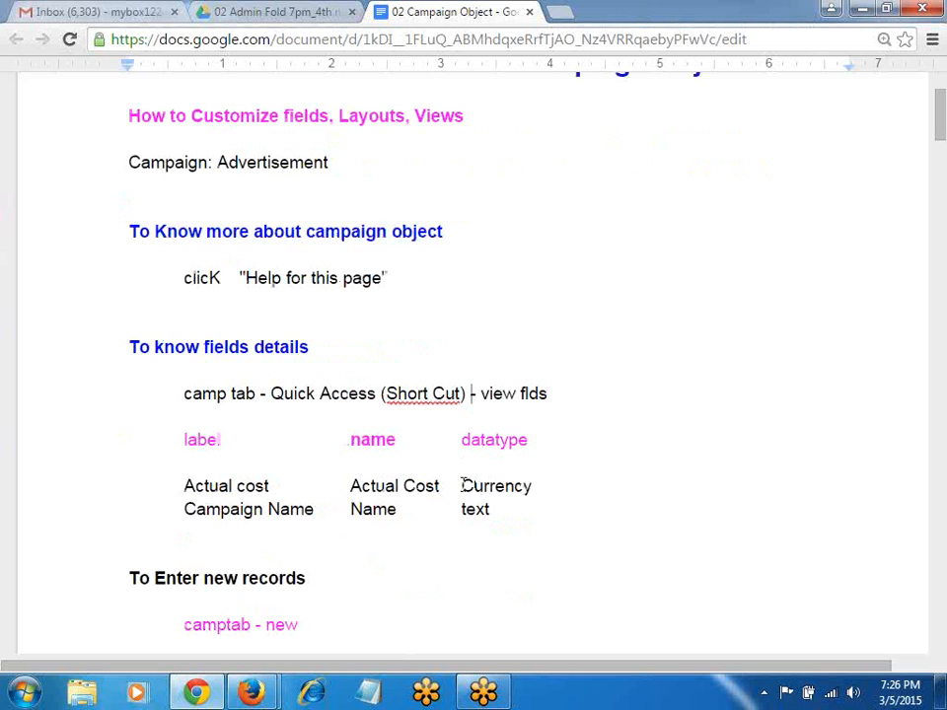
key("alt+Tab")
Step: Open the Campaign fields list and view the Actual Cost field's details
left_click(754, 286)
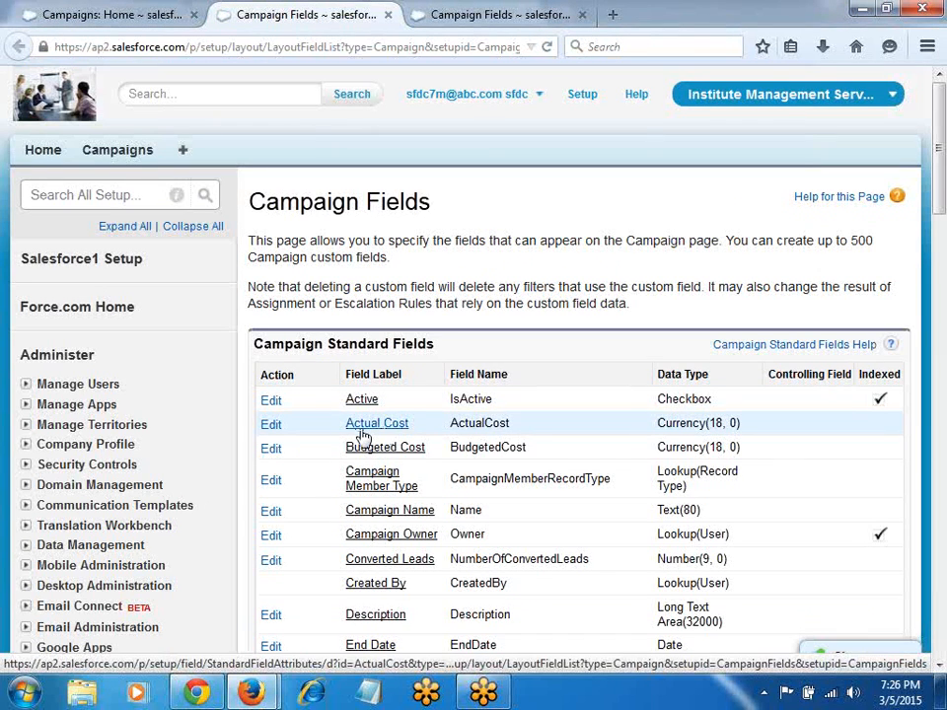
left_click(361, 435)
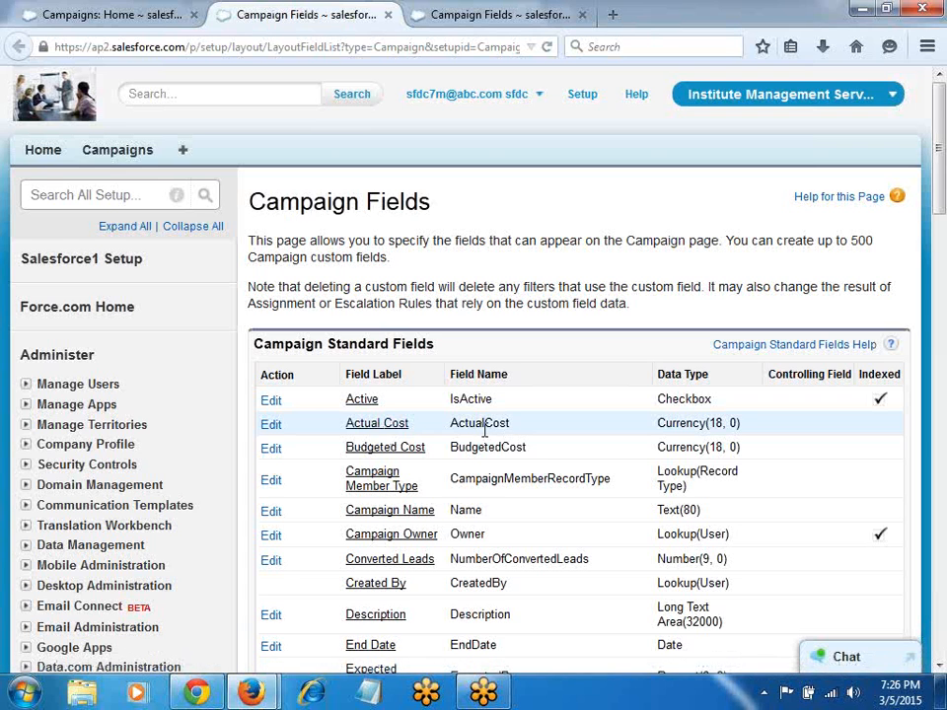
scroll(442, 442, "down", 2)
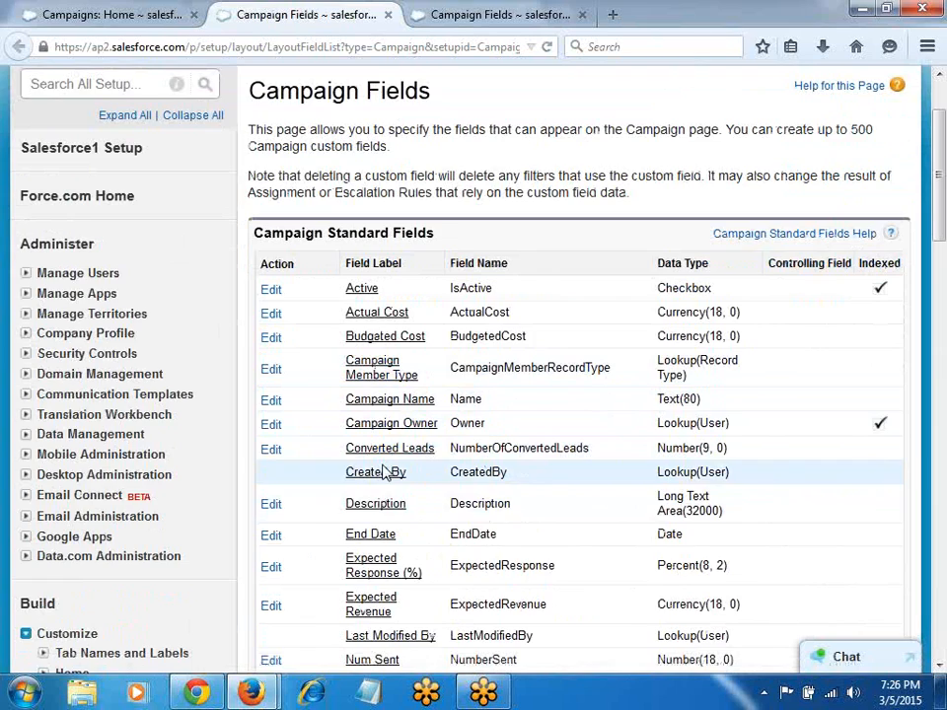
scroll(405, 464, "down", 4)
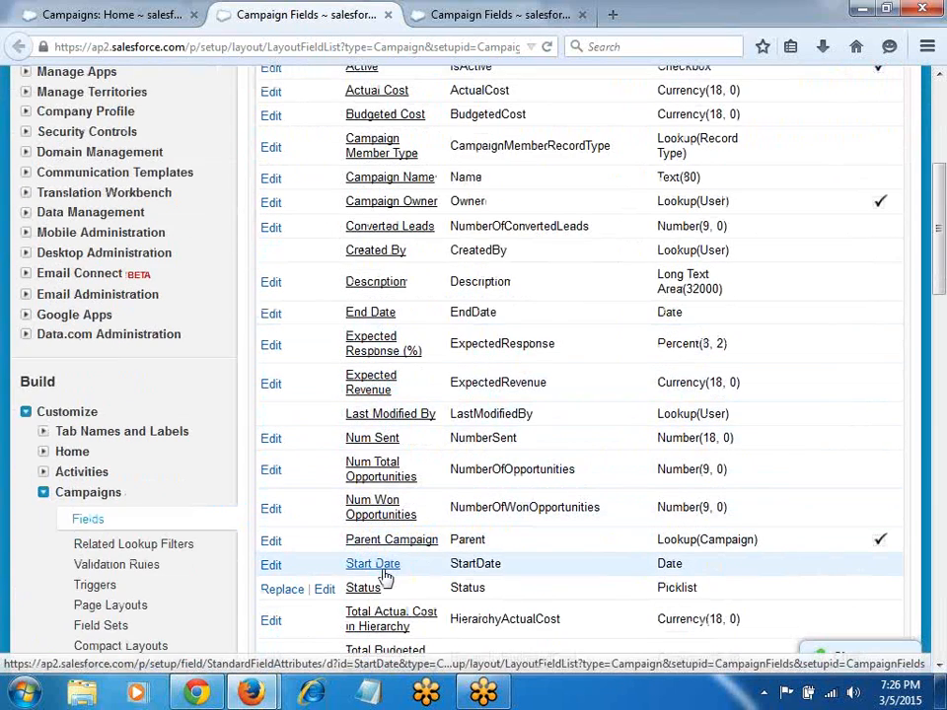
key("alt+Tab")
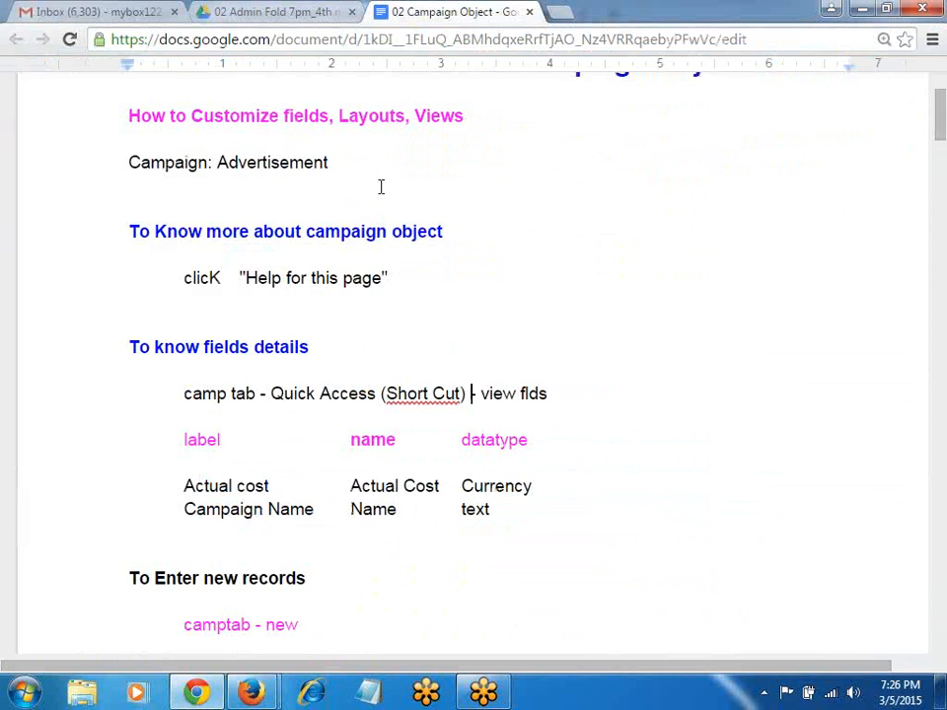
Step: Return to Campaigns home and open a blank New Campaign form
key("alt+Tab")
left_click(98, 14)
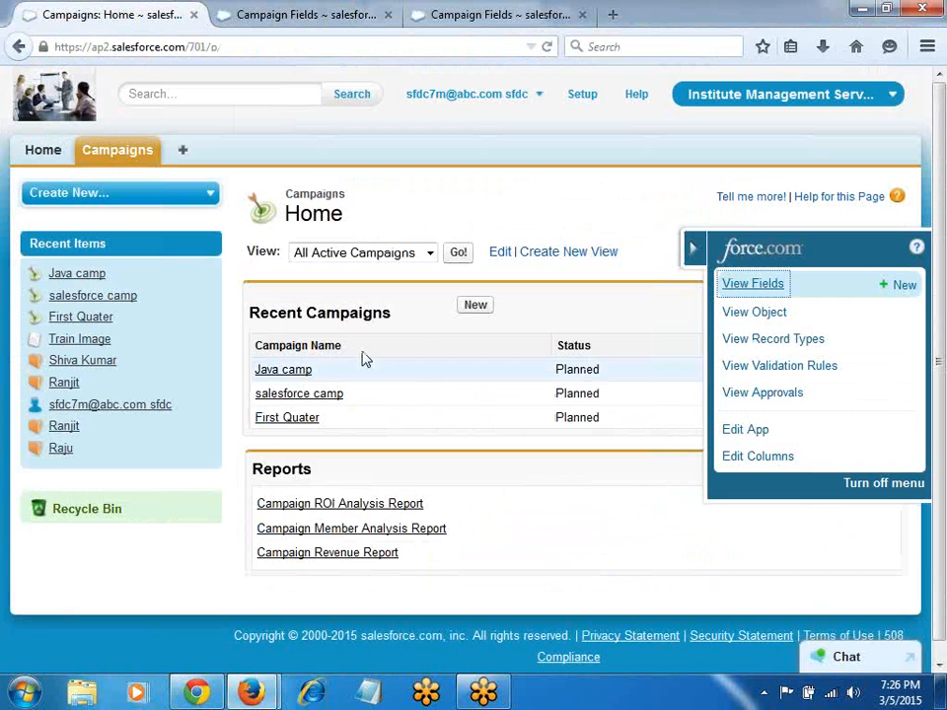
left_click(474, 307)
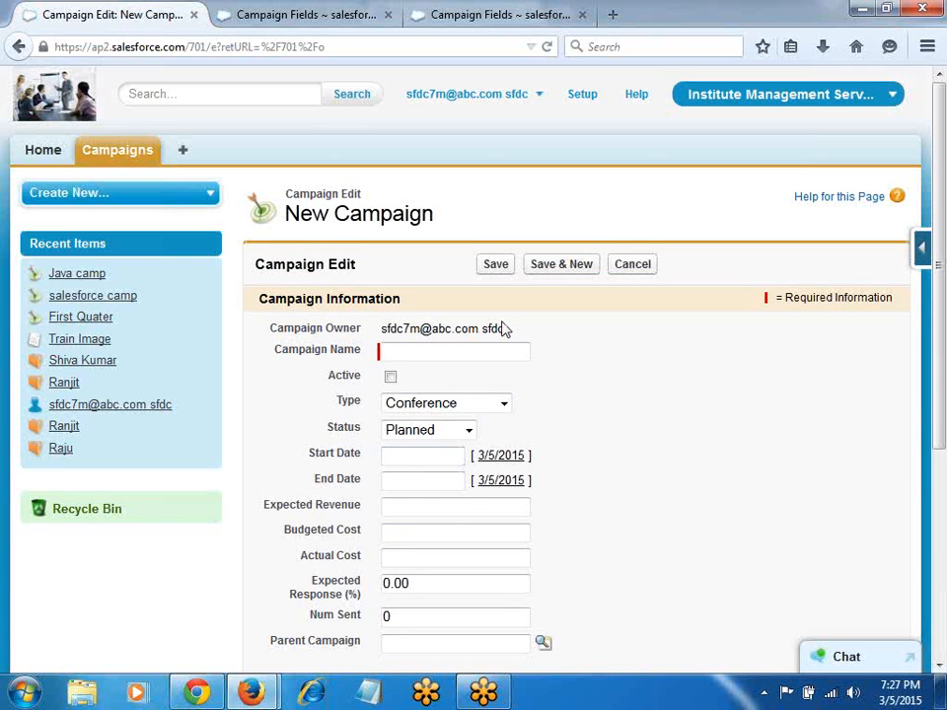
scroll(502, 327, "down", 5)
scroll(531, 344, "up", 5)
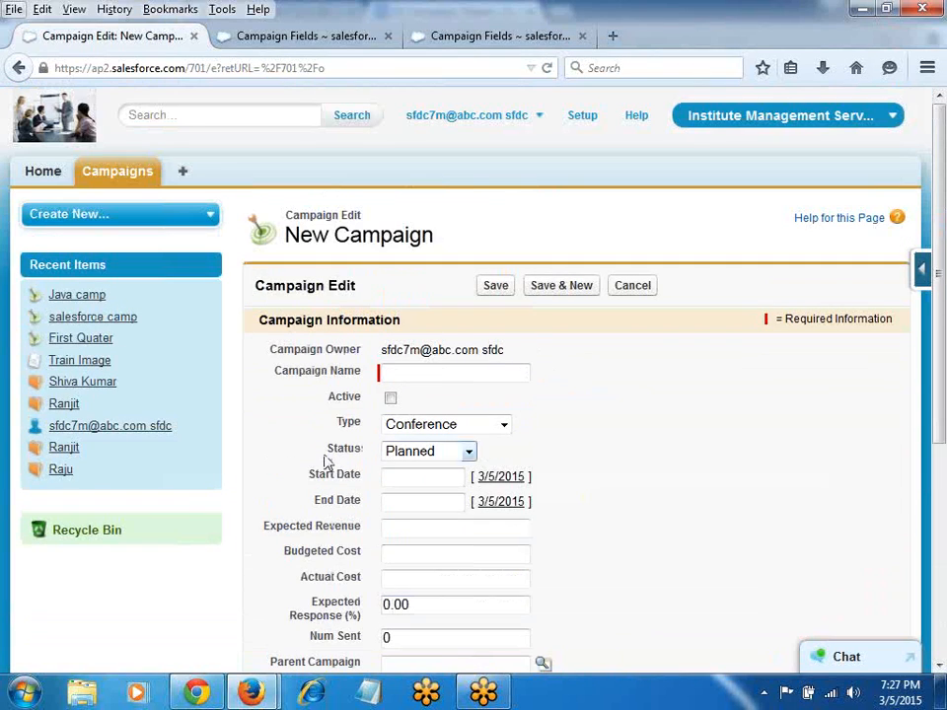
Step: After checking the notes, review the Type values such as Advertisement, Banner Ads, Direct Mail and Telemarketing
key("alt+Tab")
scroll(378, 480, "down", 2)
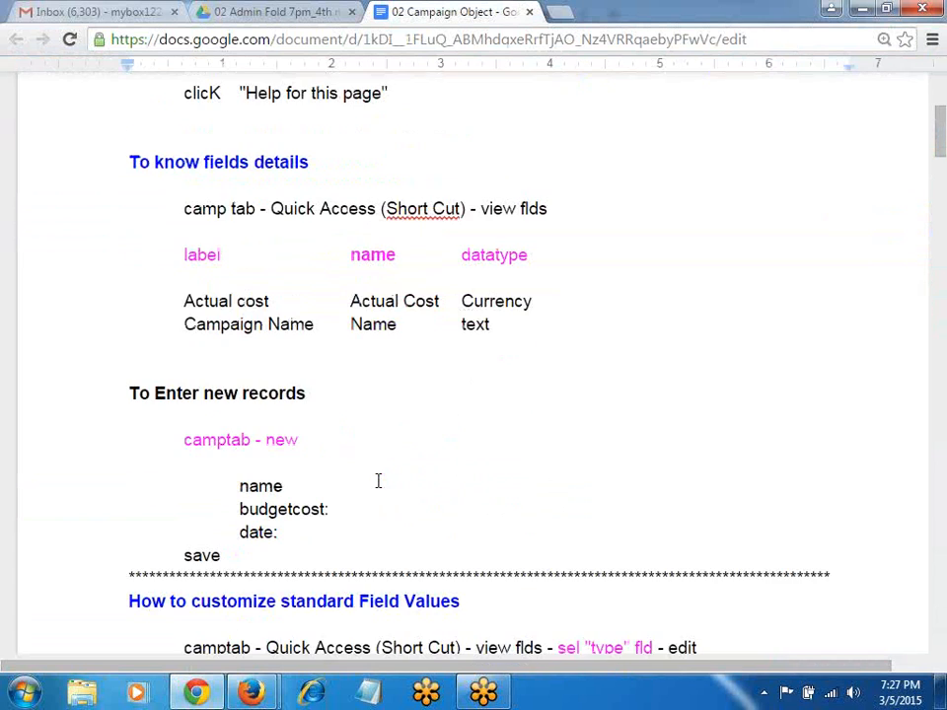
scroll(378, 480, "down", 1)
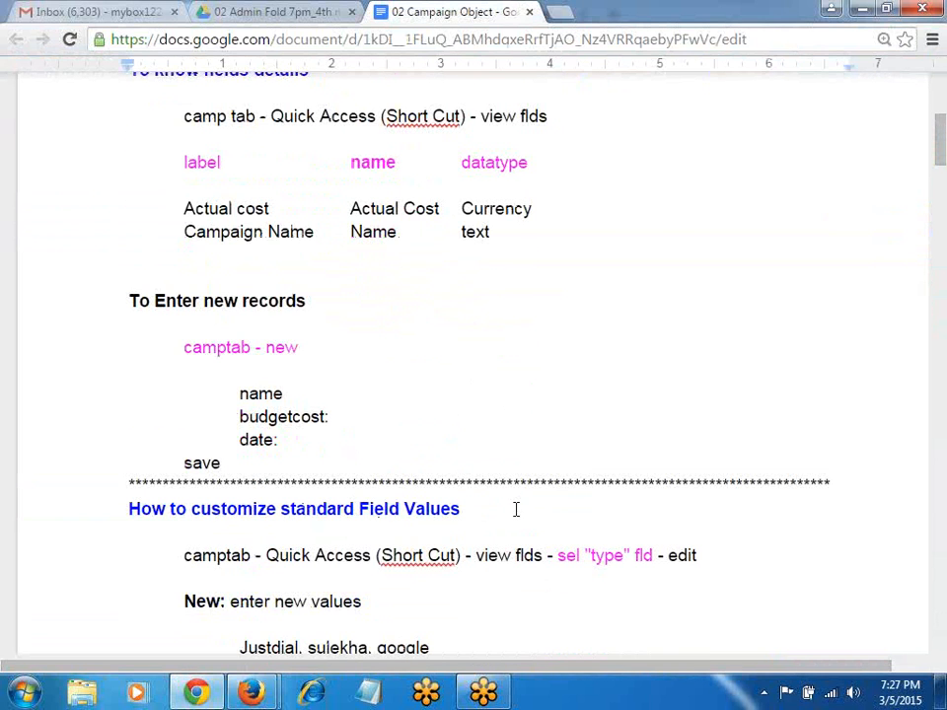
scroll(515, 509, "down", 2)
key("alt+Tab")
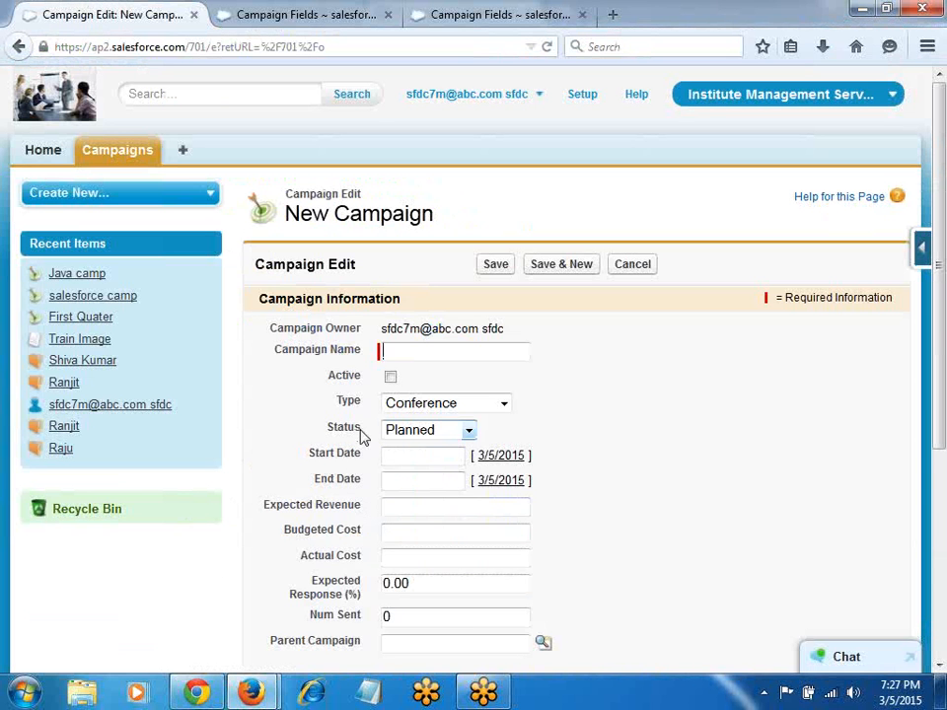
left_click(437, 406)
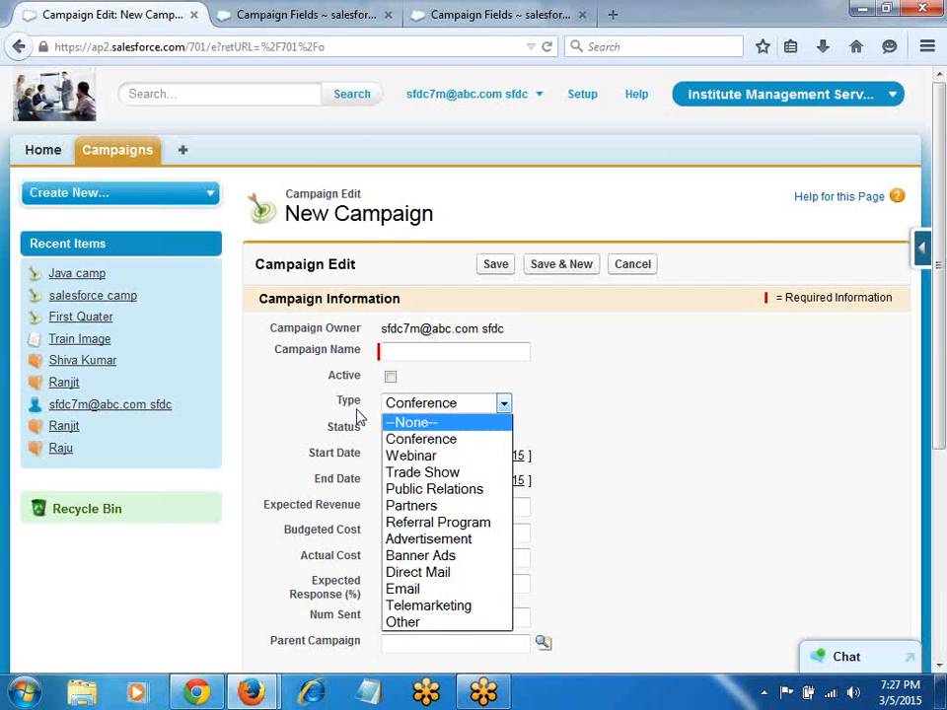
left_click(921, 247)
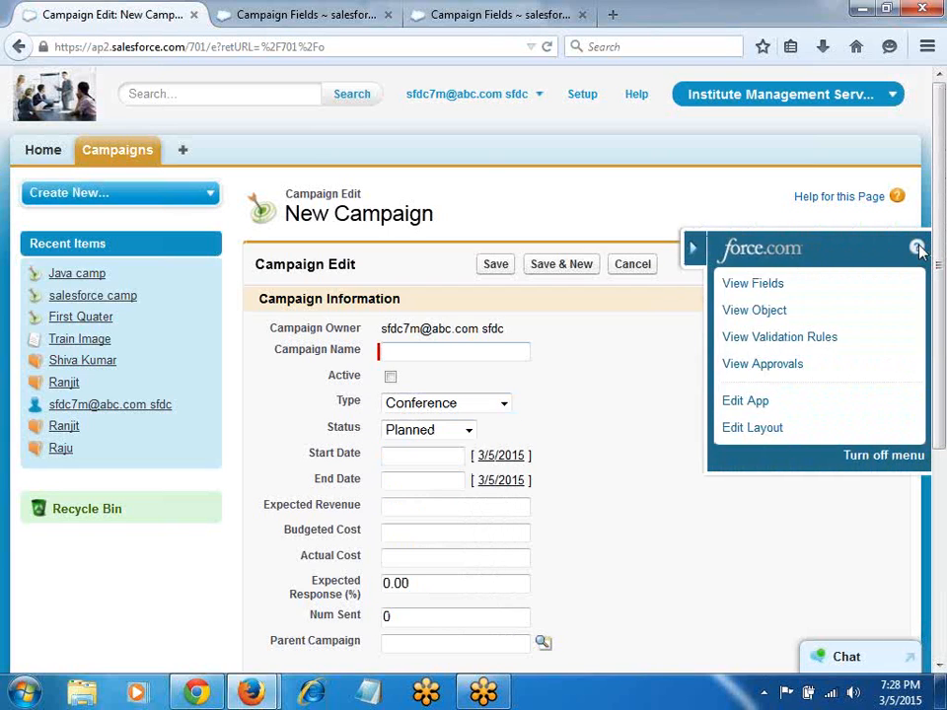
Step: Open the Campaign Type field page and scroll to its twelve picklist values
left_click(760, 287)
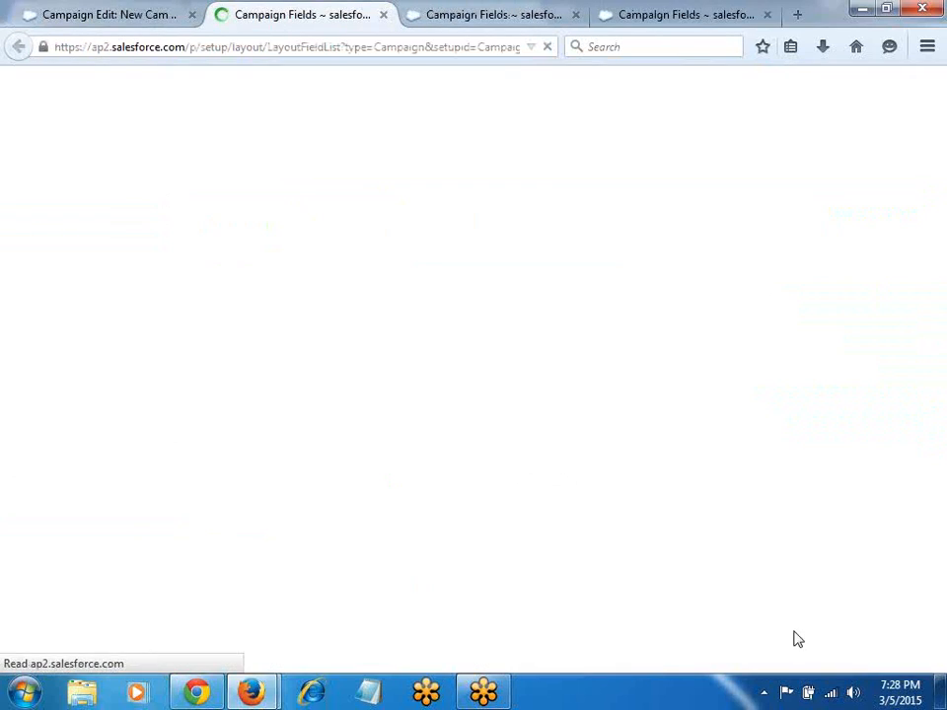
left_click(576, 15)
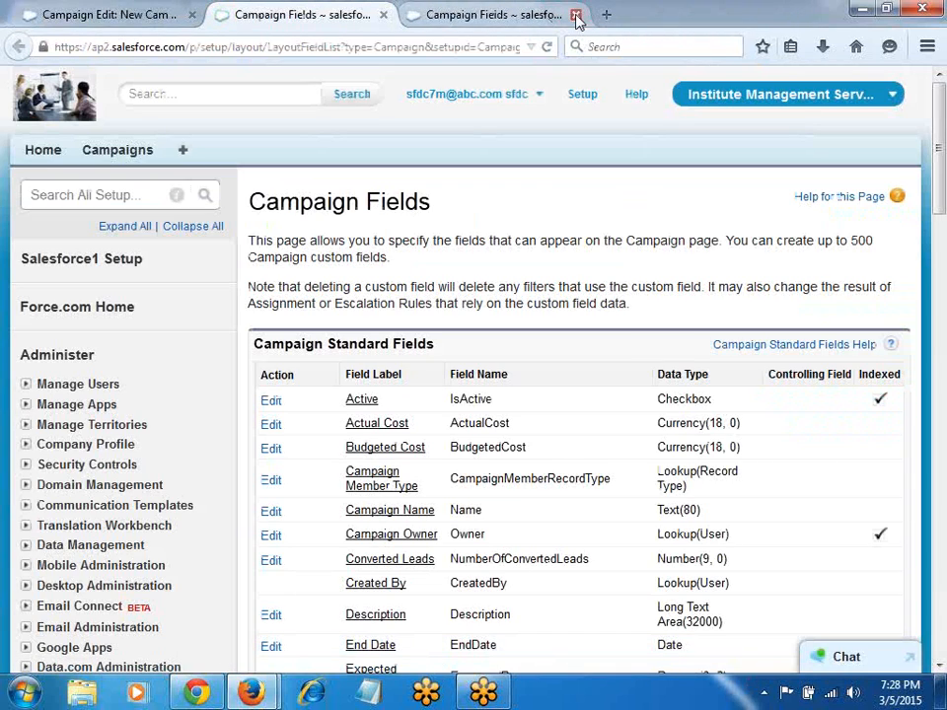
left_click(576, 15)
scroll(581, 329, "down", 10)
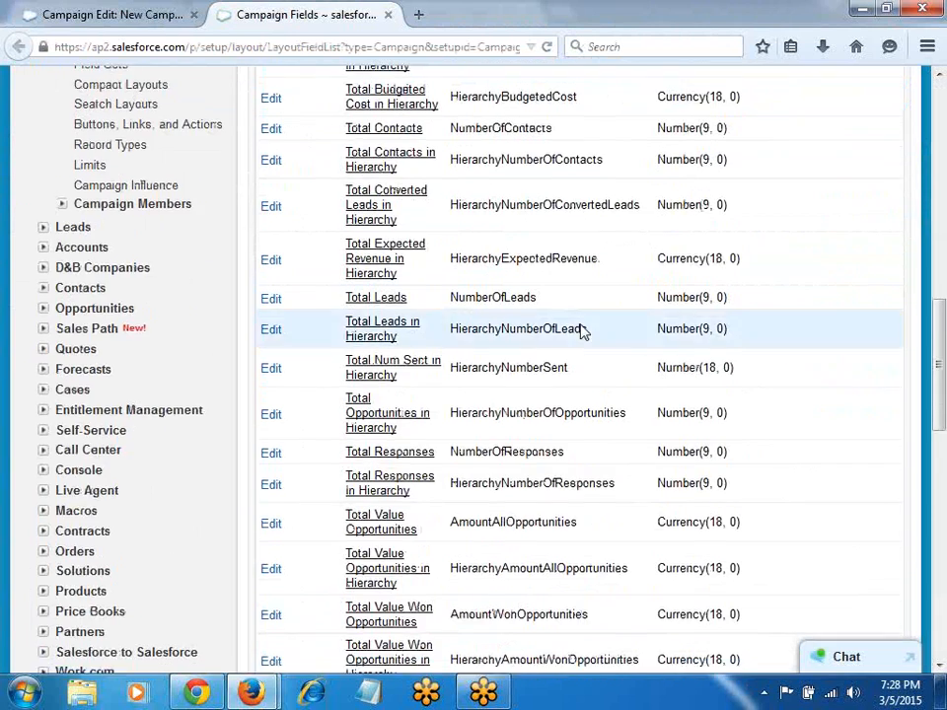
scroll(581, 328, "down", 3)
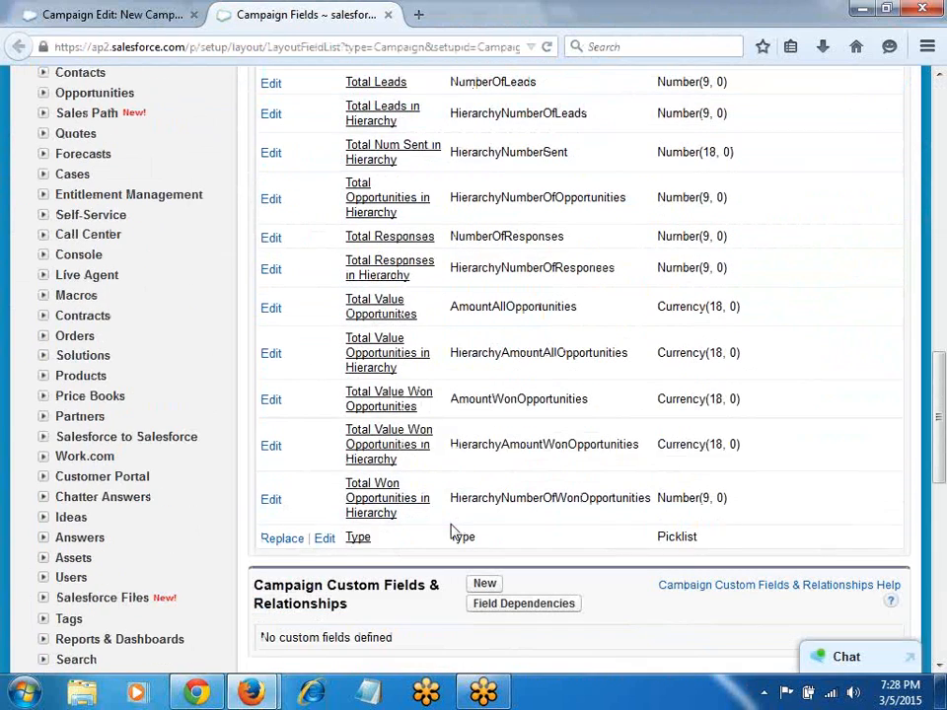
left_click(357, 539)
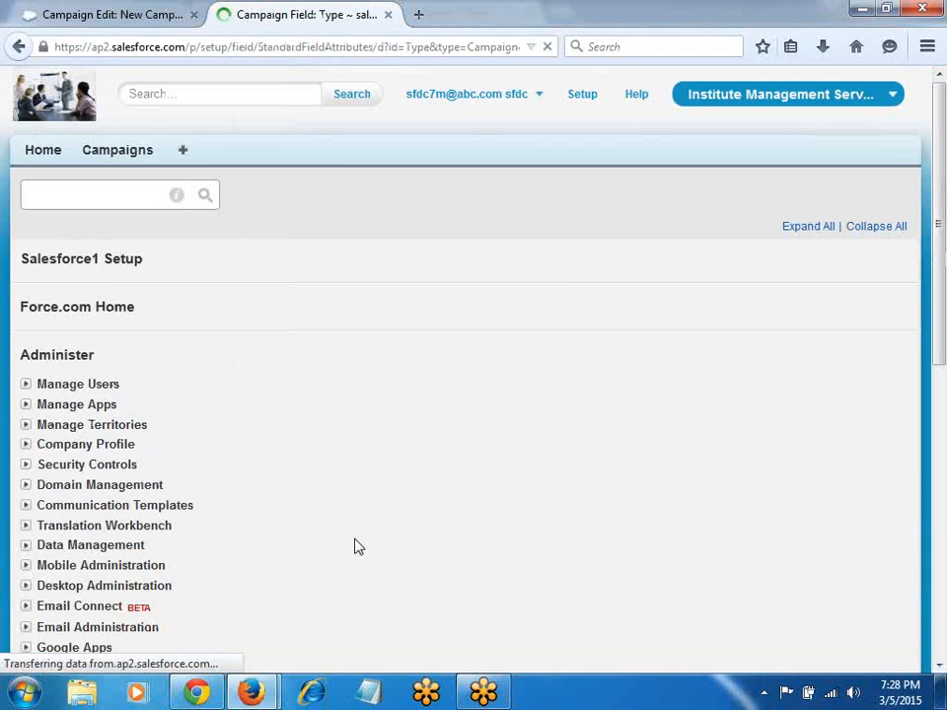
scroll(515, 455, "down", 3)
scroll(524, 571, "down", 4)
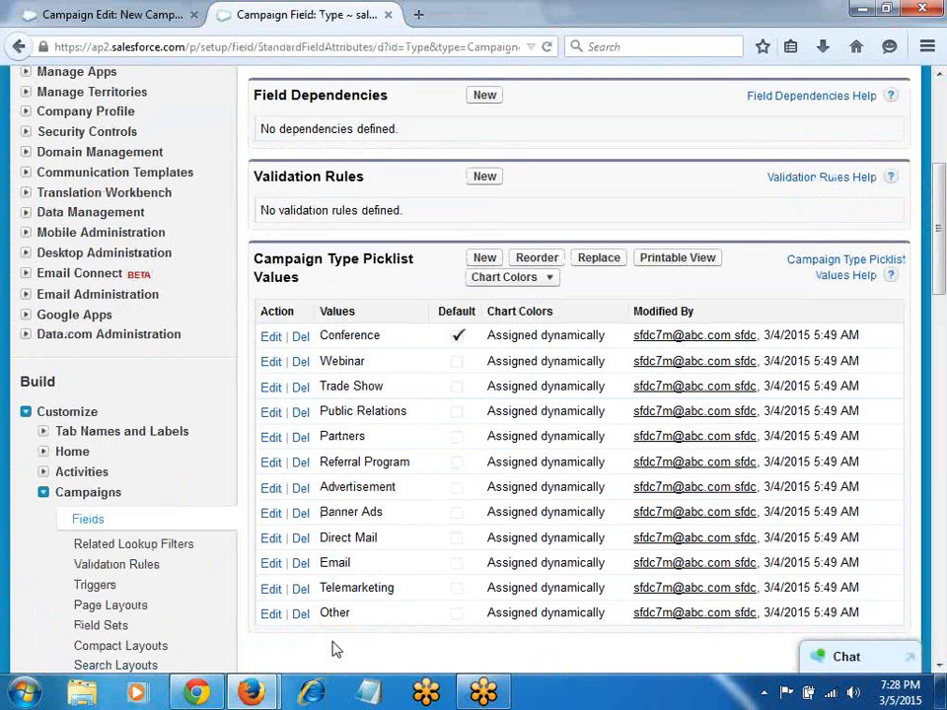
Step: Add Campaign Type values Sulekha, Just Dial, Google, Pamphlets and Paper Ads, then save
left_click(486, 258)
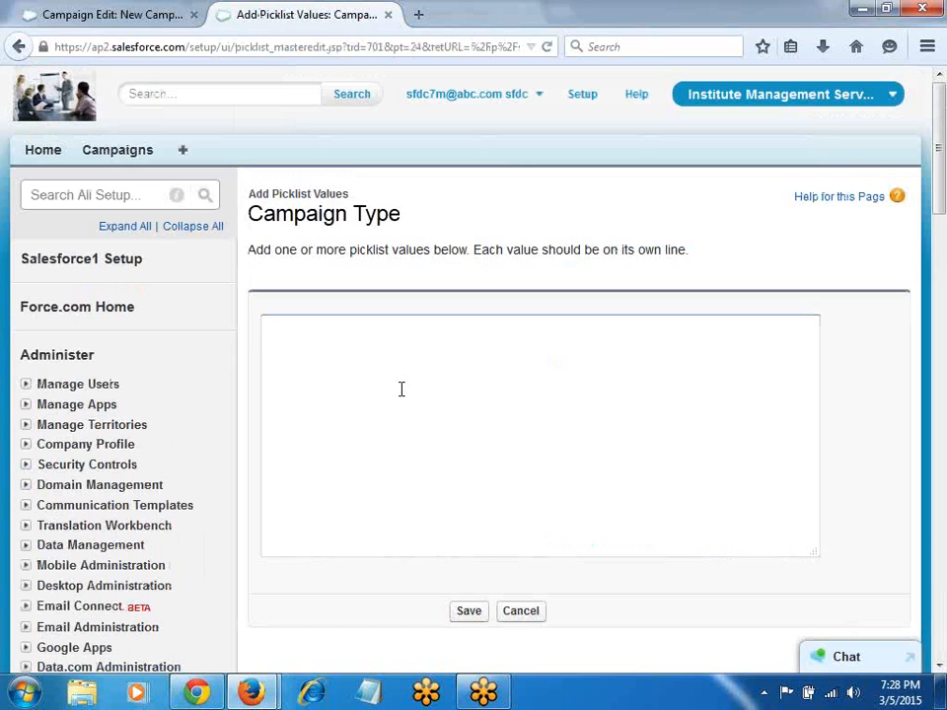
type("Sulekha")
key("Return")
type("Just")
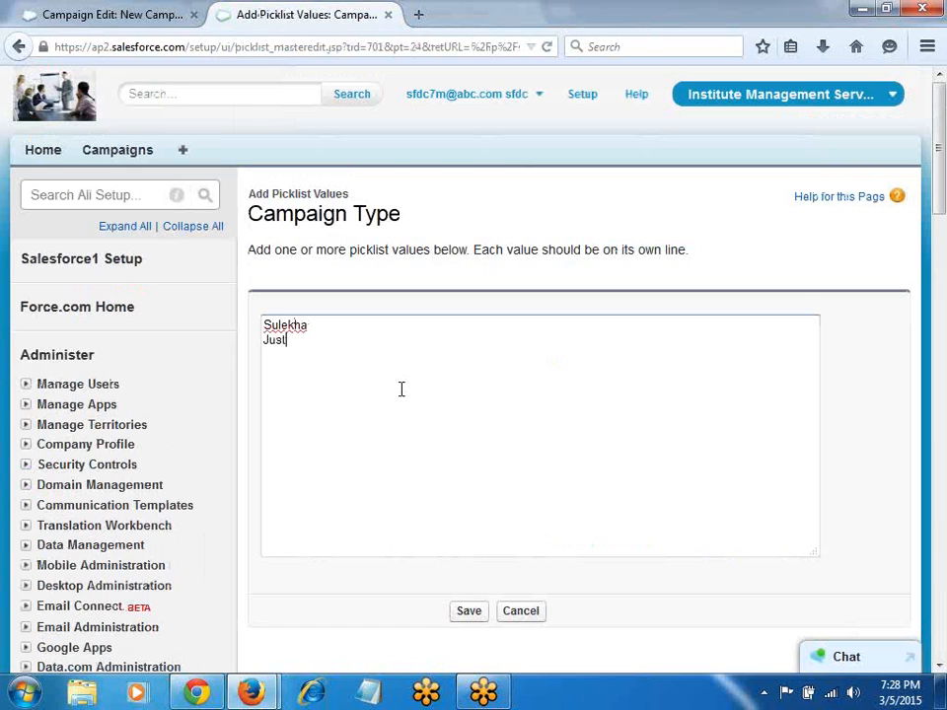
type(" Dial")
key("Return")
type("Google")
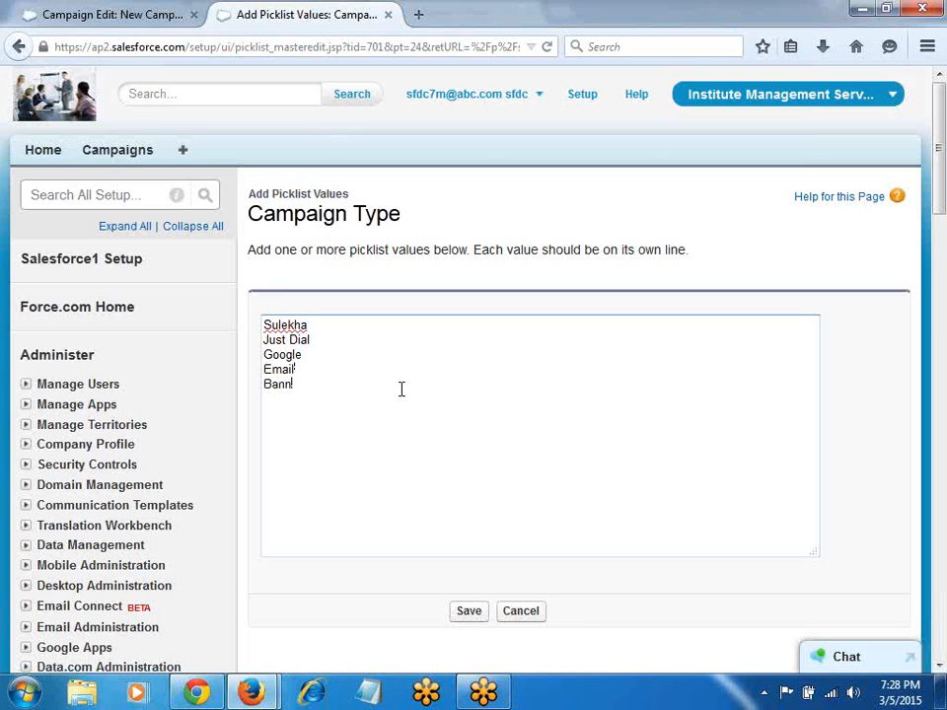
type("amphlets ")
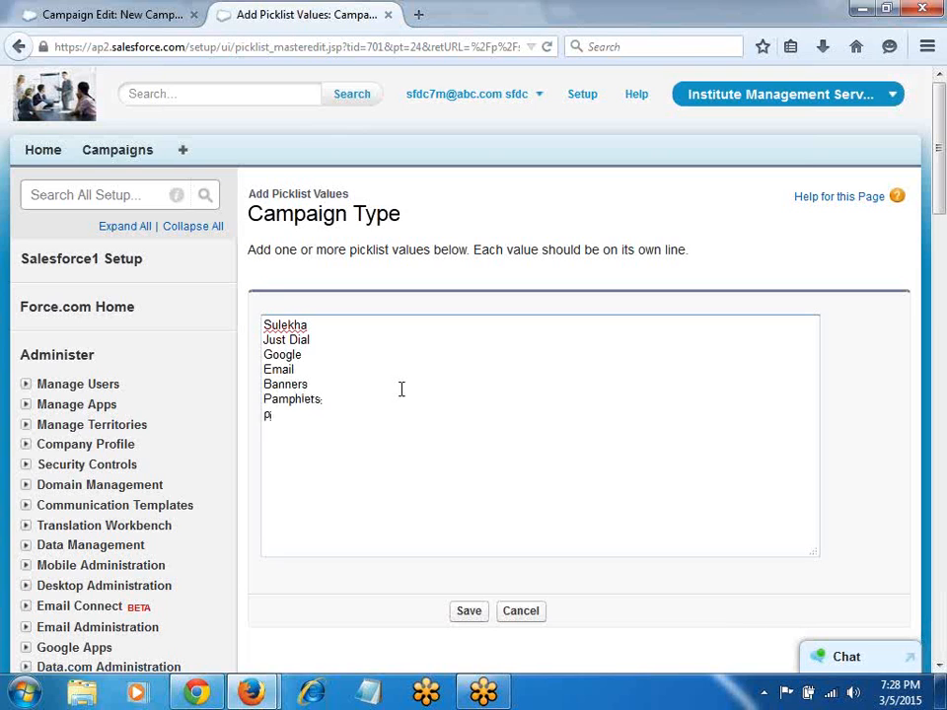
type("Paper Ads")
left_click(468, 612)
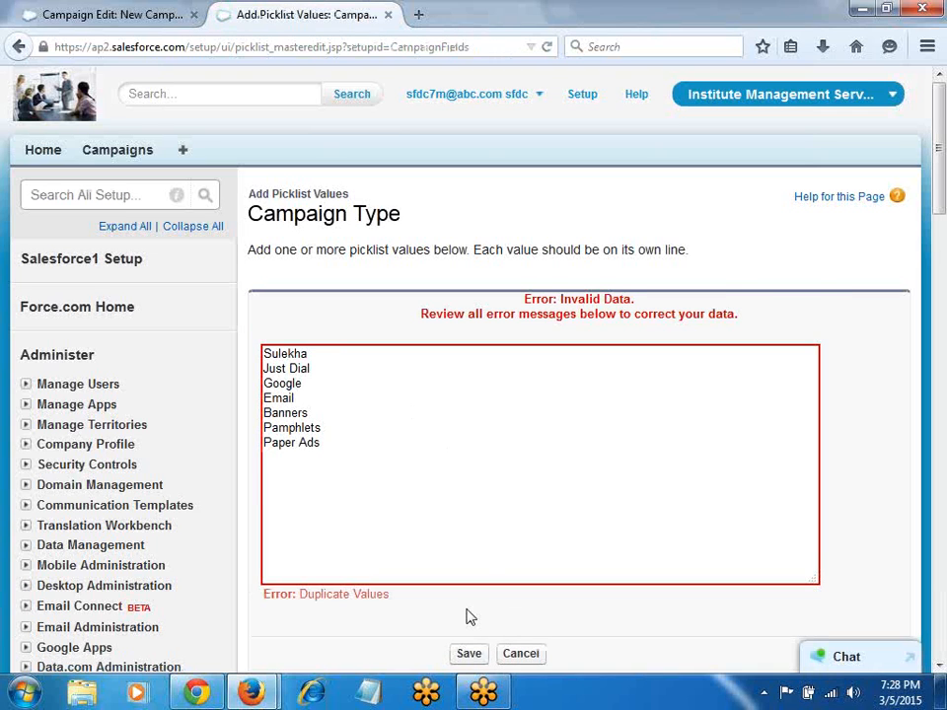
Step: Remove the duplicate Sulekha and Banners lines and resave, which is still rejected as duplicates
left_click(480, 501)
scroll(453, 478, "down", 3)
scroll(450, 486, "up", 2)
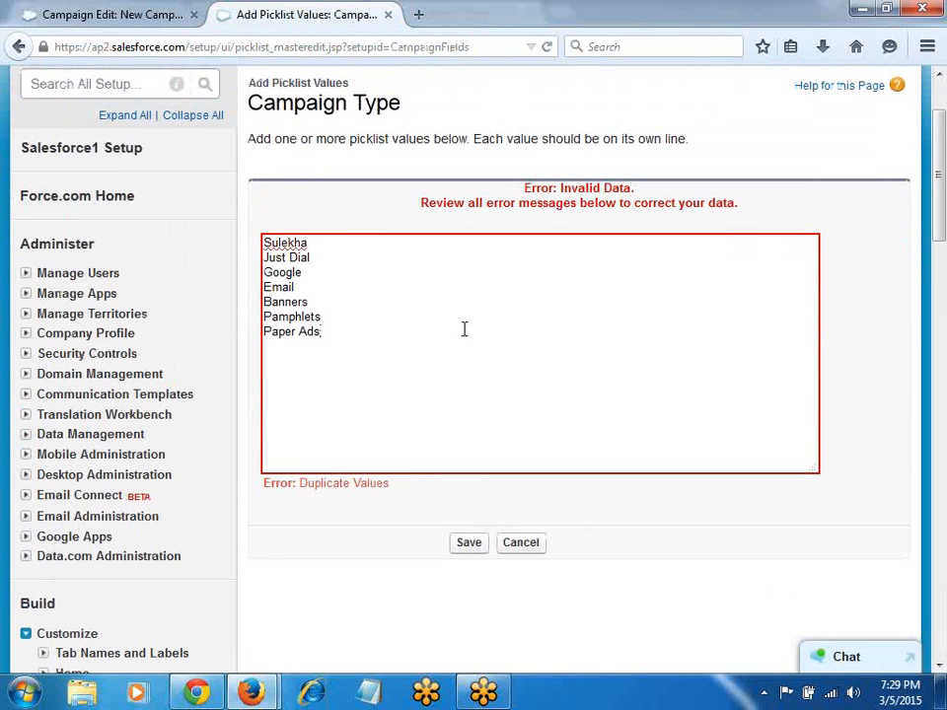
left_click(369, 294)
key("BackSpace")
key("BackSpace")
key("BackSpace")
key("BackSpace")
key("BackSpace")
key("BackSpace")
key("BackSpace")
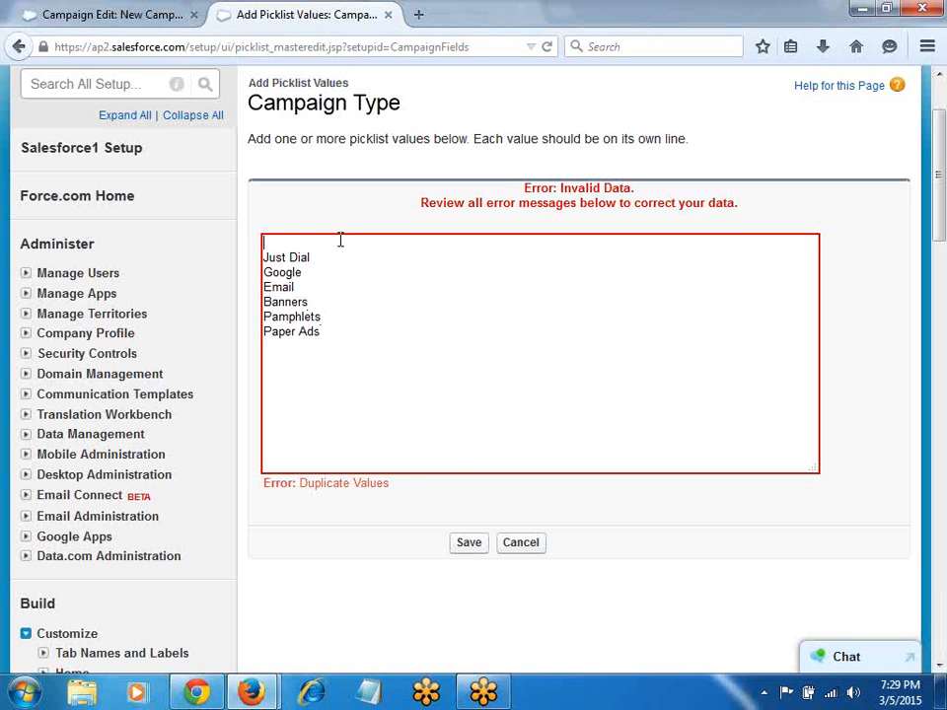
left_click(461, 545)
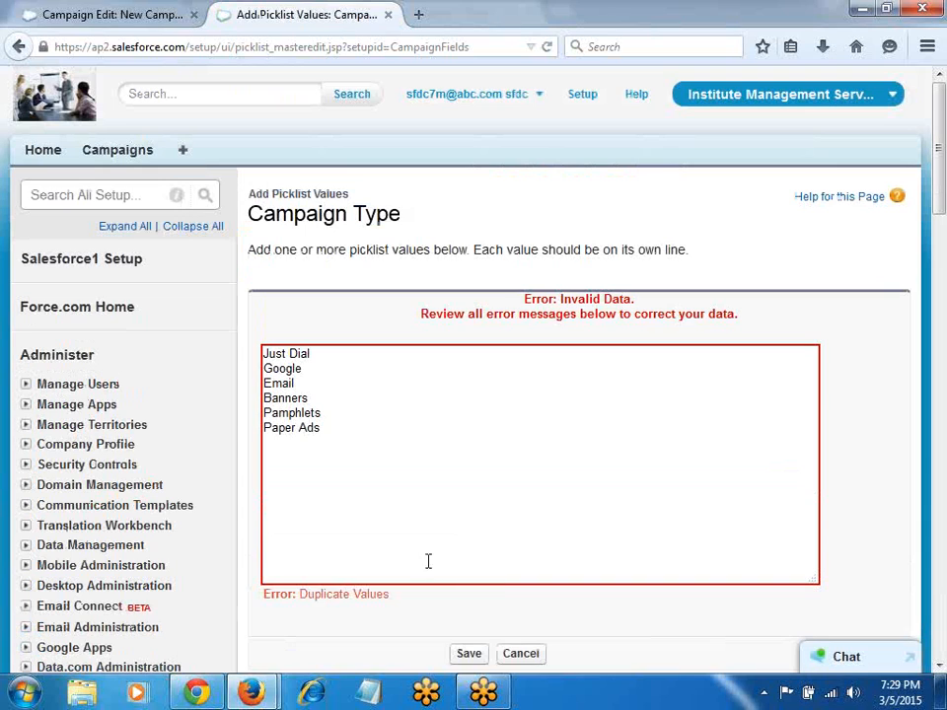
double_click(342, 401)
key("BackSpace")
key("BackSpace")
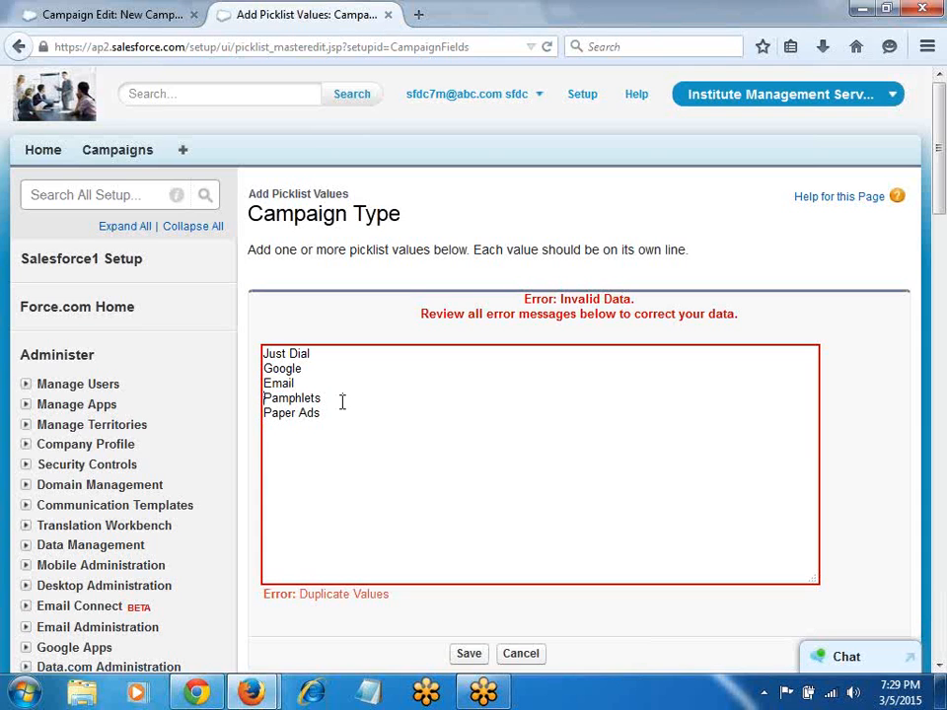
scroll(342, 400, "down", 3)
left_click(469, 433)
left_click(473, 430)
Step: Start a new campaign and check which Type values are available
left_click(135, 153)
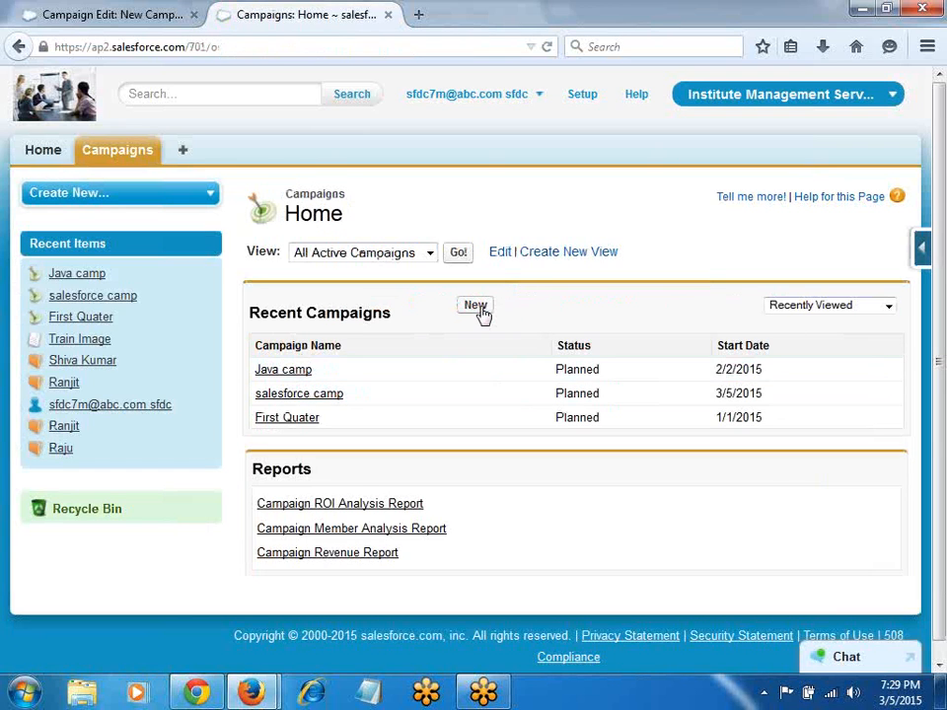
left_click(475, 307)
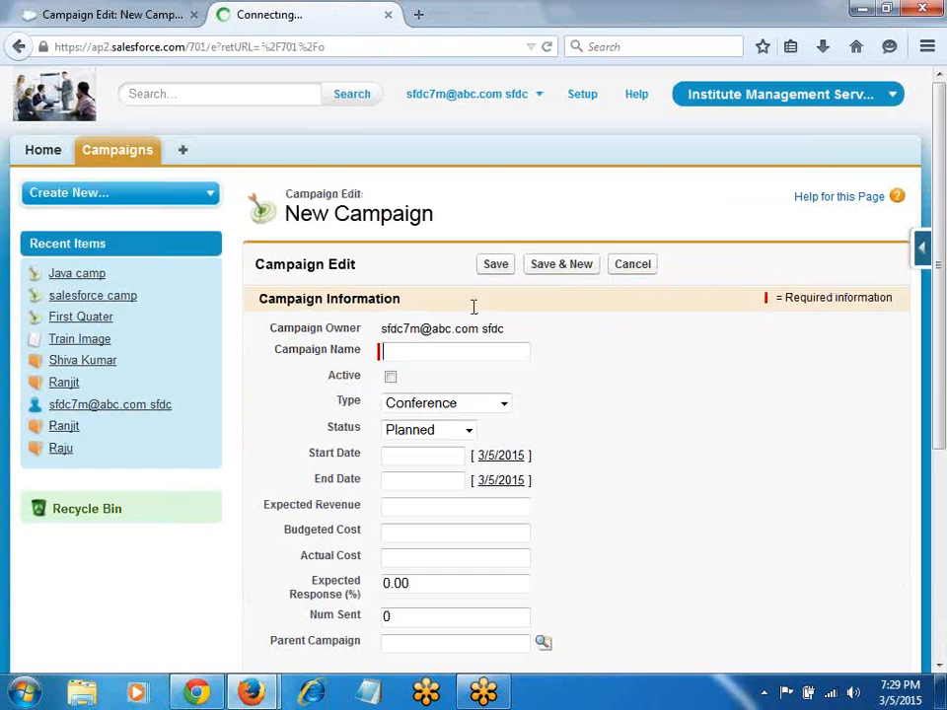
left_click(422, 406)
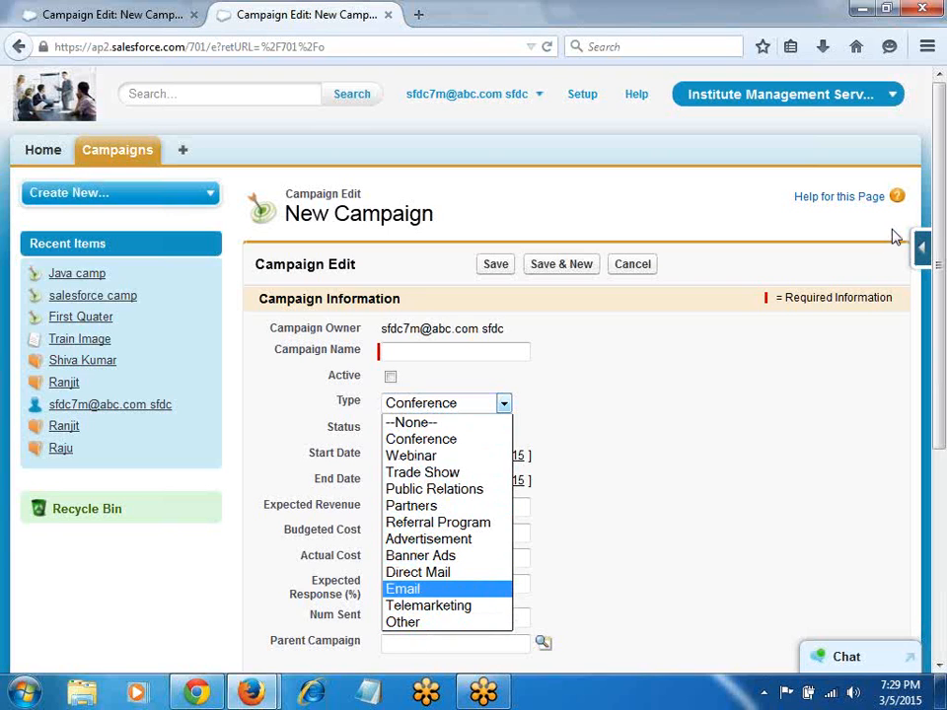
Step: Open the Campaign Fields list in a new tab and view the Type field's twelve picklist values
left_click(921, 249)
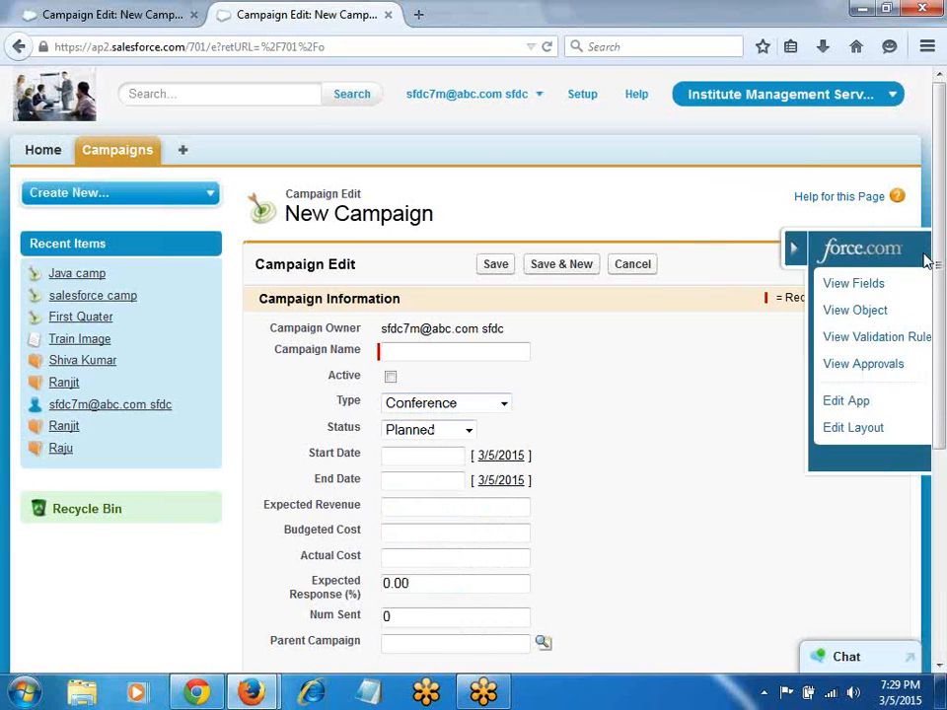
right_click(759, 296)
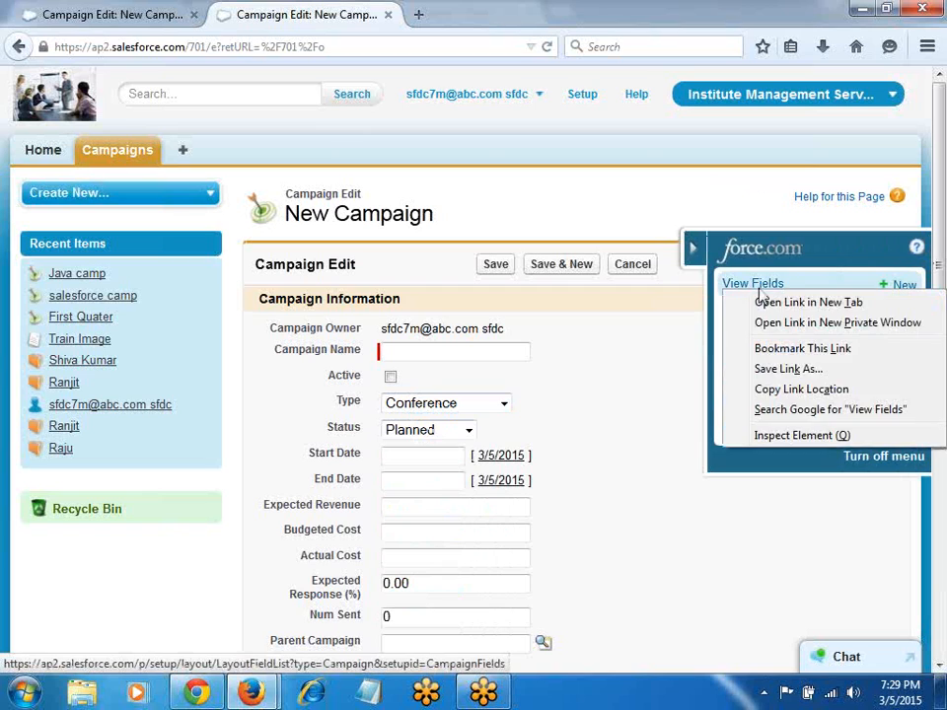
left_click(772, 304)
left_click(492, 18)
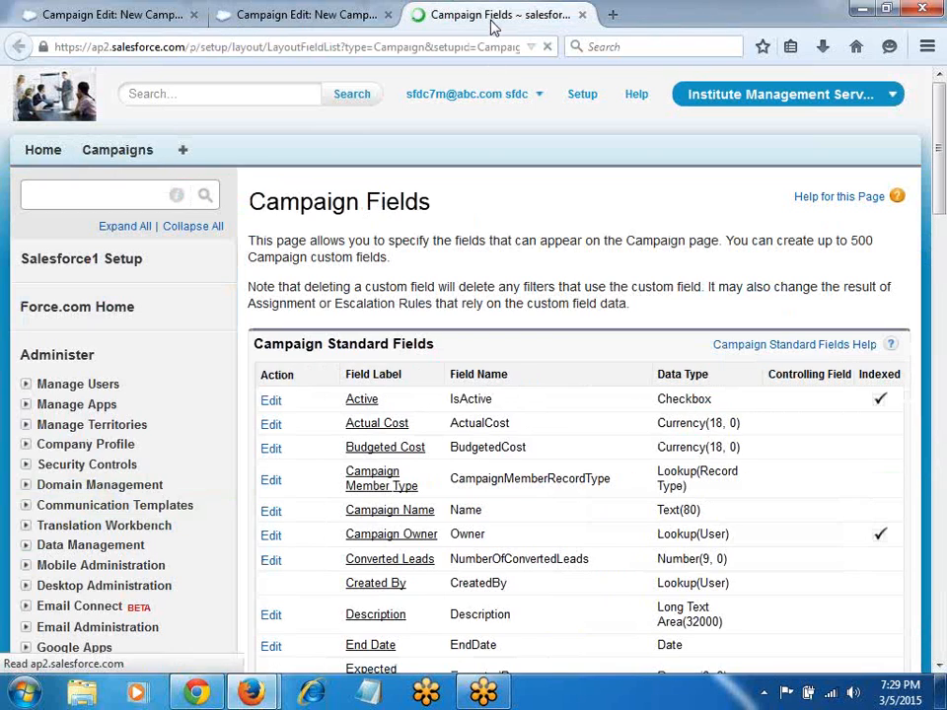
scroll(473, 434, "down", 12)
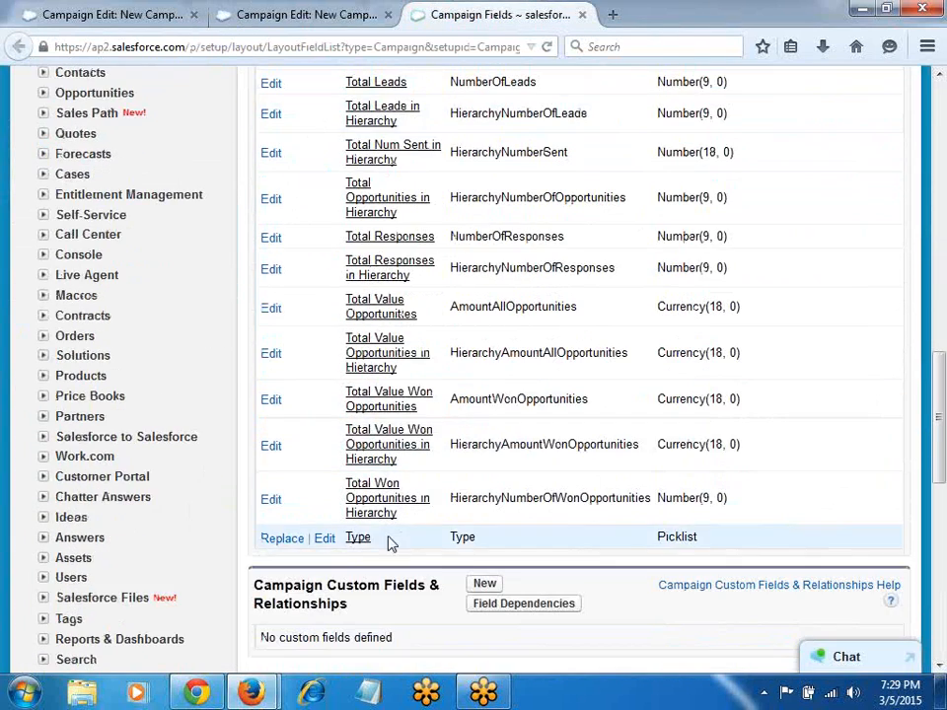
left_click(358, 537)
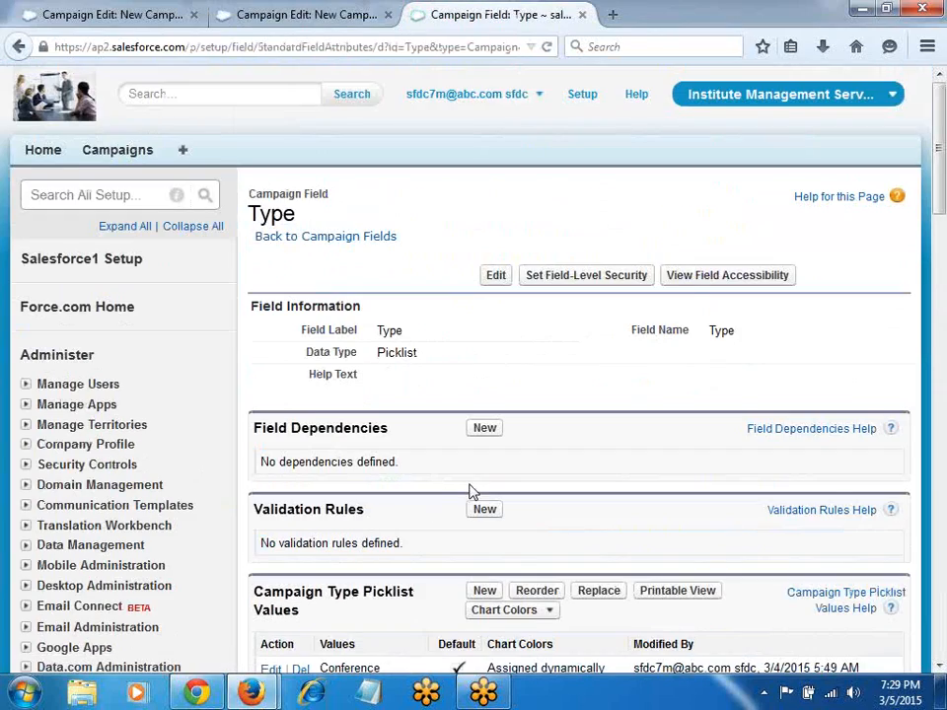
scroll(470, 491, "down", 2)
scroll(474, 492, "down", 4)
scroll(475, 489, "up", 2)
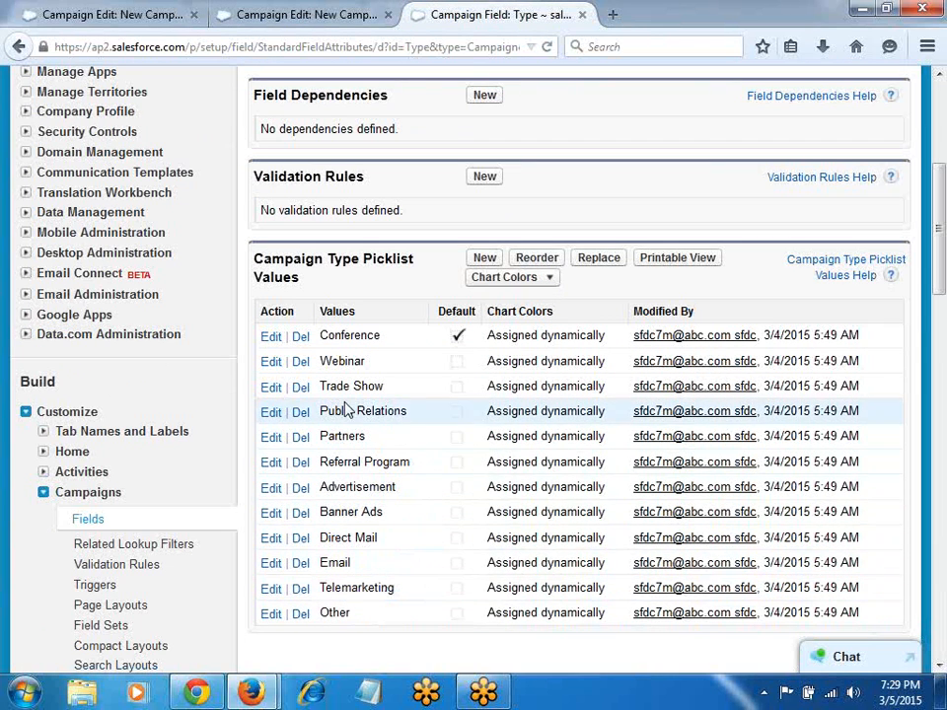
Step: Add Sulekha, Just Dial, Banners, Pamphlet and Paper ads as new Campaign Type values
left_click(482, 263)
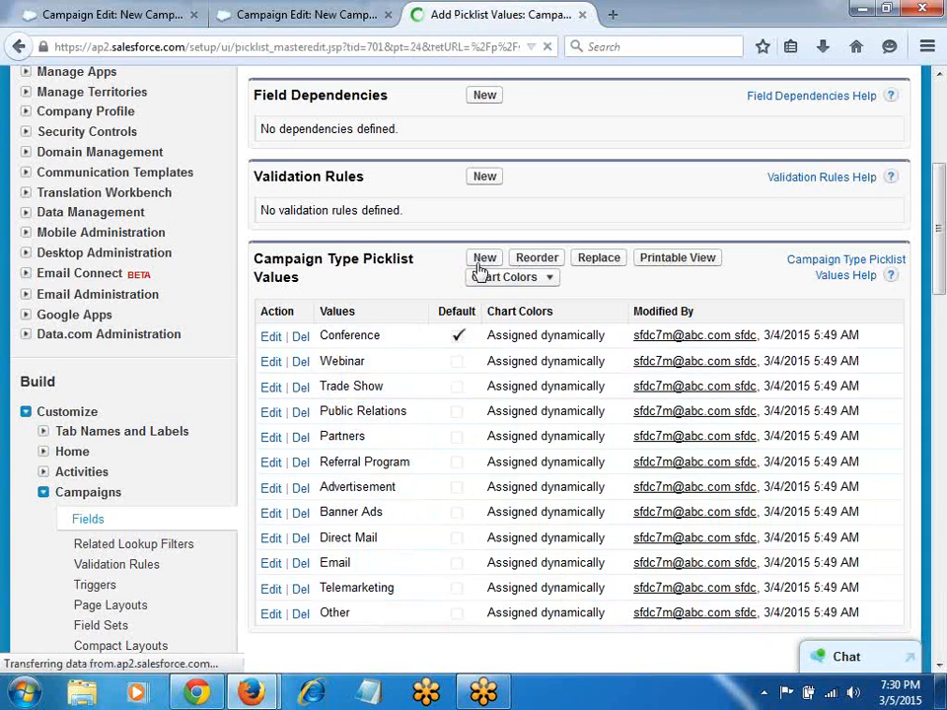
type("Sulekha ")
type("Just Dial ")
type("Banner")
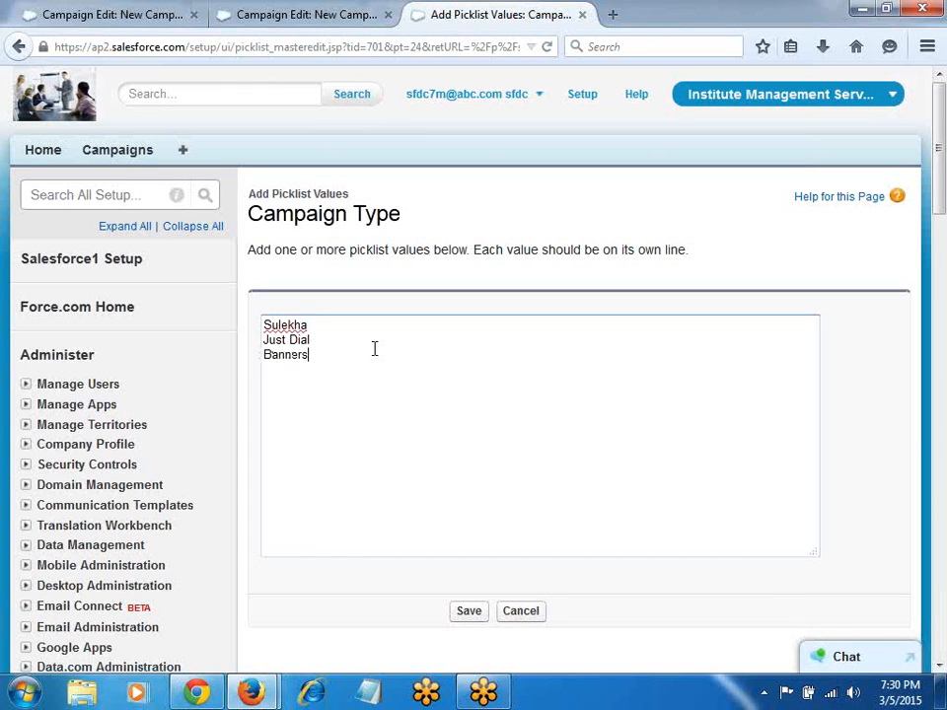
type("s")
key("Return")
type("Pam")
type("phlet Pa")
type("per ad")
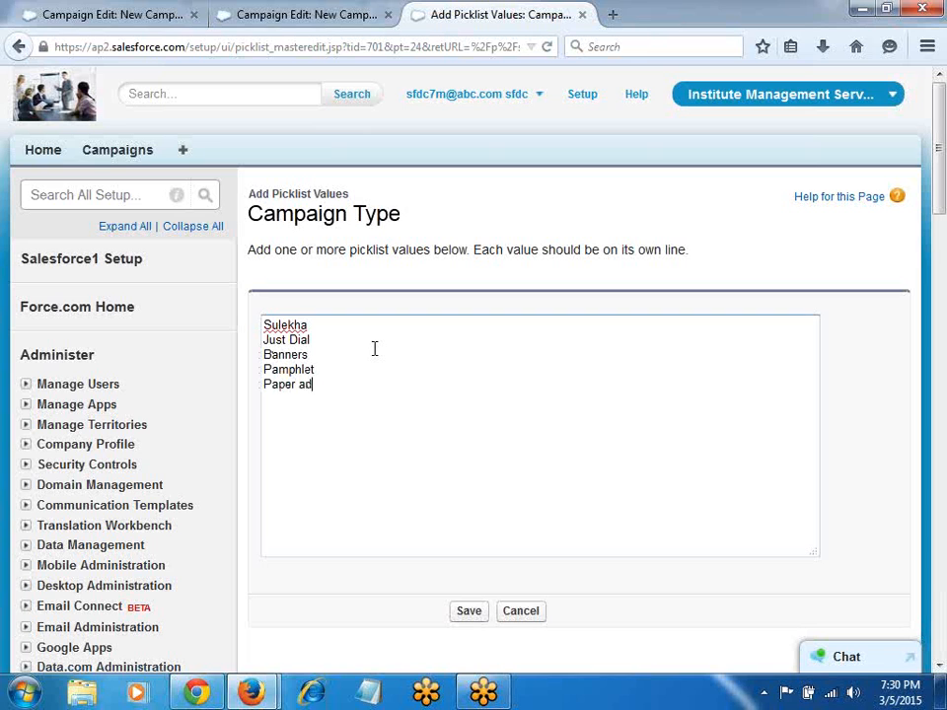
left_click(467, 613)
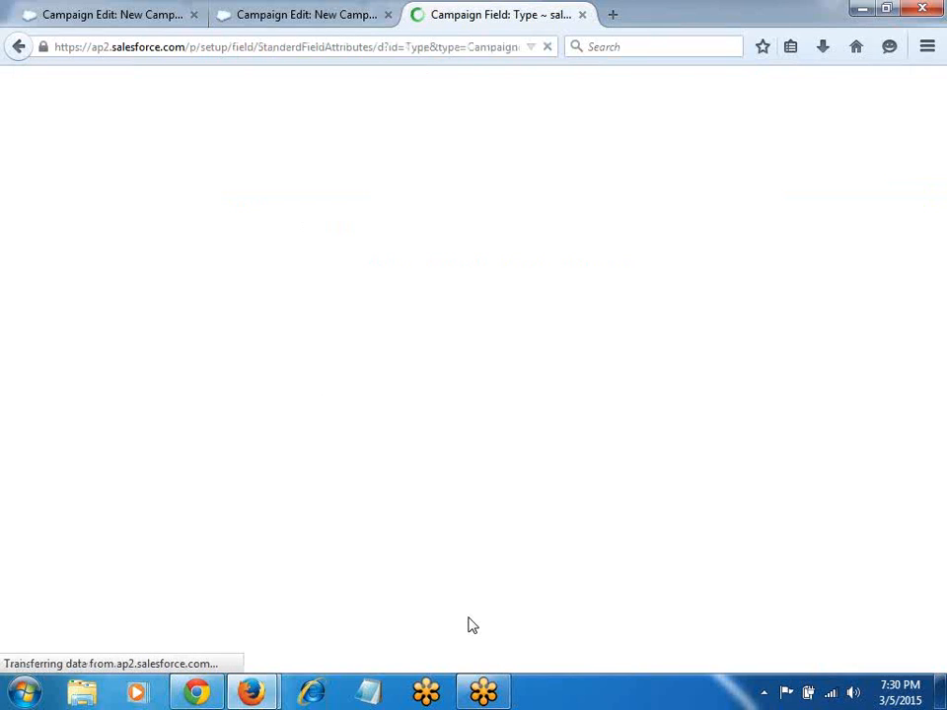
Step: Move the new values, Sulekha through Paper ads, to the top of the Type picklist order
scroll(331, 443, "down", 4)
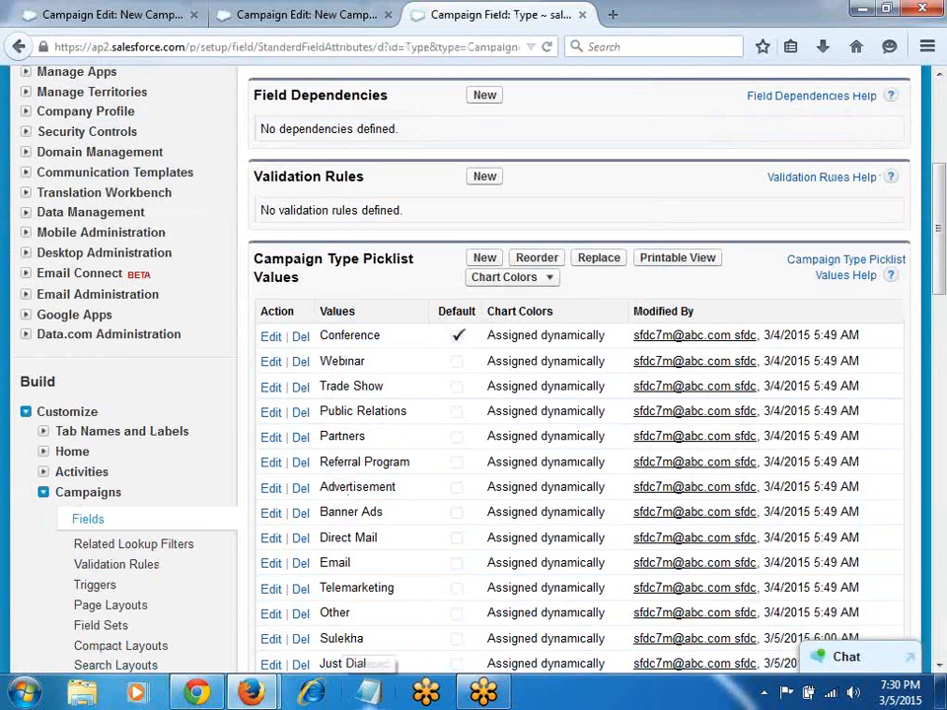
left_click(540, 259)
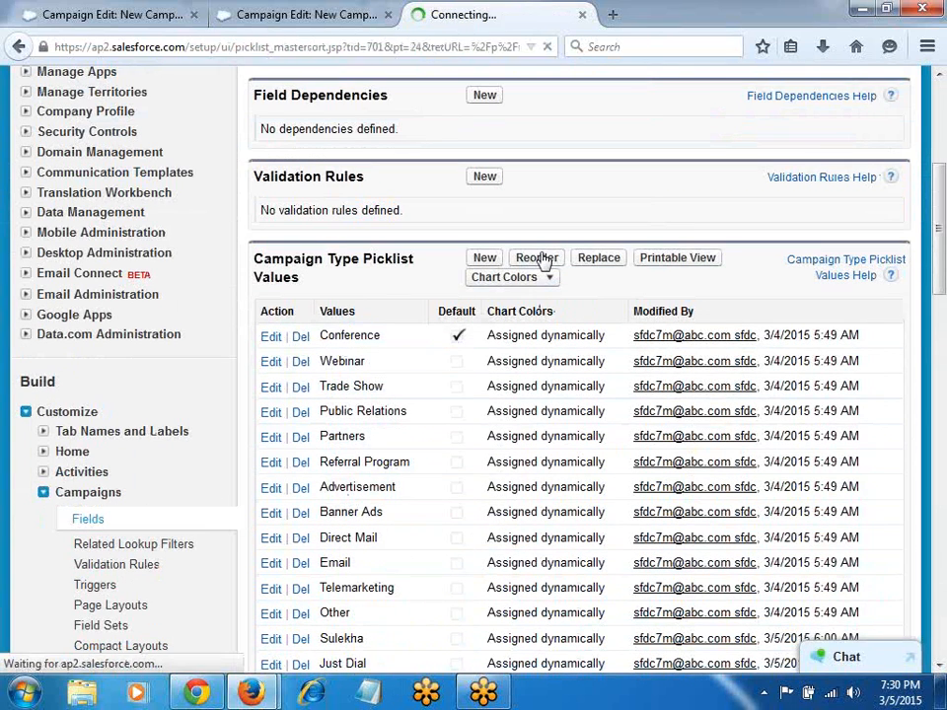
scroll(524, 387, "down", 3)
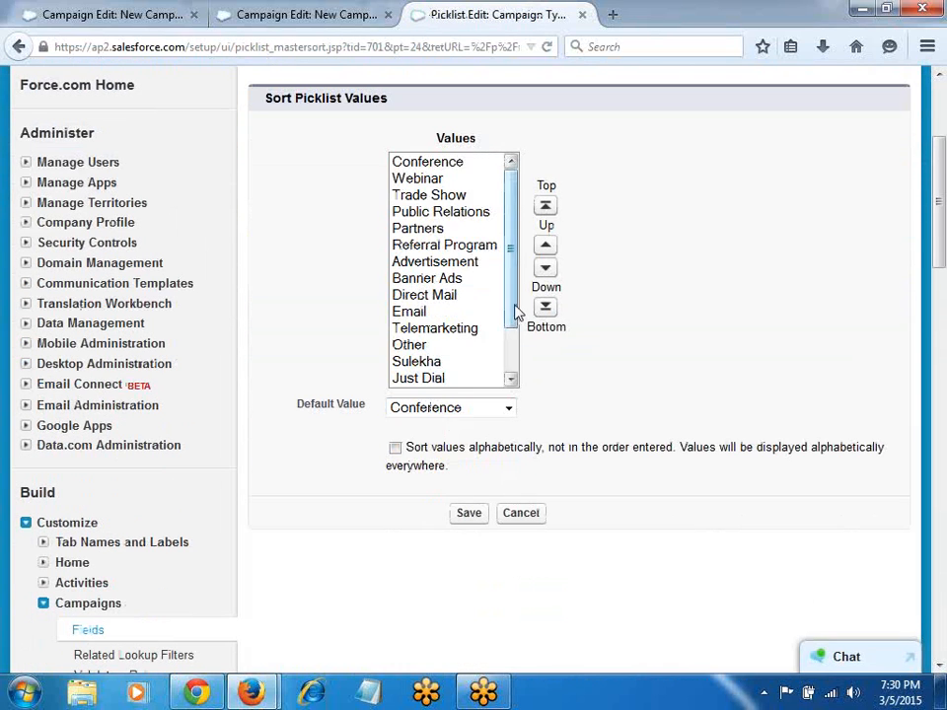
scroll(514, 311, "down", 2)
left_click(444, 314)
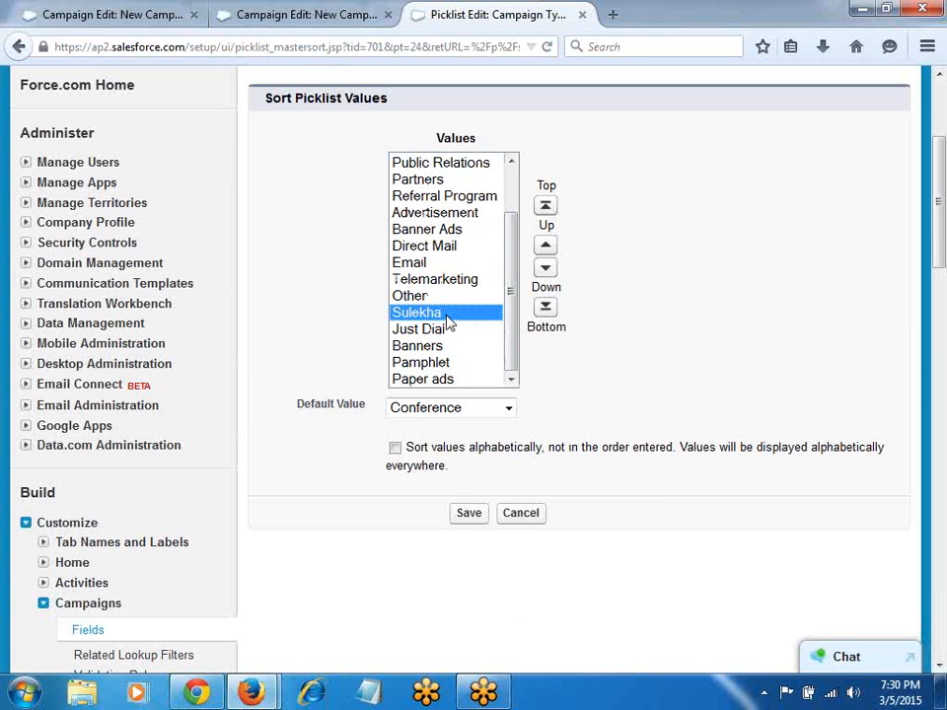
key("shift+Down")
key("shift+Down")
key("shift+Down")
key("shift+Down")
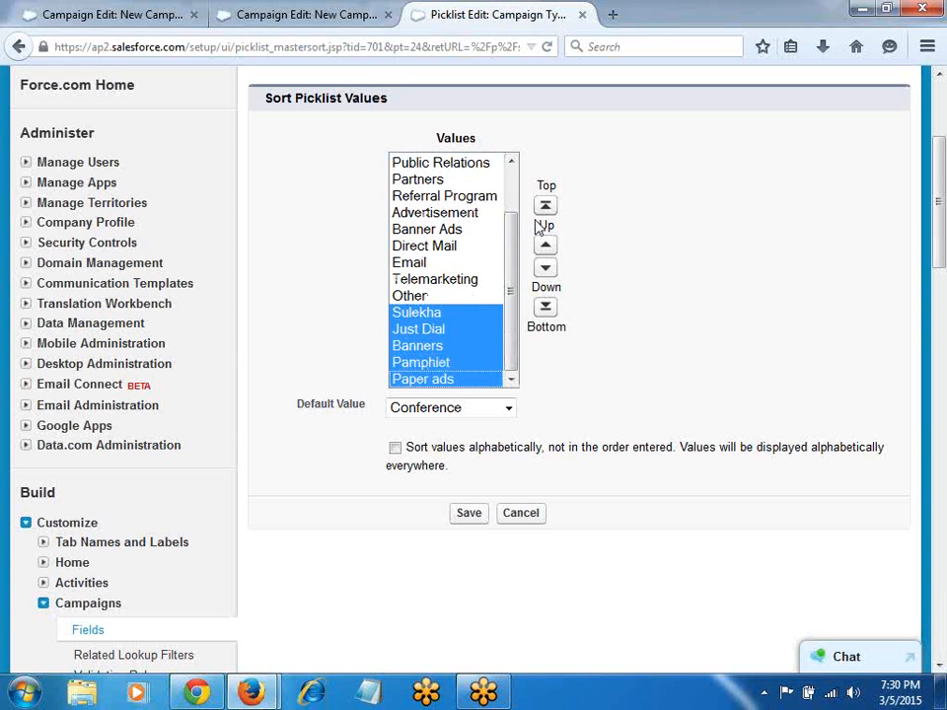
left_click(545, 205)
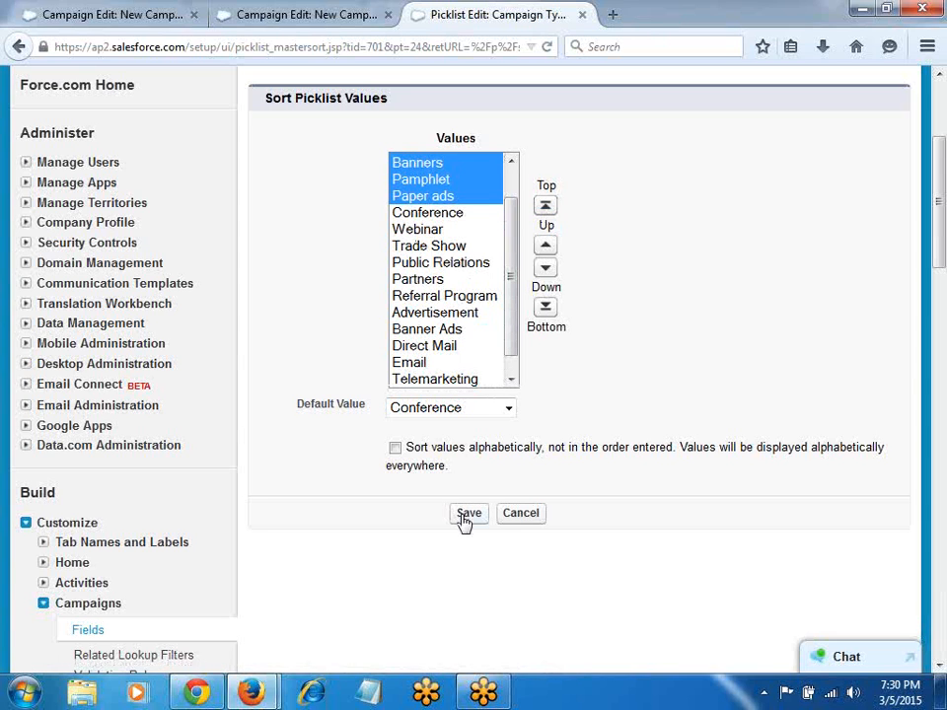
Step: Make Just Dial the default Type value and save the sorted picklist
left_click(508, 408)
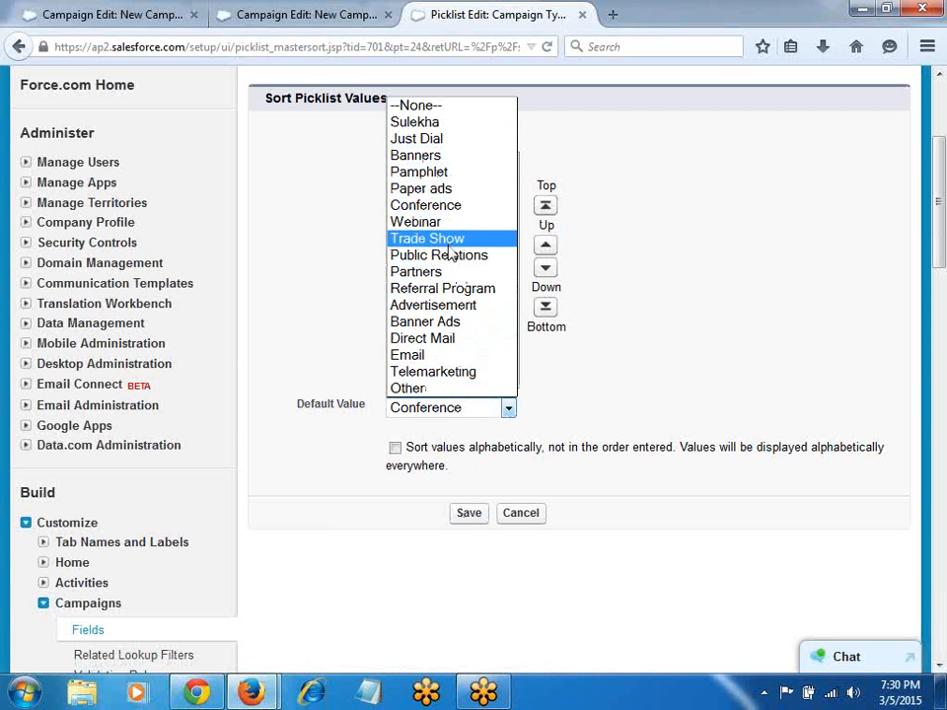
left_click(447, 138)
left_click(468, 518)
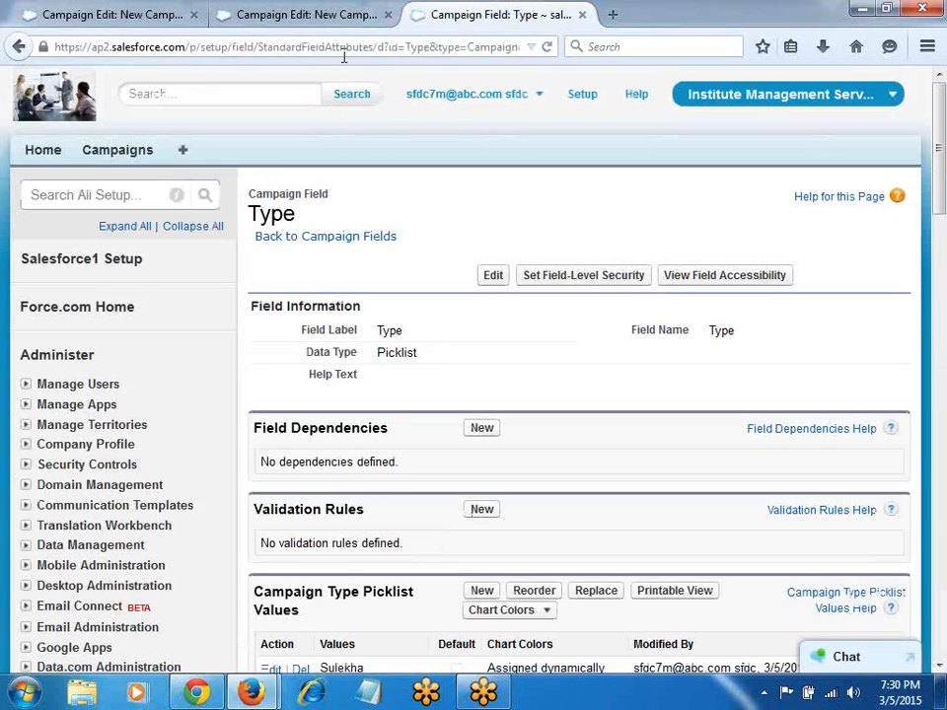
Step: Reload the New Campaign form to confirm Type defaults to Just Dial, then return to the Type field page
left_click(305, 16)
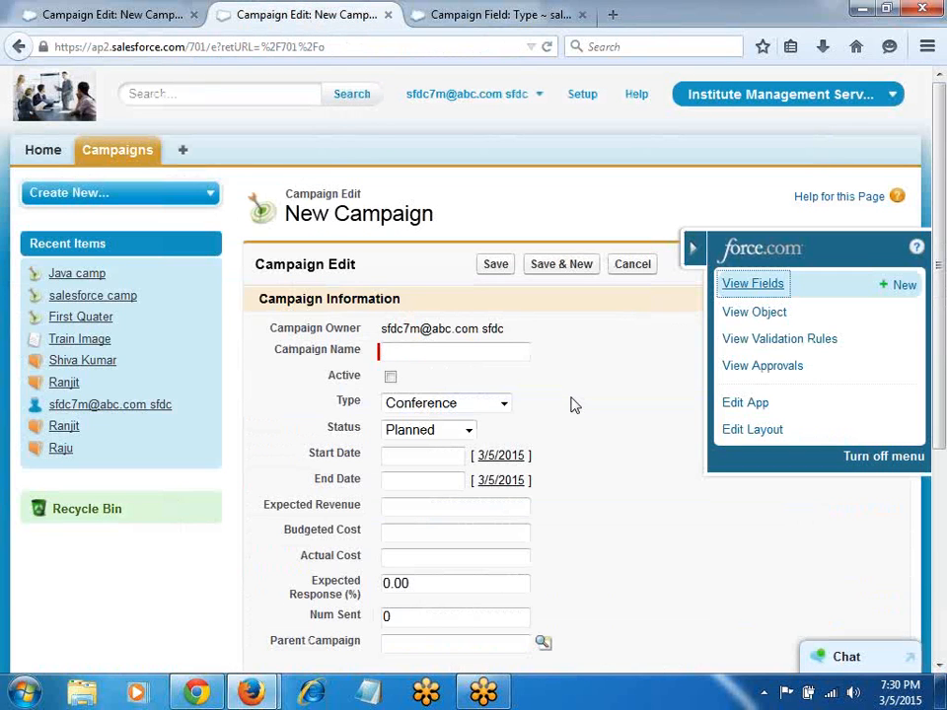
key("F5")
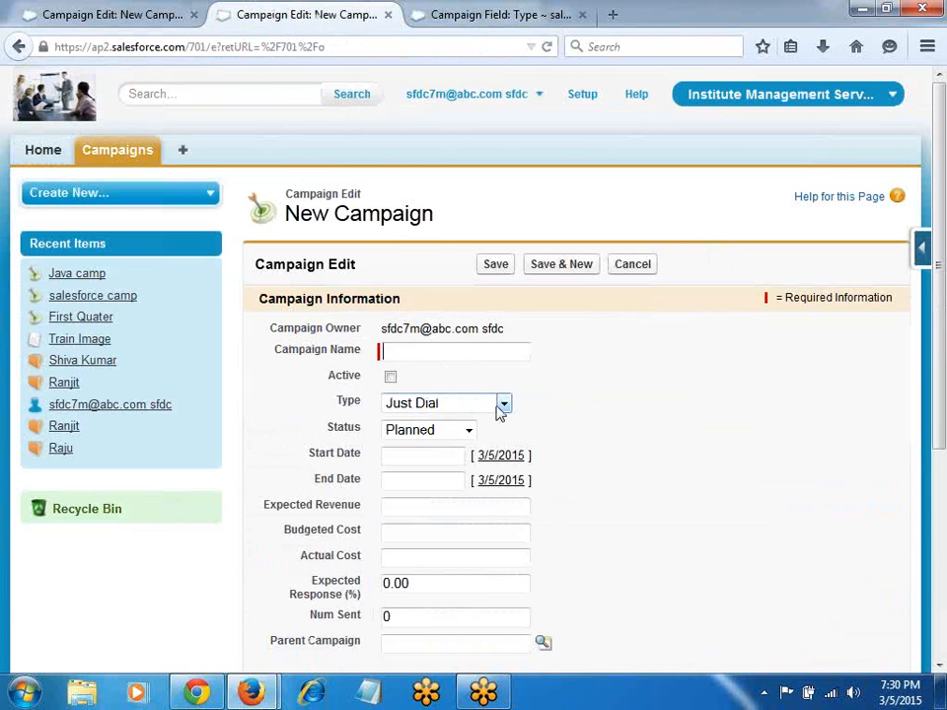
left_click(500, 406)
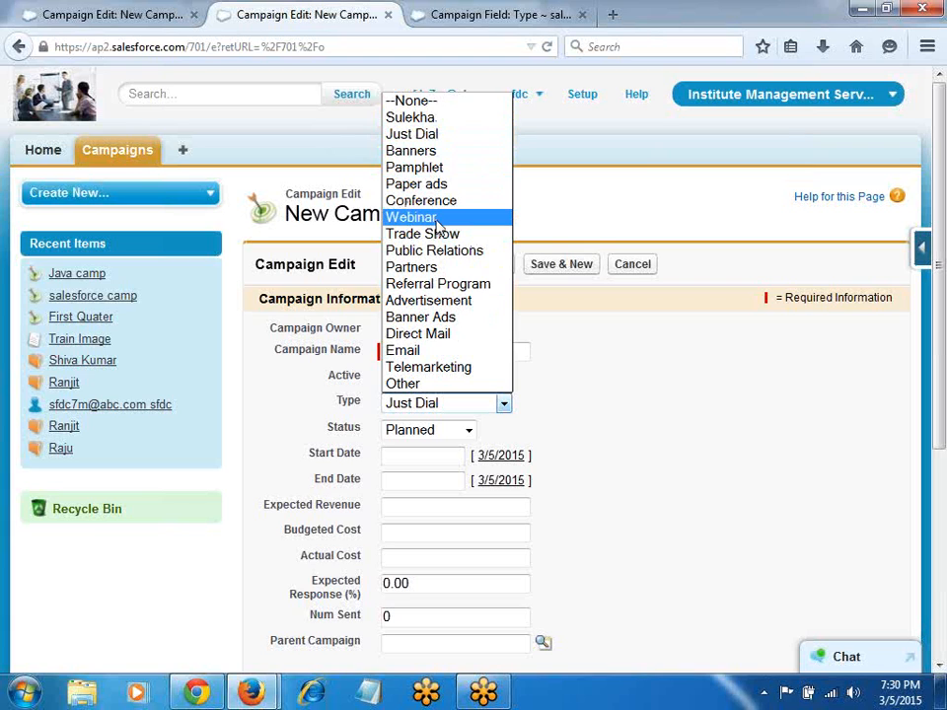
left_click(460, 11)
scroll(456, 486, "down", 3)
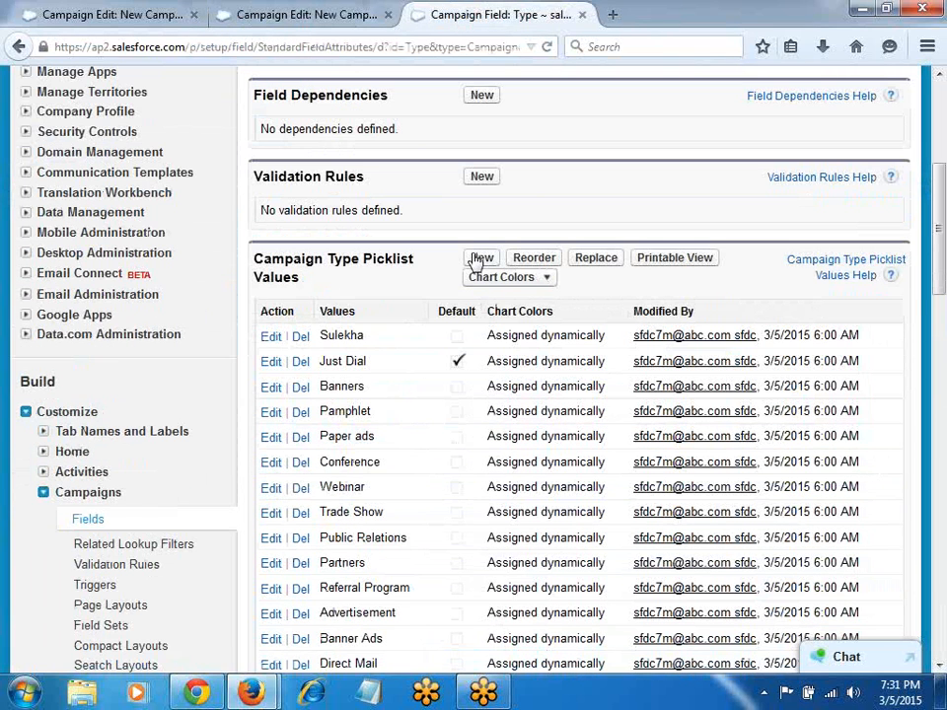
Step: Delete Webinar from the Type picklist, replacing existing Webinar values with Banners
left_click(482, 259)
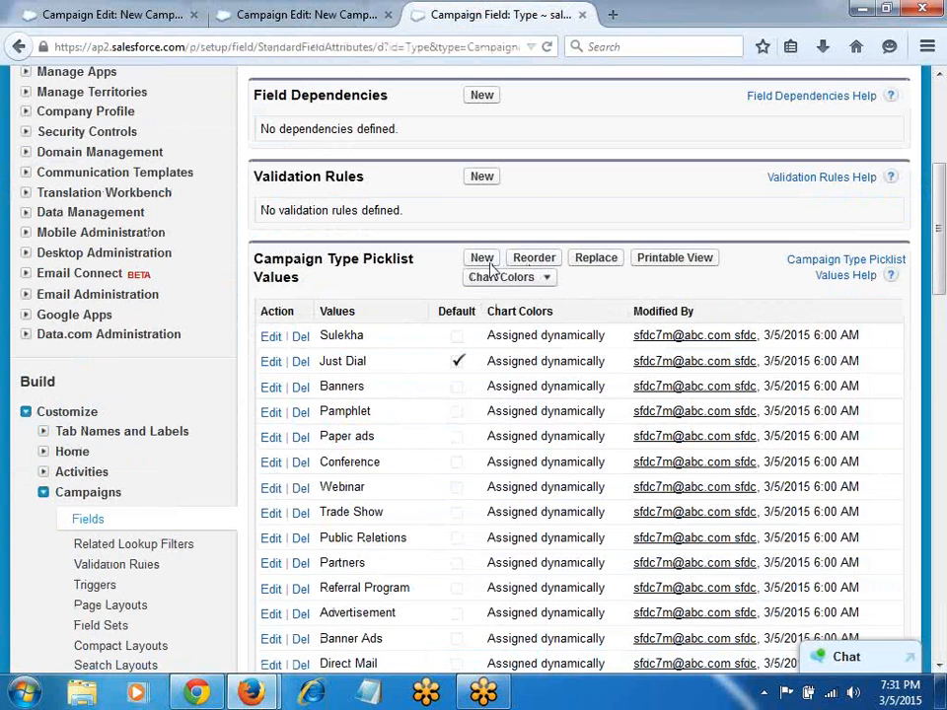
left_click(305, 491)
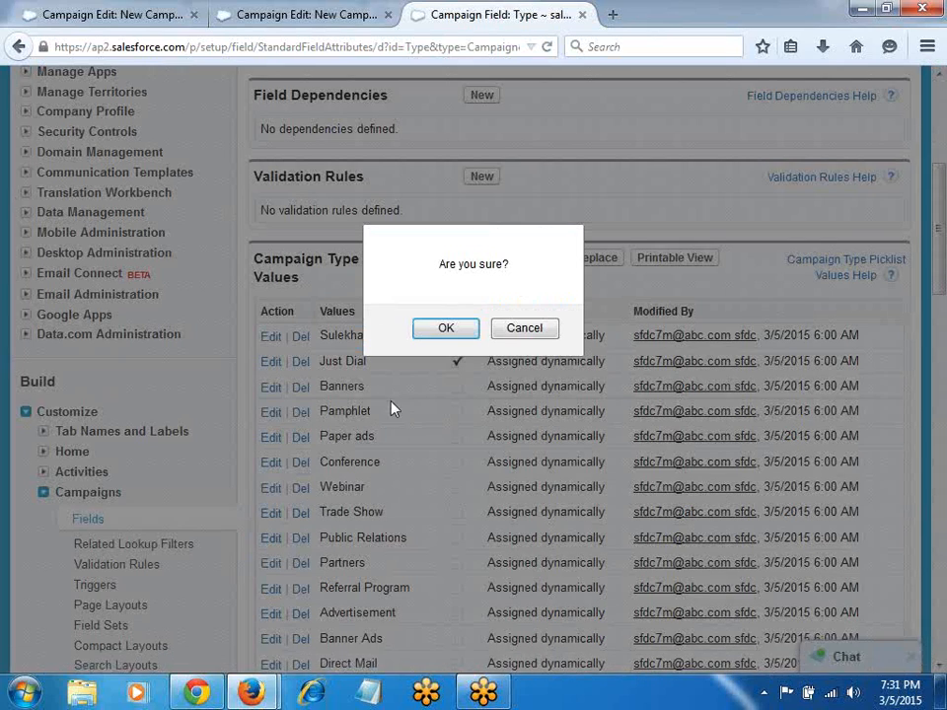
left_click(430, 335)
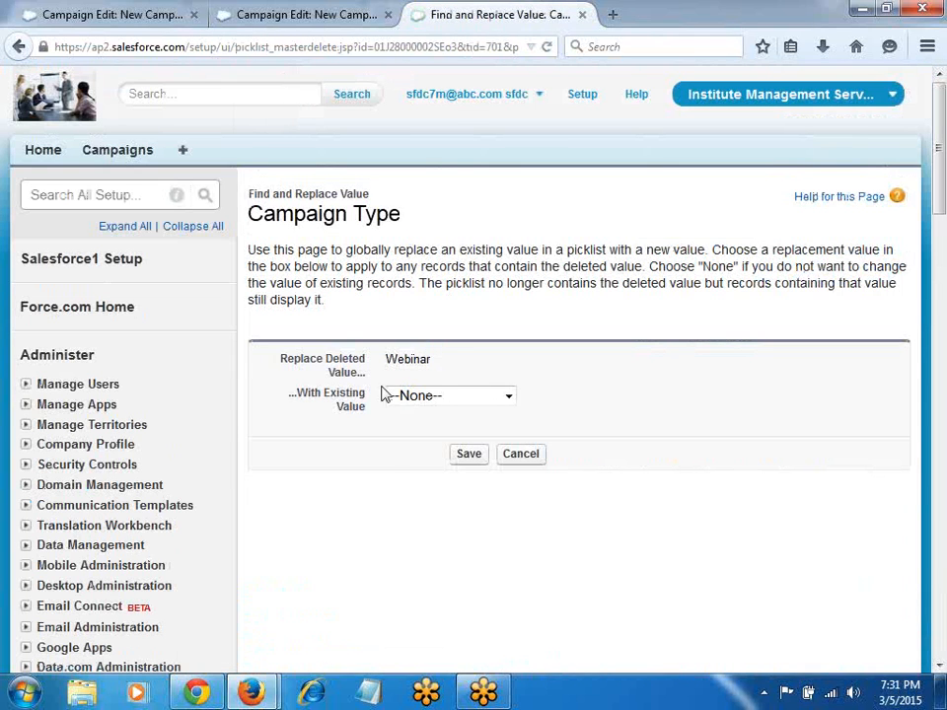
left_click(445, 396)
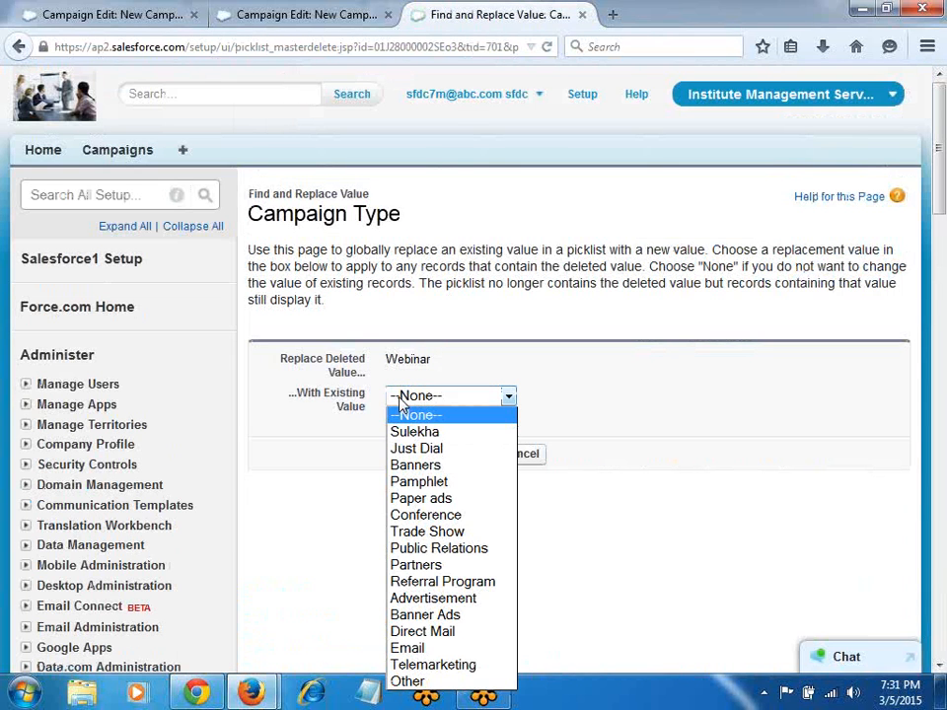
left_click(421, 467)
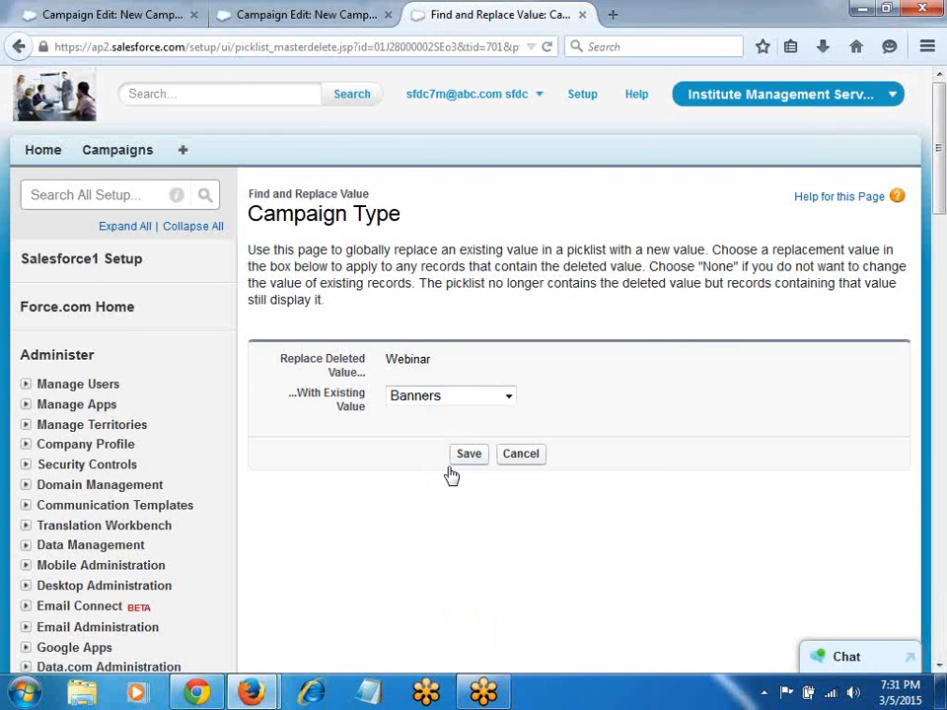
left_click(470, 455)
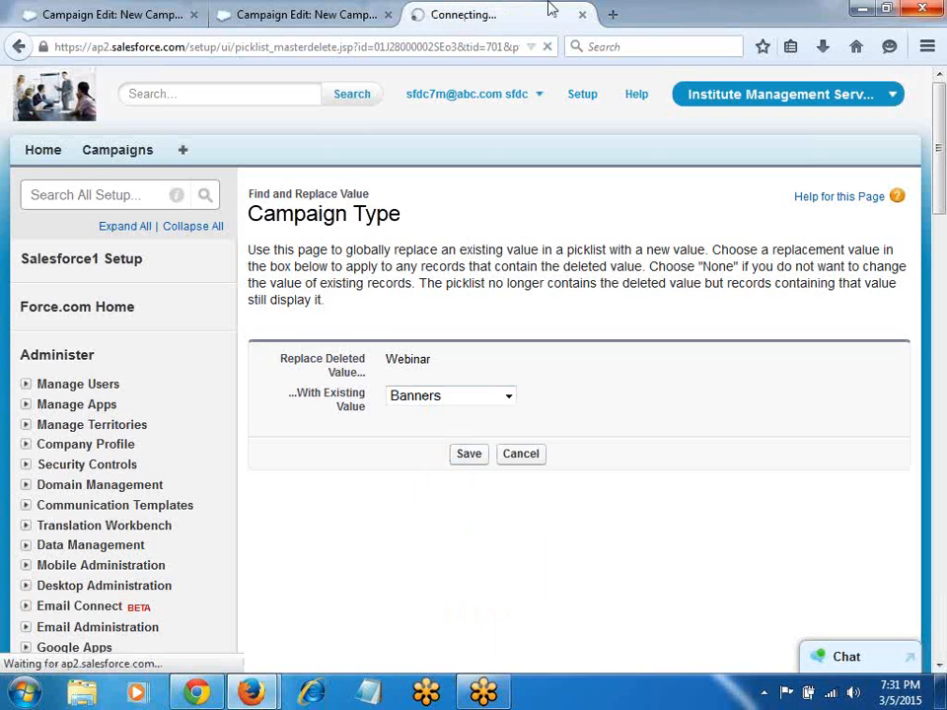
Step: Correct 'camptab' to 'camp tab' in the Google Docs notes and return to Salesforce
key("alt+Tab")
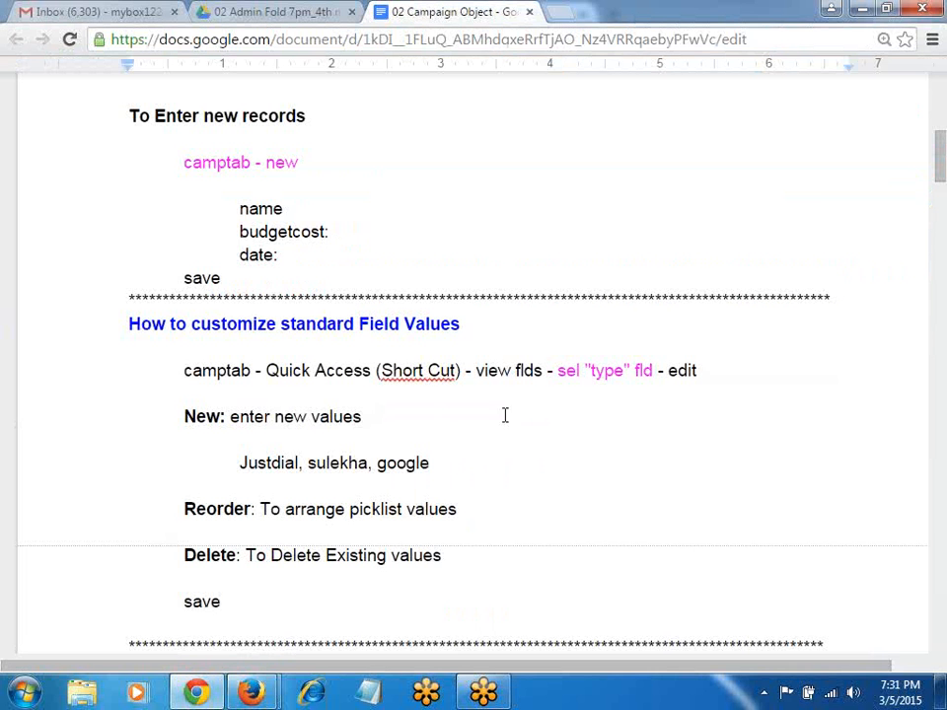
scroll(270, 380, "down", 1)
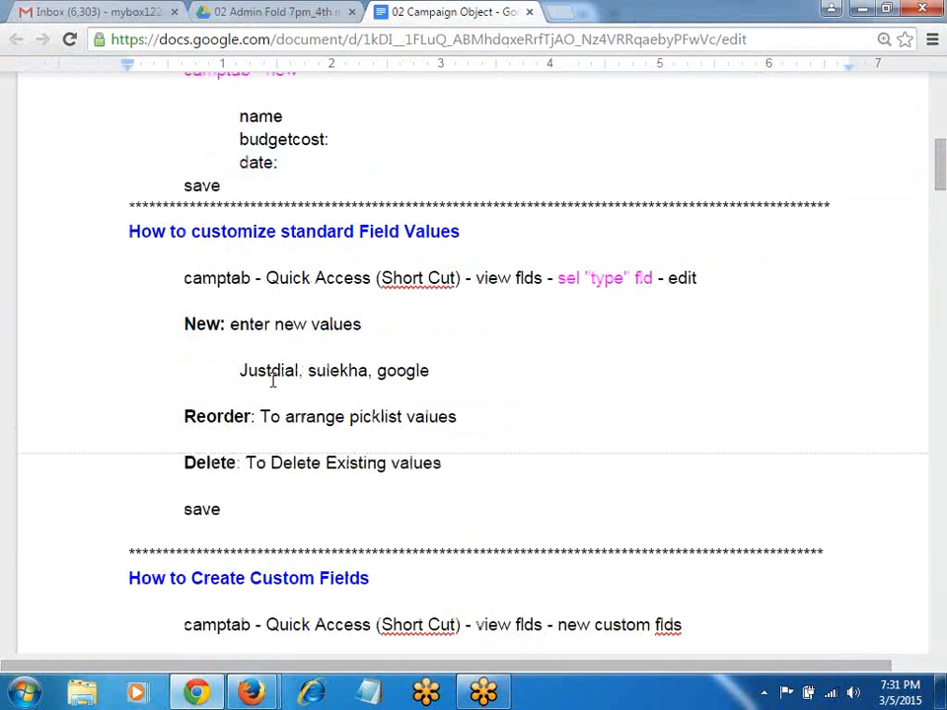
left_click(228, 279)
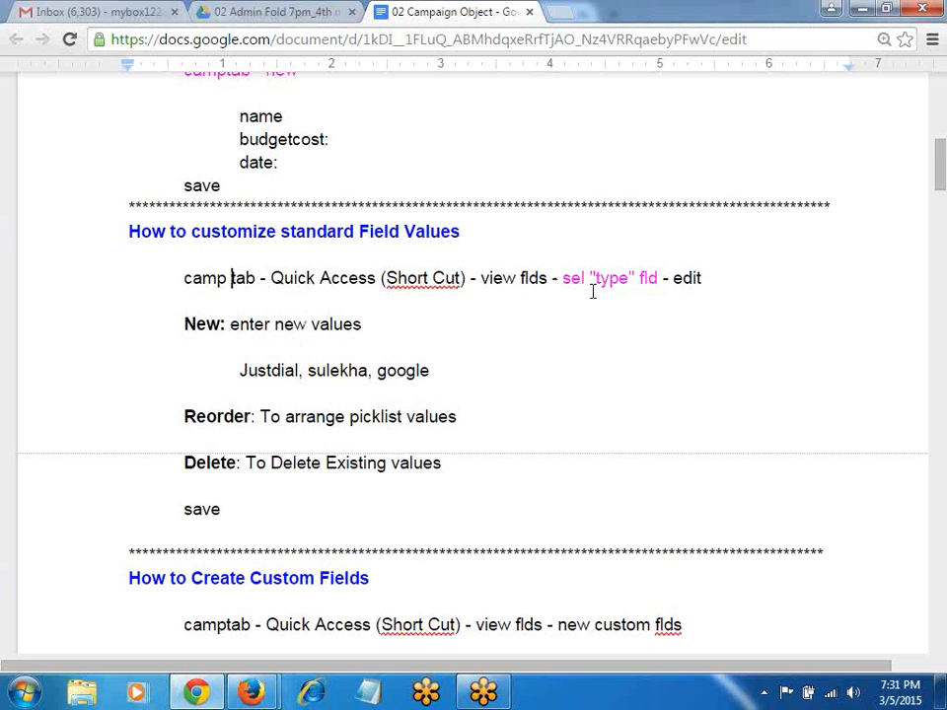
key("alt+Tab")
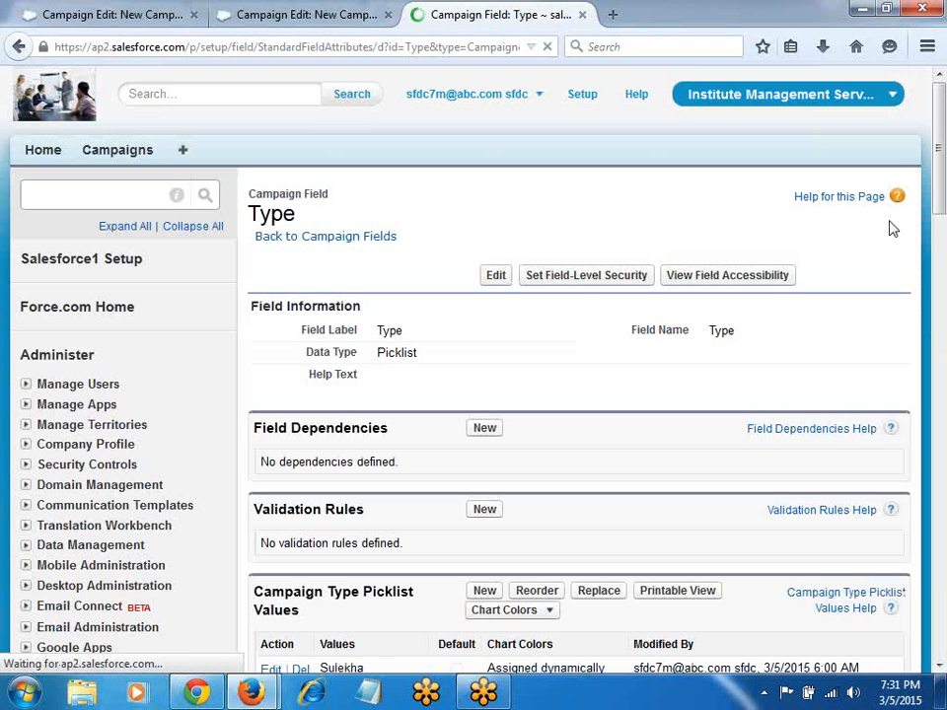
Step: Bring up the New Campaign form and its quick access menu, then return to the campaign notes
left_click(286, 15)
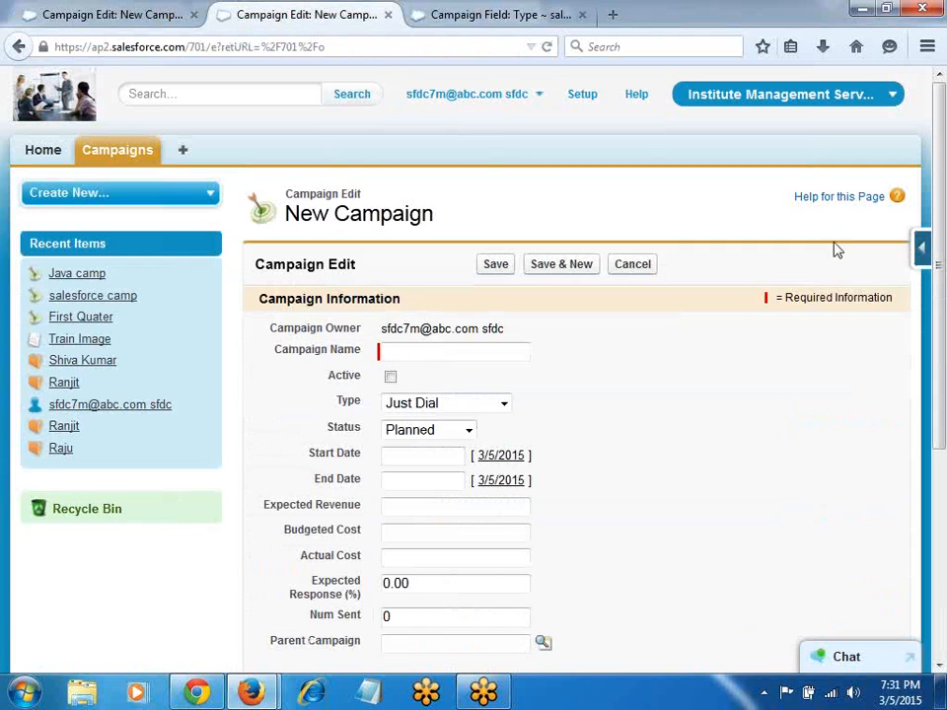
left_click(921, 245)
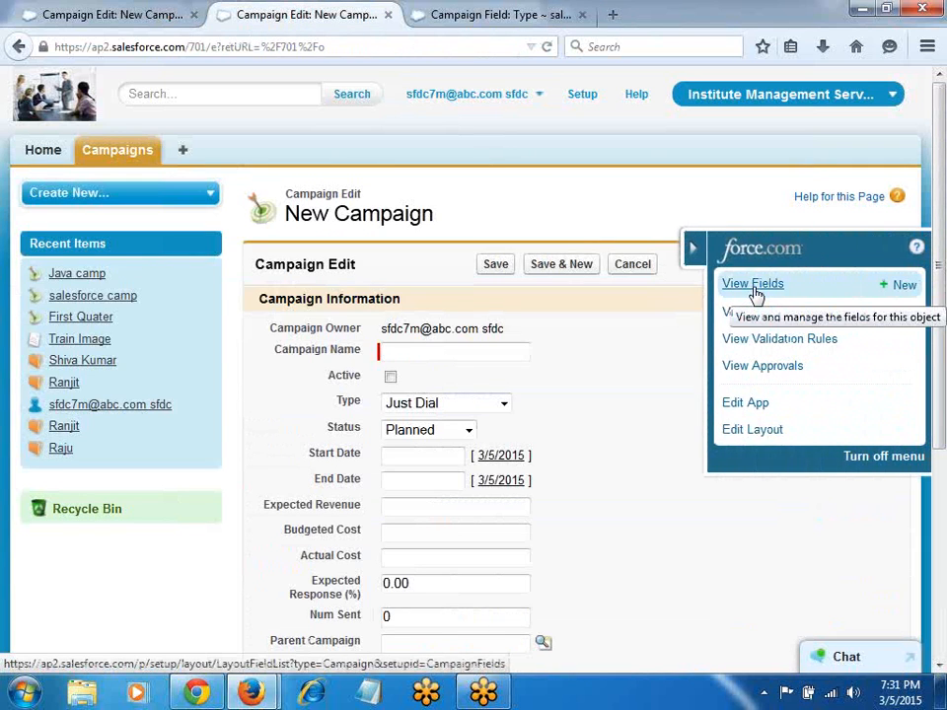
key("alt+Tab")
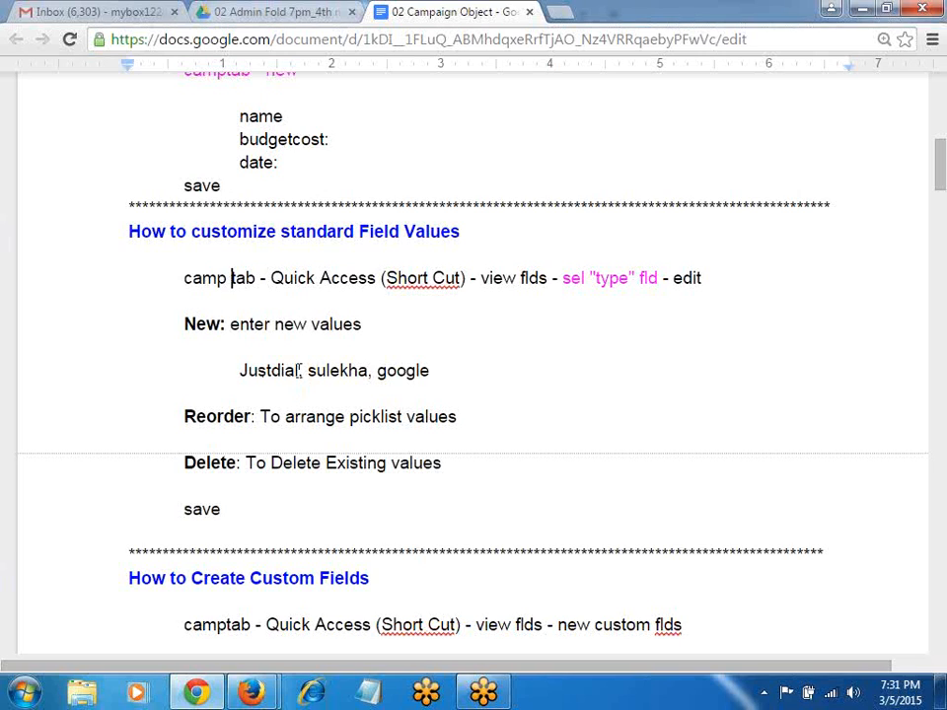
Step: Append ', Paper ads, Pamphlets' to the notes' values line, then review Salesforce's Type options
left_click(434, 374)
type(", Paper ads, Pamphlets")
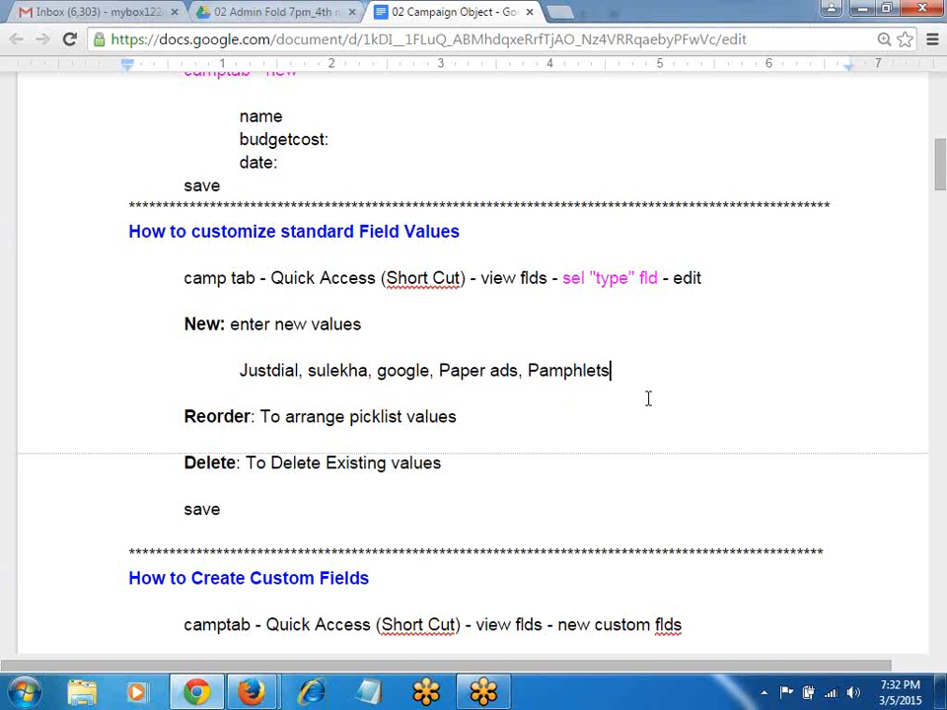
key("alt+Tab")
left_click(435, 409)
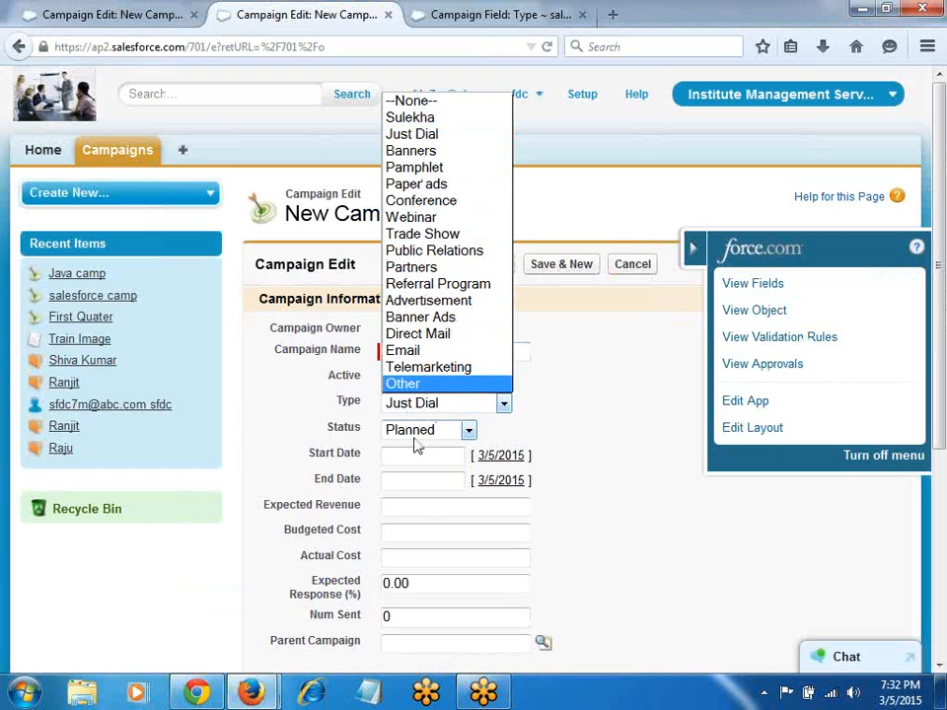
Step: Review the available Status values on the New Campaign form
left_click(424, 431)
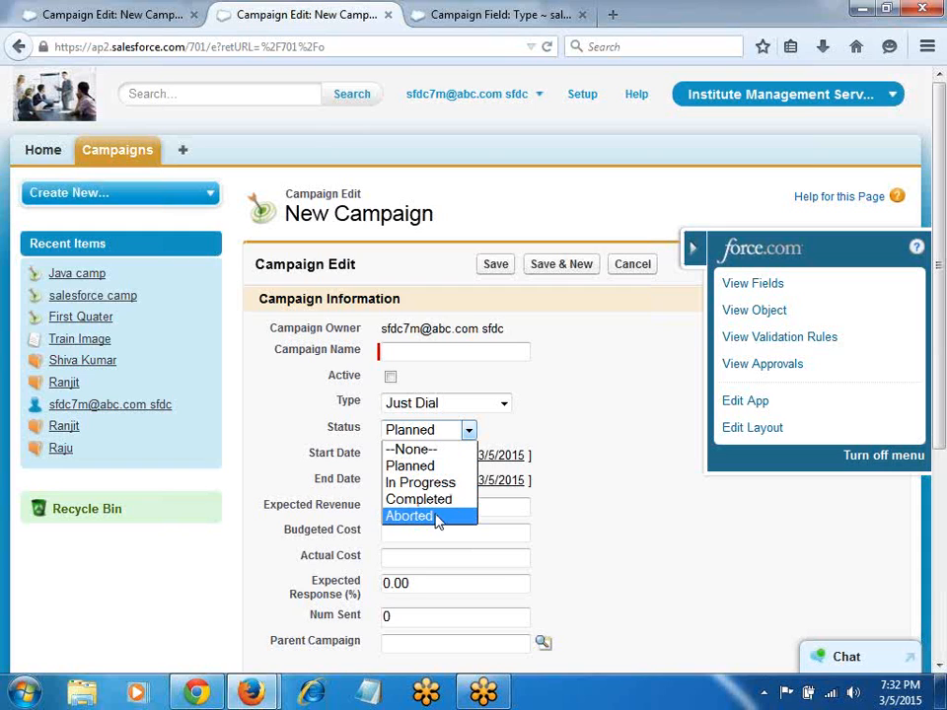
Step: Rename the Campaign Status value Planned to Planning, then switch back to the New Campaign form
left_click(746, 284)
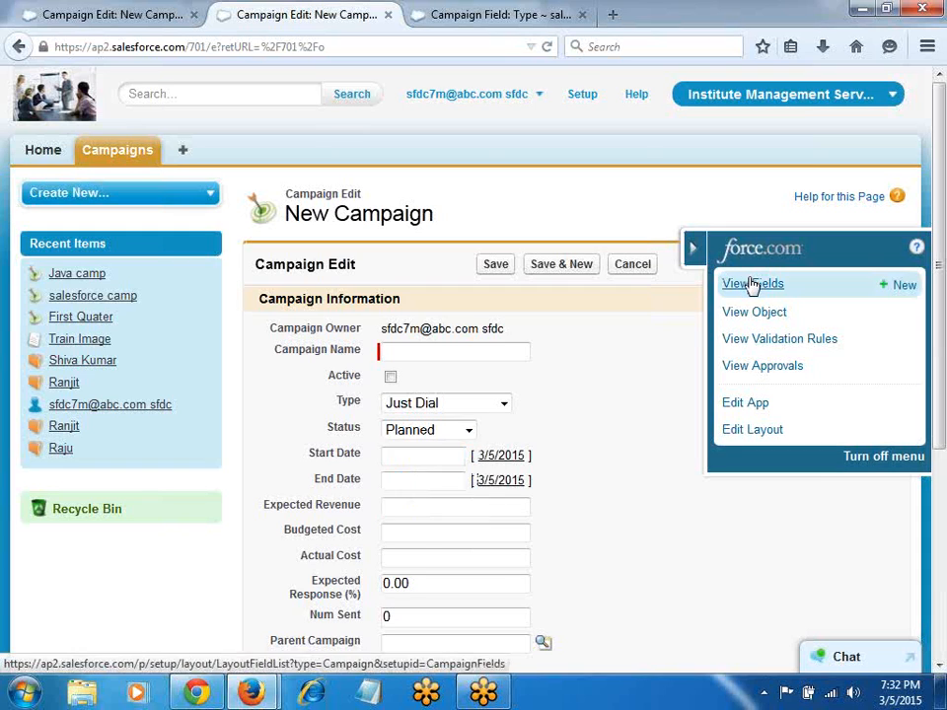
scroll(493, 331, "down", 5)
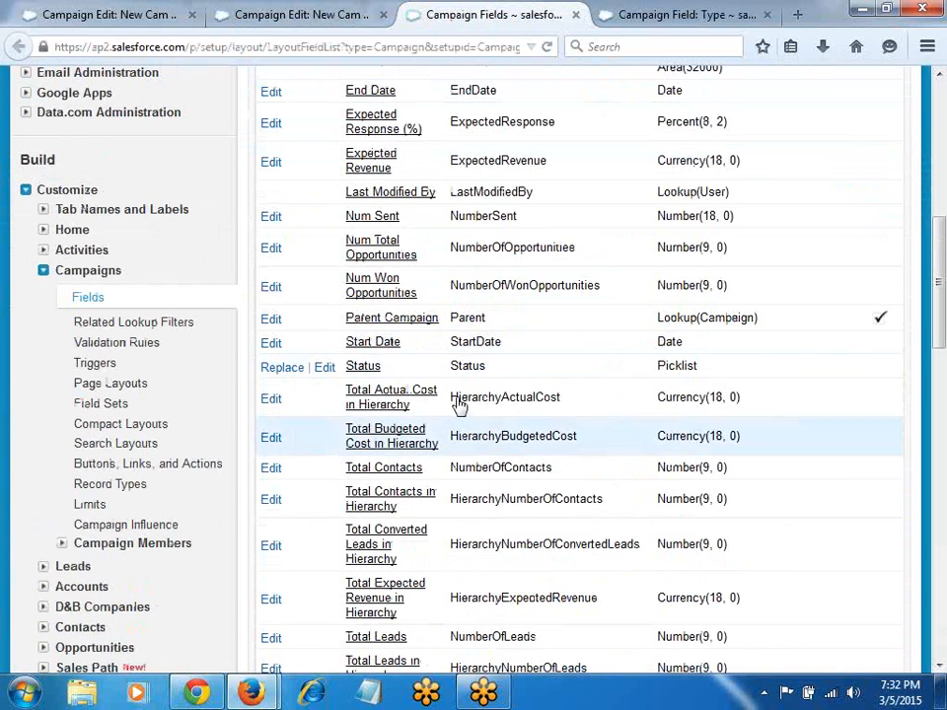
left_click(364, 367)
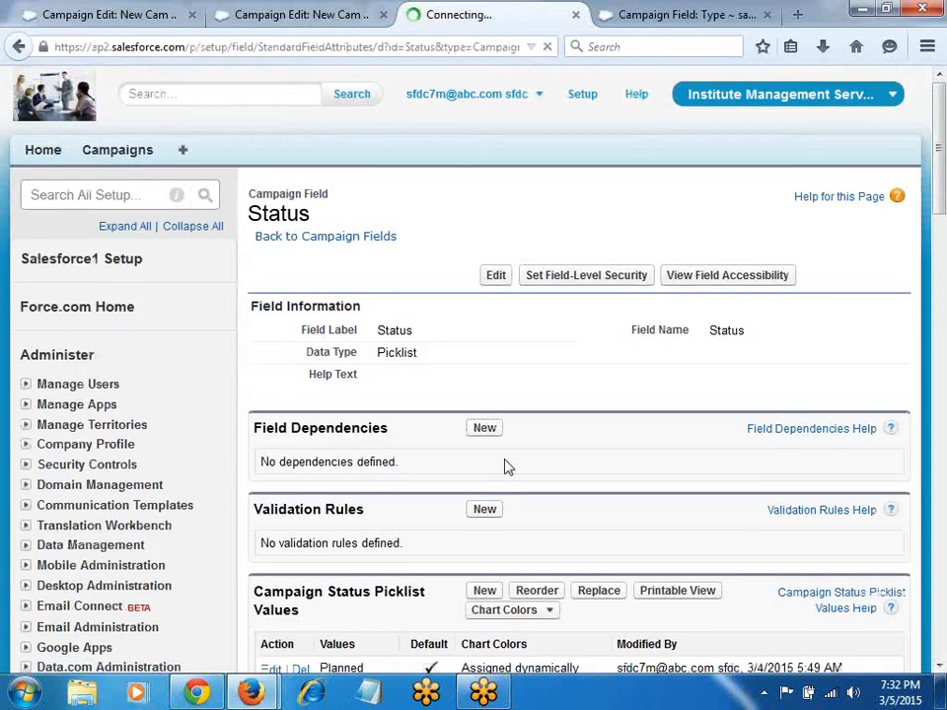
scroll(505, 464, "down", 5)
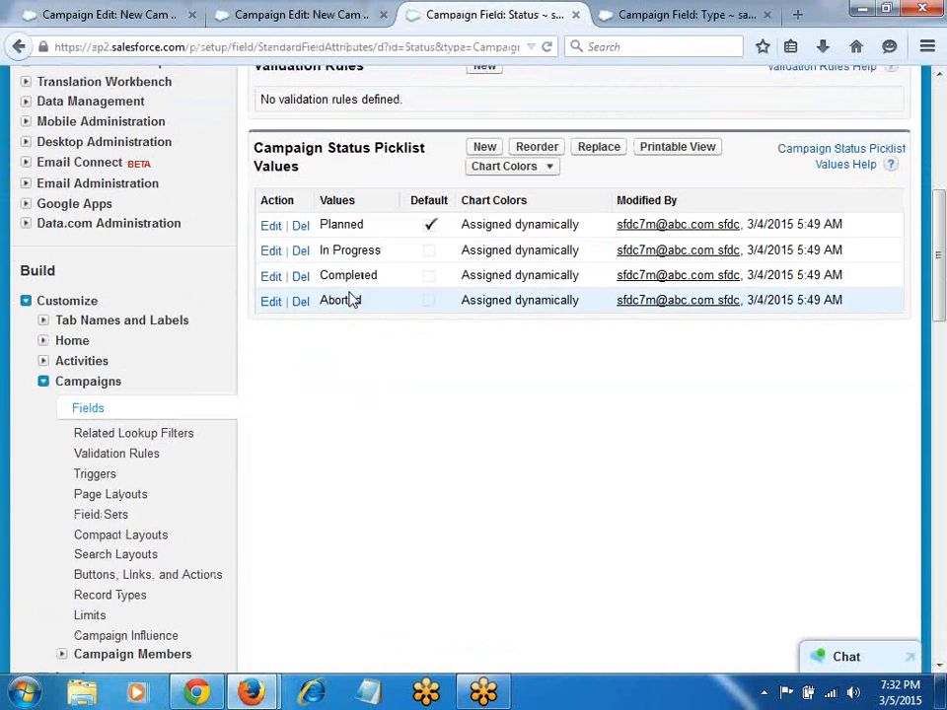
left_click(268, 227)
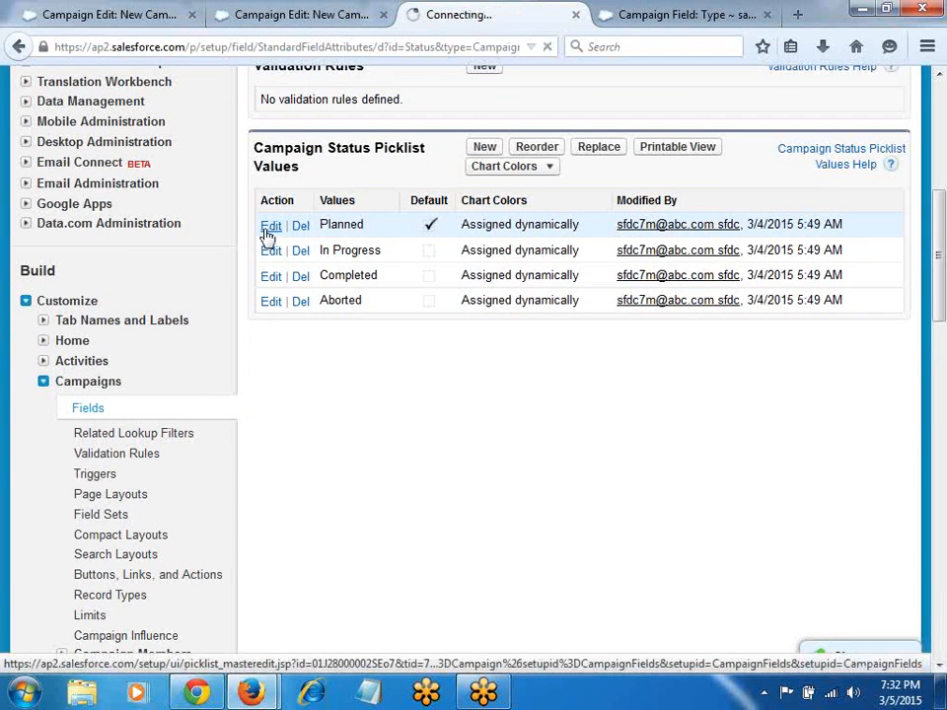
left_click(470, 325)
key("BackSpace")
key("BackSpace")
key("BackSpace")
type("ning")
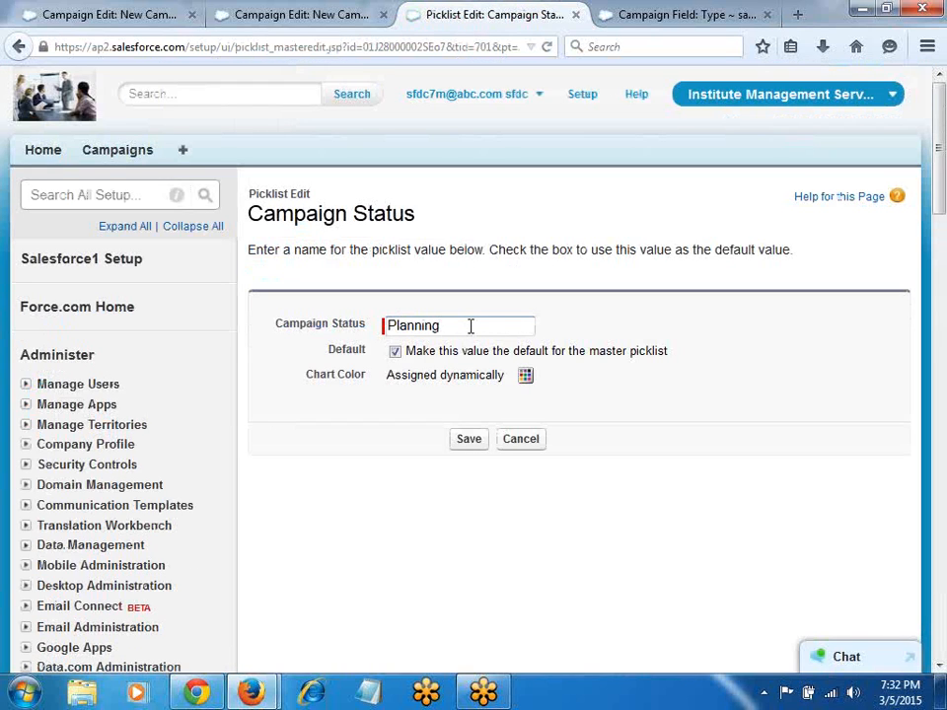
left_click(470, 439)
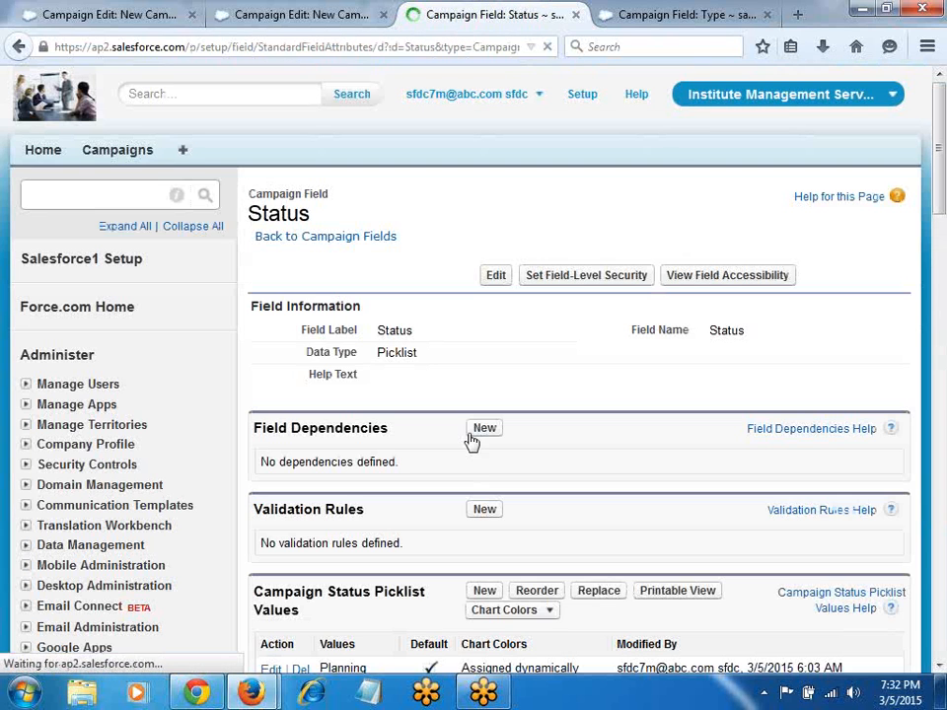
left_click(304, 11)
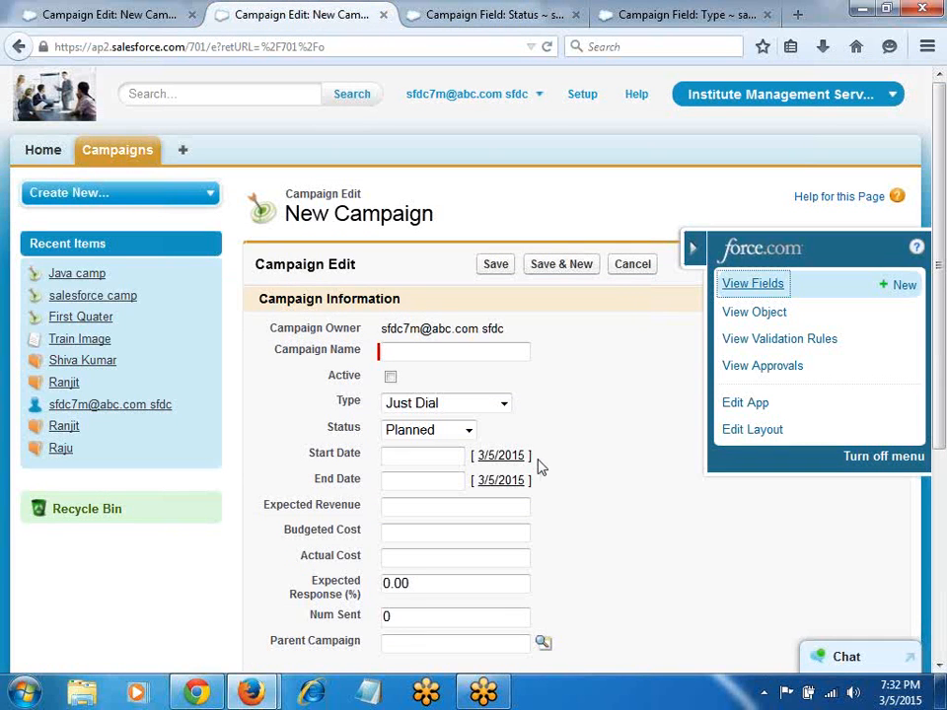
Step: Confirm Status defaults to Planning, then open the All Users list under Setup's Manage Users
left_click(447, 429)
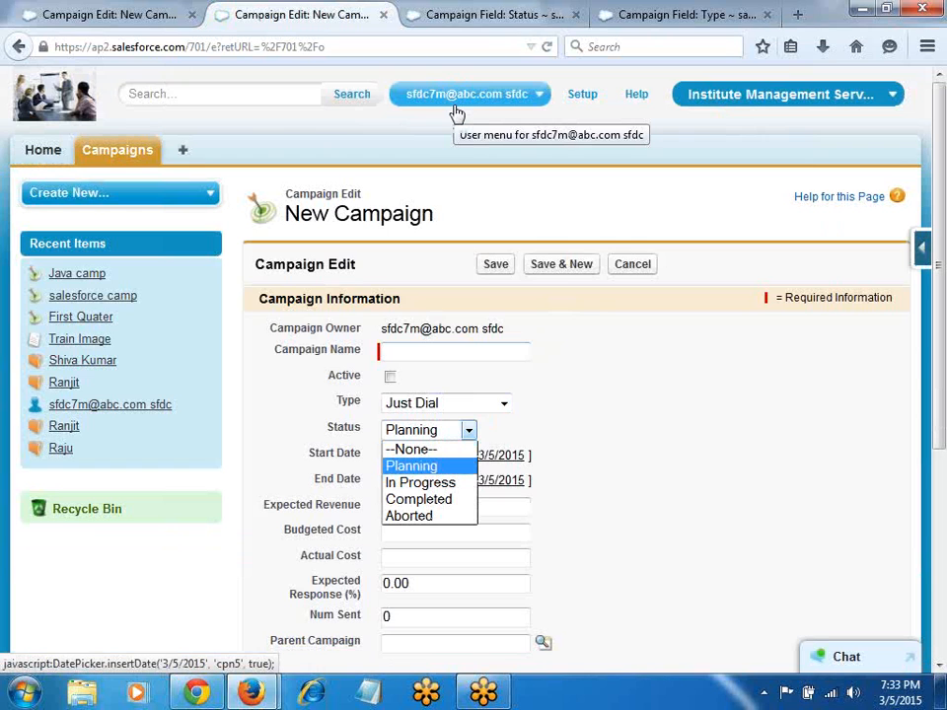
left_click(587, 100)
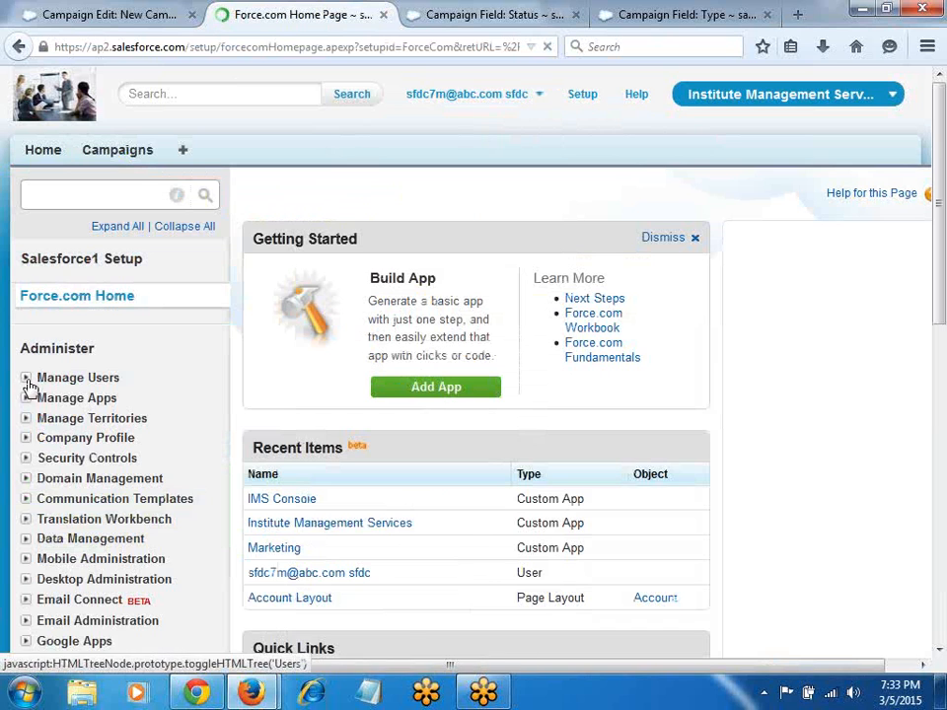
left_click(28, 381)
left_click(85, 404)
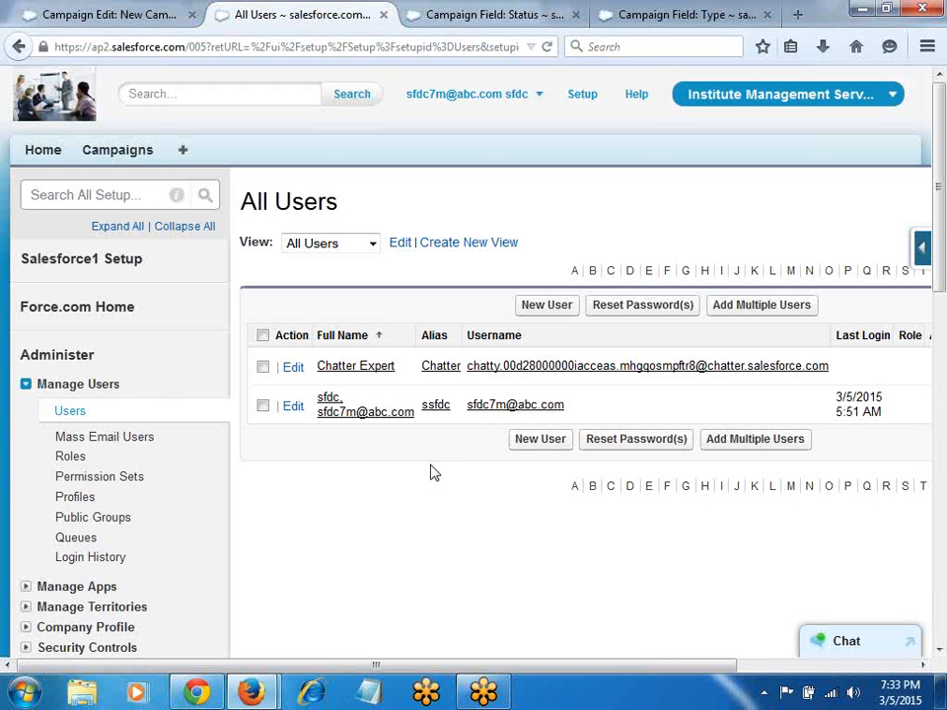
Step: Open a blank New Campaign form from the Campaigns home page
left_click(419, 17)
left_click(81, 157)
left_click(475, 307)
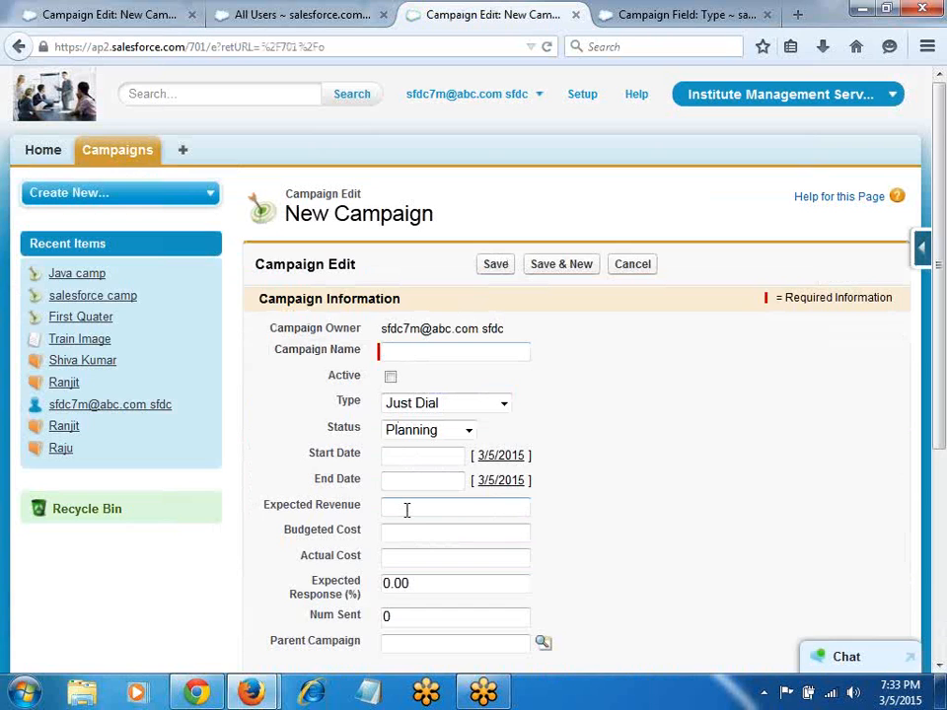
key("alt+Tab")
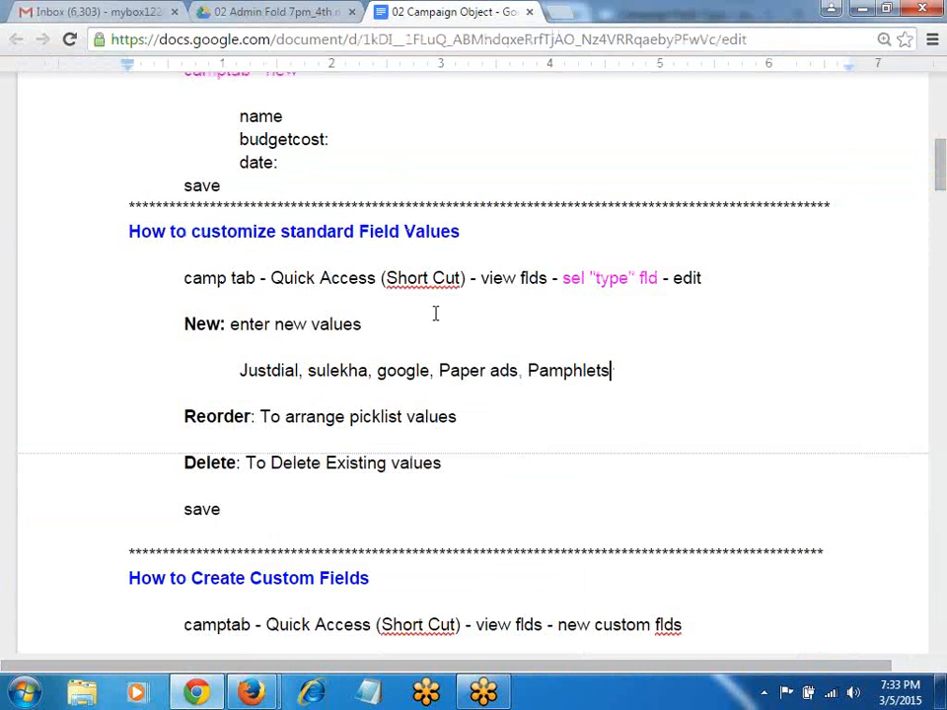
key("alt+Tab")
scroll(379, 415, "down", 2)
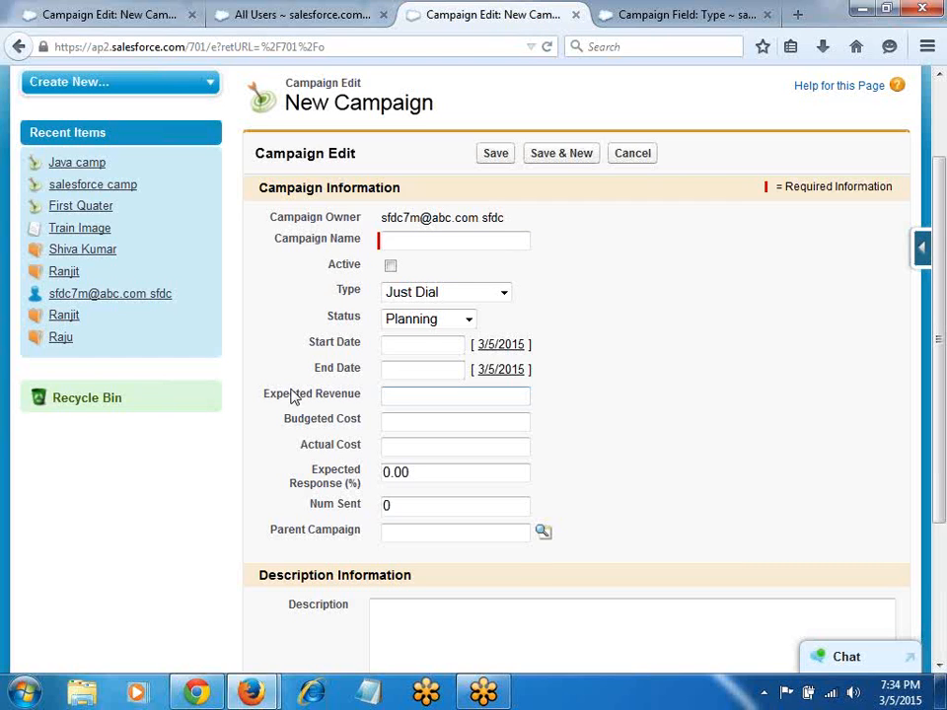
Step: Open the Campaign Fields list via the Force.com quick access menu's View Fields
left_click(921, 247)
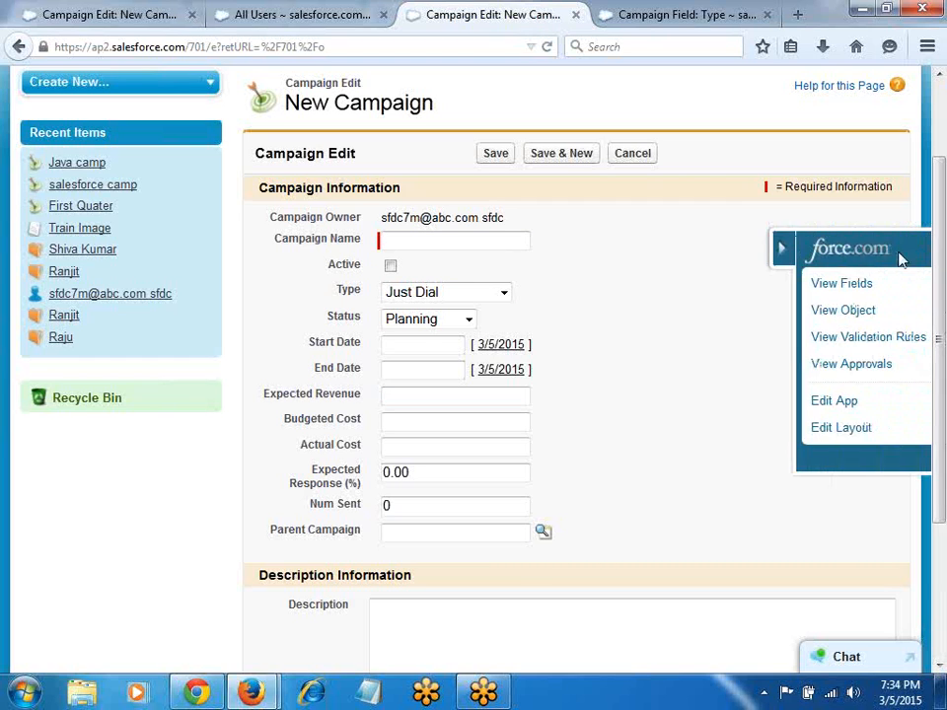
left_click(738, 290)
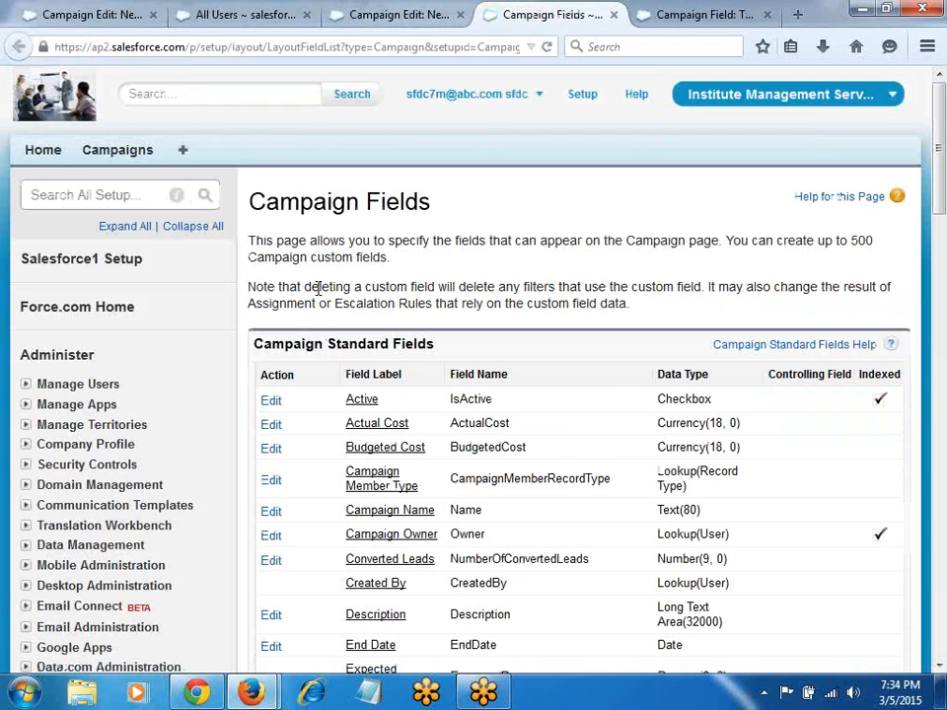
scroll(317, 533, "down", 3)
scroll(313, 494, "down", 4)
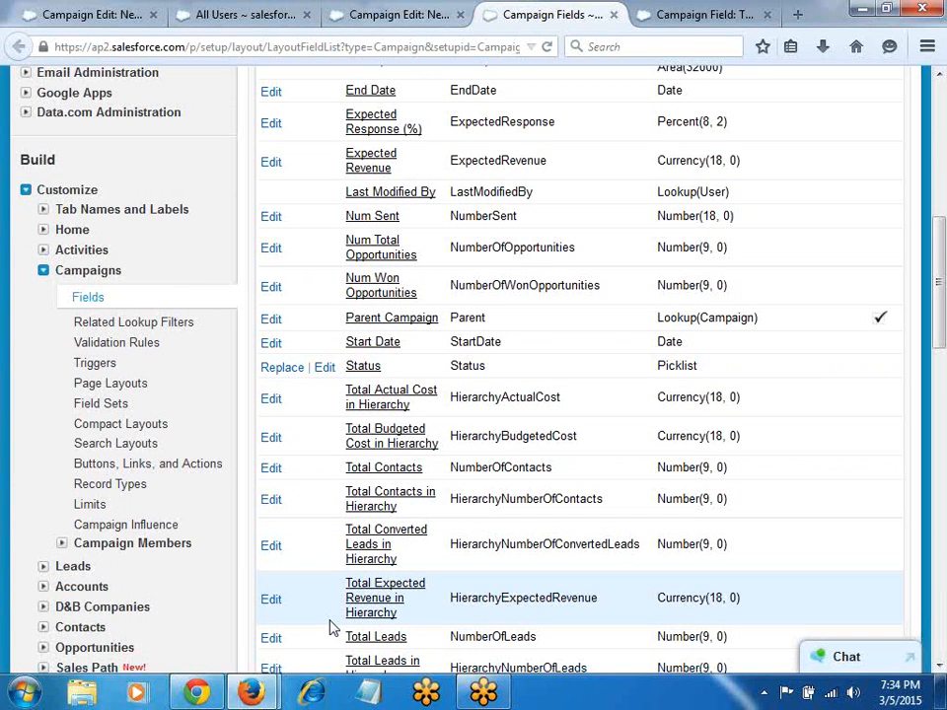
Step: Close the extra campaign edit, All Users and Campaign Type tabs, then reach Campaign Custom Fields & Relationships
left_click(460, 15)
left_click(383, 15)
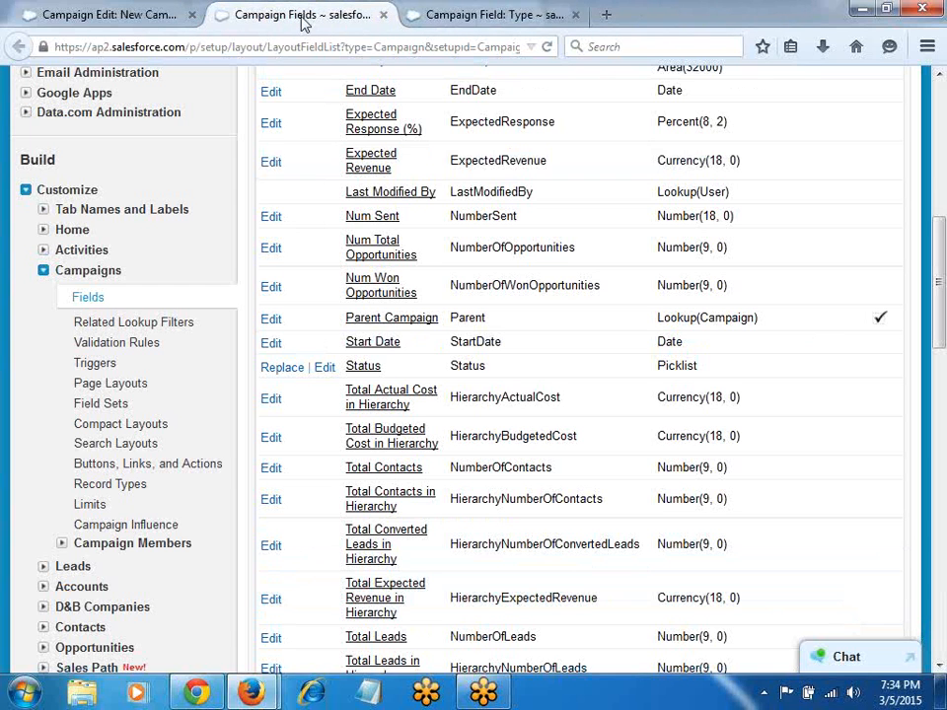
left_click(576, 15)
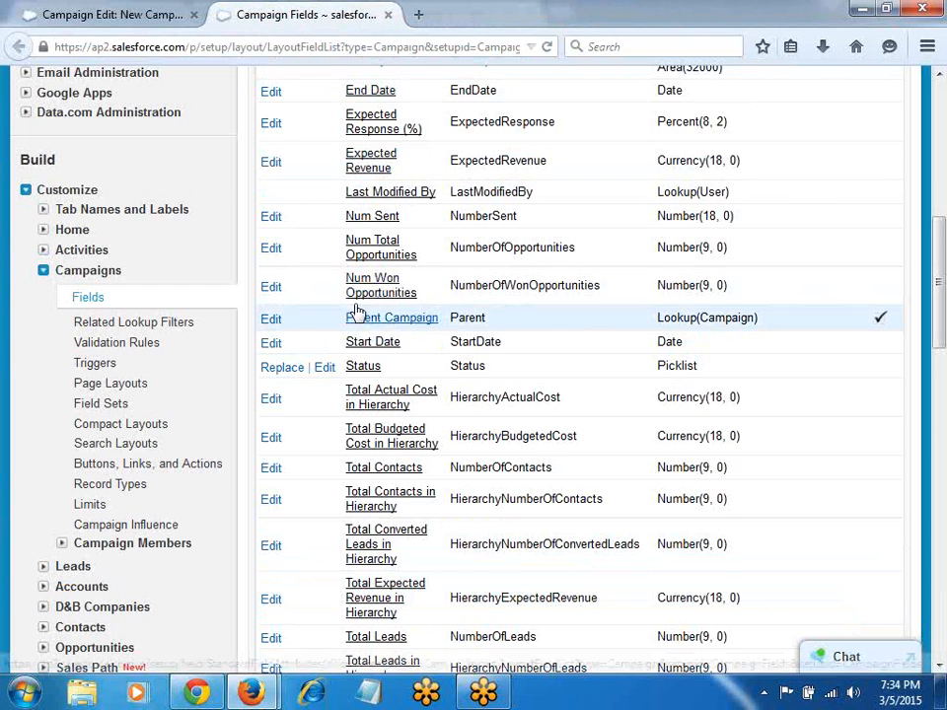
scroll(447, 493, "down", 10)
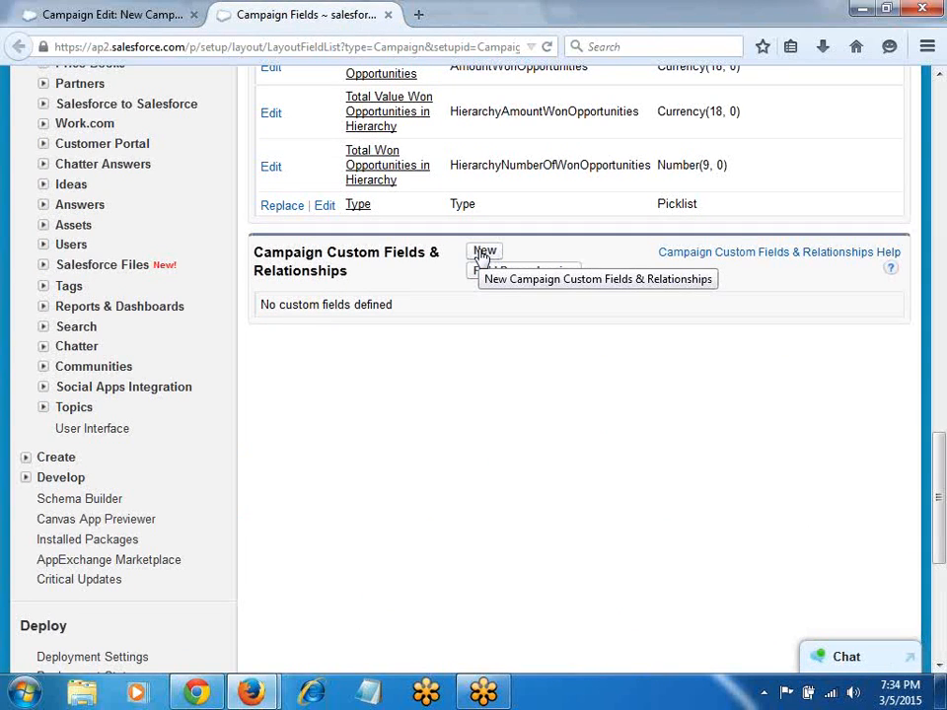
Step: Start a new Campaign custom field with data type Picklist and advance to Step 2
left_click(482, 253)
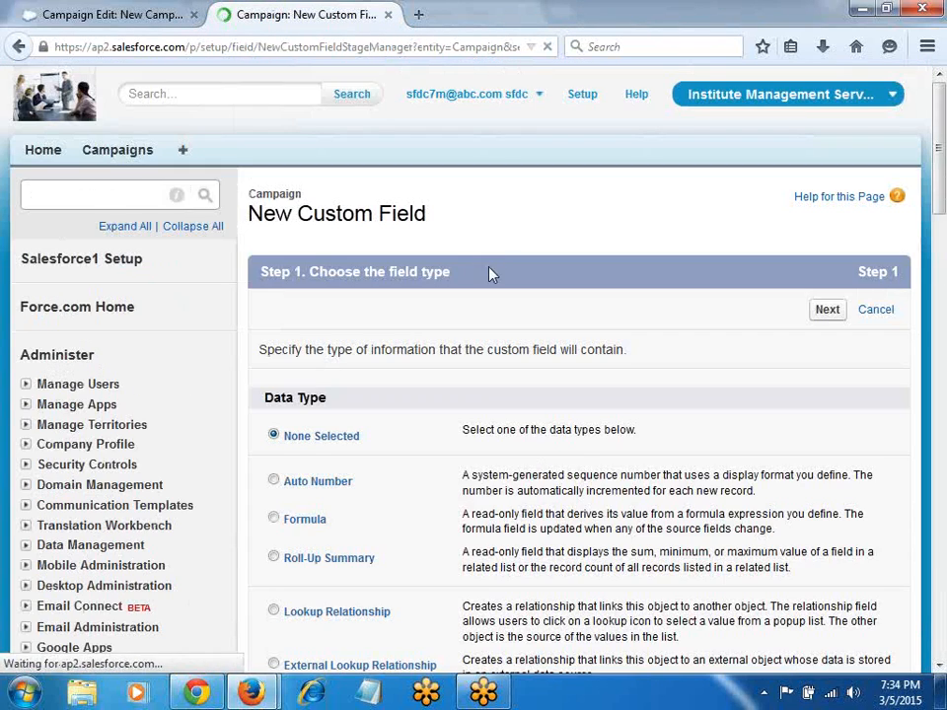
scroll(482, 400, "down", 4)
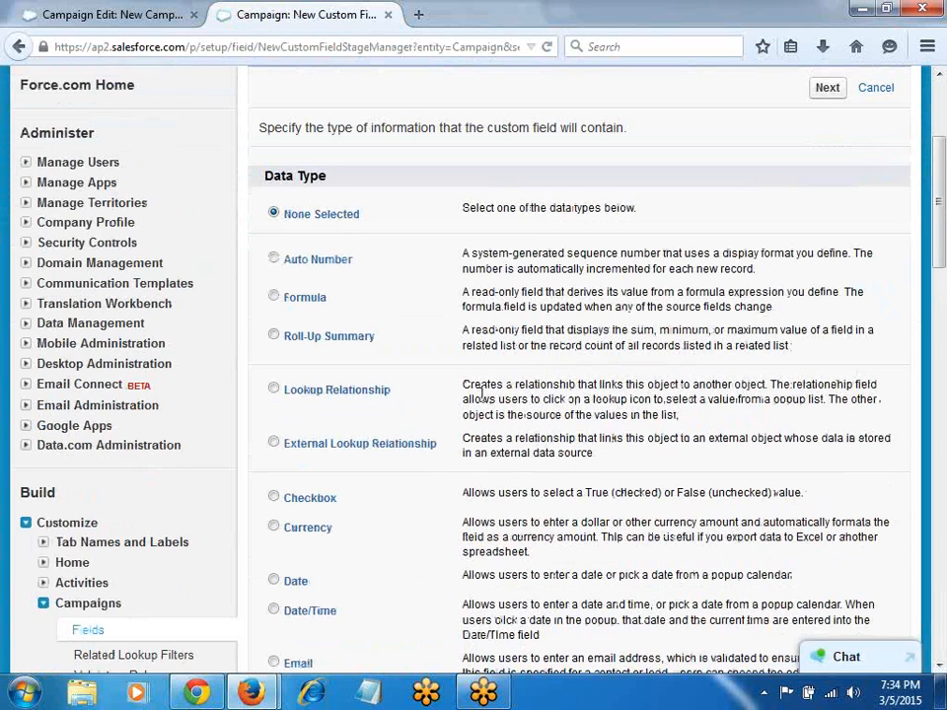
scroll(355, 390, "down", 5)
left_click(290, 535)
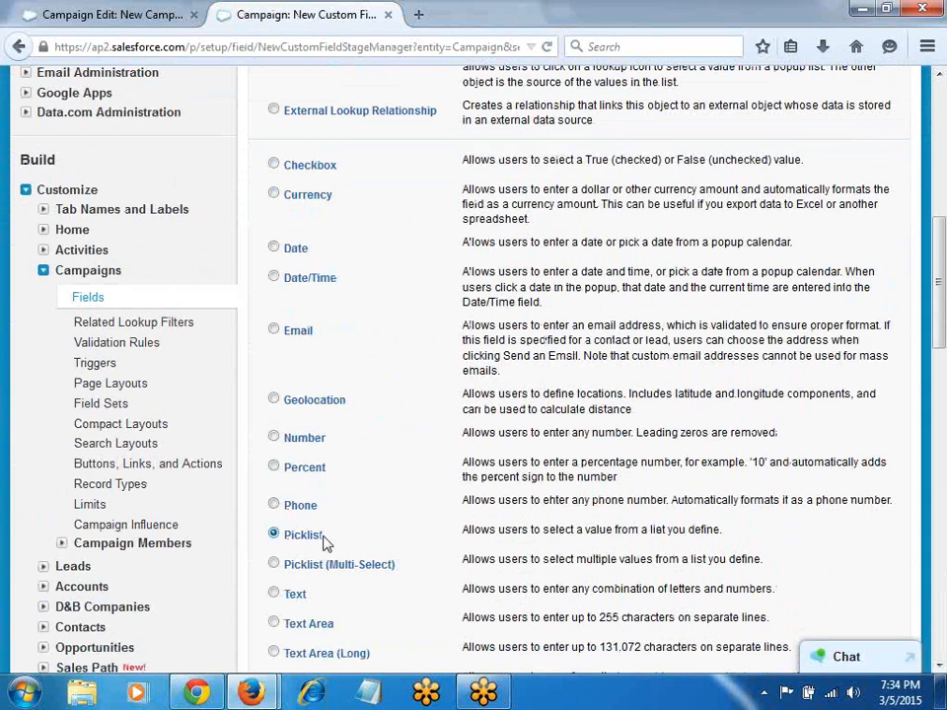
scroll(450, 458, "down", 6)
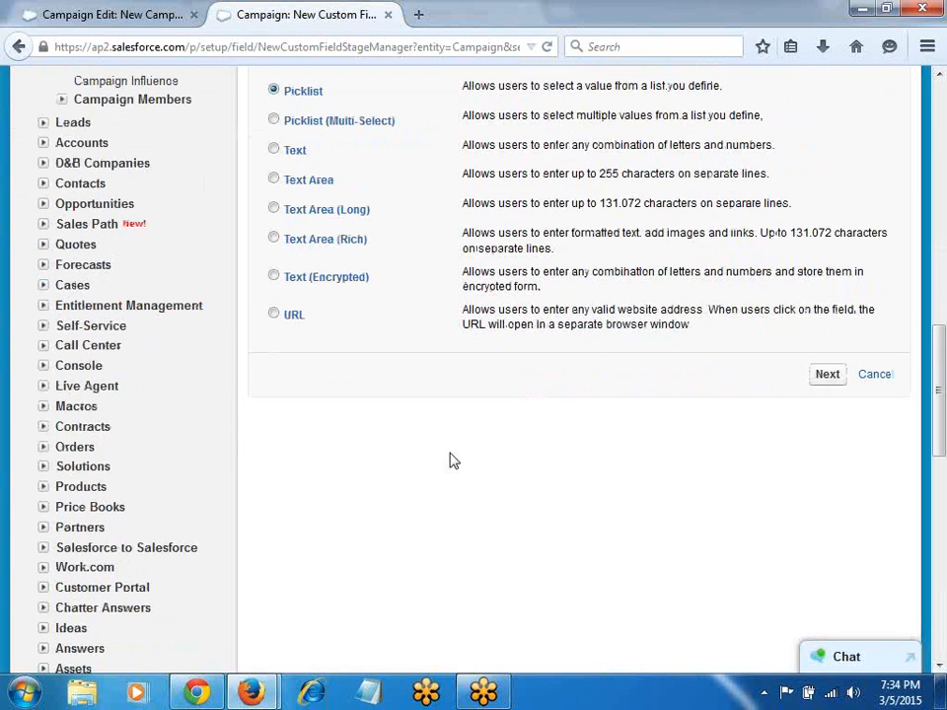
left_click(825, 375)
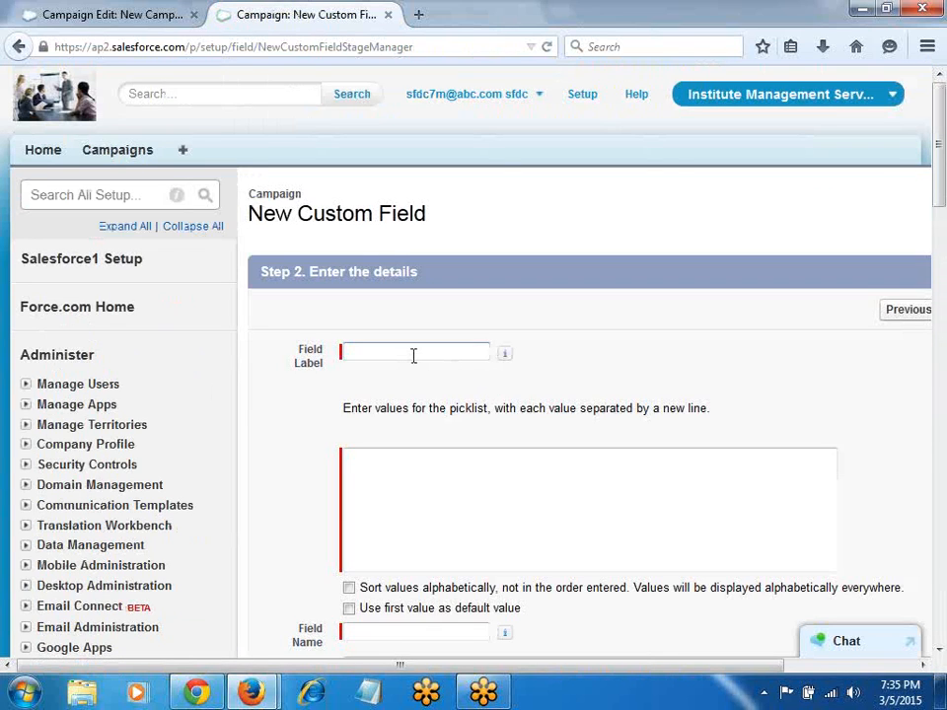
Step: Label the field Location with values Hyderabad, Bangalore, Pune, Chennai, Noida, sorted alphabetically
type("Location")
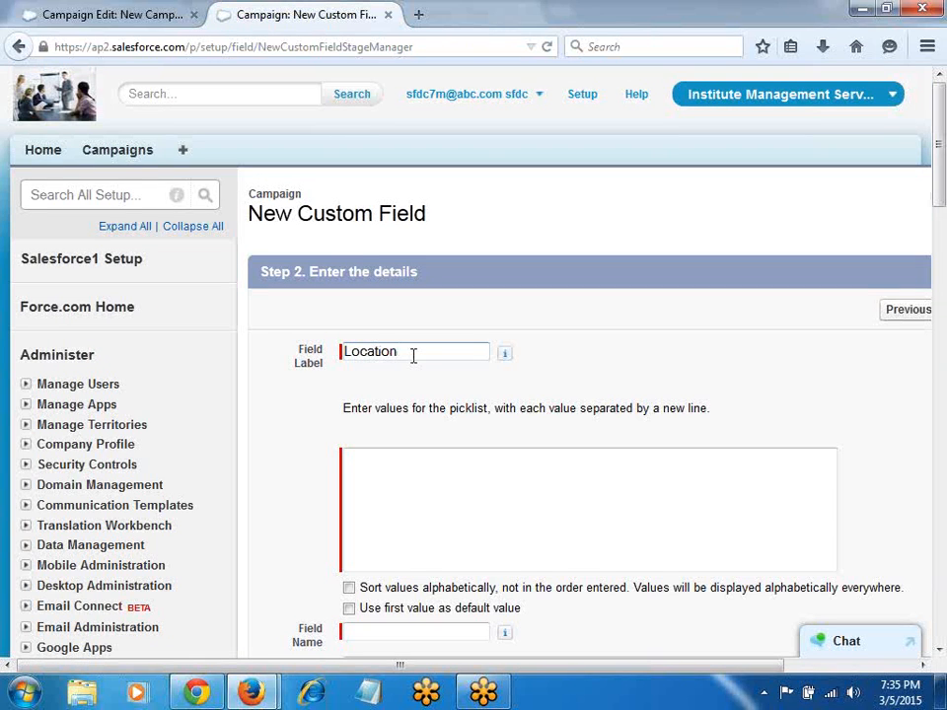
left_click(403, 484)
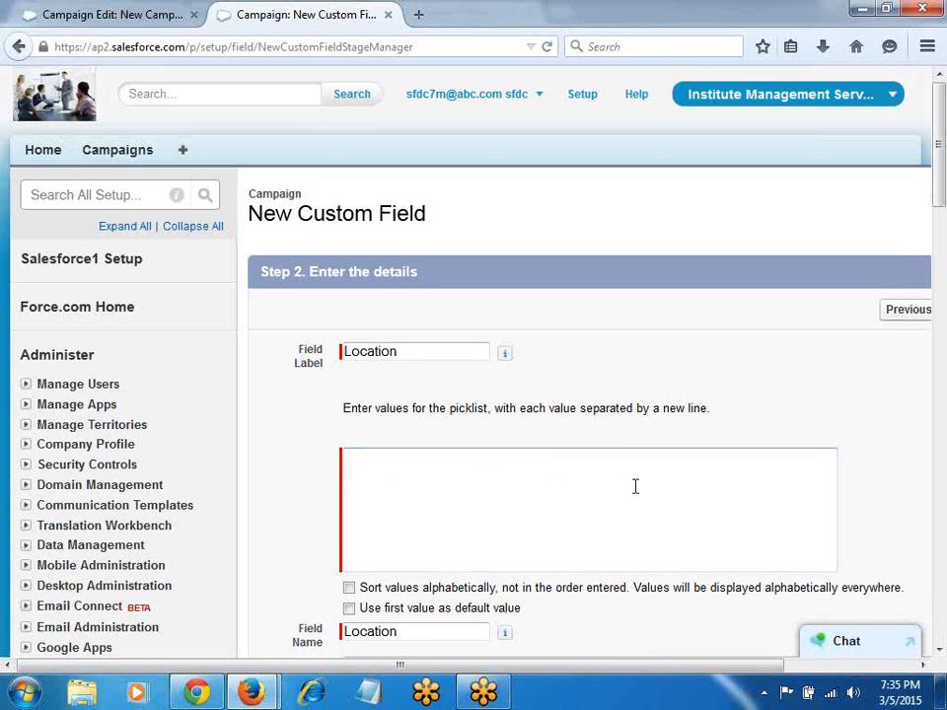
left_click(496, 553)
type("Hyderabad")
key("Return")
type("Bangalore")
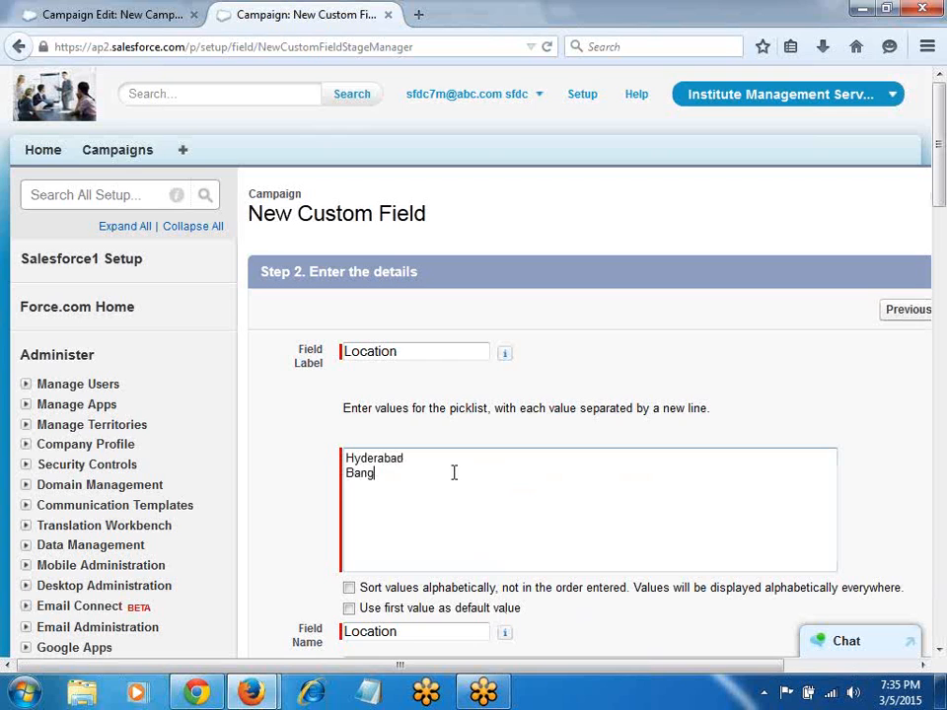
key("Return")
type("Pune")
key("Return")
type("Chennai")
key("Return")
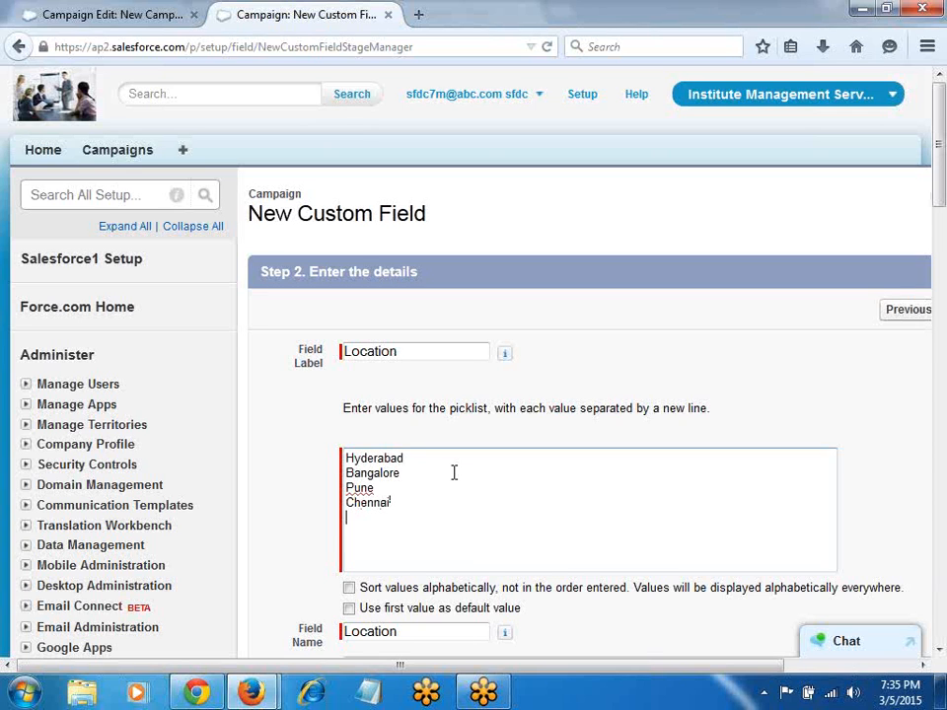
type("Noida")
left_click(349, 588)
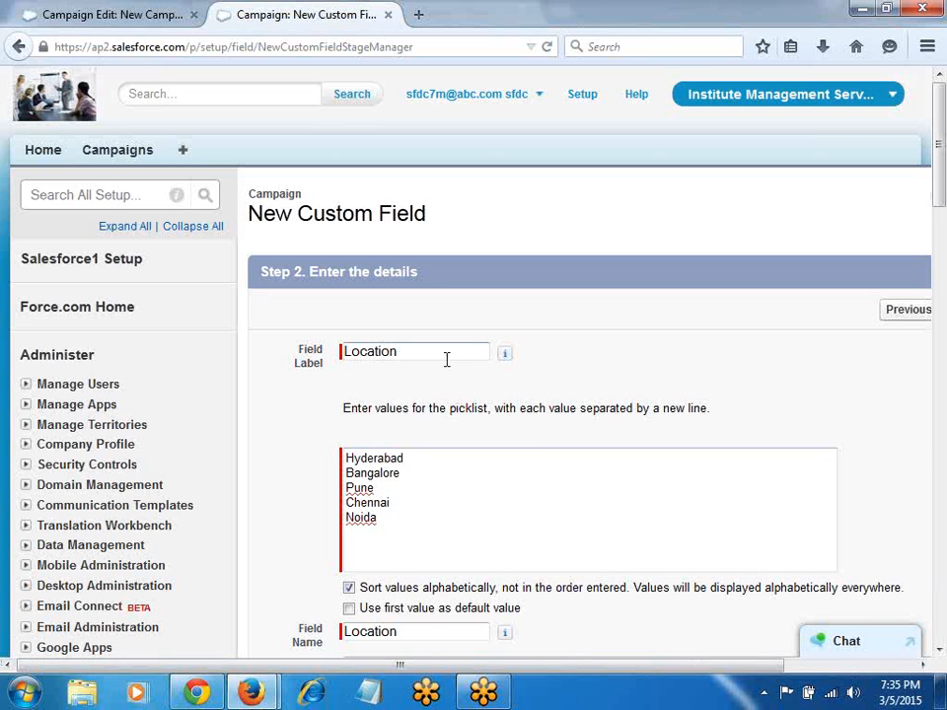
Step: Recheck the New Campaign form, then advance the Location field to field-level security
left_click(148, 14)
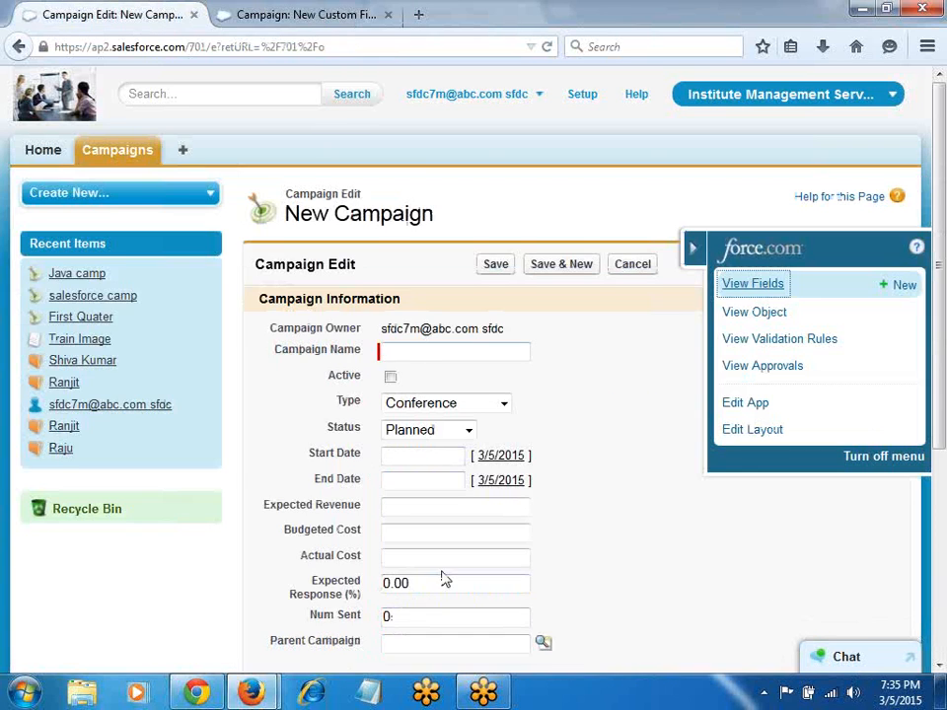
scroll(443, 580, "down", 2)
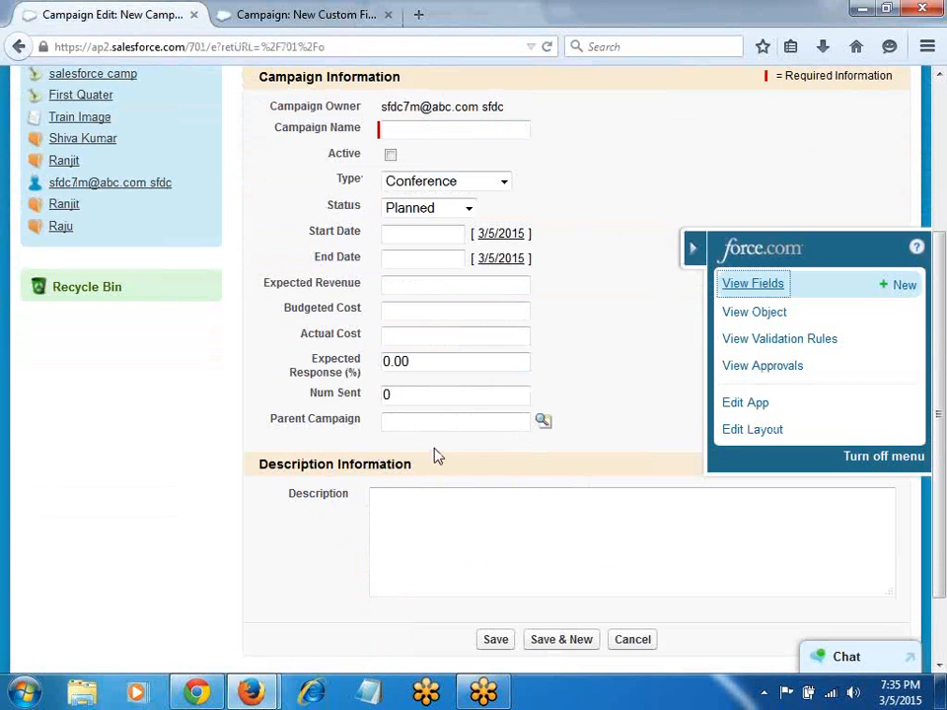
left_click(280, 12)
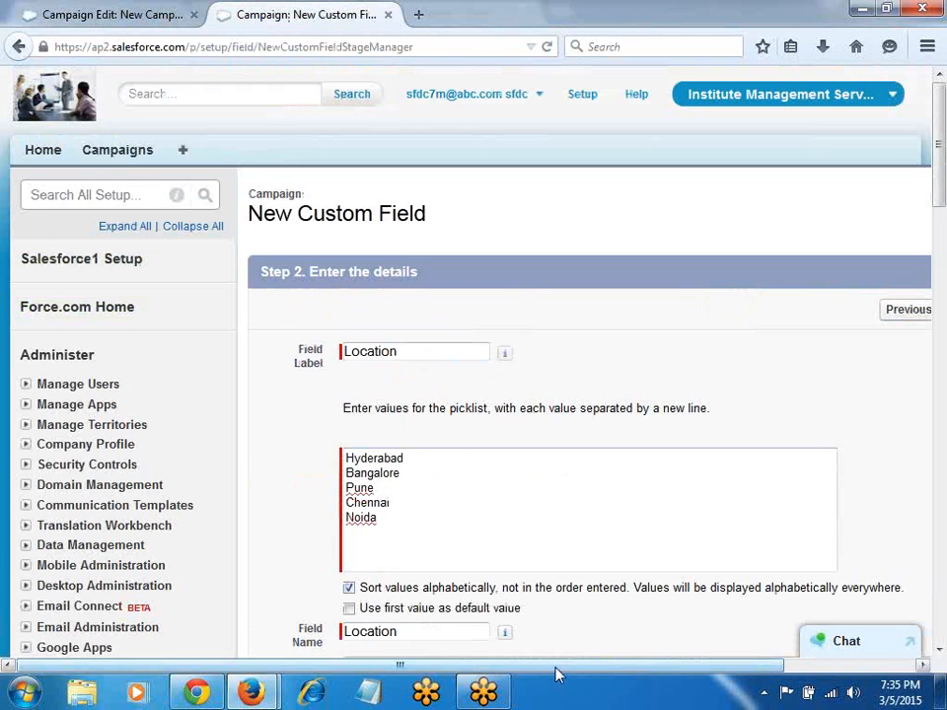
left_click_drag(557, 674, 687, 674)
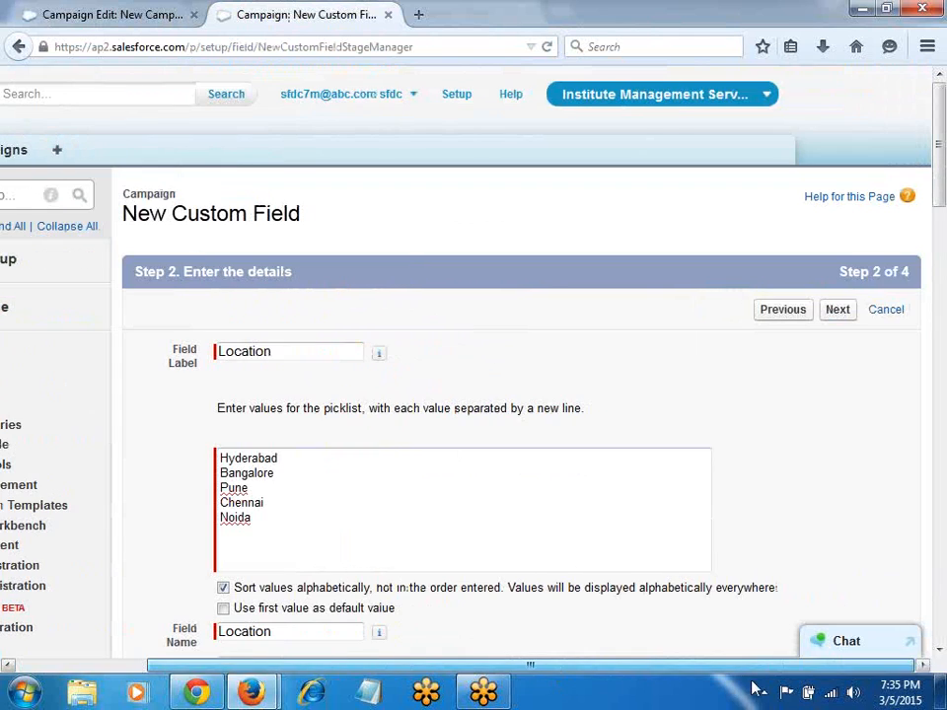
left_click(840, 316)
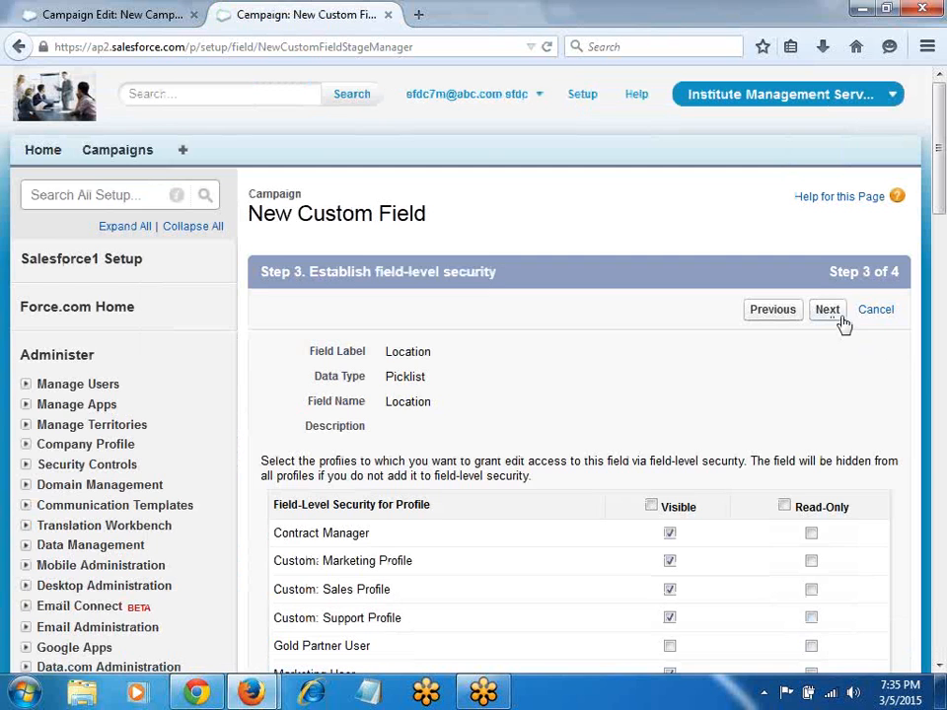
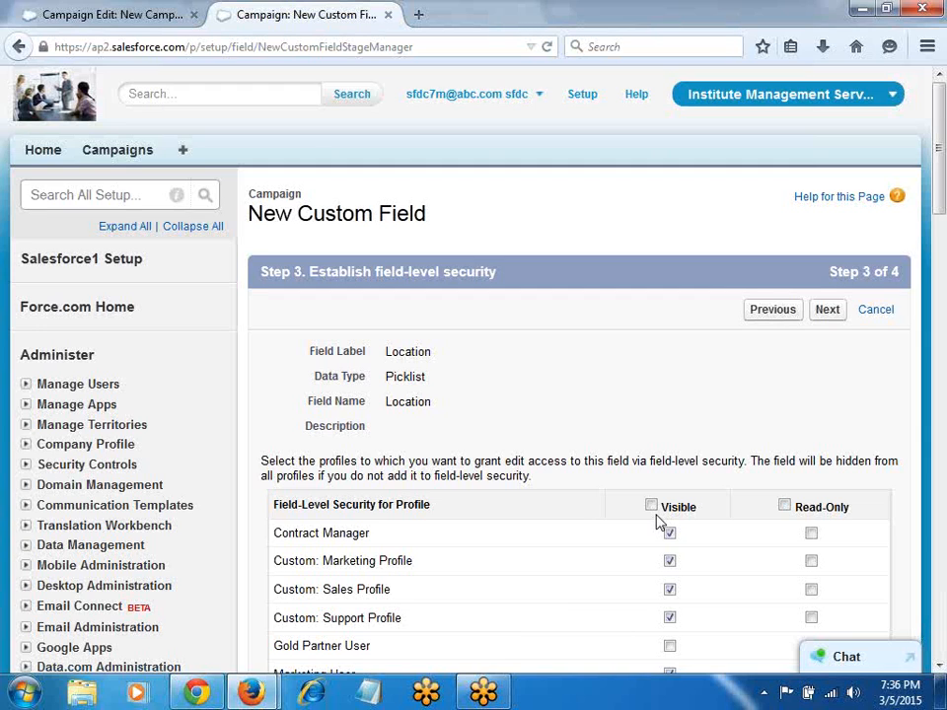
Step: Save the Location picklist field with the Campaign Layout and return to the new-campaign form
left_click(828, 318)
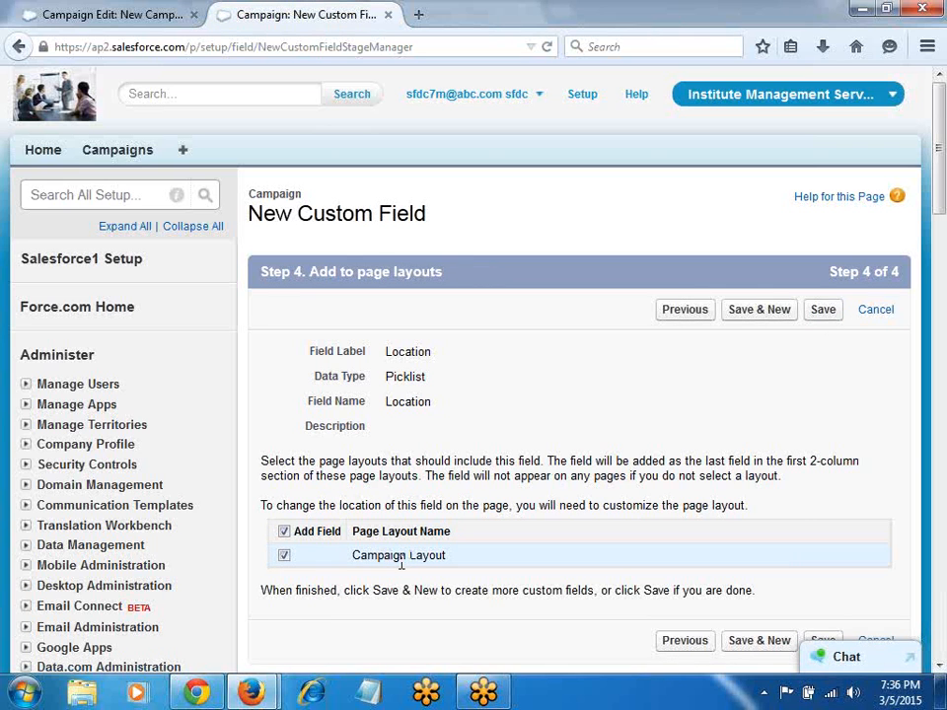
key("ctrl+Tab")
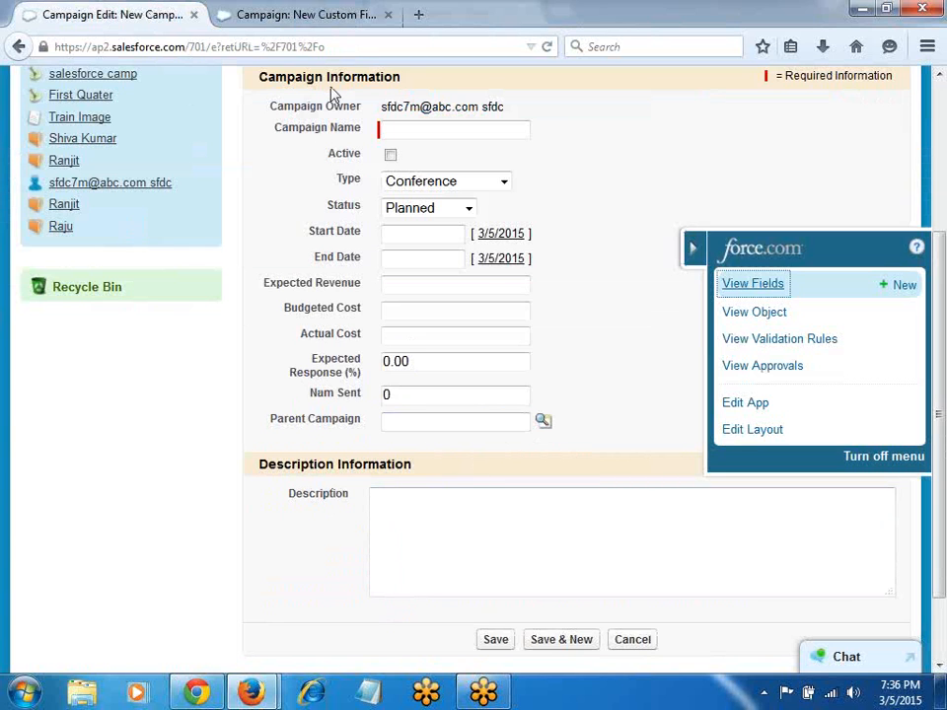
left_click(347, 20)
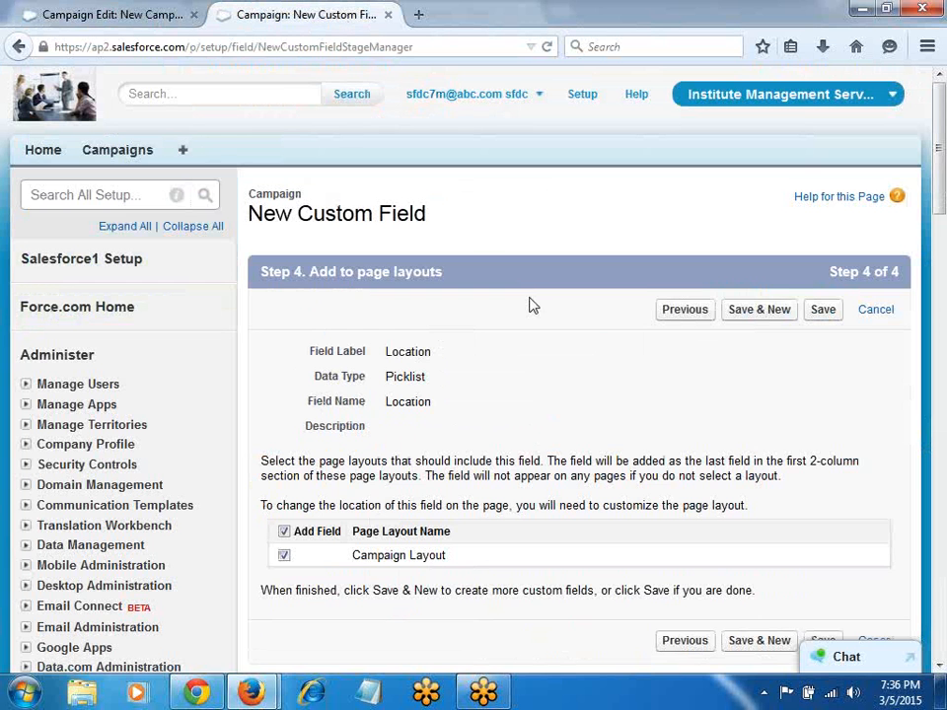
left_click(824, 310)
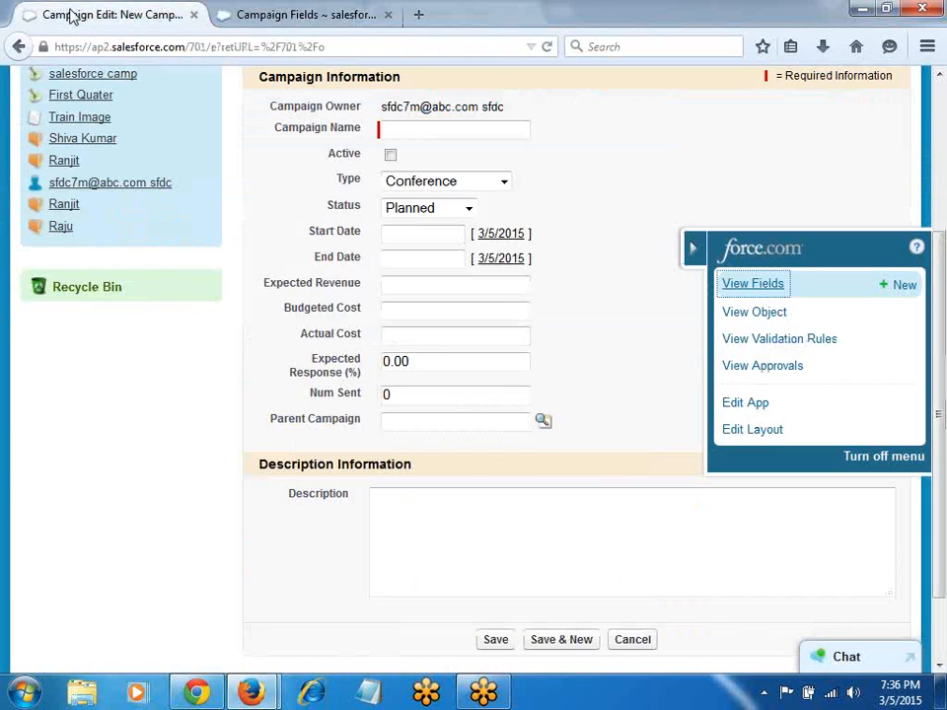
left_click(31, 21)
Step: Reload the new-campaign form and confirm Location lists the five city values
key("F5")
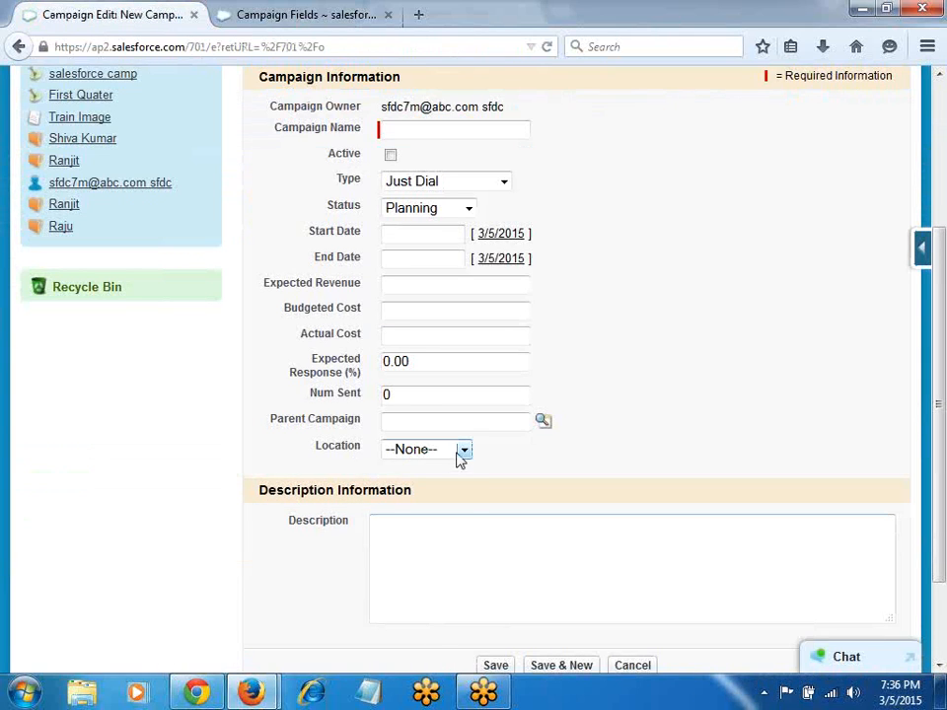
left_click(461, 452)
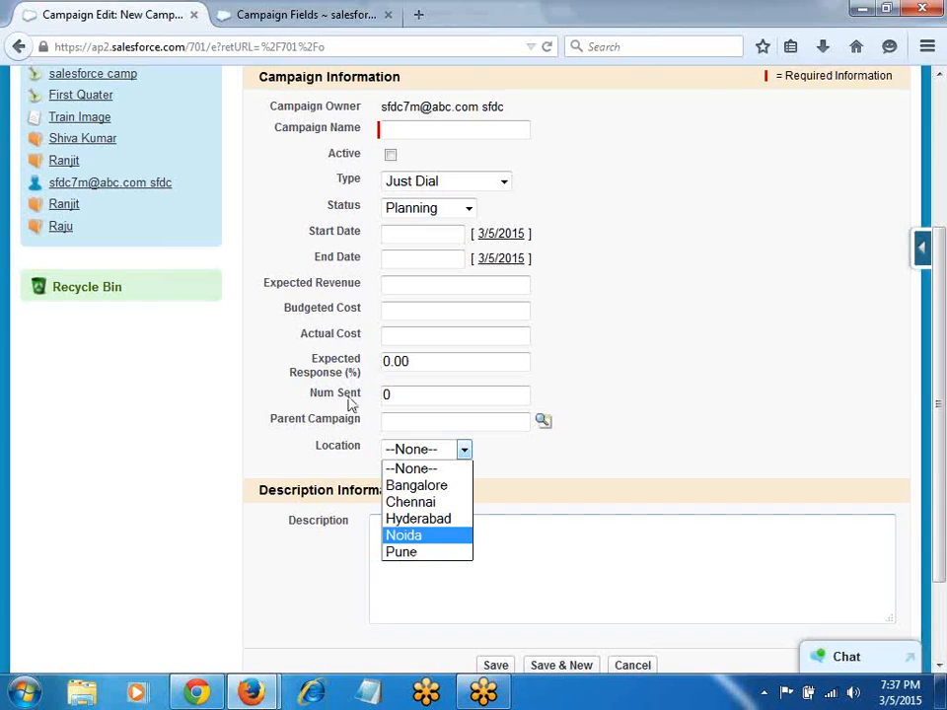
left_click(330, 13)
Step: Find and open the Location field in the Campaign Fields list
scroll(456, 392, "down", 10)
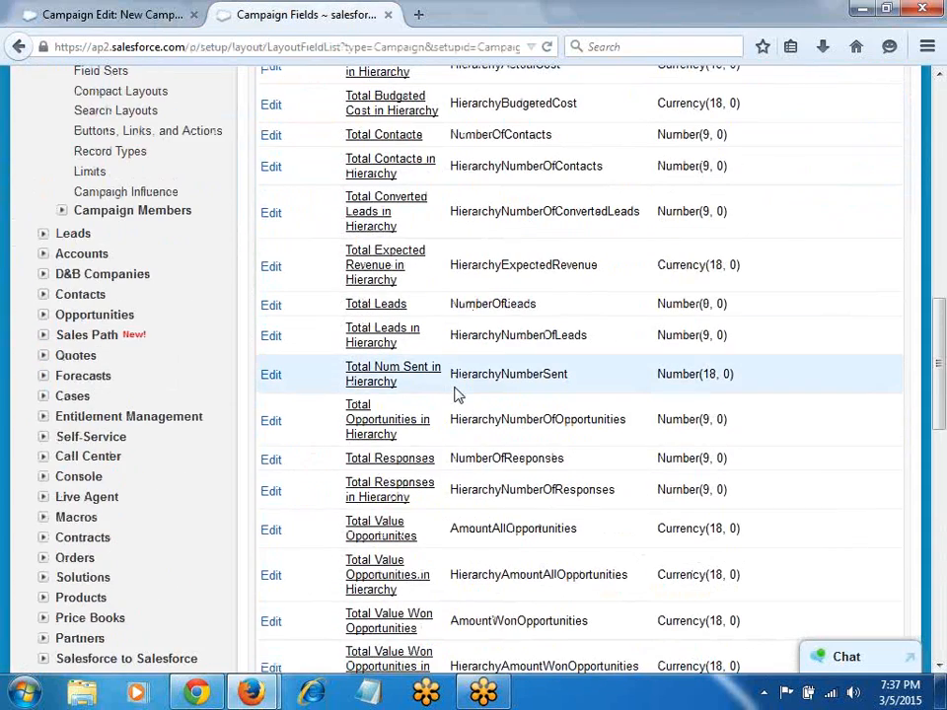
scroll(456, 392, "down", 5)
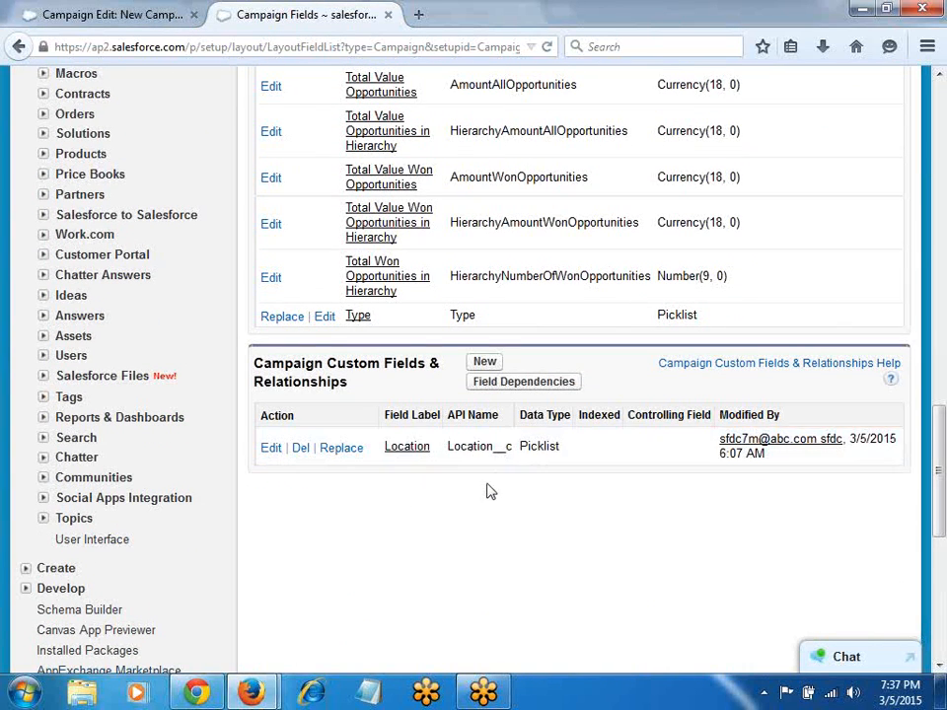
scroll(486, 483, "up", 6)
scroll(560, 527, "down", 6)
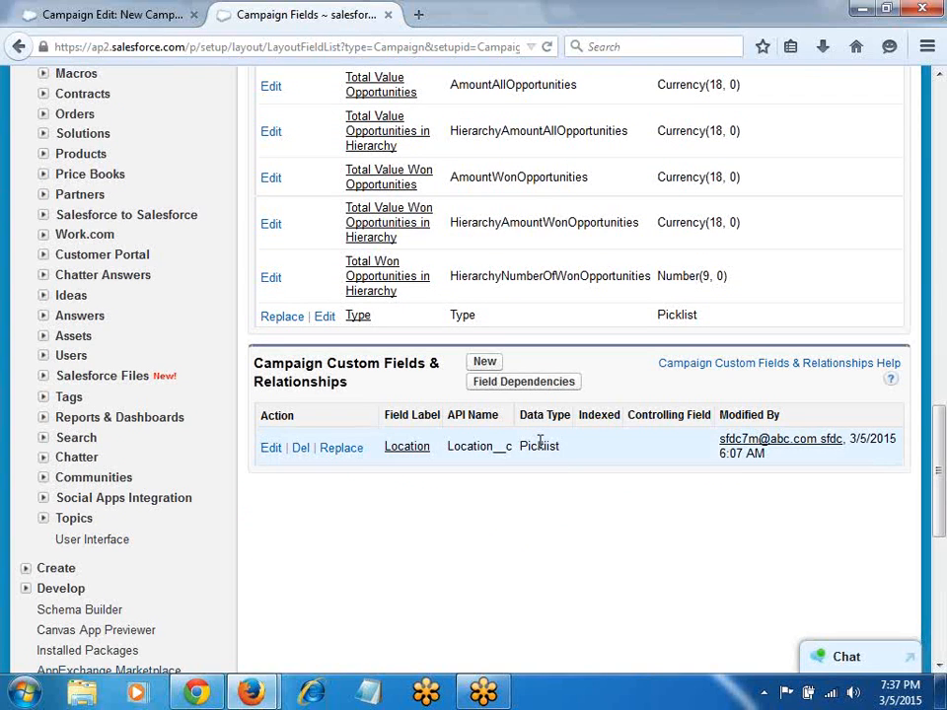
left_click(408, 458)
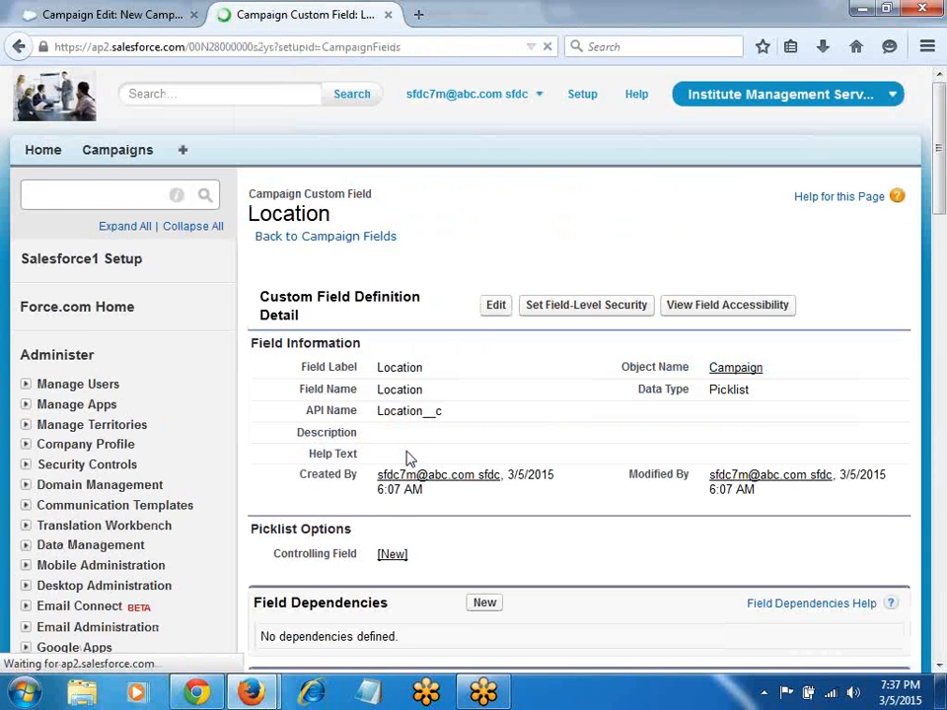
Step: Delete the Pune value from the Location picklist
scroll(412, 498, "down", 5)
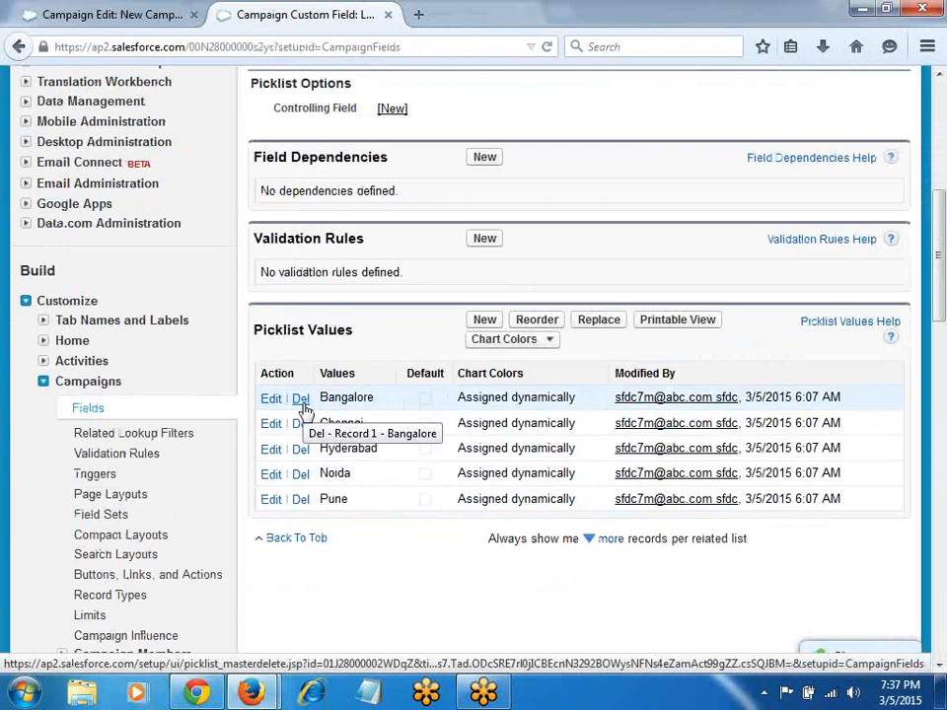
left_click(302, 500)
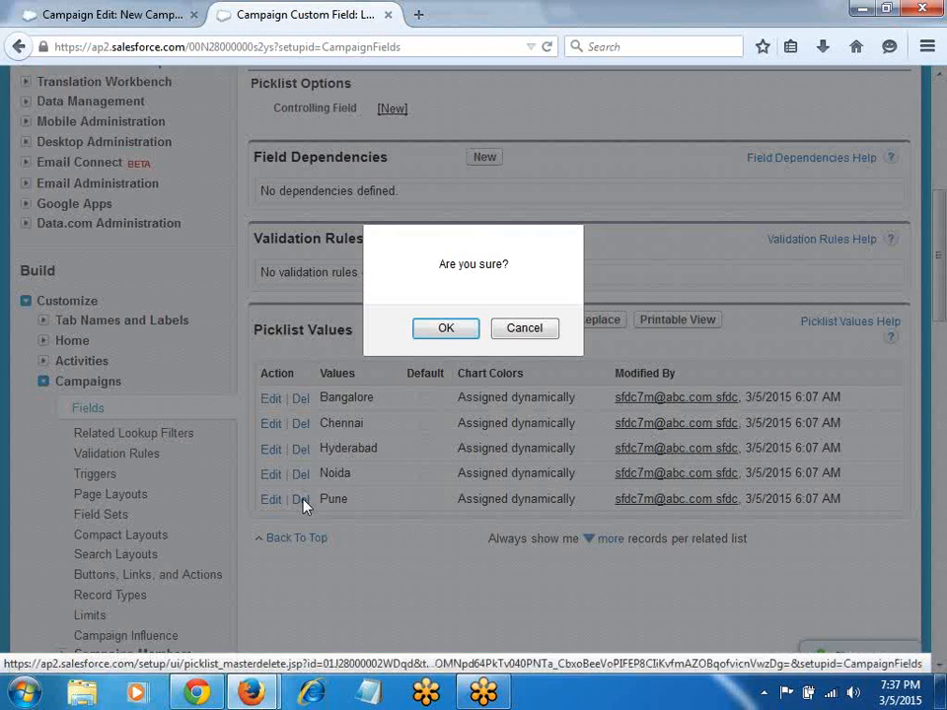
left_click(433, 333)
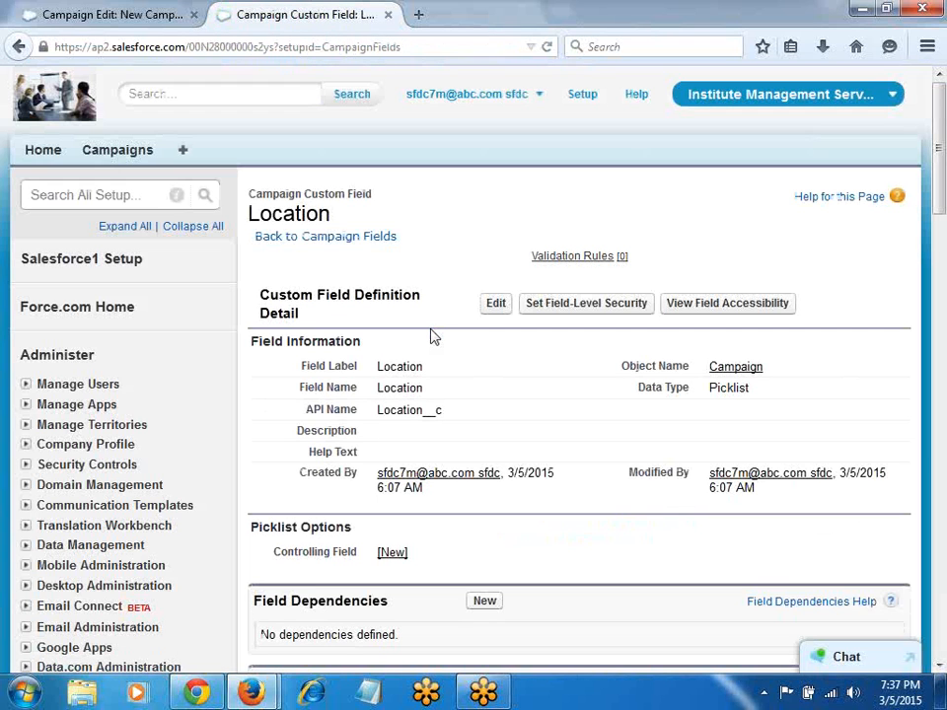
scroll(431, 336, "down", 5)
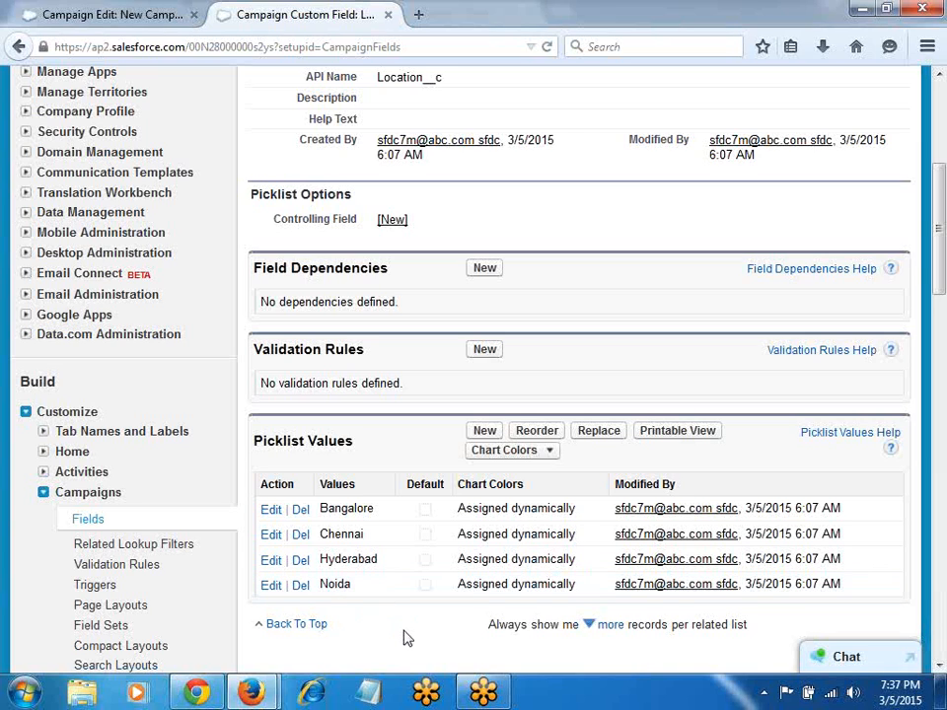
left_click(63, 13)
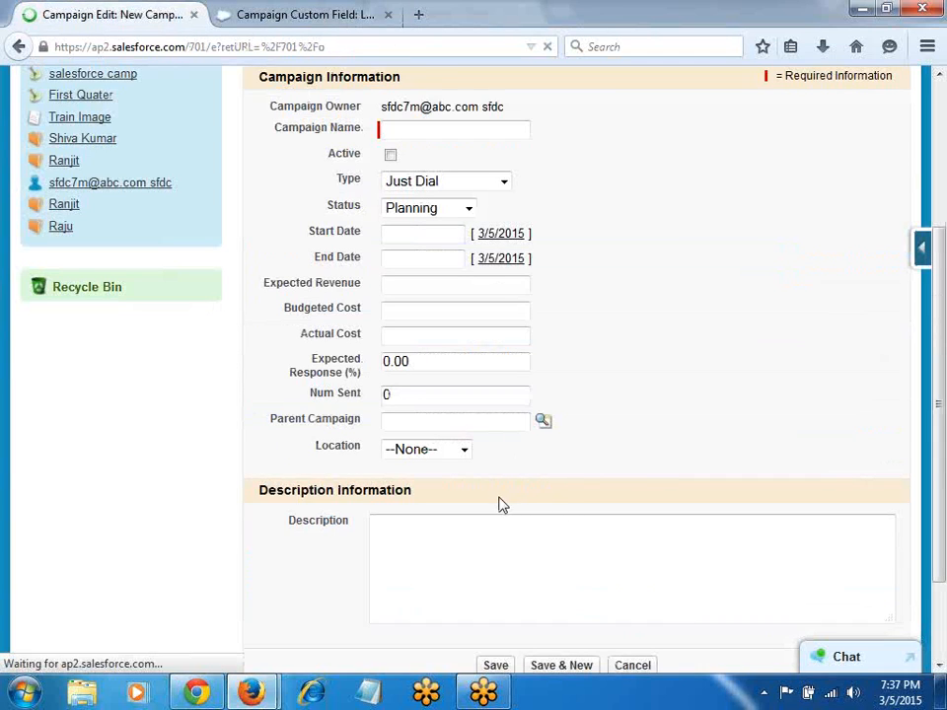
Step: Verify Pune is gone from Location, then open Campaign Fields via View Fields
left_click(450, 452)
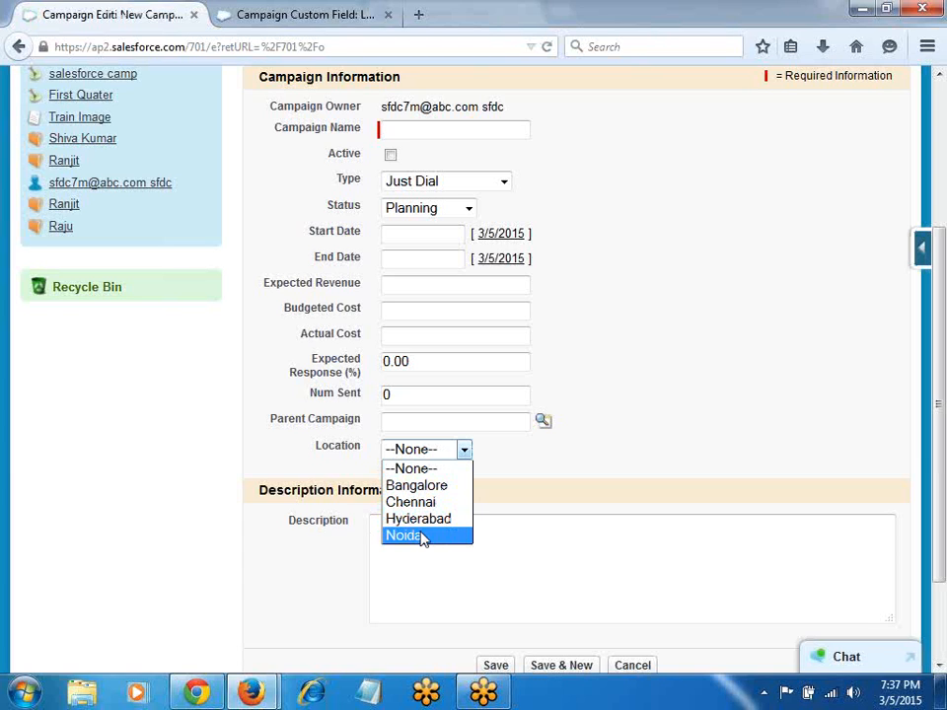
left_click(707, 233)
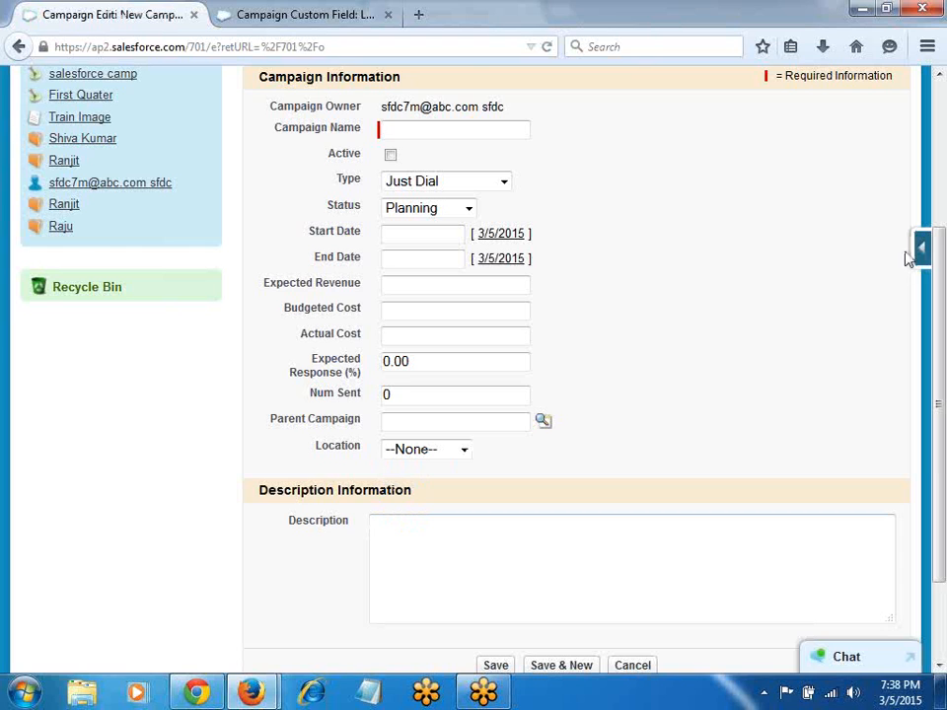
mouse_move(915, 255)
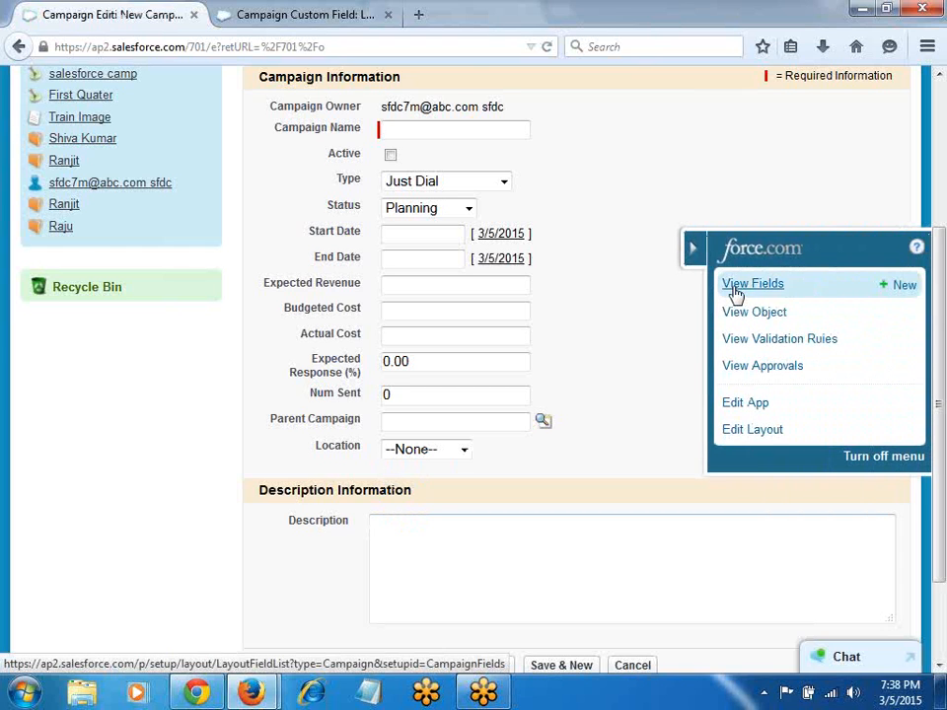
left_click(735, 287)
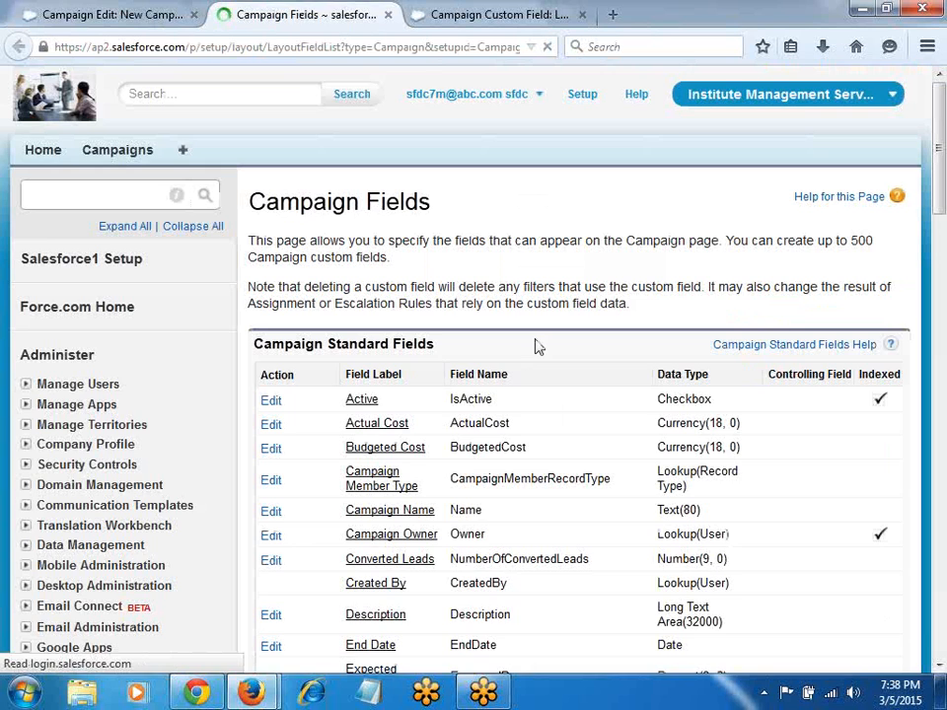
scroll(538, 347, "down", 15)
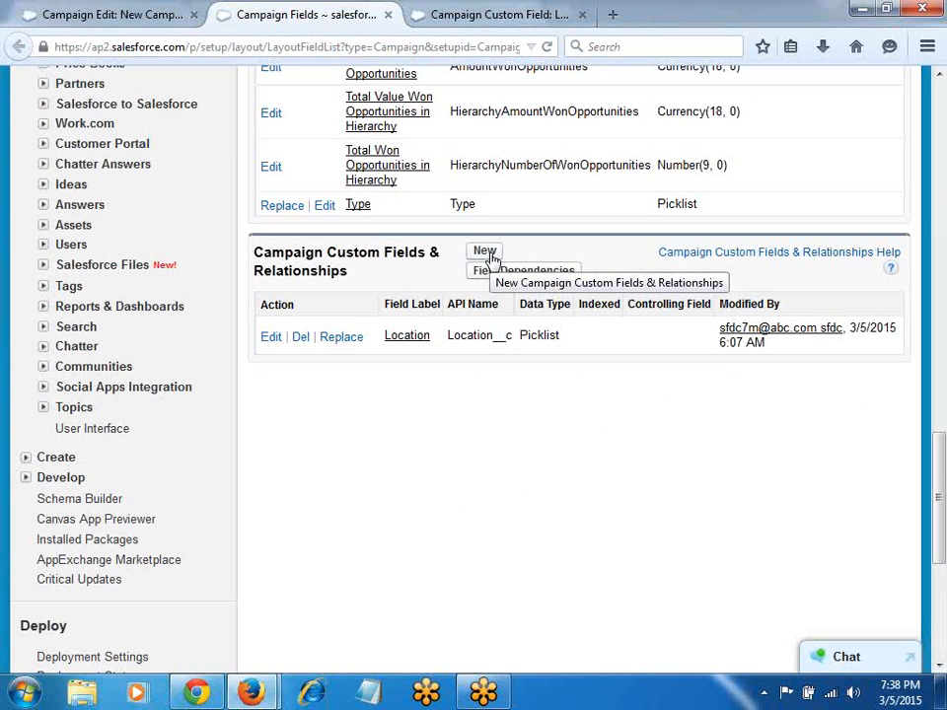
left_click(150, 14)
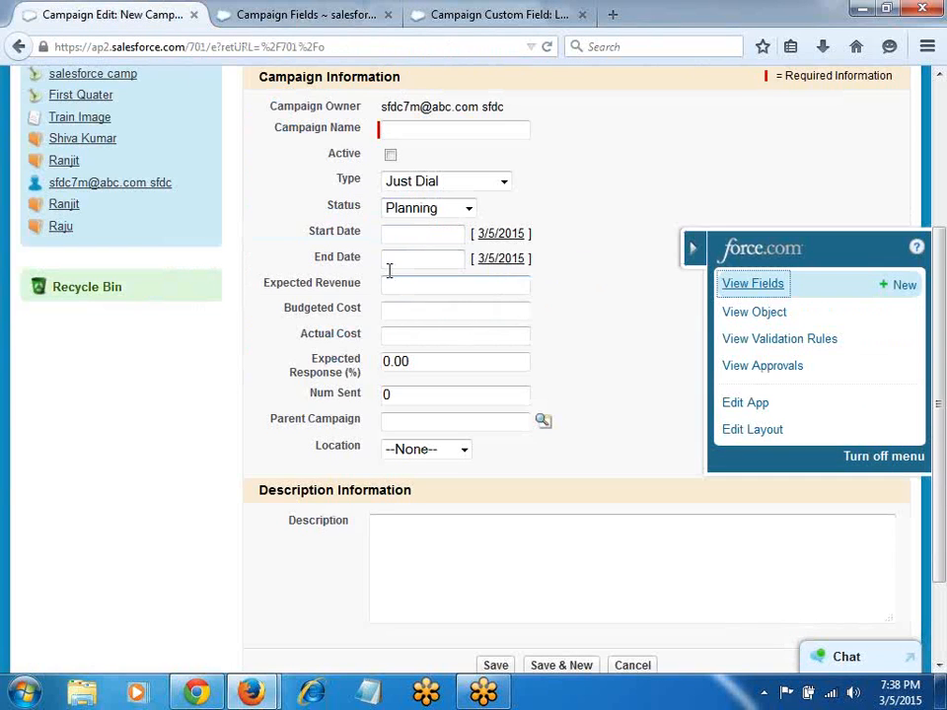
Step: Fill in an active campaign named hadoop camp with Budgeted Cost 25k and Location Hyderabad
left_click(385, 310)
type("25k")
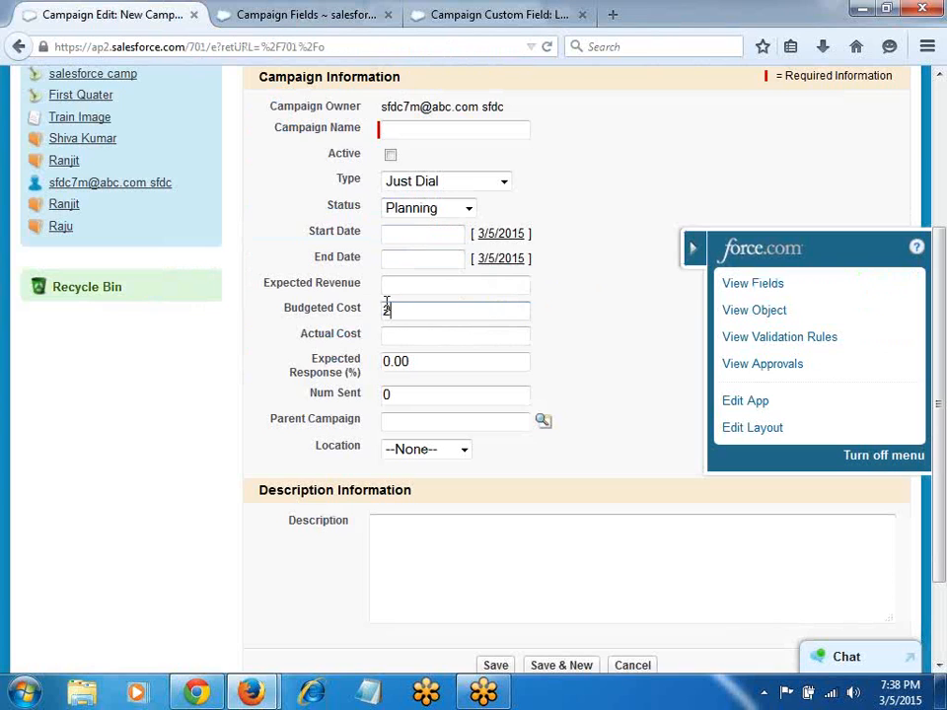
left_click(407, 454)
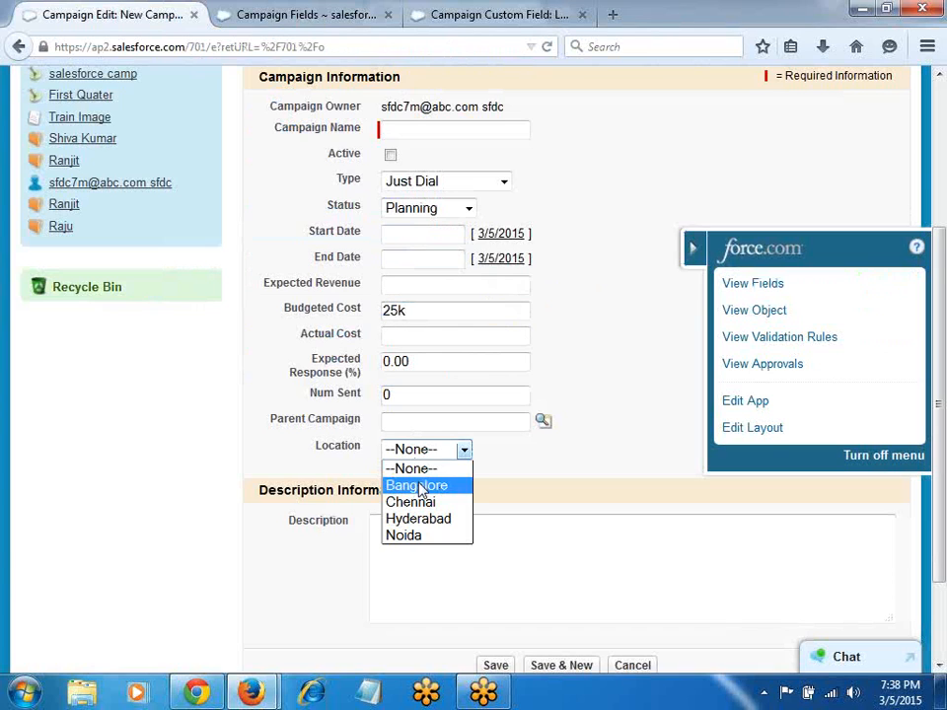
left_click(409, 515)
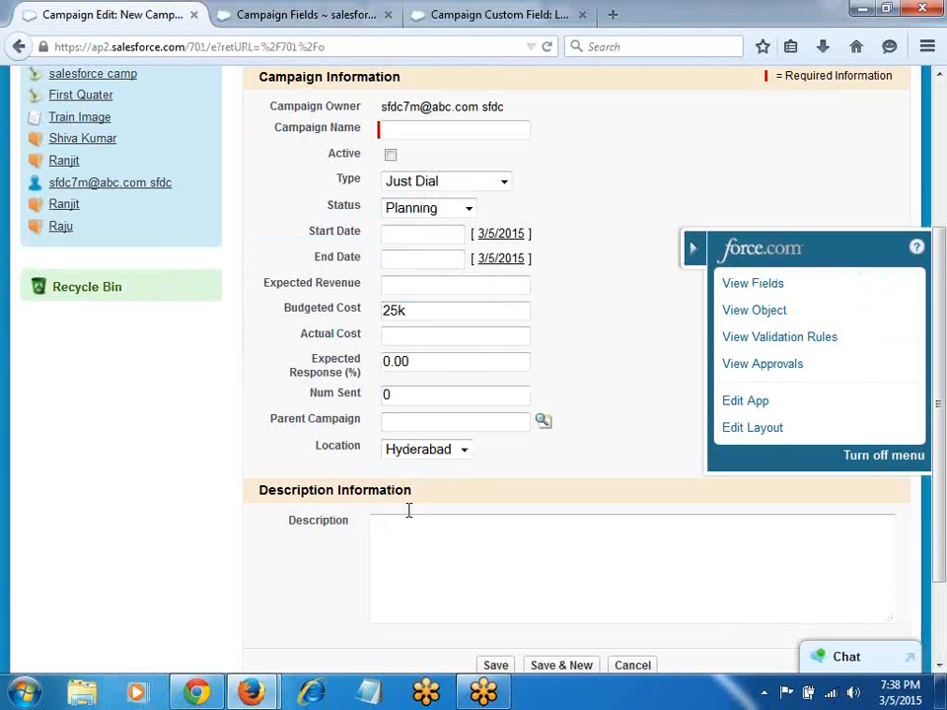
left_click(390, 154)
left_click(417, 129)
type("hadoo")
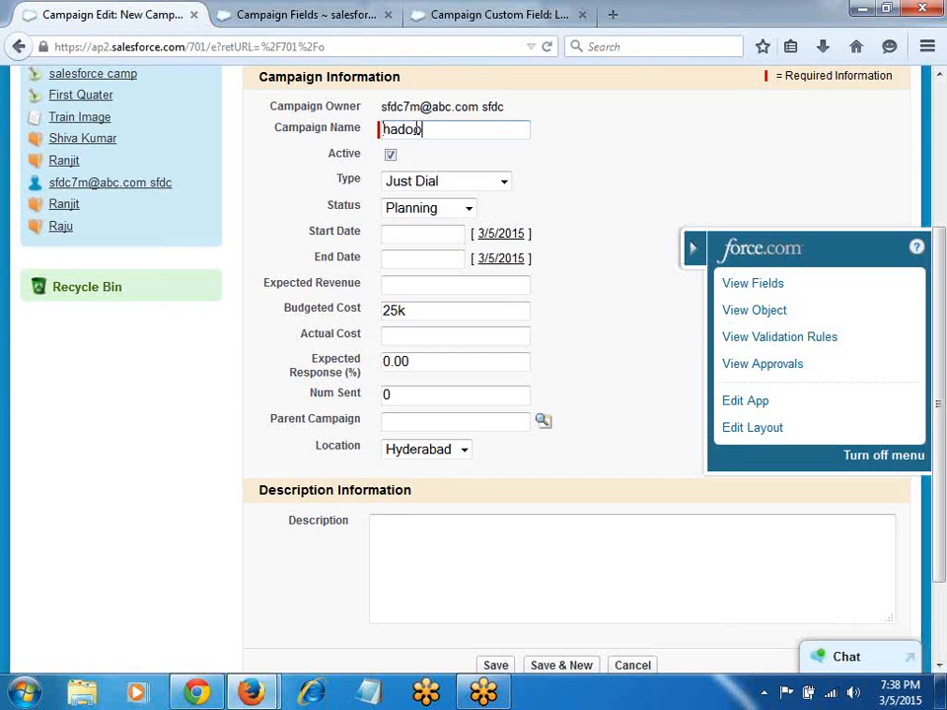
type("p camp")
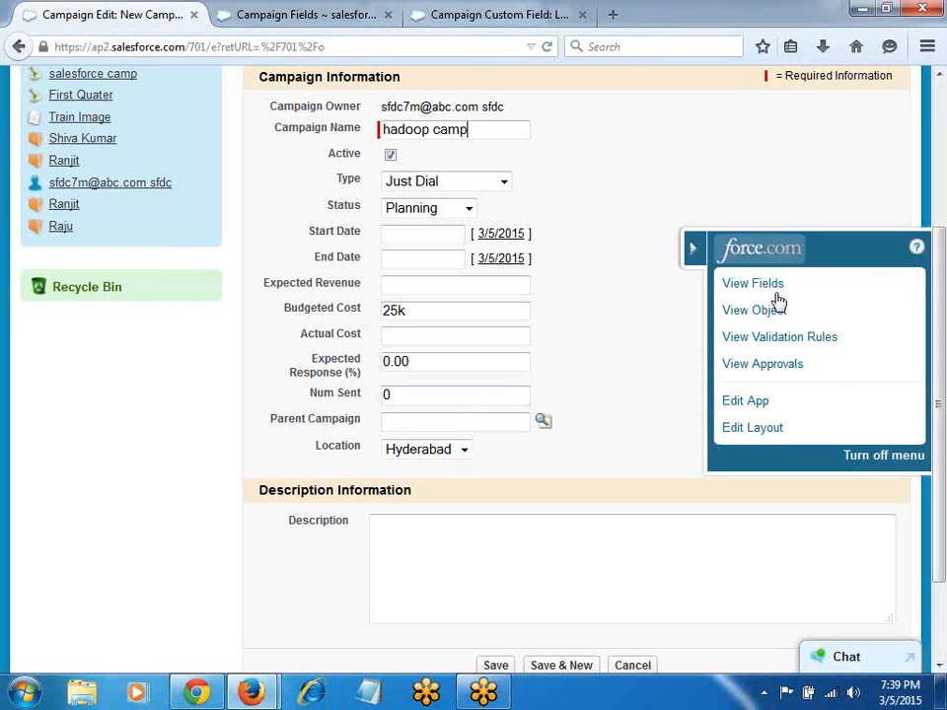
left_click(471, 18)
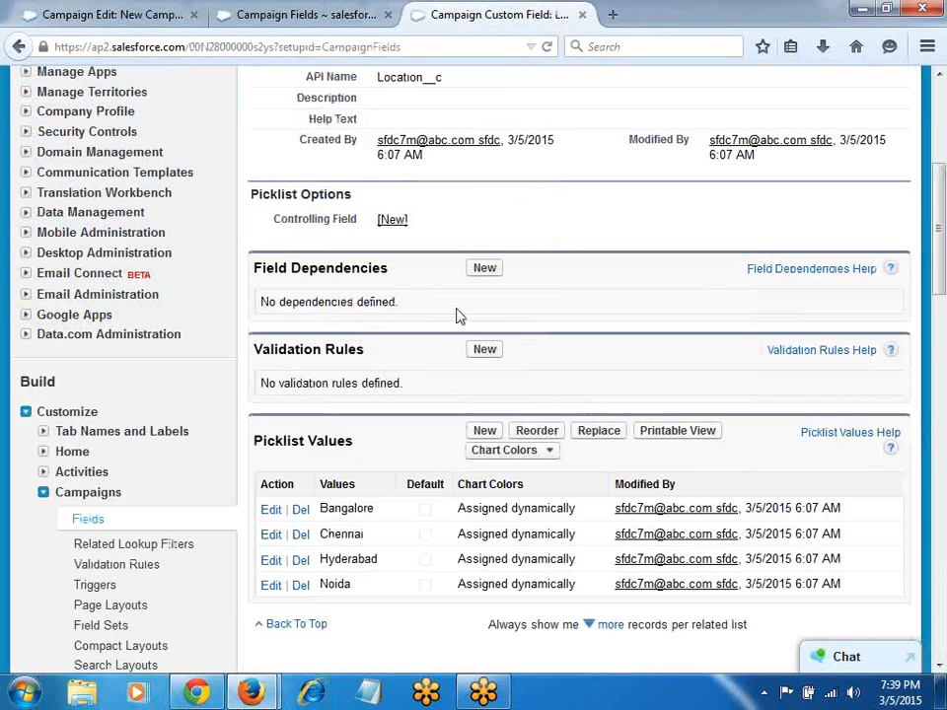
Step: Start another Campaign custom field using the Text data type
left_click(582, 14)
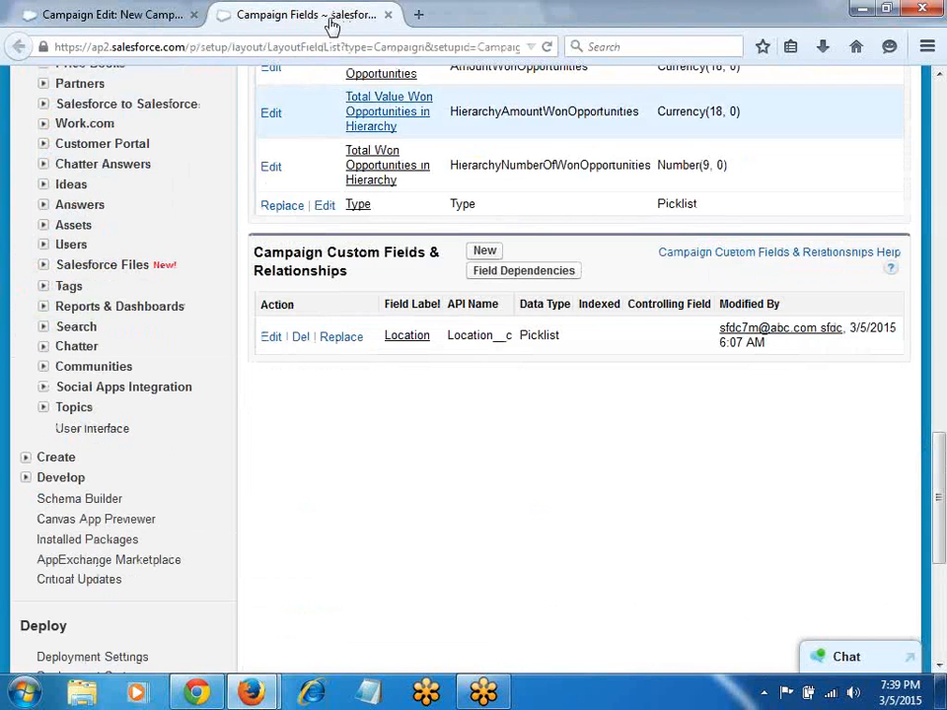
left_click(484, 253)
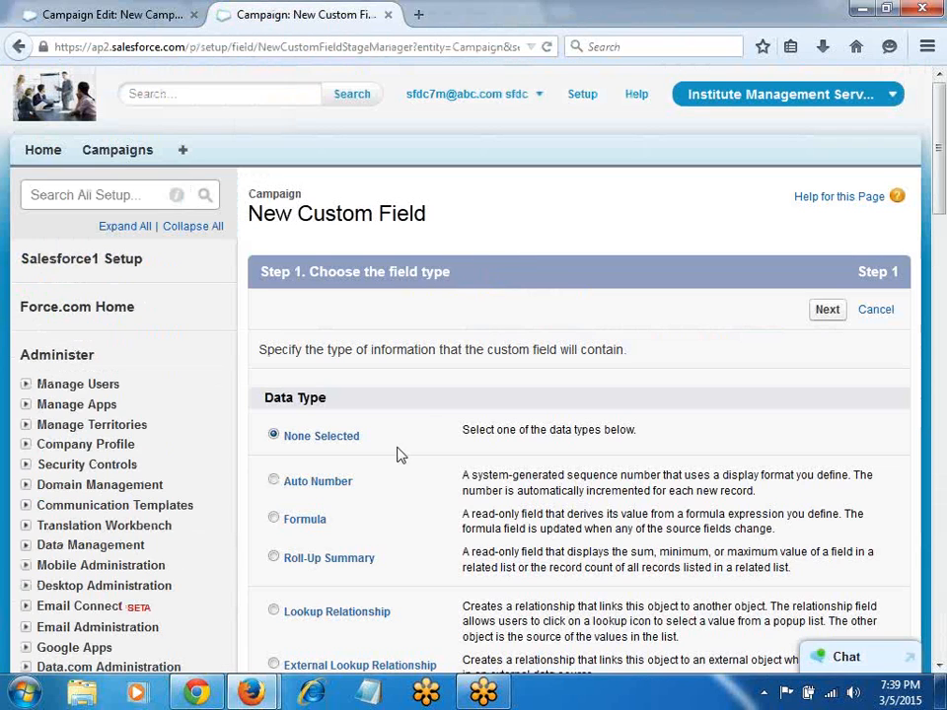
scroll(396, 360, "down", 3)
scroll(395, 360, "down", 3)
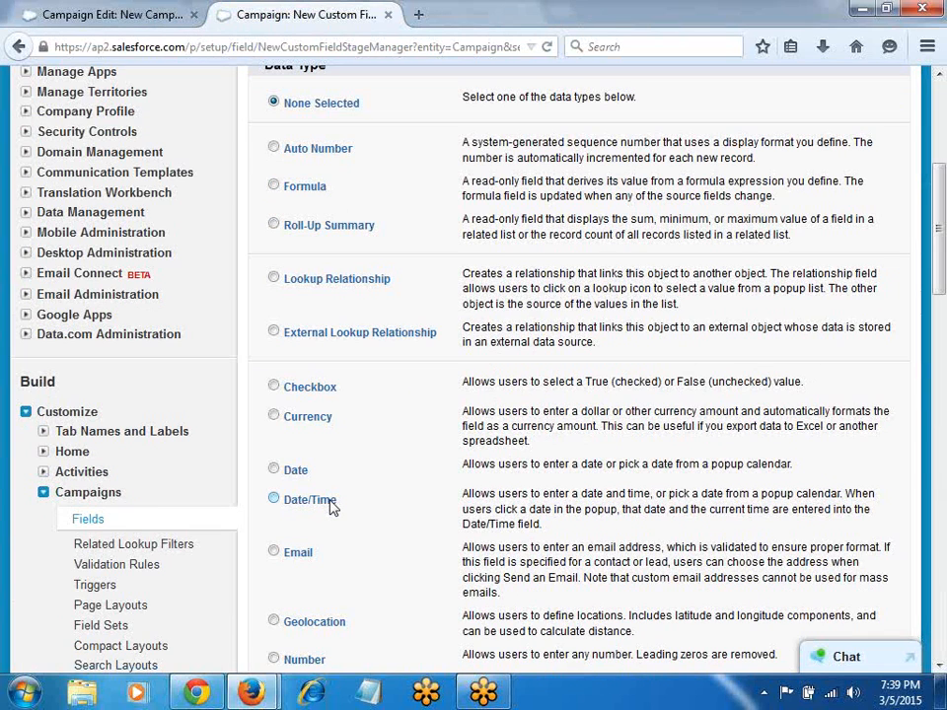
scroll(331, 505, "down", 8)
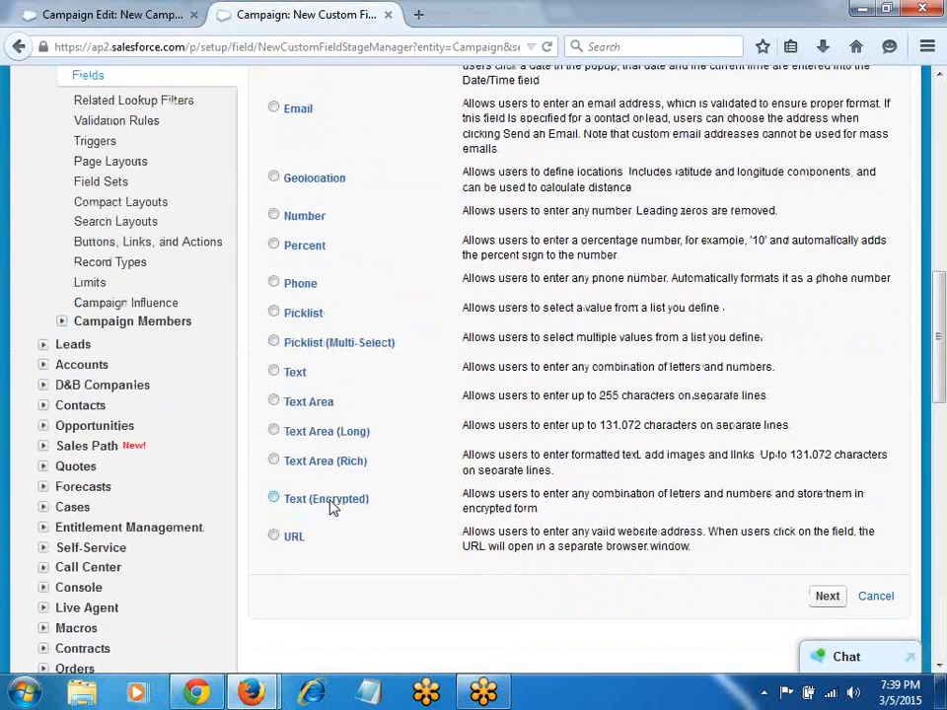
left_click(295, 371)
left_click(827, 599)
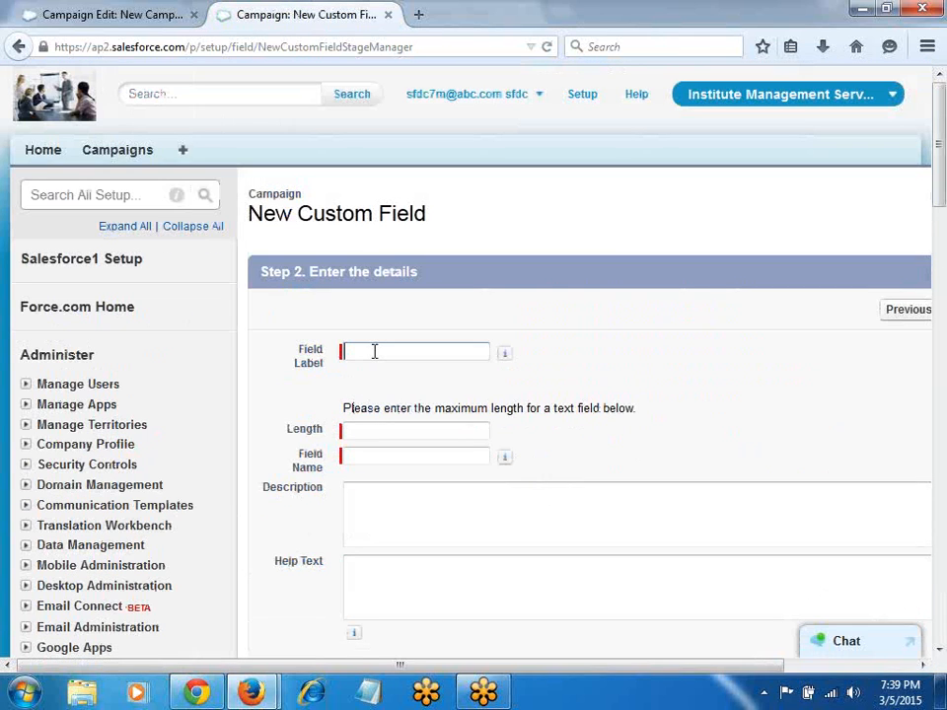
Step: Label the text field Concern Person with length 25 and reach field-level security
left_click(374, 351)
type("Cony")
type("ern Perso")
type("n")
key("Tab")
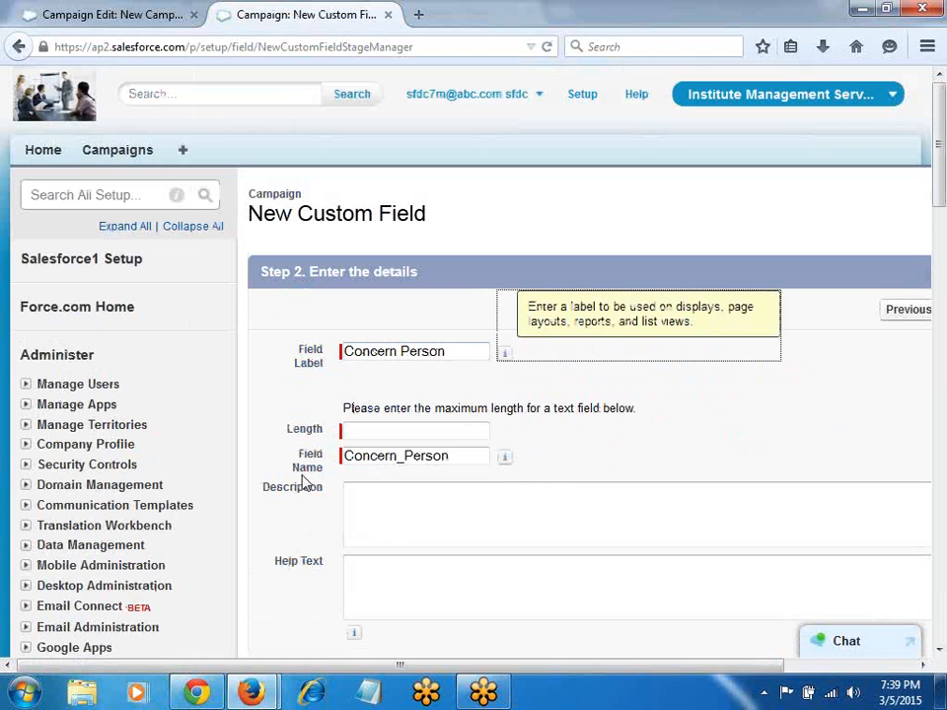
left_click(385, 428)
type("25")
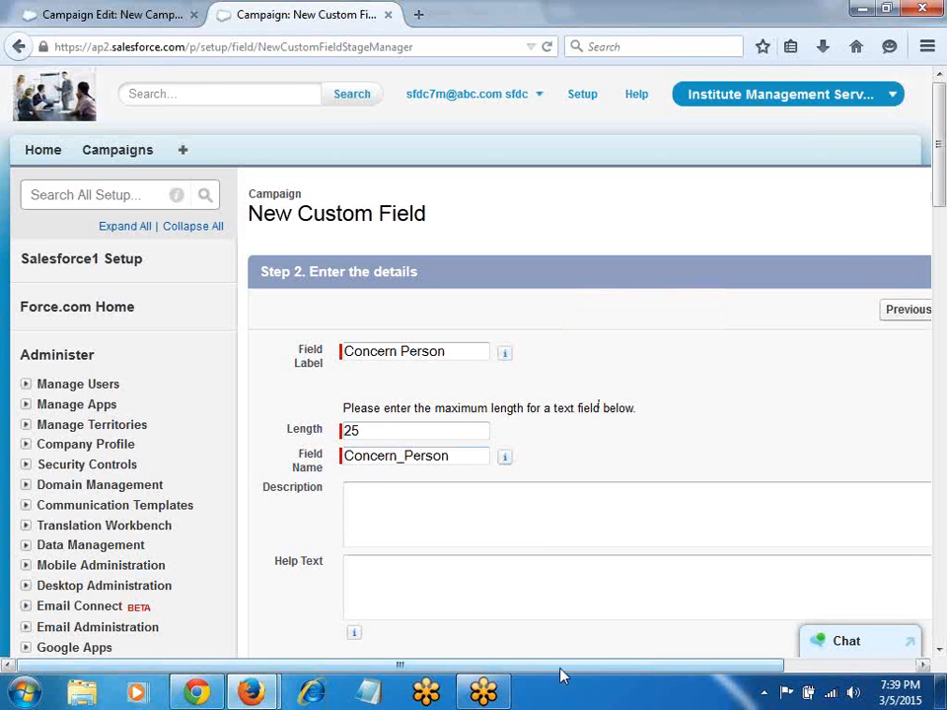
left_click_drag(562, 666, 764, 654)
left_click(838, 310)
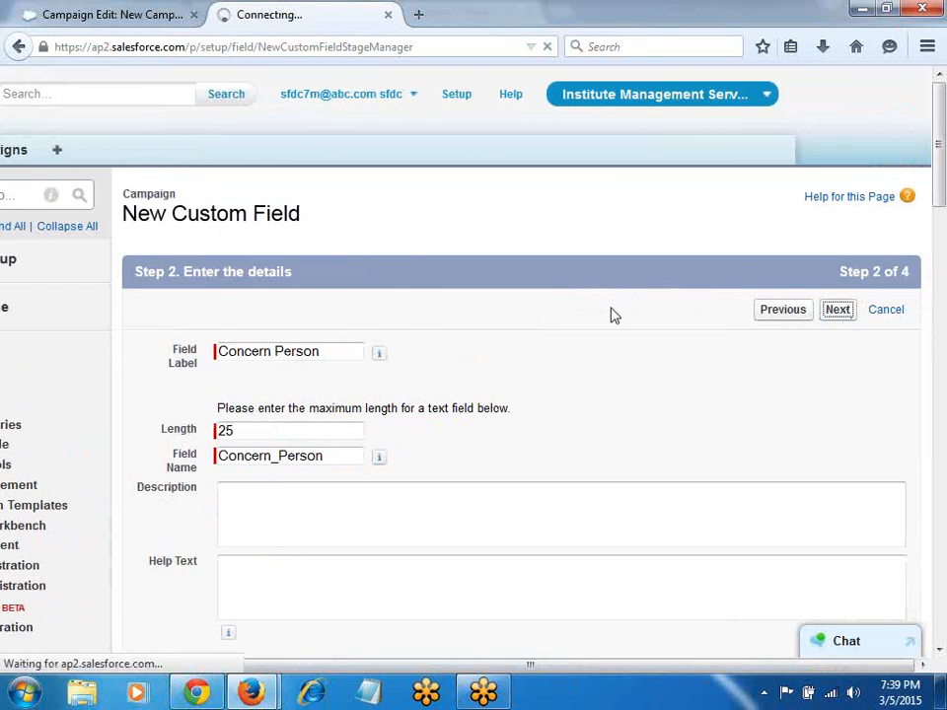
left_click(832, 312)
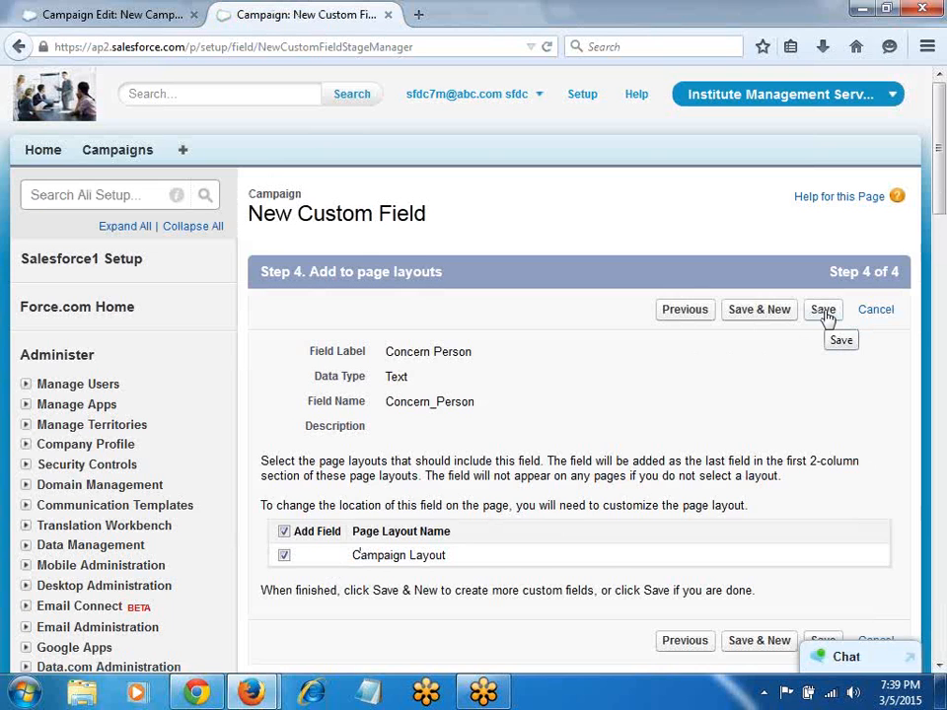
Step: Go back to the Concern Person field details step
left_click(662, 311)
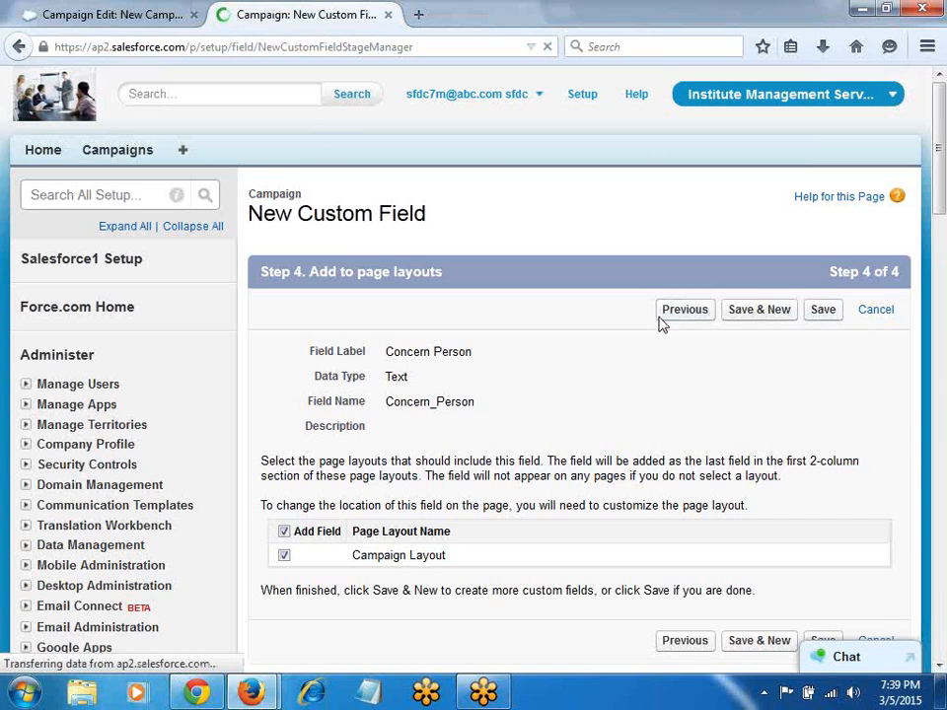
scroll(514, 390, "down", 5)
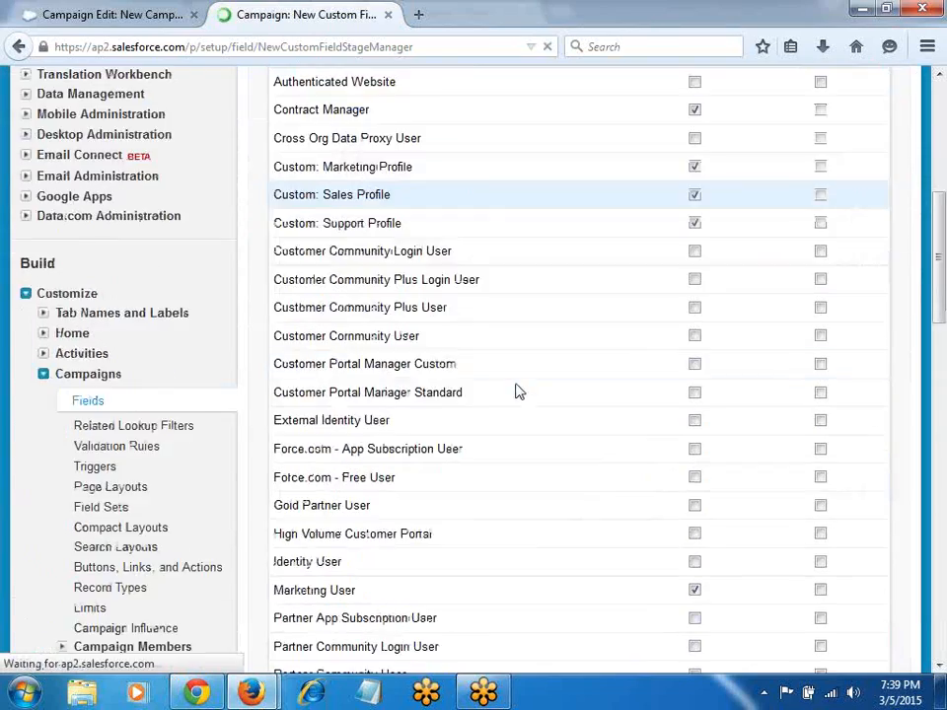
scroll(514, 390, "down", 7)
scroll(645, 385, "up", 5)
scroll(738, 379, "up", 3)
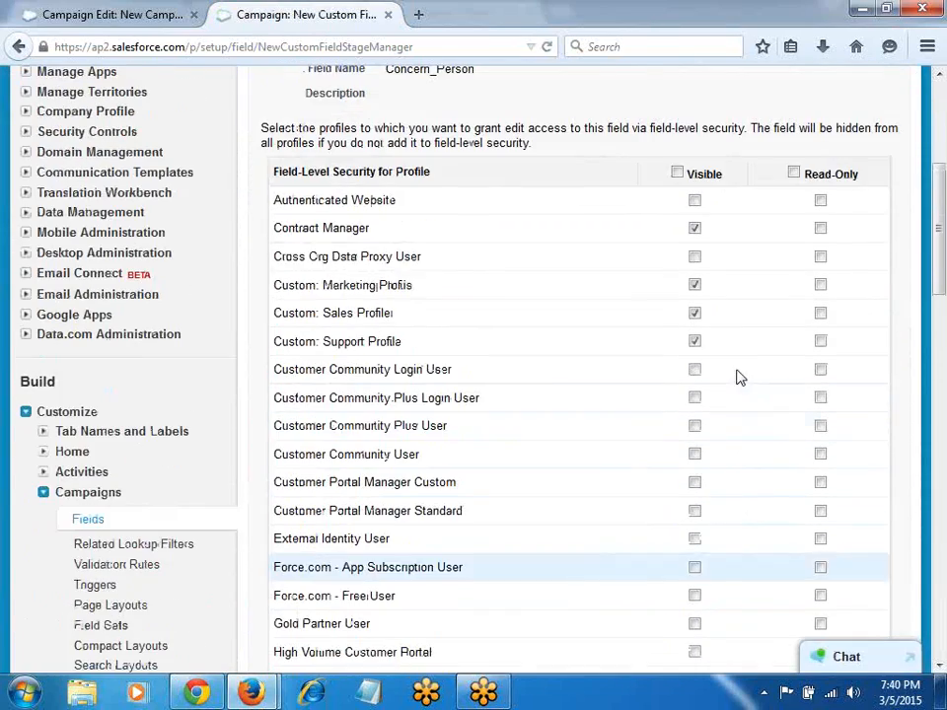
scroll(719, 159, "up", 3)
left_click(760, 205)
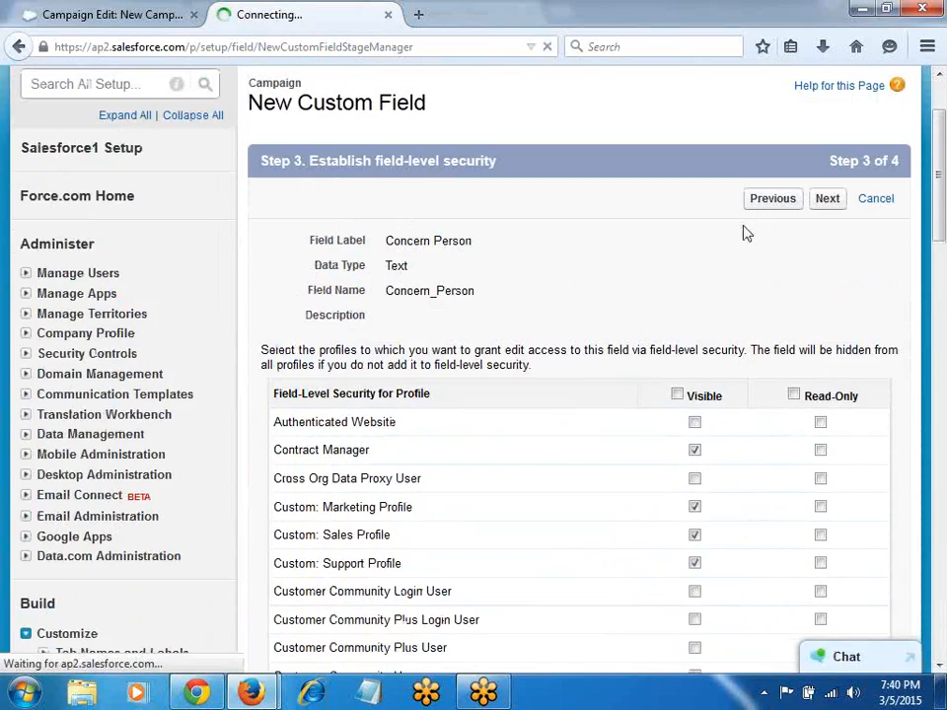
scroll(417, 509, "down", 3)
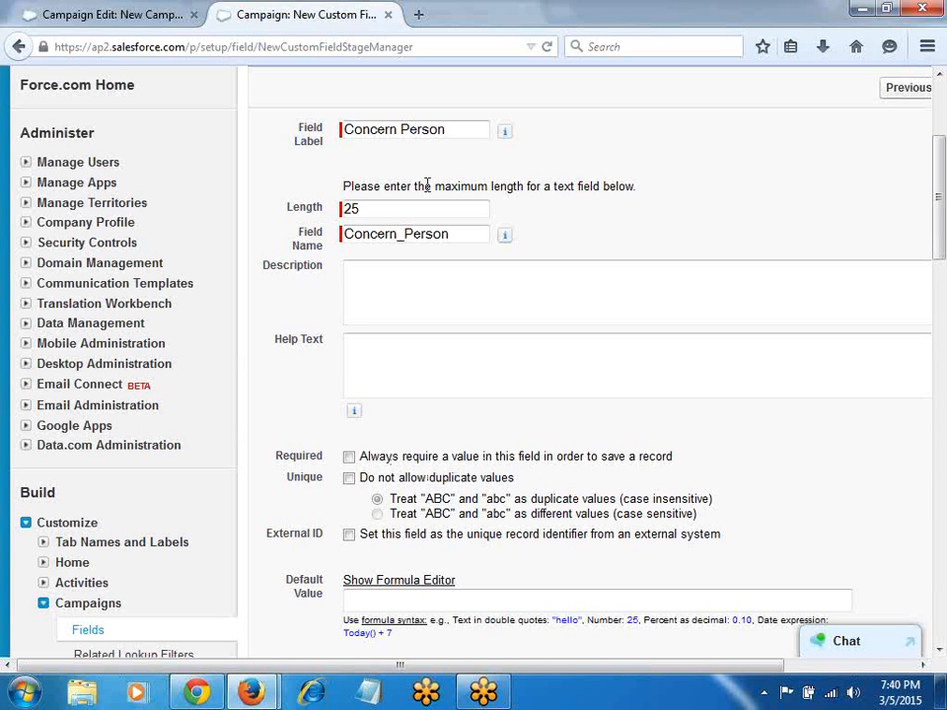
left_click(59, 13)
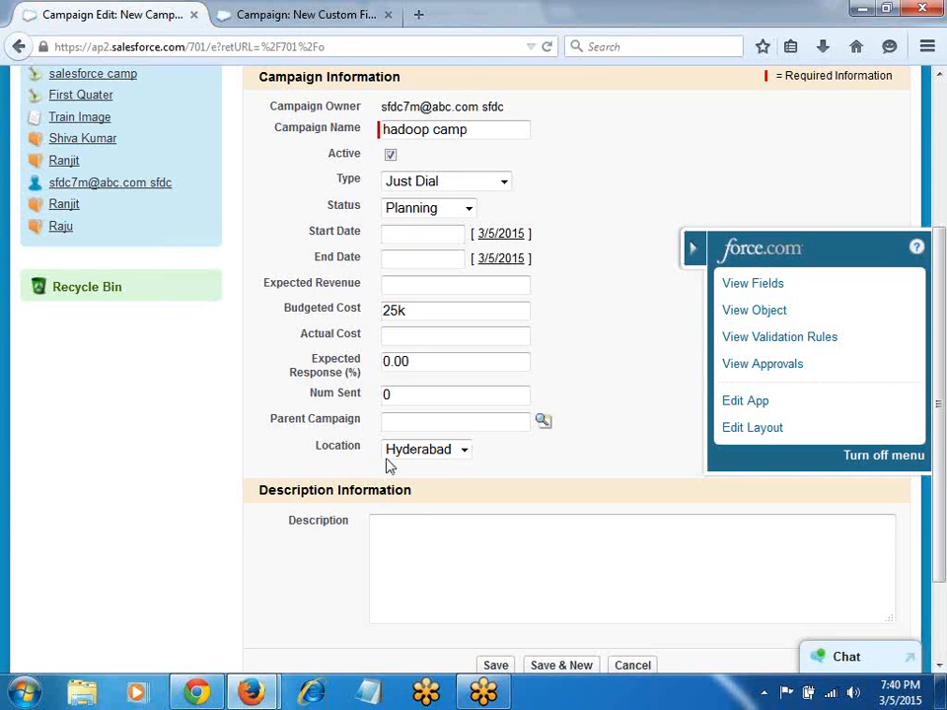
key("ctrl+Tab")
Step: Make Concern Person required and unique, then save it to the Campaign Layout
left_click(349, 457)
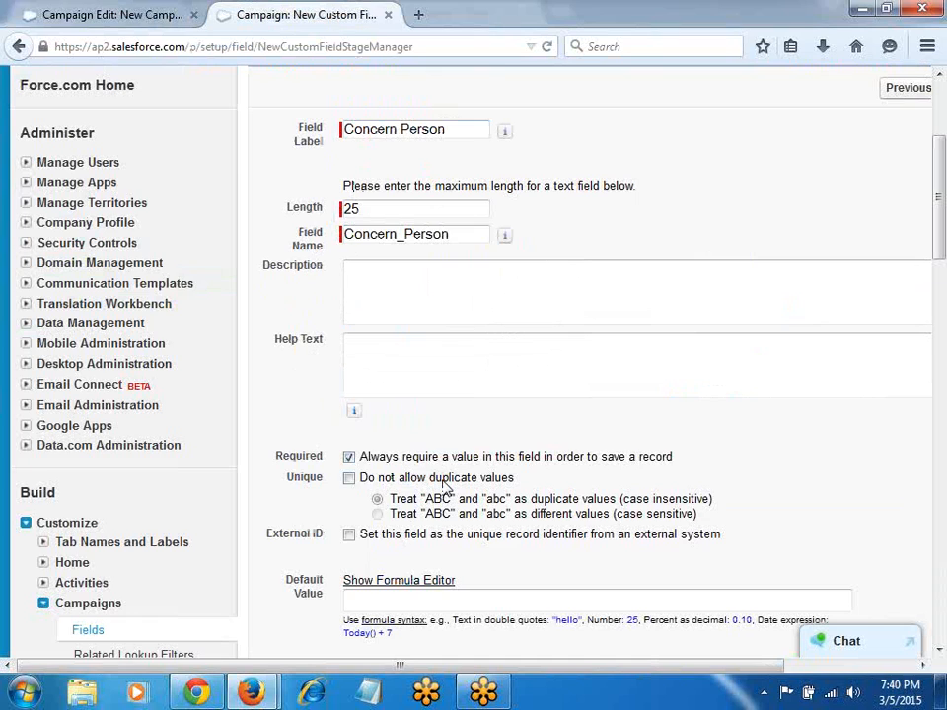
left_click(349, 480)
scroll(433, 488, "down", 4)
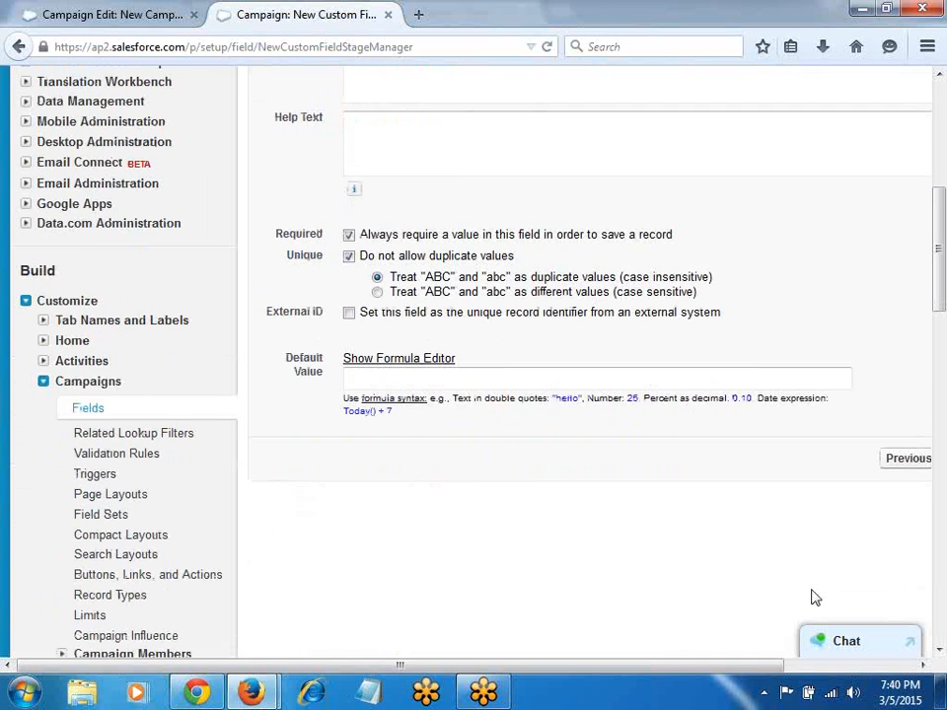
left_click_drag(678, 671, 806, 671)
left_click(837, 468)
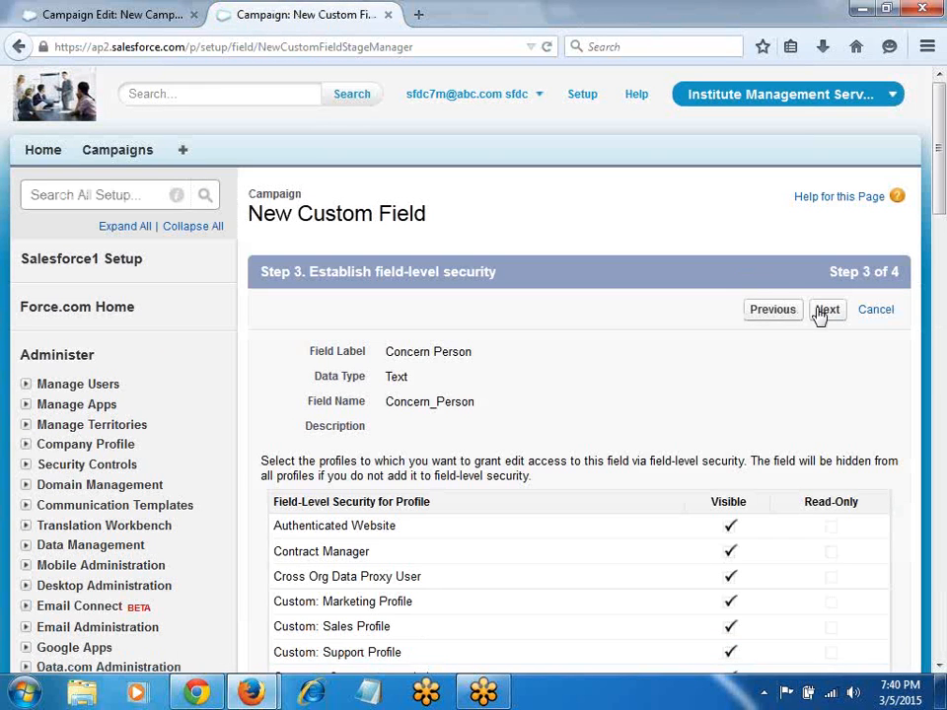
left_click(825, 311)
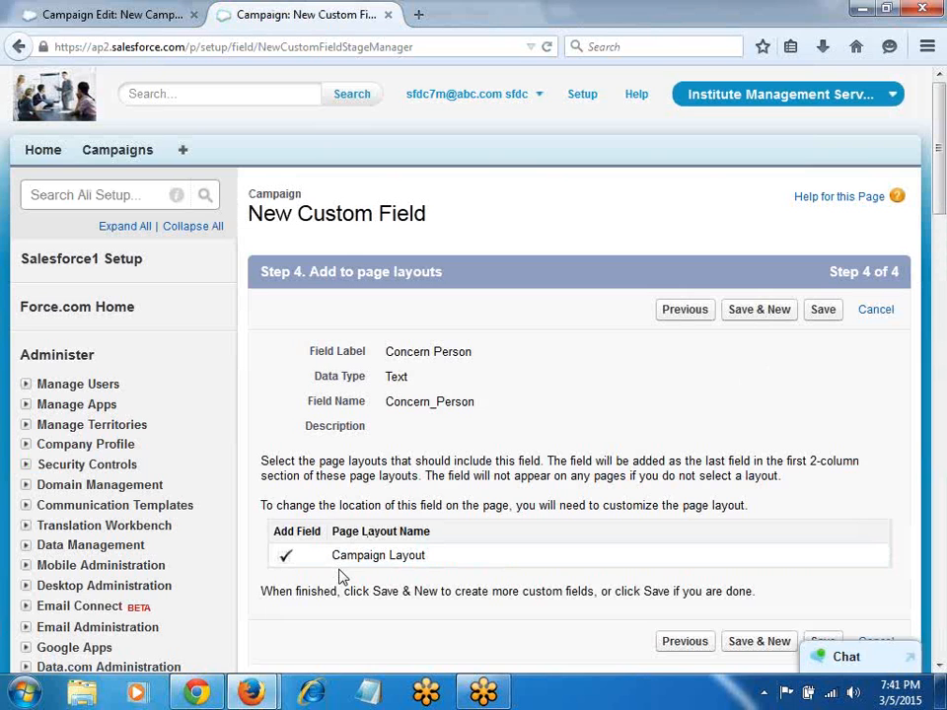
left_click(822, 312)
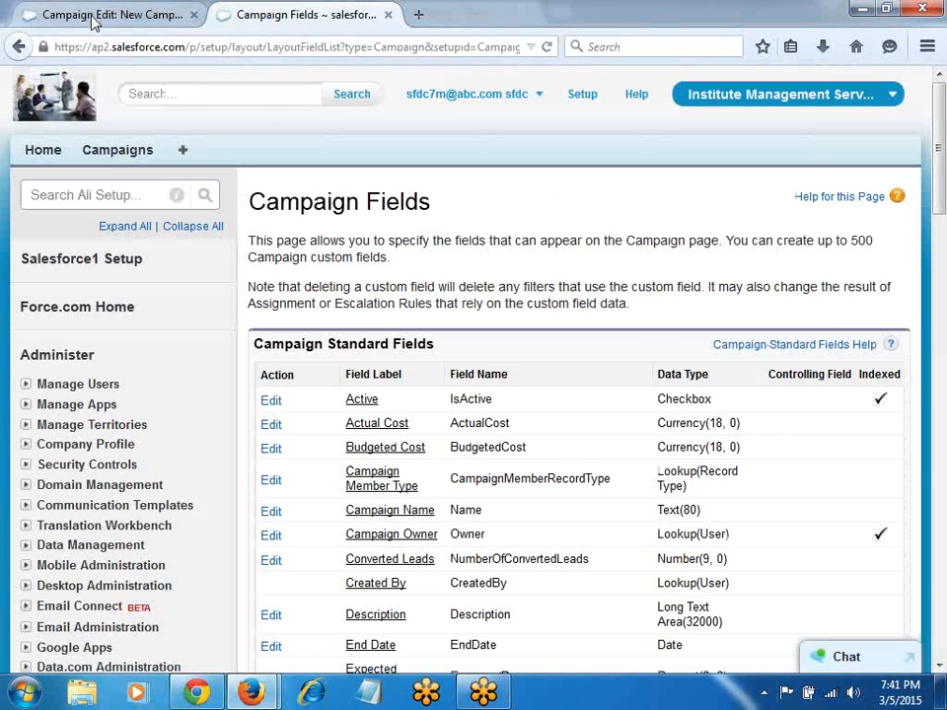
Step: Reload the hadoop camp form to show Concern Person and attempt a save
left_click(92, 17)
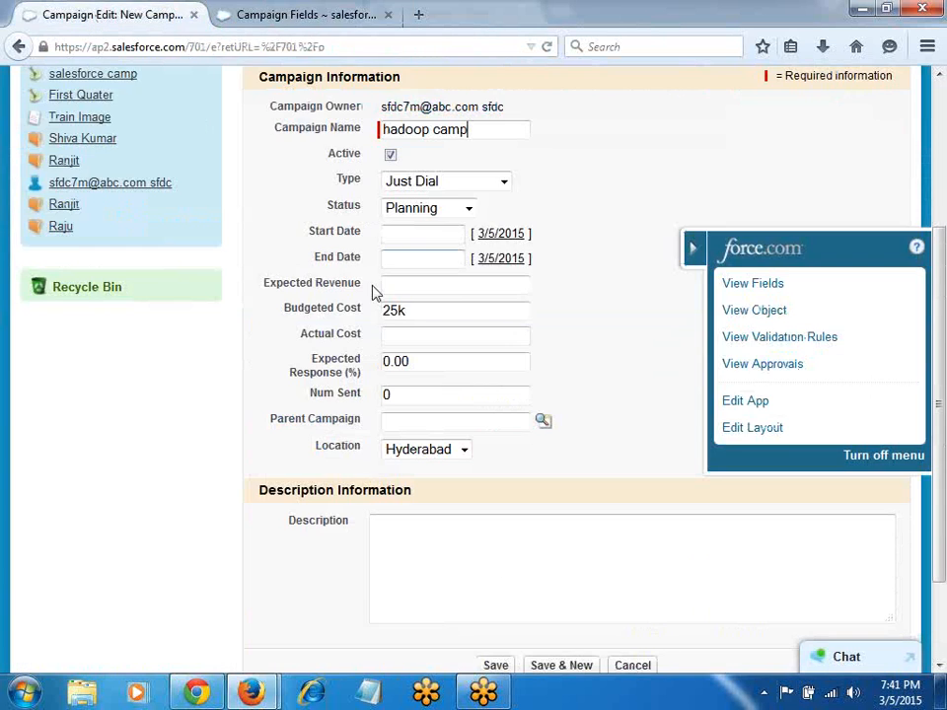
key("F5")
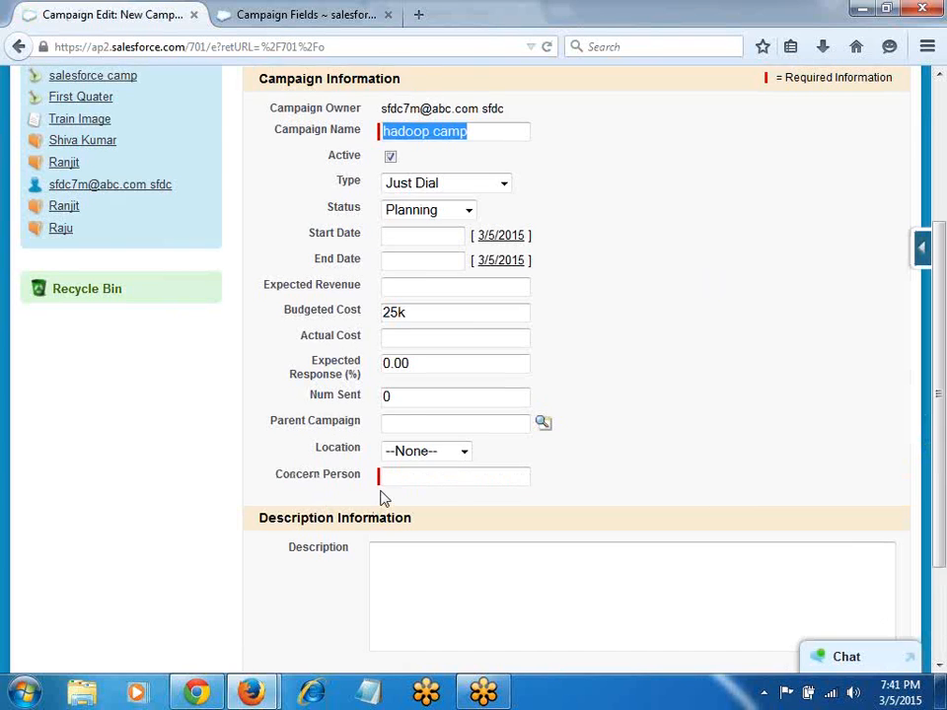
scroll(383, 498, "up", 4)
left_click(498, 265)
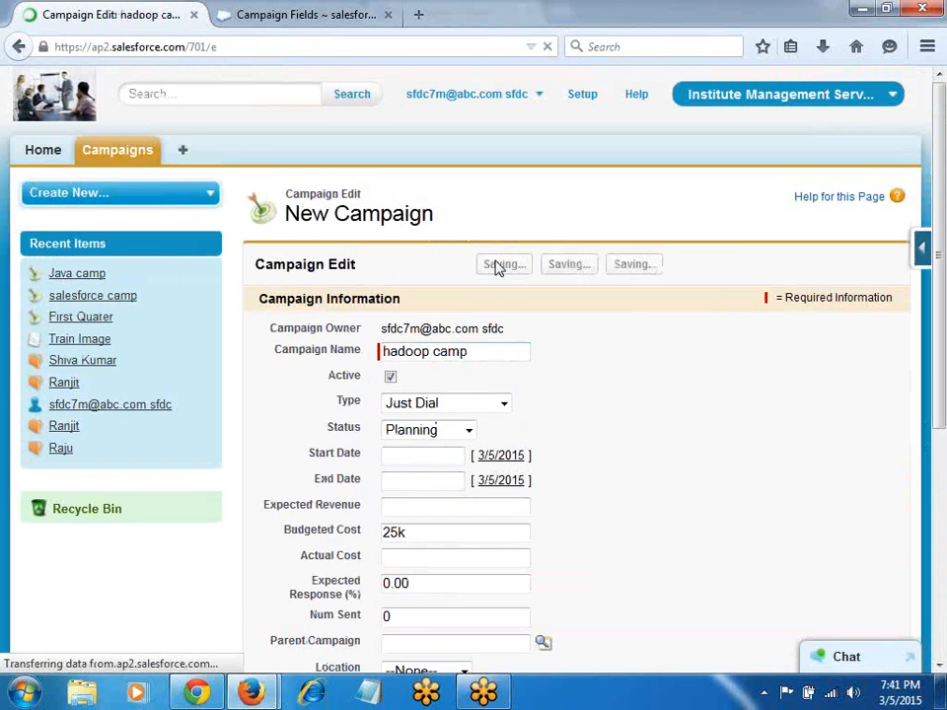
Step: Set Location to Hyderabad, enter the concern person's name, and save the campaign
scroll(572, 349, "down", 4)
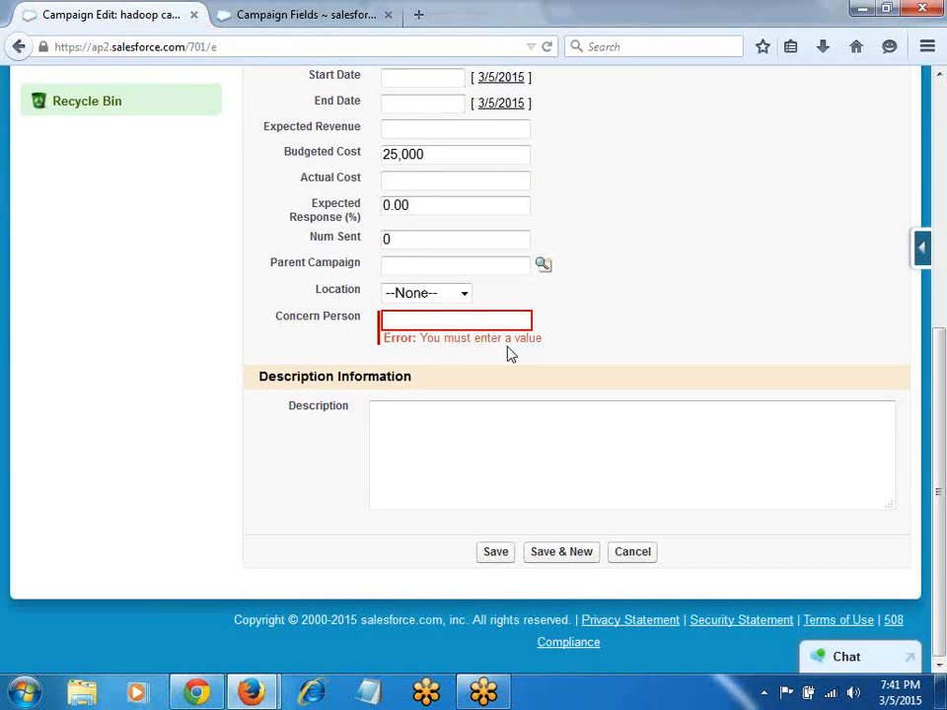
left_click(460, 296)
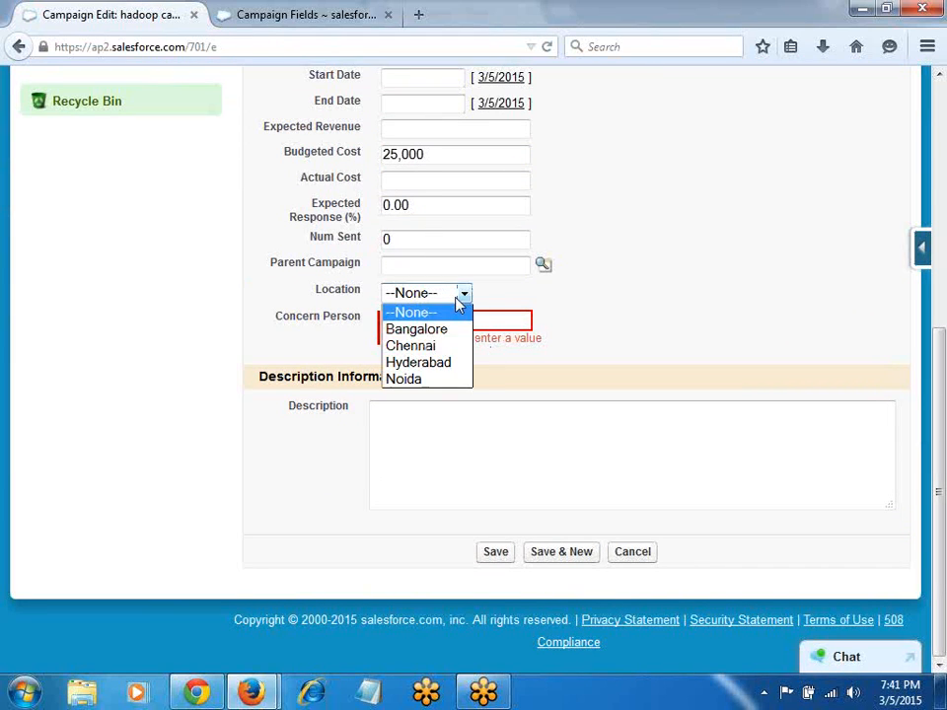
left_click(422, 362)
left_click(422, 319)
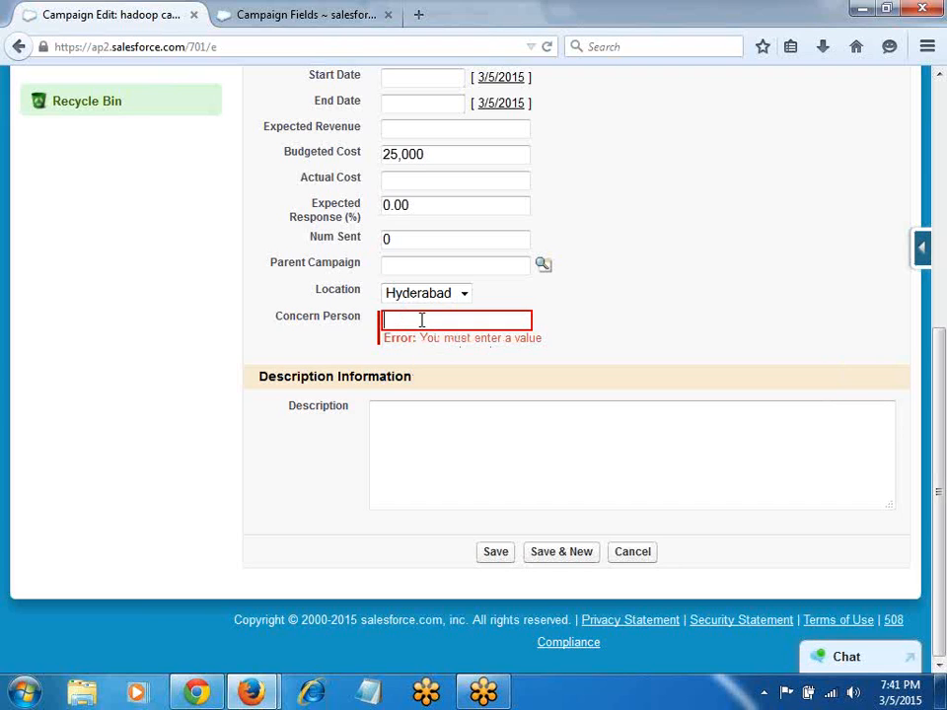
type("Rajesh")
left_click(498, 556)
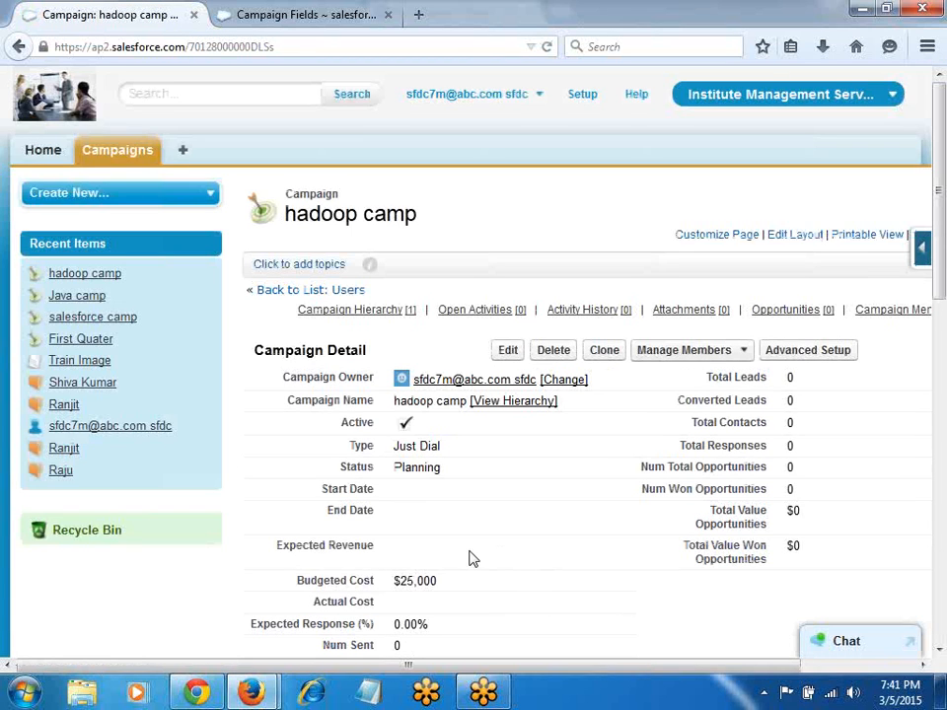
Step: Start a new active Conference campaign named Oracle Camp
left_click(114, 154)
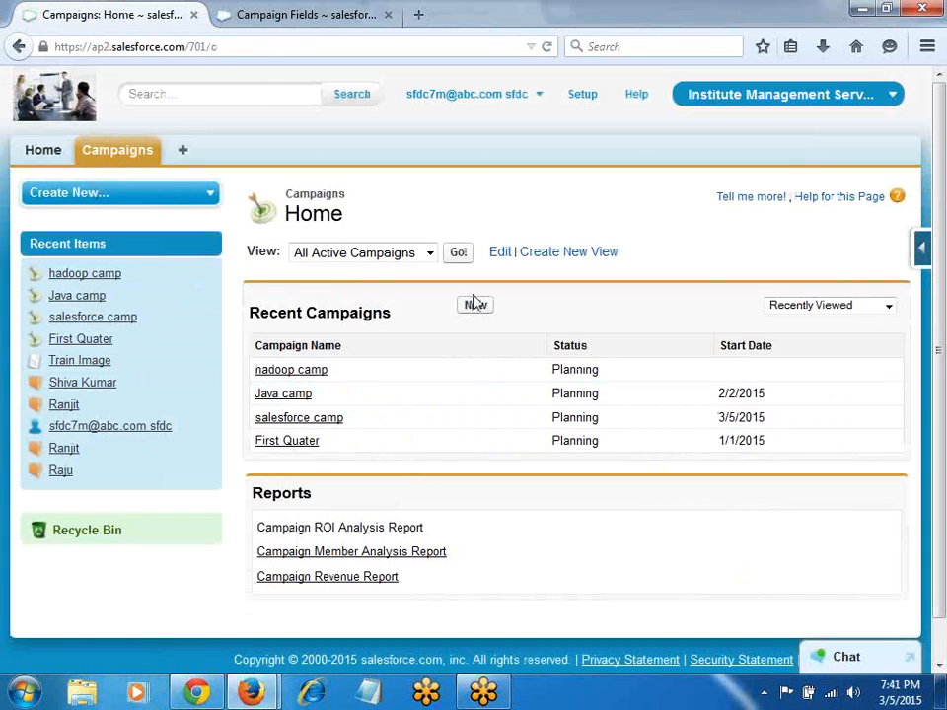
left_click(473, 304)
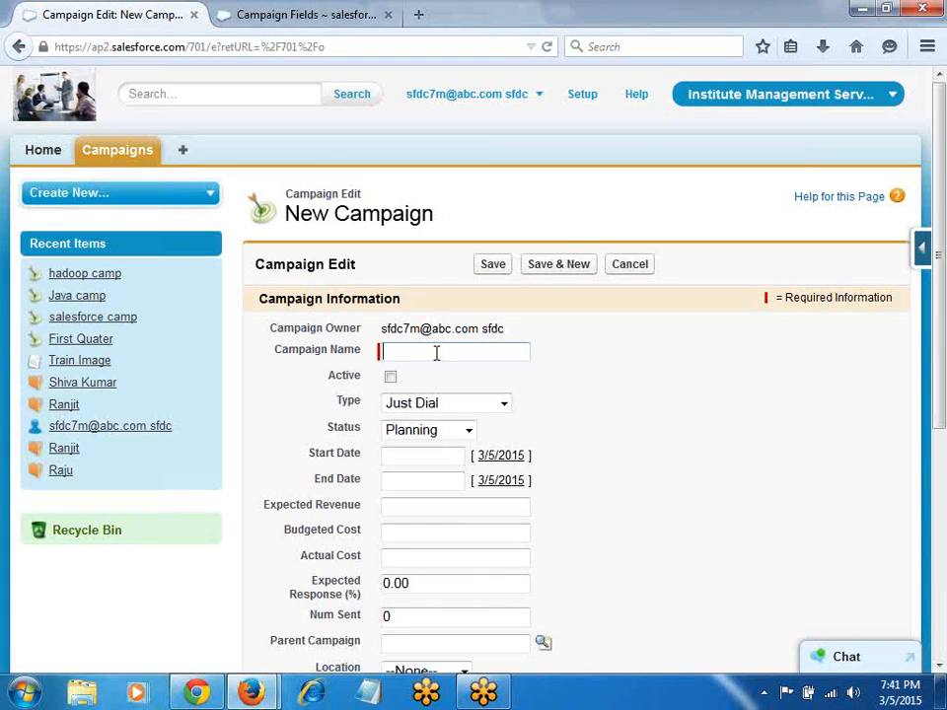
type("Oracle Camp")
left_click(390, 375)
left_click(414, 404)
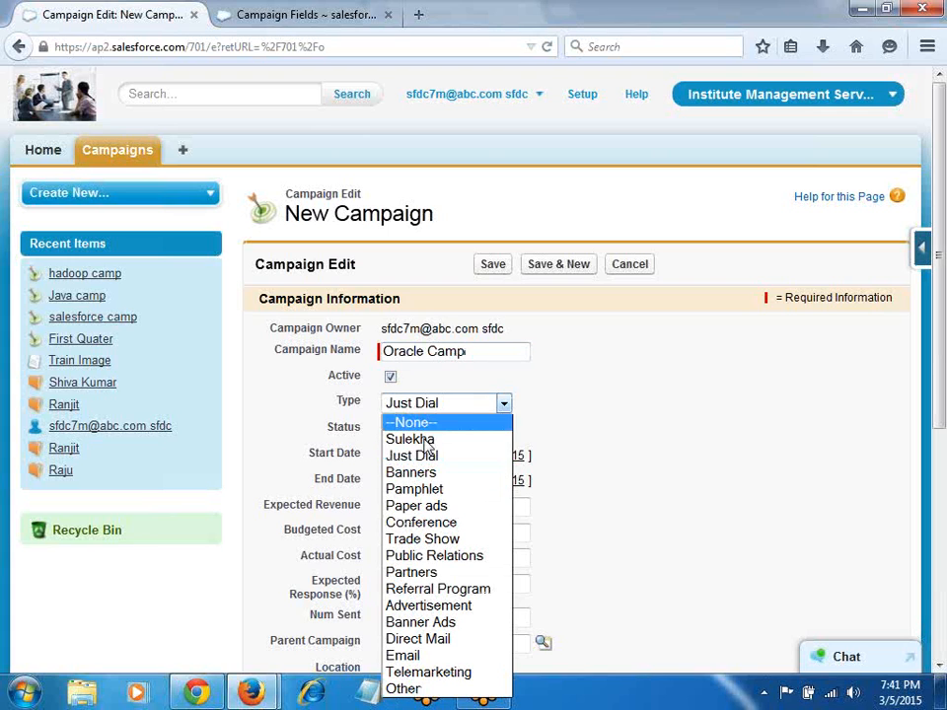
left_click(446, 521)
Step: Enter Budgeted Cost 35k, Location Chennai and the concern person's name, then submit
scroll(499, 543, "down", 4)
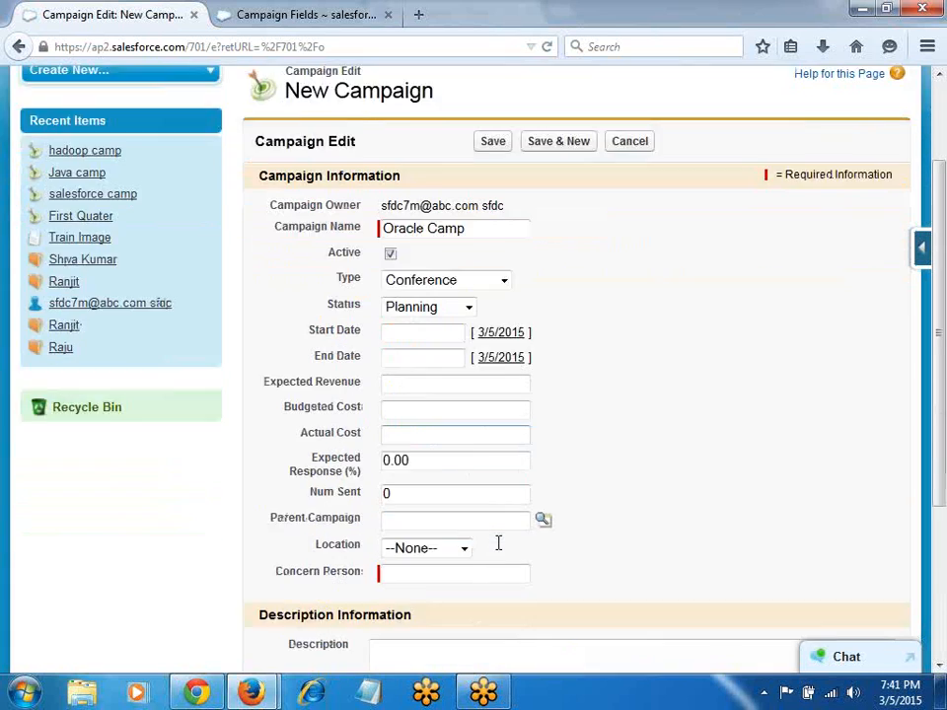
left_click(397, 312)
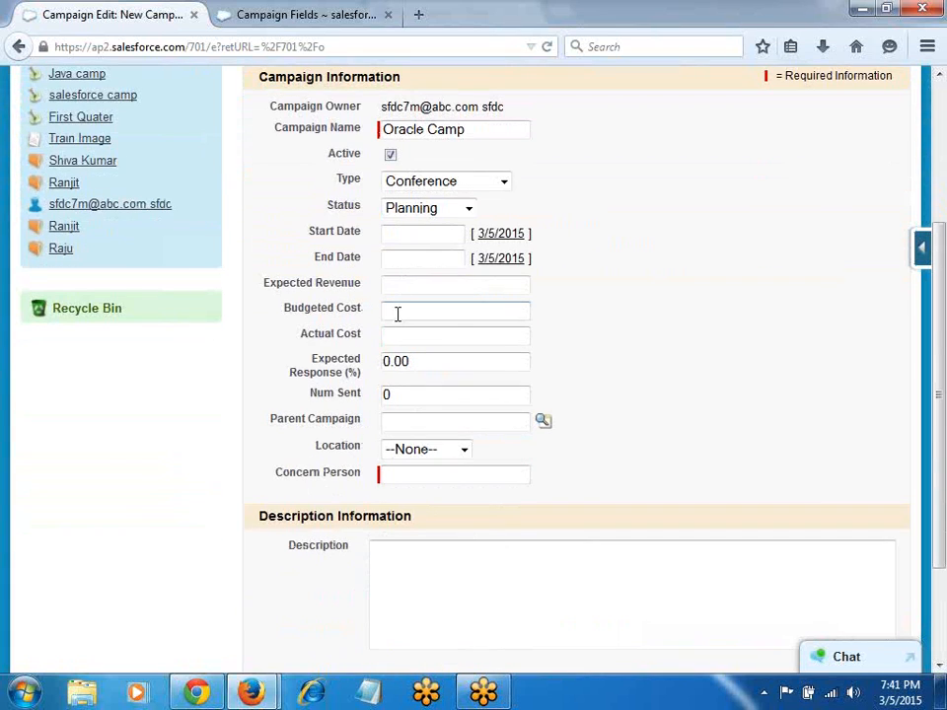
type("345k")
key("BackSpace")
key("BackSpace")
key("BackSpace")
type("5k")
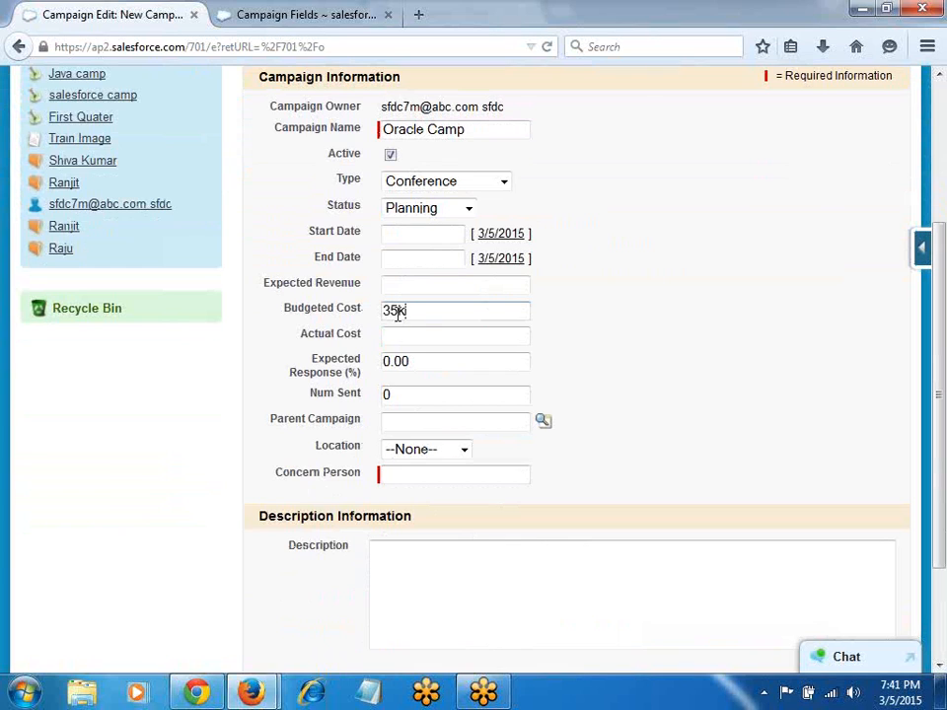
left_click(434, 450)
left_click(432, 503)
left_click(428, 474)
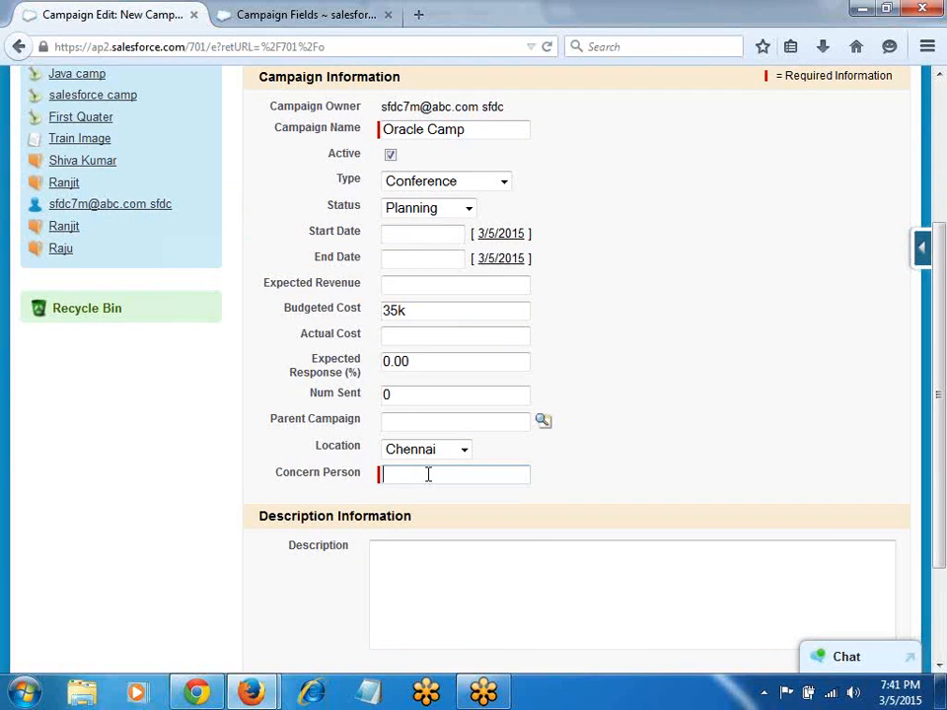
type("Rajesh")
scroll(428, 474, "up", 4)
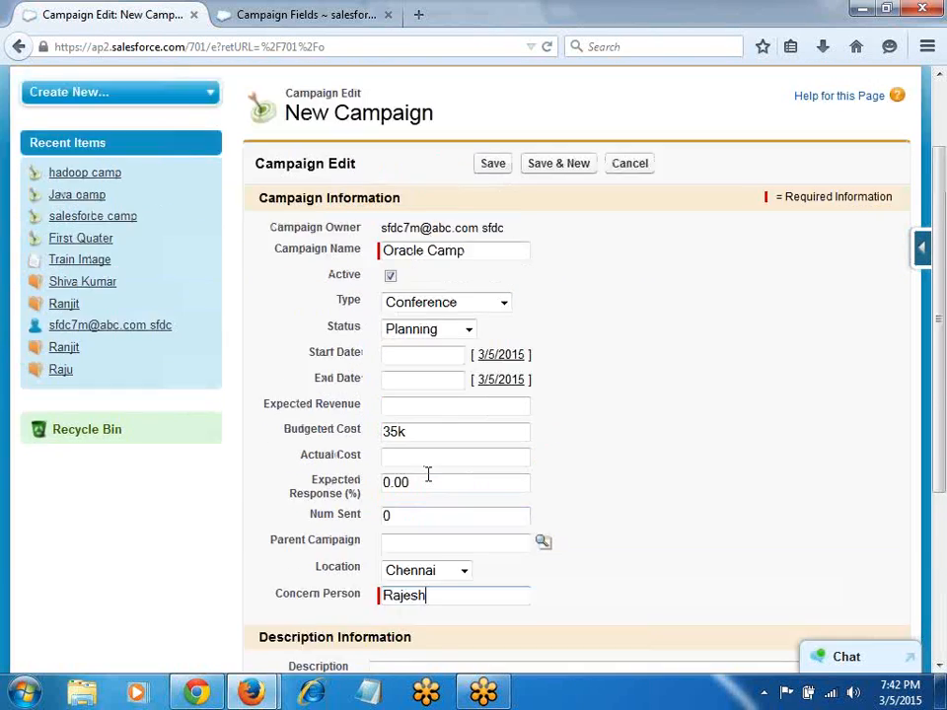
left_click(498, 264)
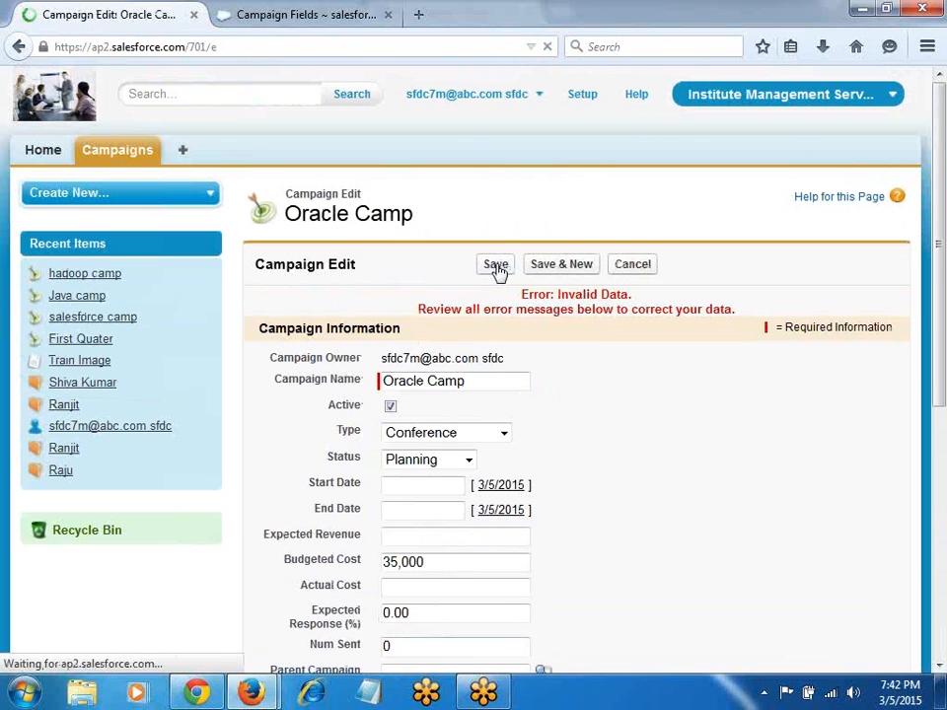
Step: Check the Campaigns home page, then return to the Oracle Camp edit form
scroll(479, 393, "down", 4)
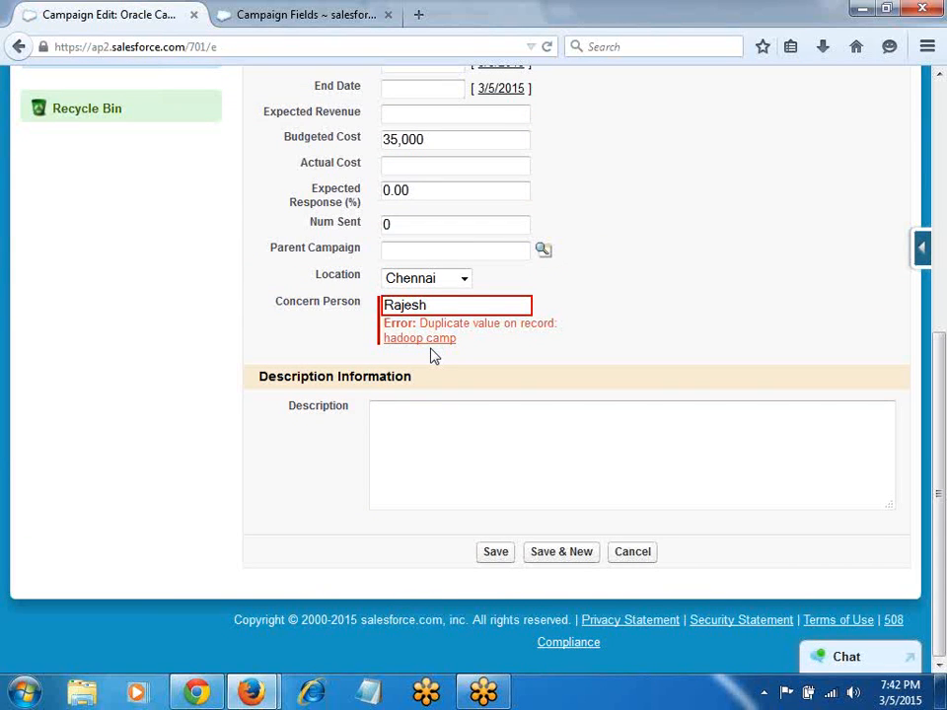
scroll(430, 353, "up", 4)
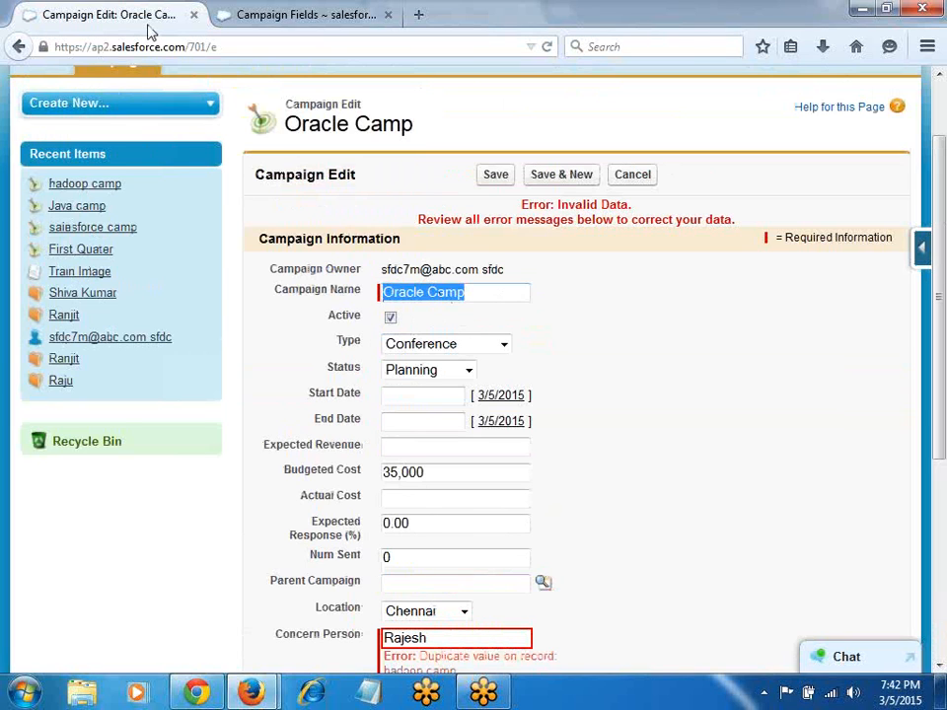
left_click(262, 20)
left_click(140, 151)
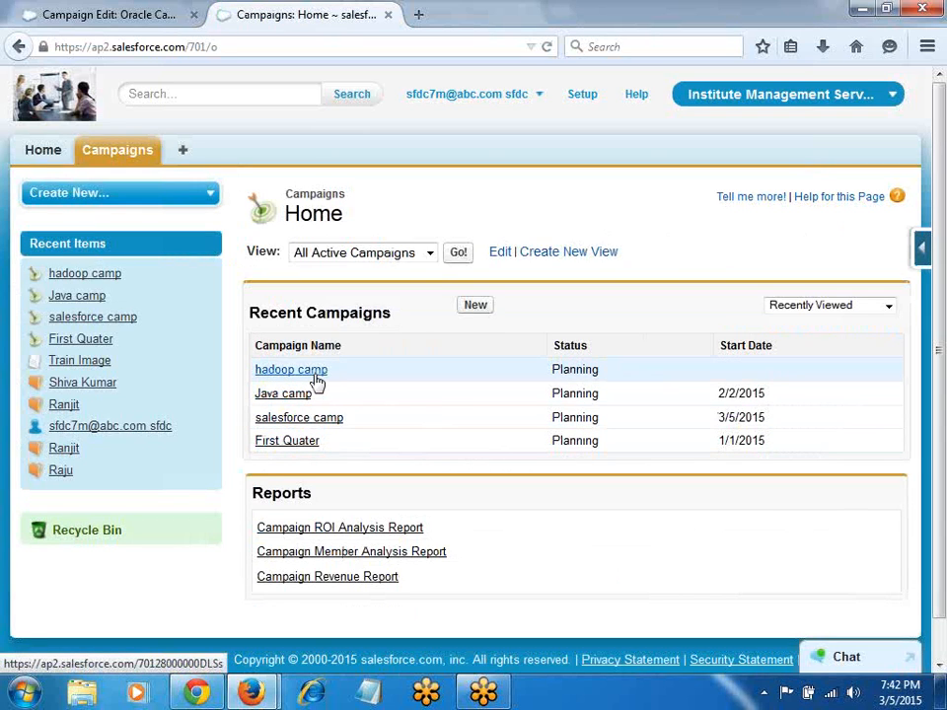
left_click(107, 24)
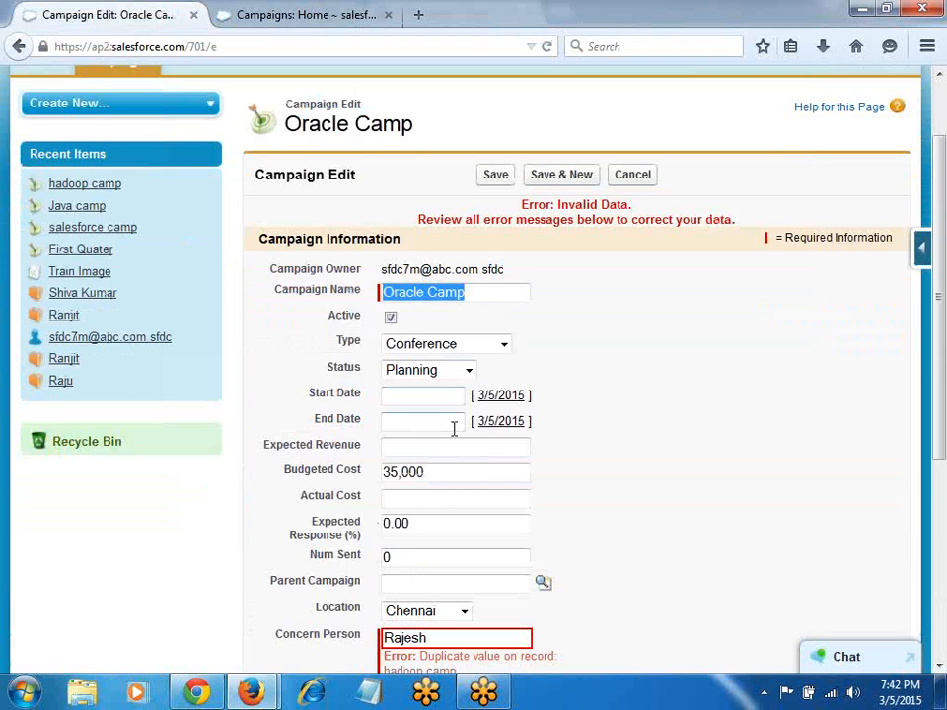
scroll(453, 427, "down", 2)
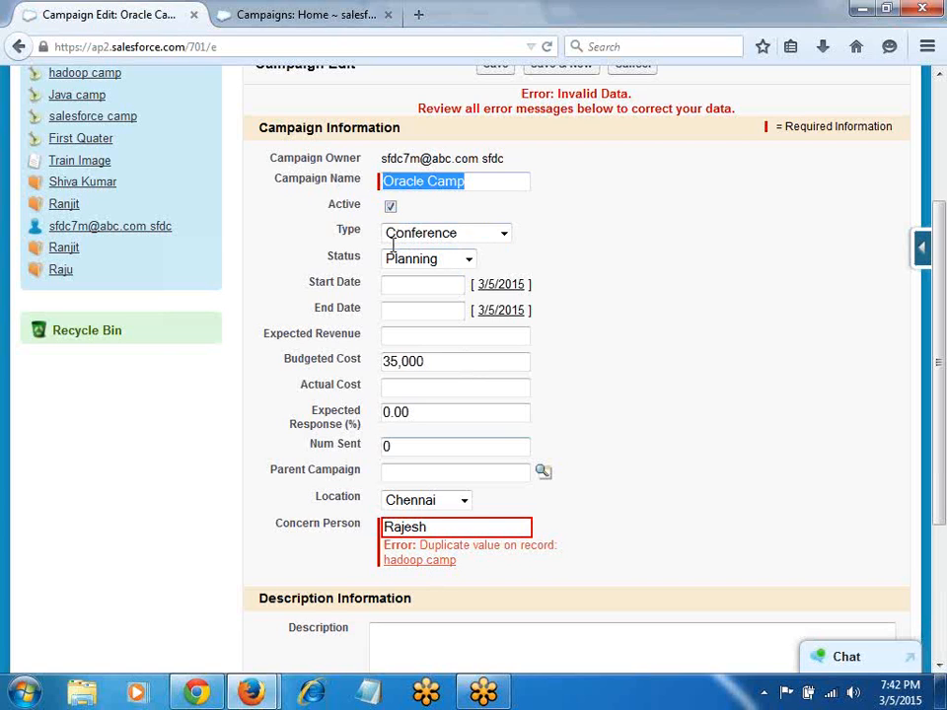
Step: Replace the duplicate Concern Person value with a different person's name
left_click(442, 524)
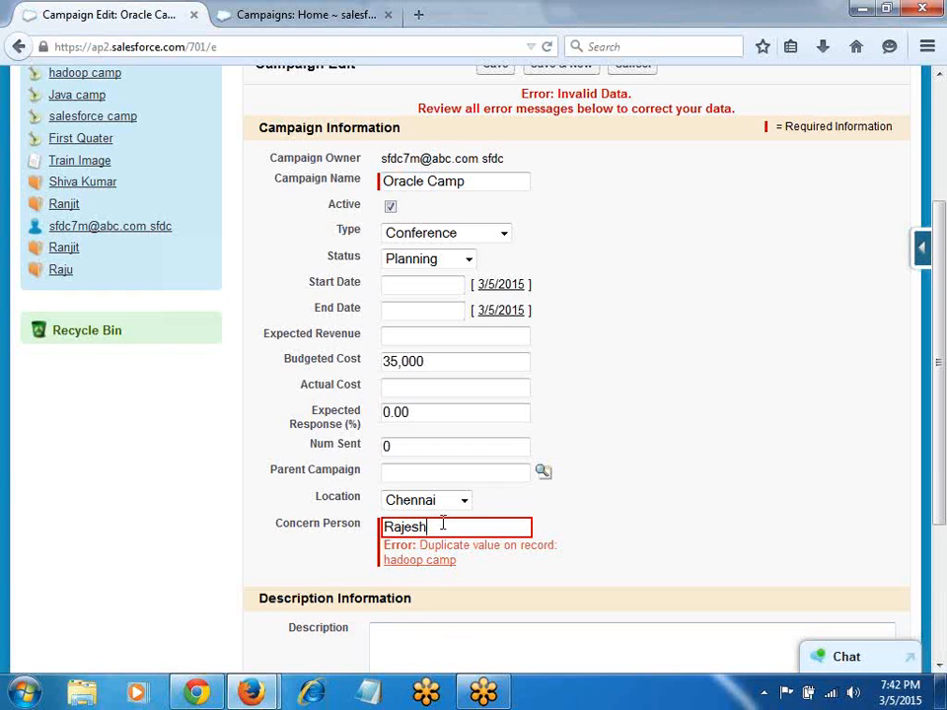
left_click_drag(424, 525, 347, 530)
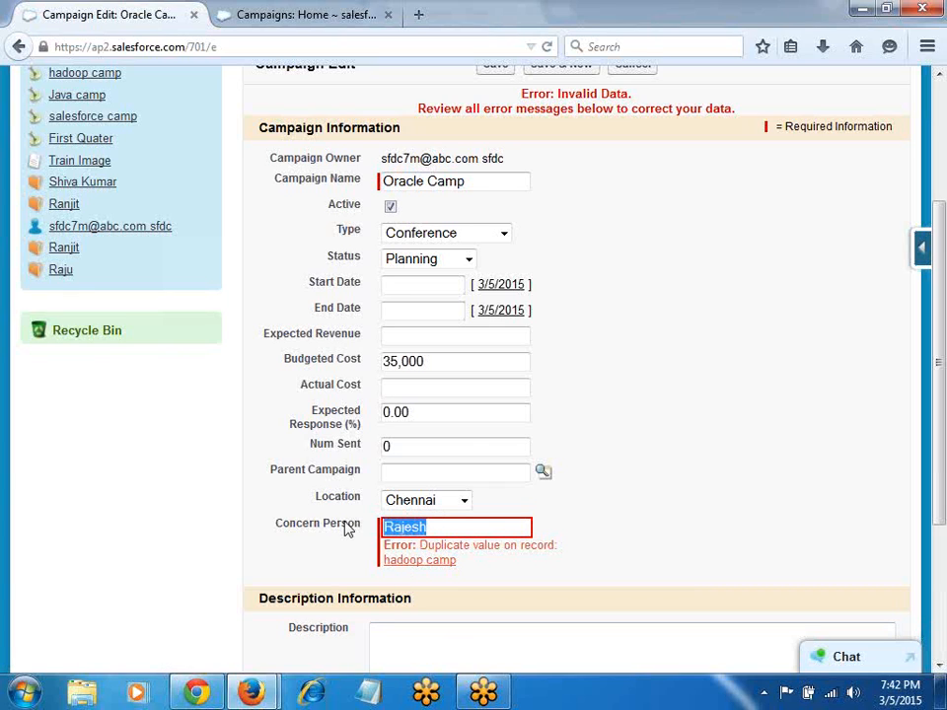
type("n")
key("BackSpace")
type("Naresh")
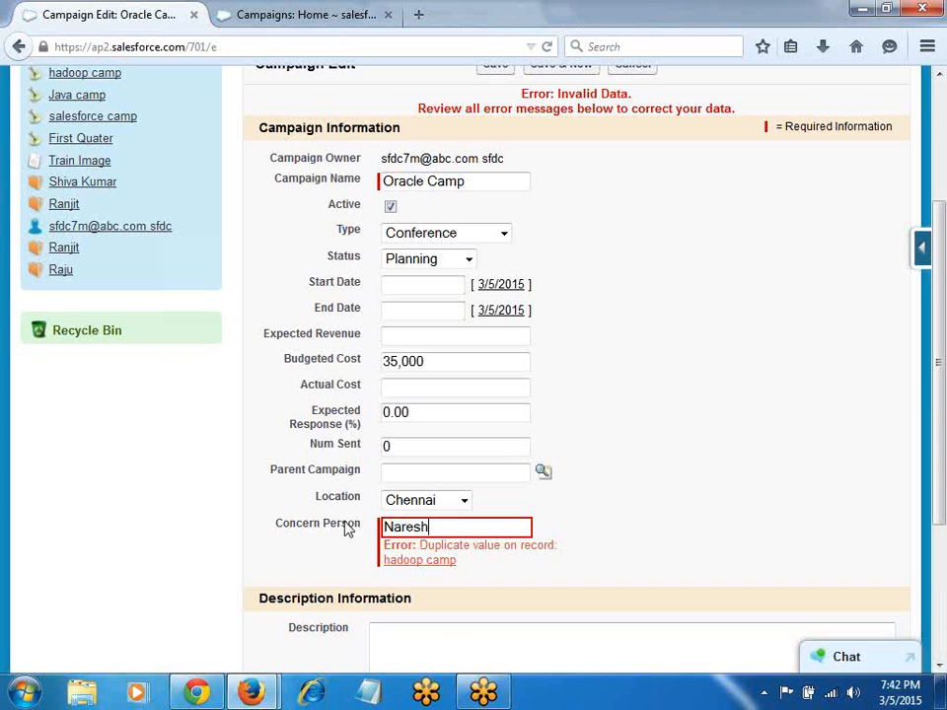
Step: Set Location to Hyderabad and save the Oracle Camp campaign
left_click(460, 500)
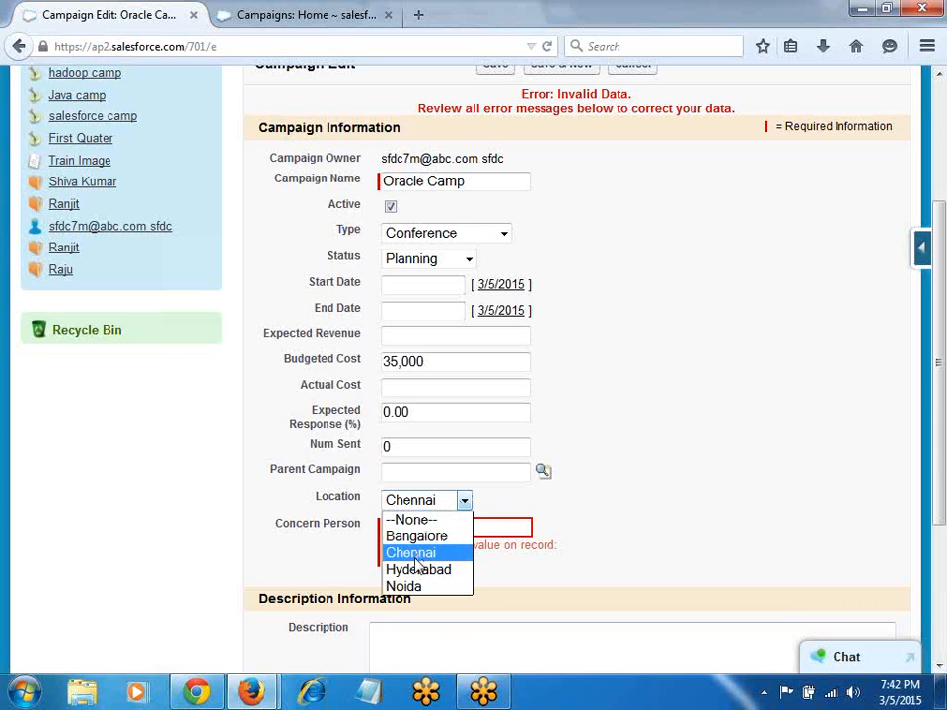
left_click(415, 571)
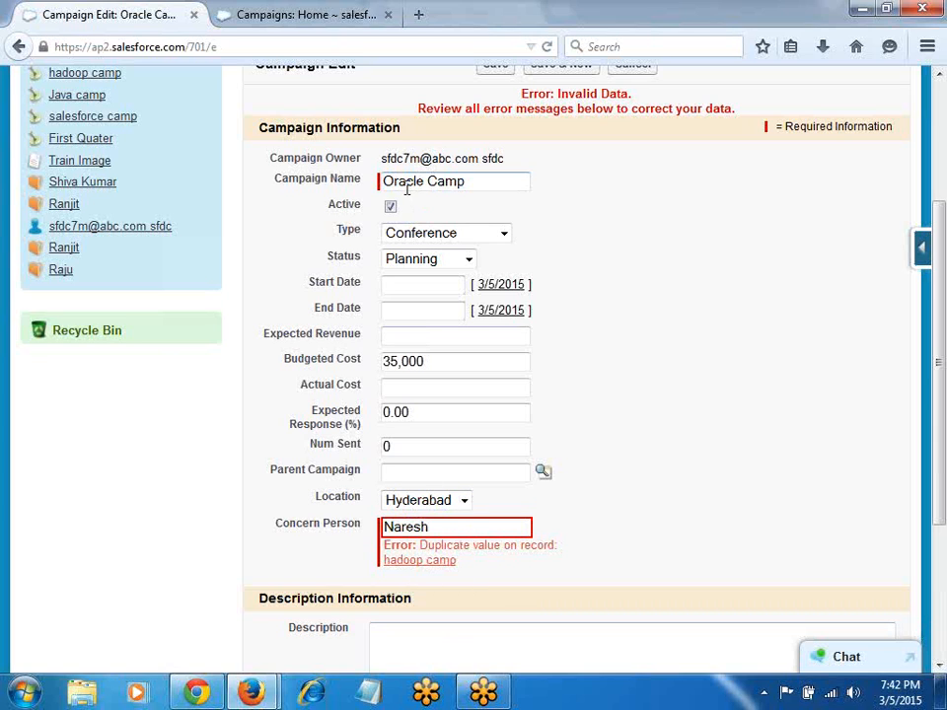
scroll(454, 582, "down", 3)
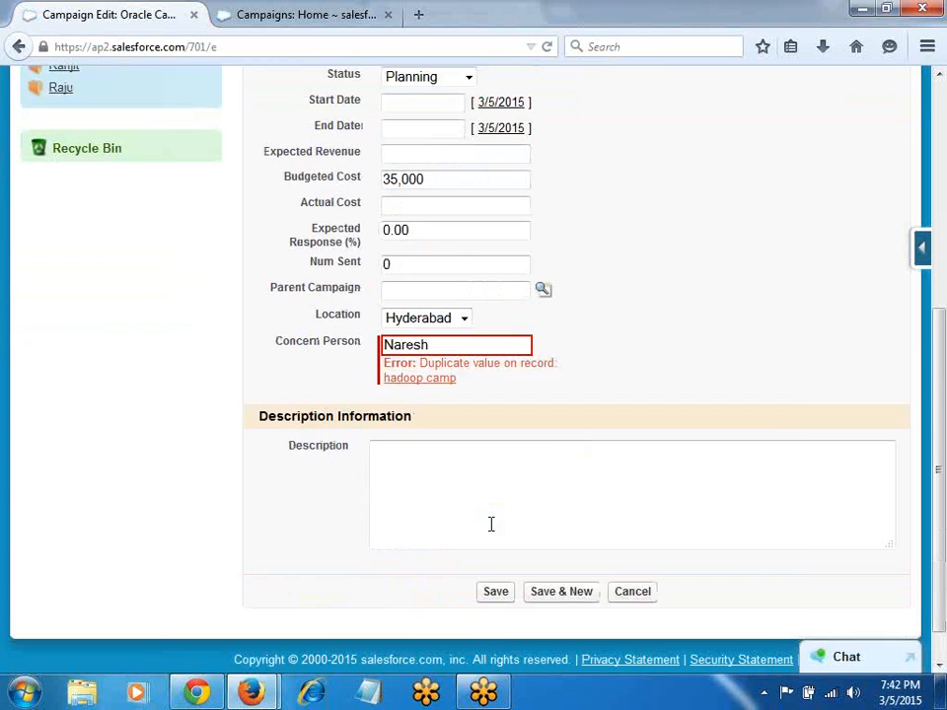
left_click(485, 559)
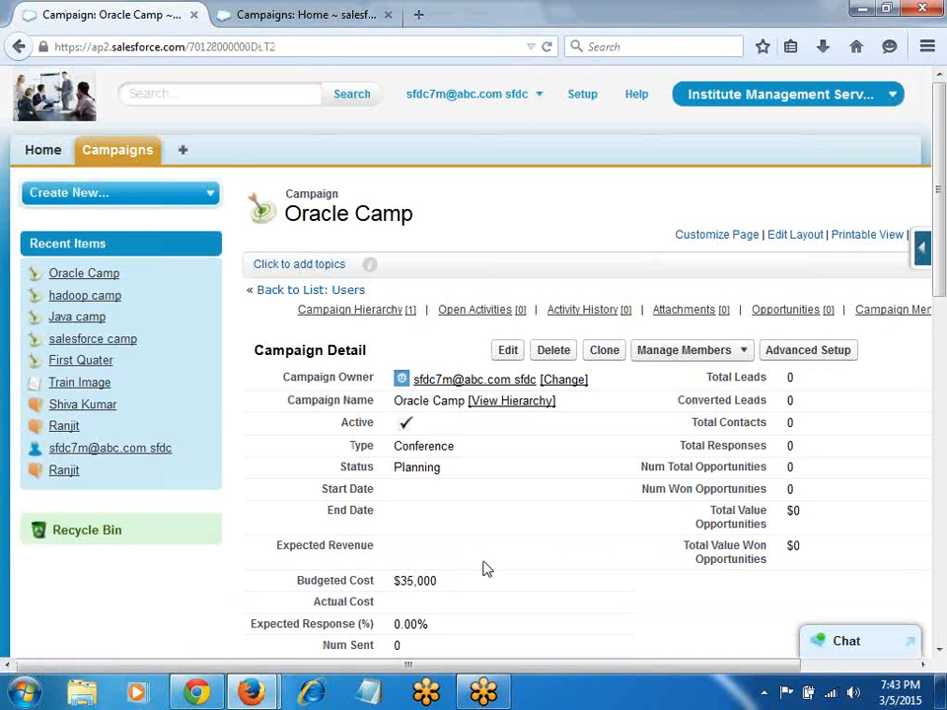
key("alt+Tab")
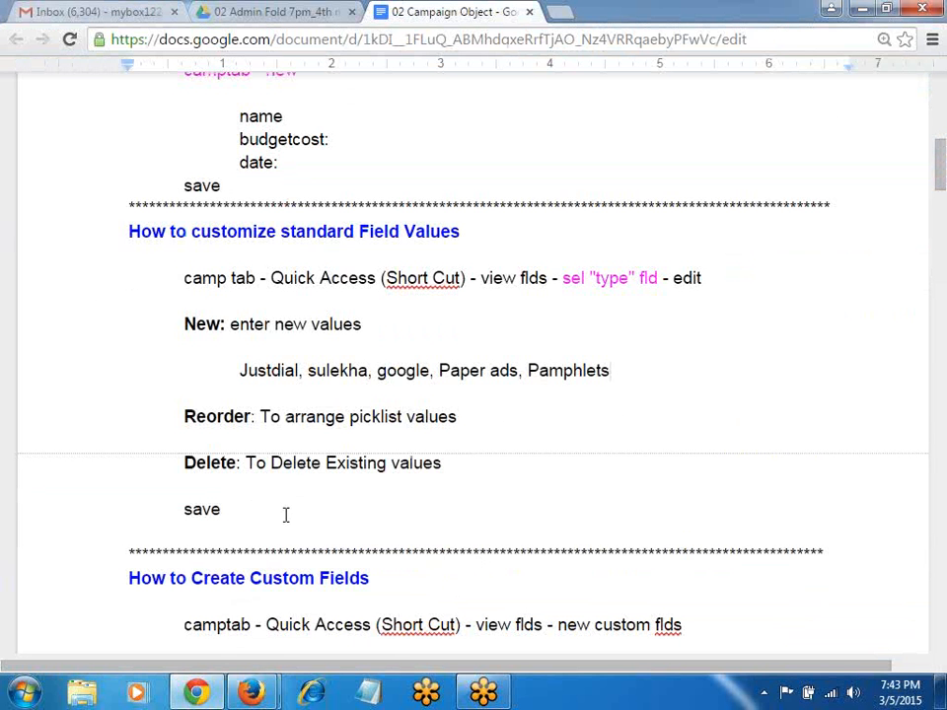
scroll(285, 514, "down", 4)
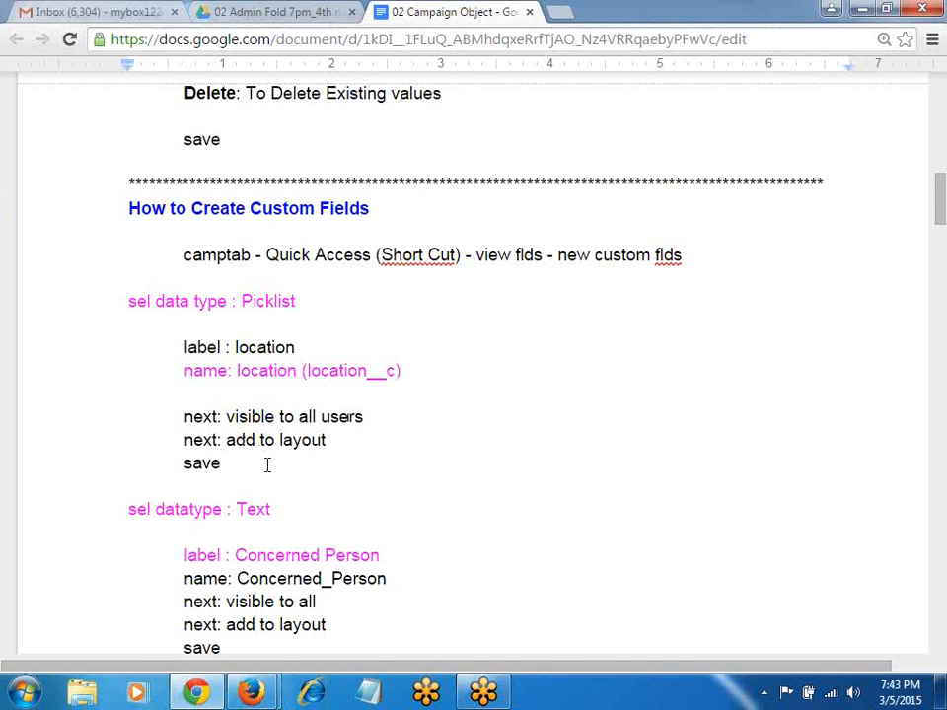
scroll(267, 464, "down", 2)
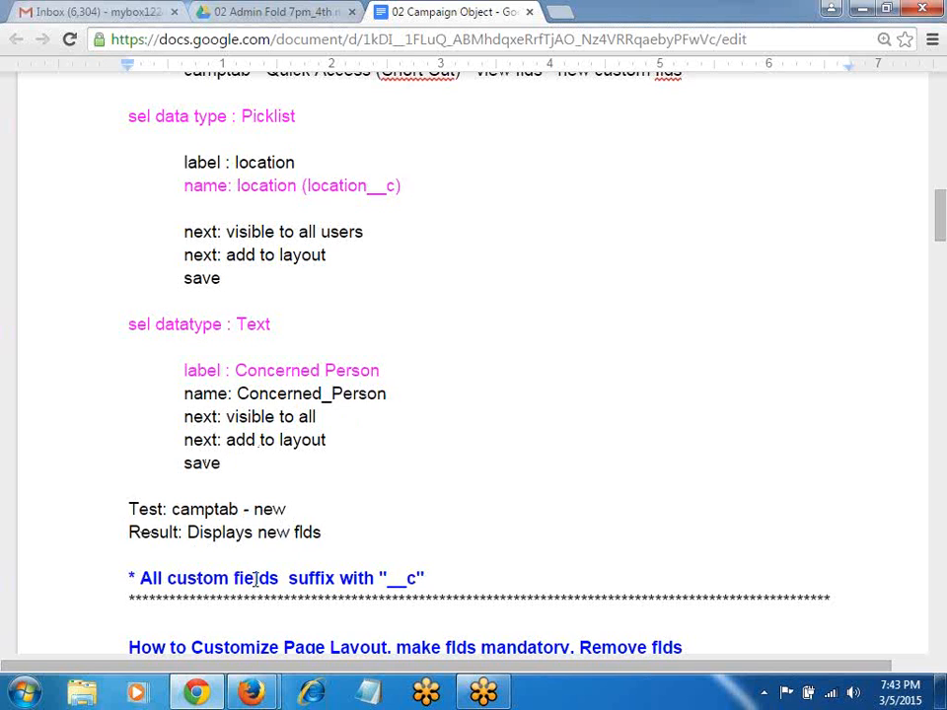
scroll(327, 578, "up", 1)
scroll(328, 578, "down", 1)
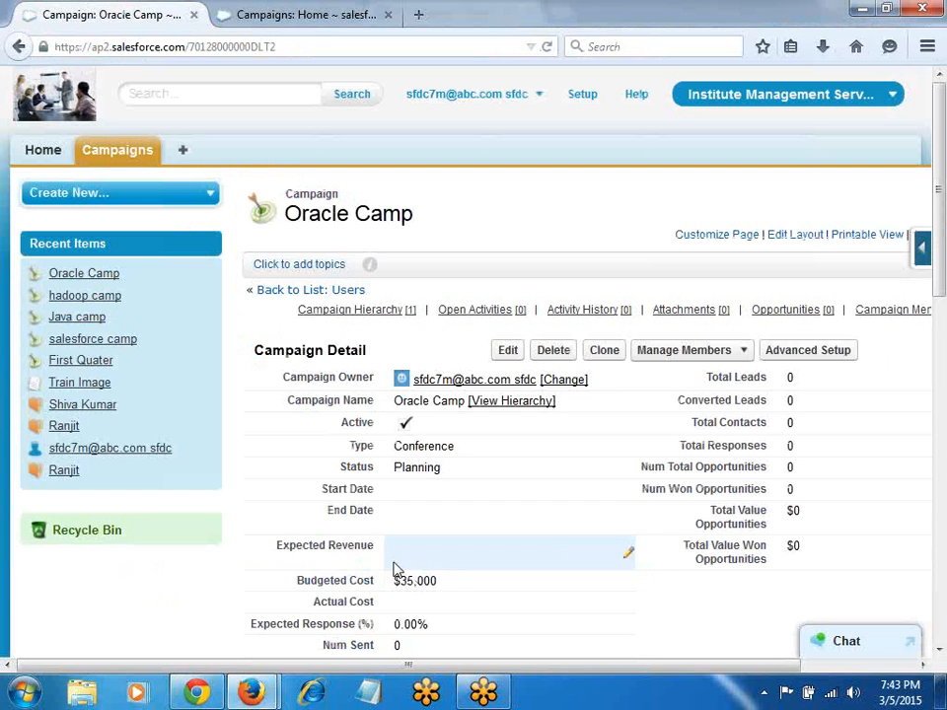
key("alt+Tab")
Step: Review the campaign fields list via View Fields, then return to Campaigns home
left_click(263, 15)
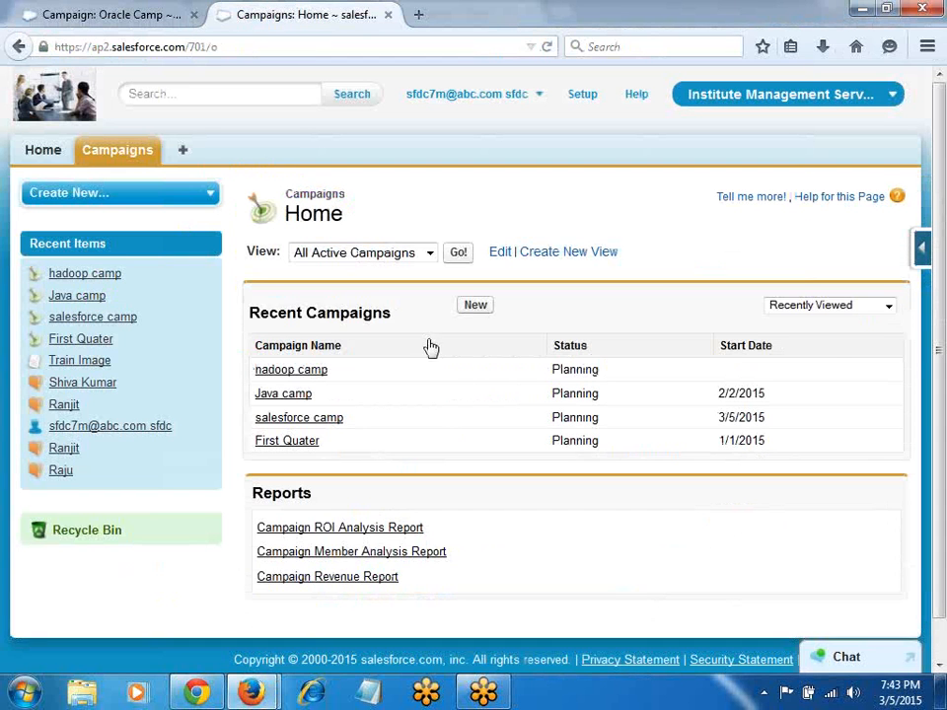
mouse_move(927, 255)
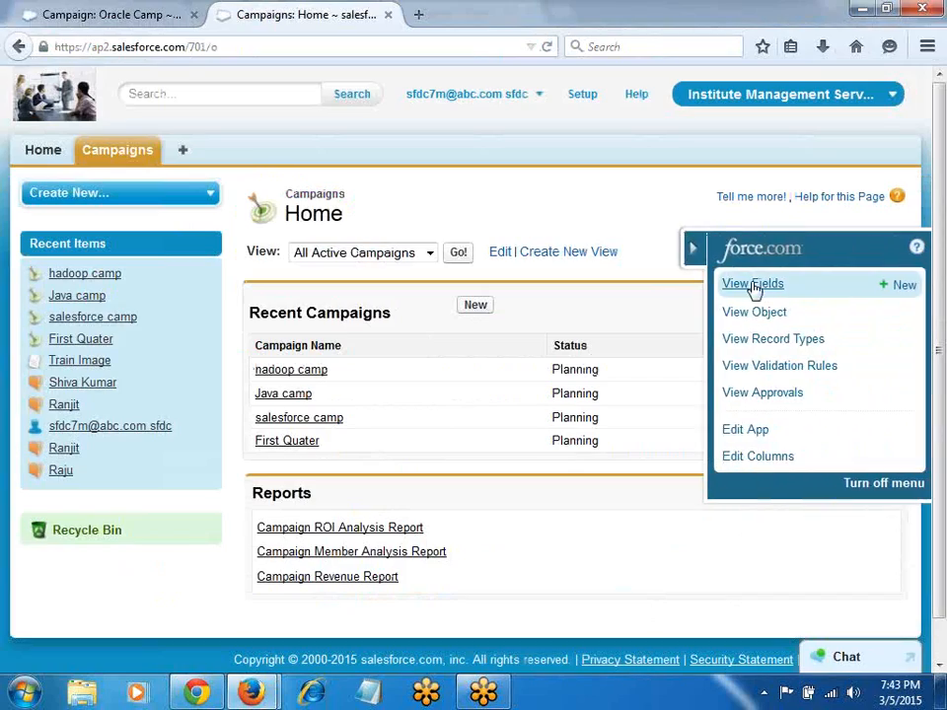
left_click(725, 288)
scroll(515, 335, "down", 15)
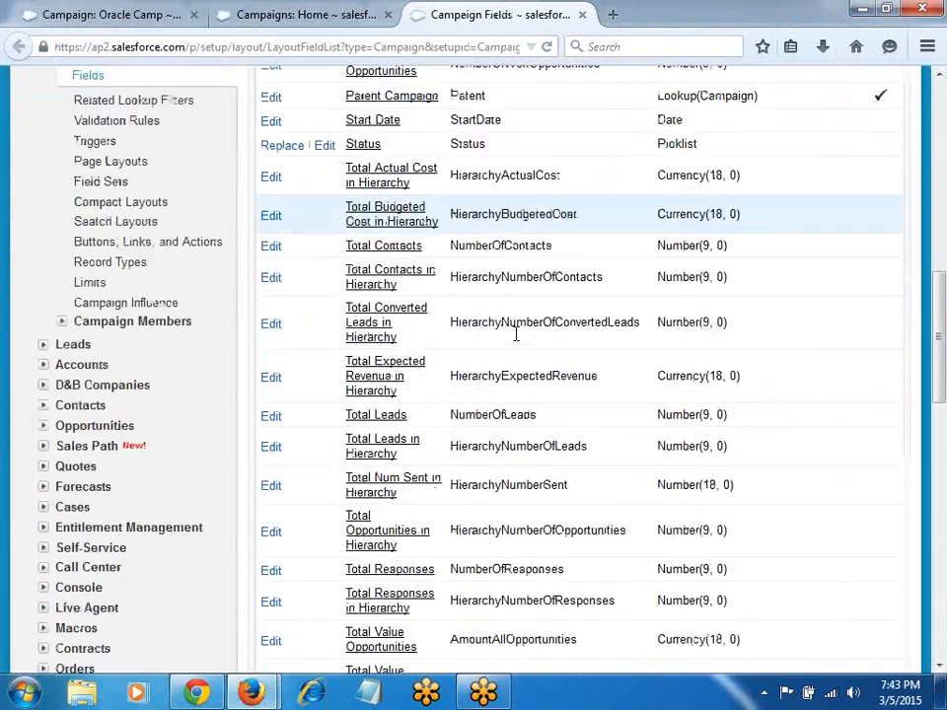
scroll(532, 229, "up", 3)
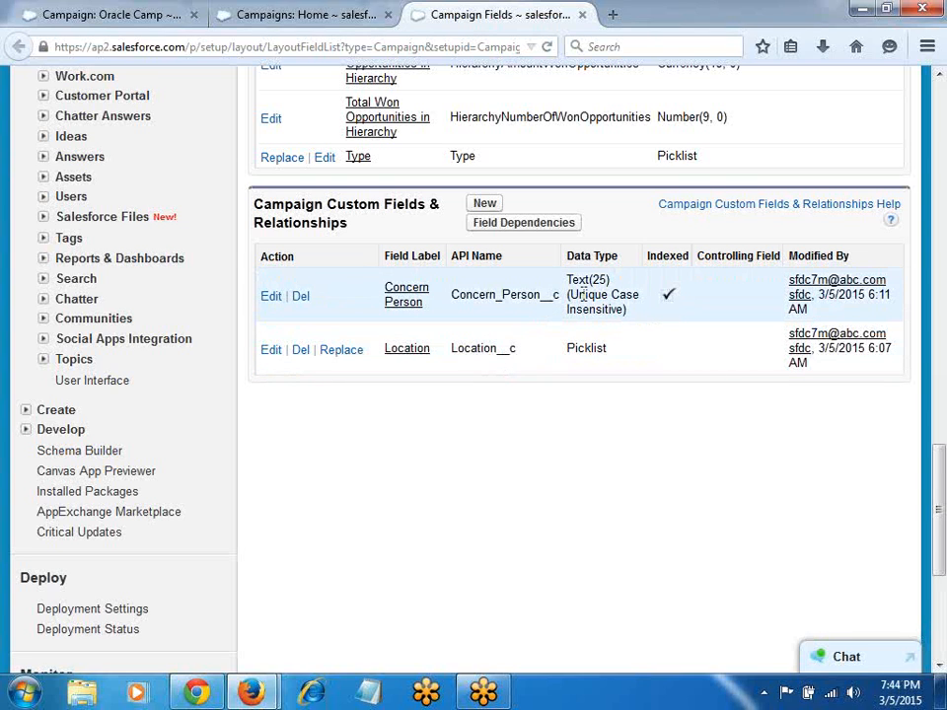
scroll(468, 383, "up", 15)
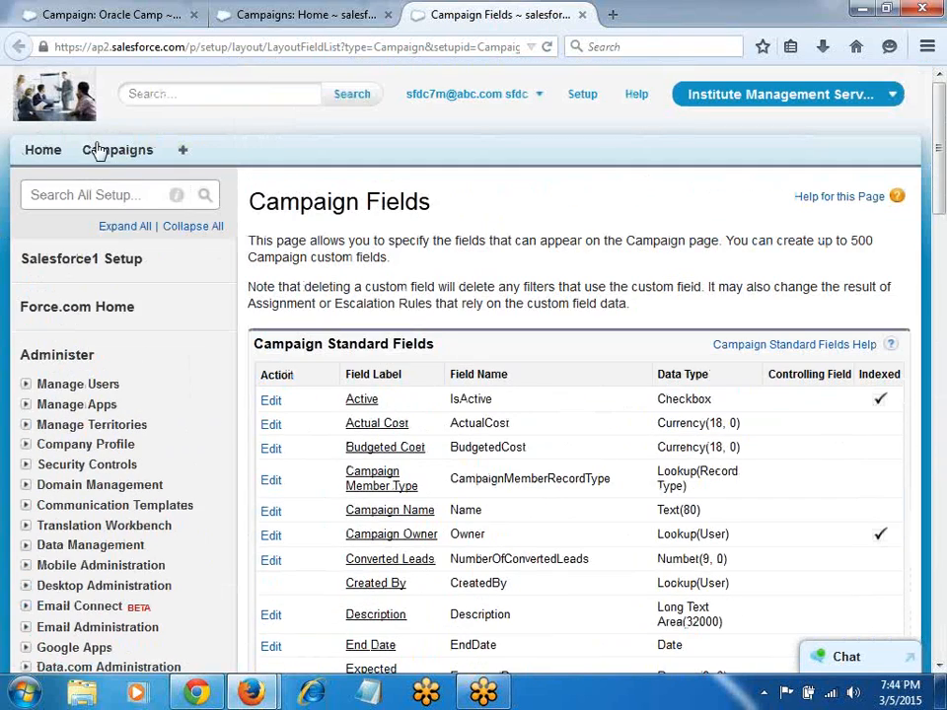
left_click(100, 155)
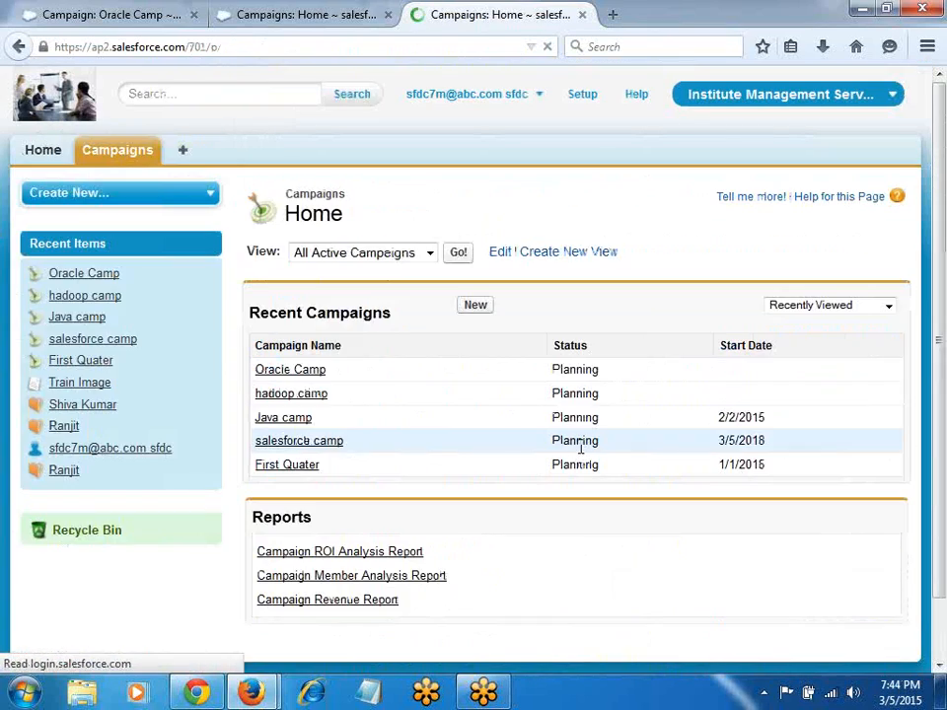
Step: Start a new campaign and inspect the Status and Type picklist values
left_click(473, 306)
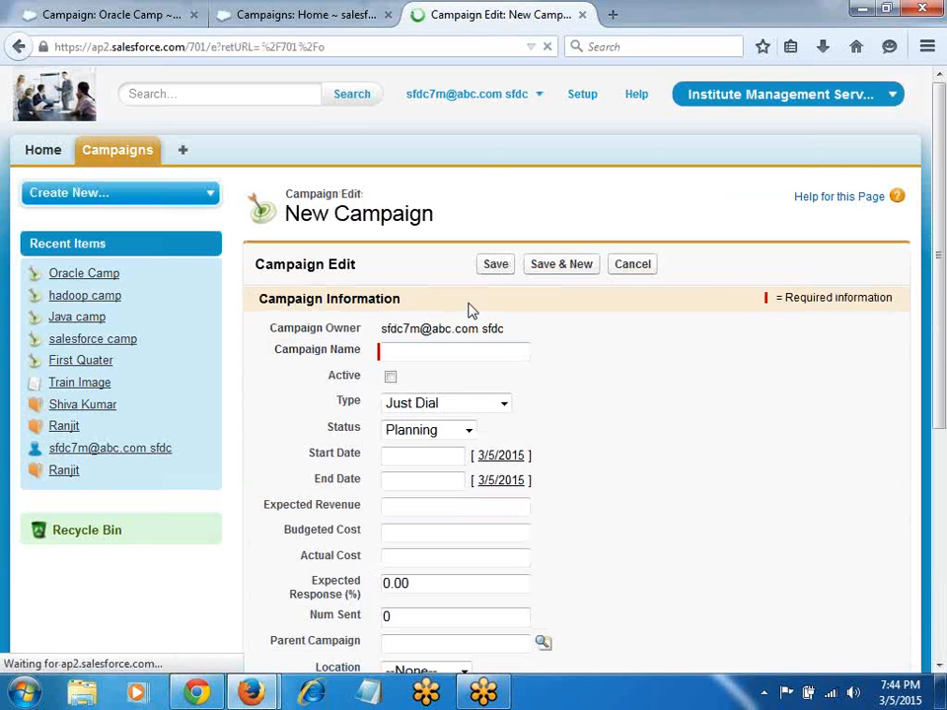
left_click(429, 436)
left_click(432, 404)
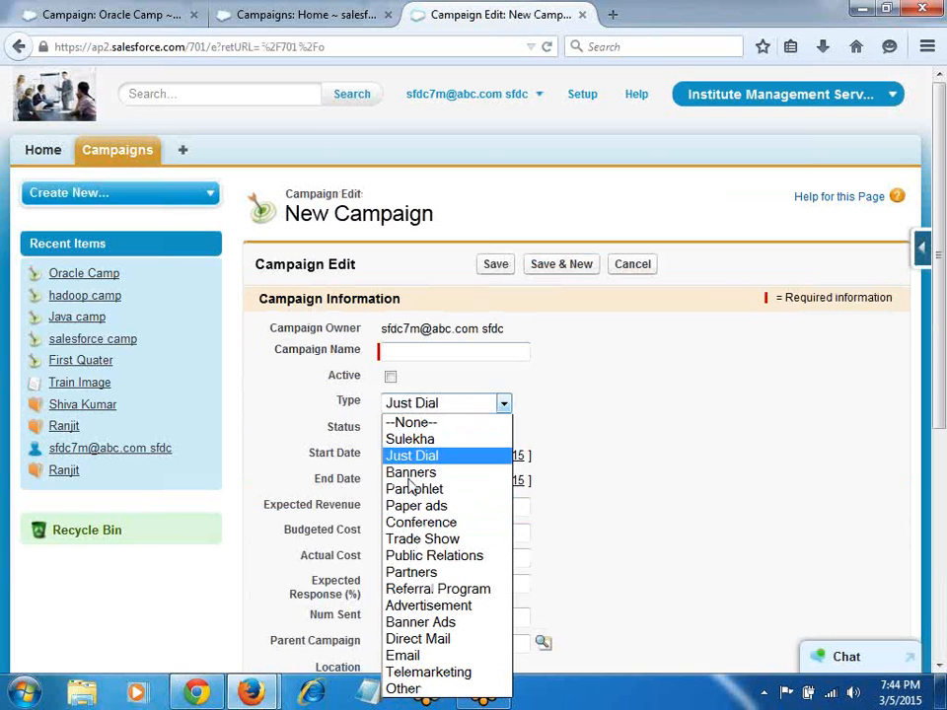
left_click(760, 395)
scroll(626, 373, "down", 3)
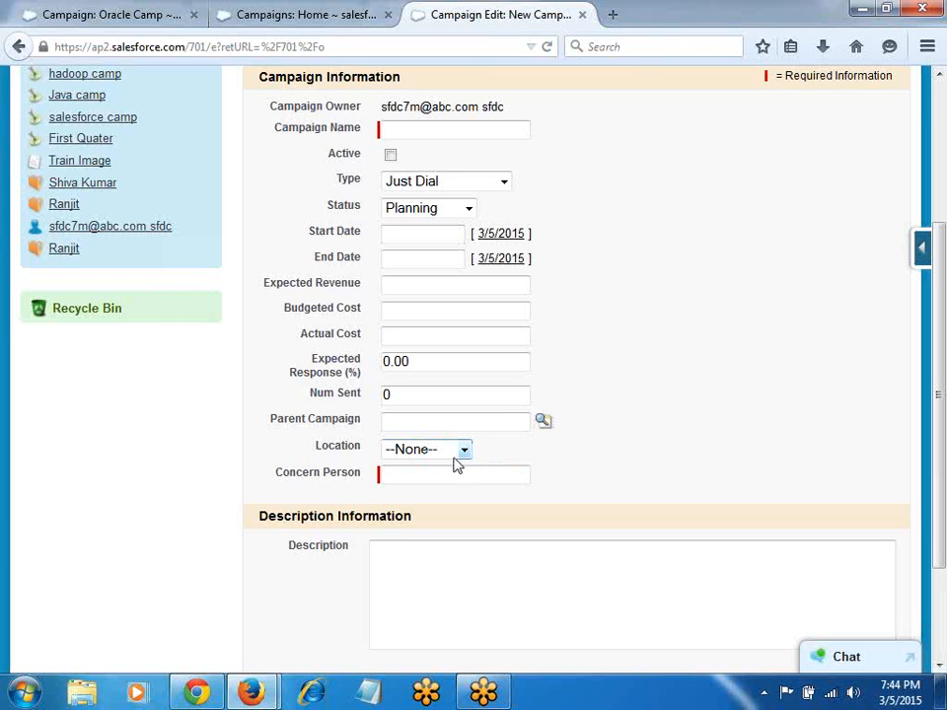
Step: Inspect the Concern Person and Location fields, leaving Location unset, then open quick-access setup options
left_click(446, 475)
scroll(449, 474, "down", 2)
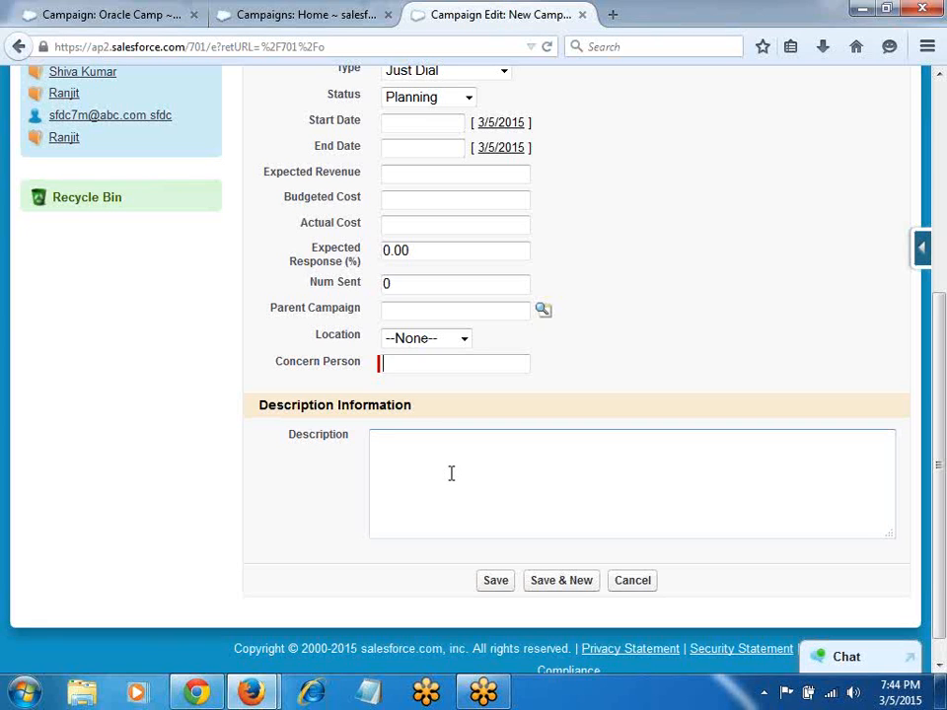
left_click(464, 341)
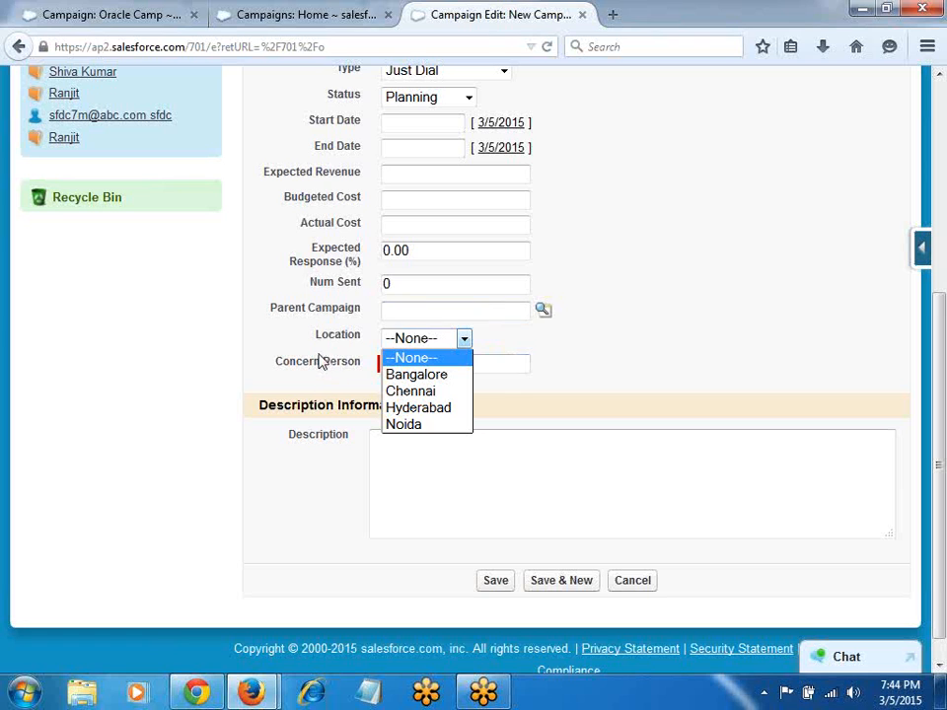
left_click(710, 269)
scroll(725, 272, "up", 5)
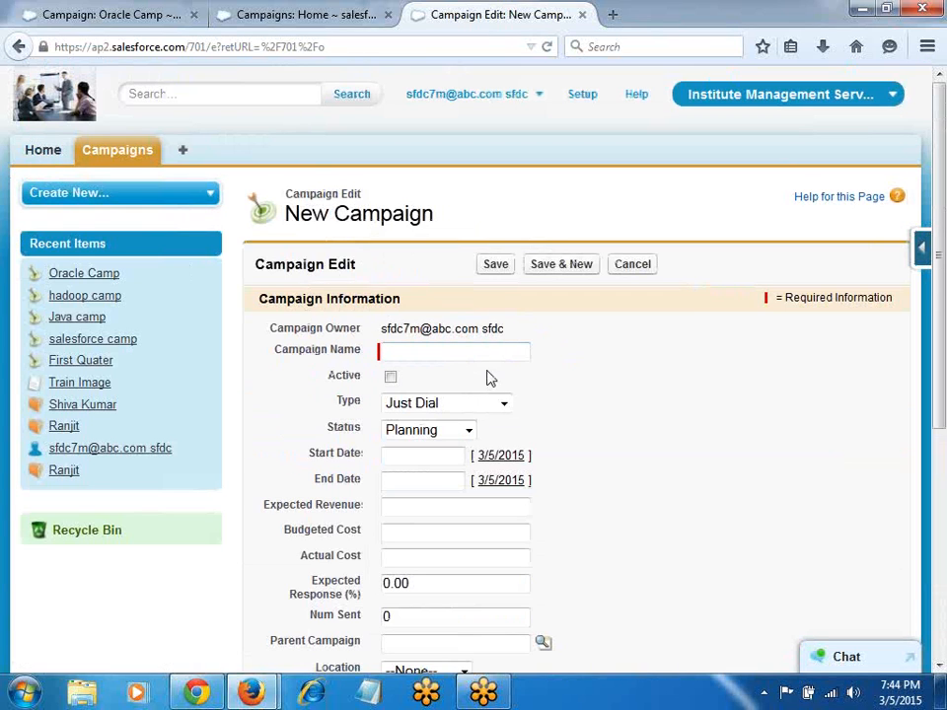
scroll(490, 376, "down", 1)
scroll(490, 376, "down", 1)
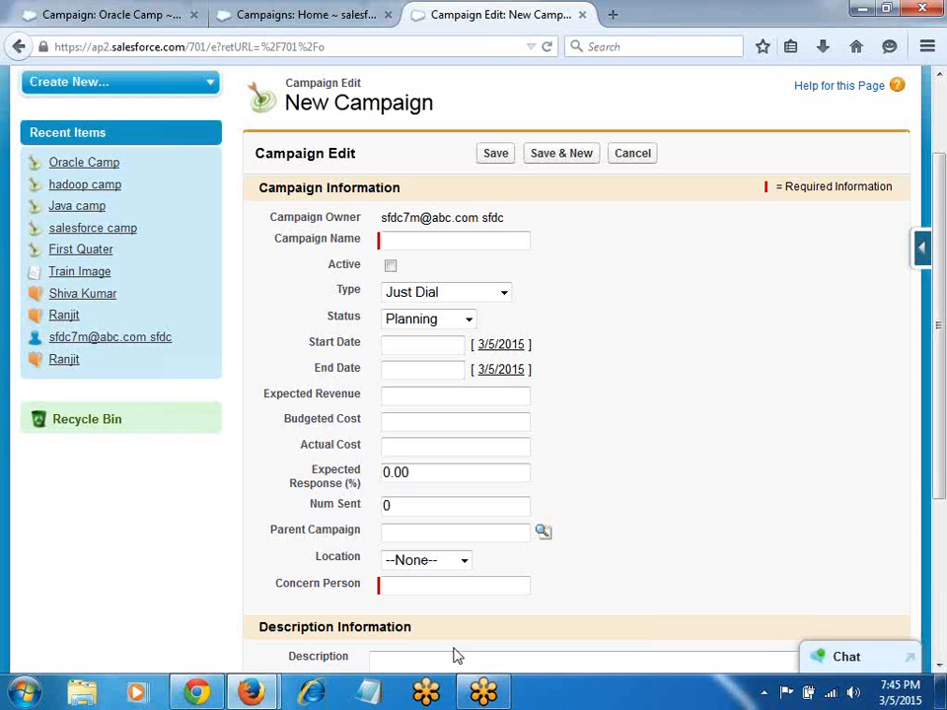
left_click(920, 260)
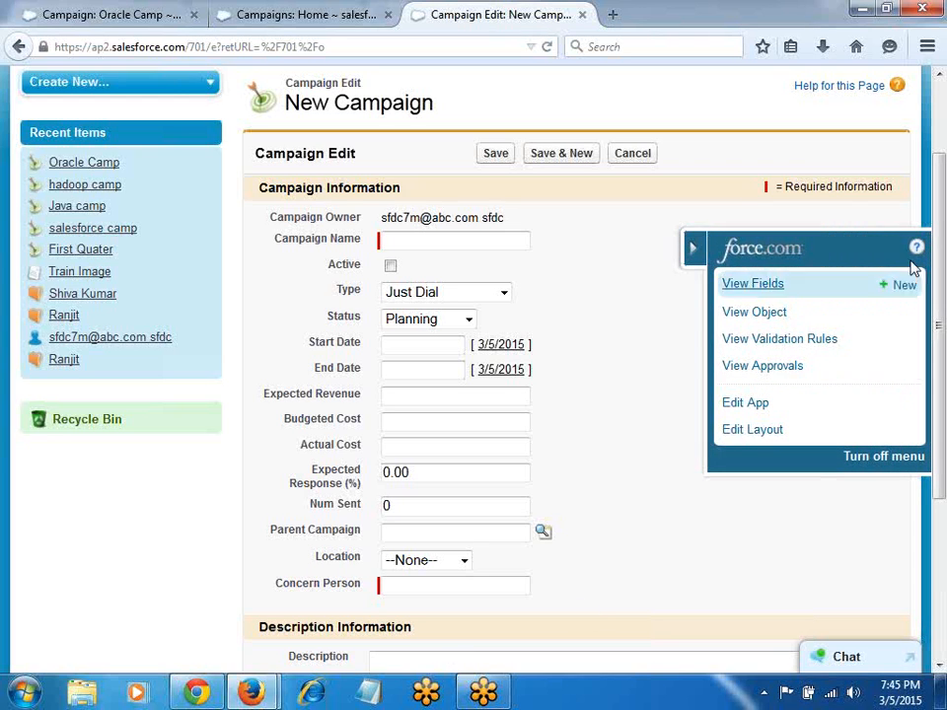
Step: Add a new section named Date Section to the Campaign page layout
left_click(756, 435)
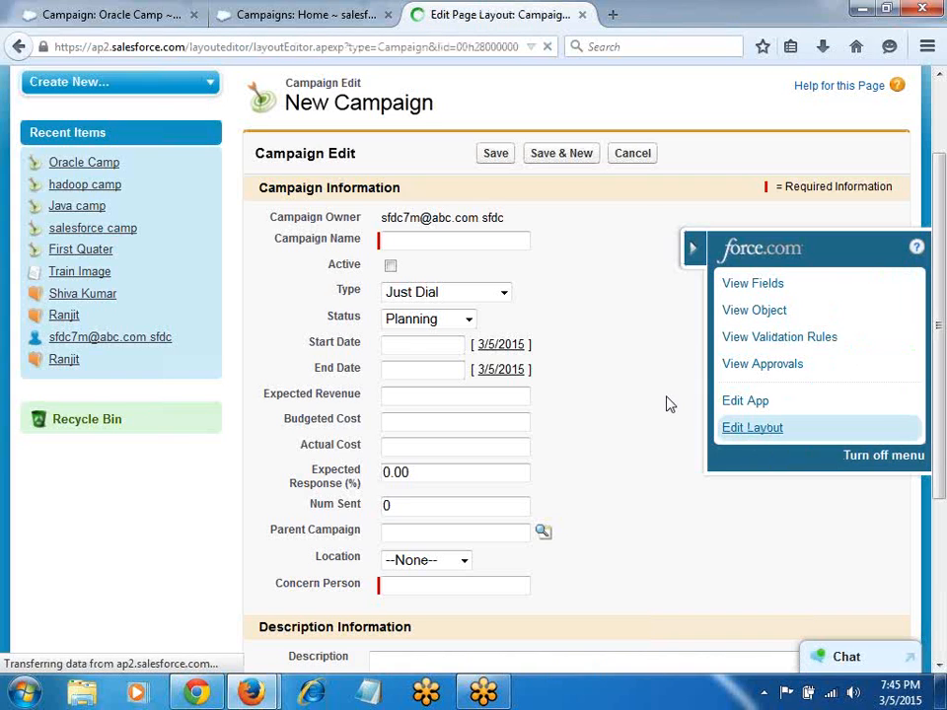
scroll(667, 398, "down", 4)
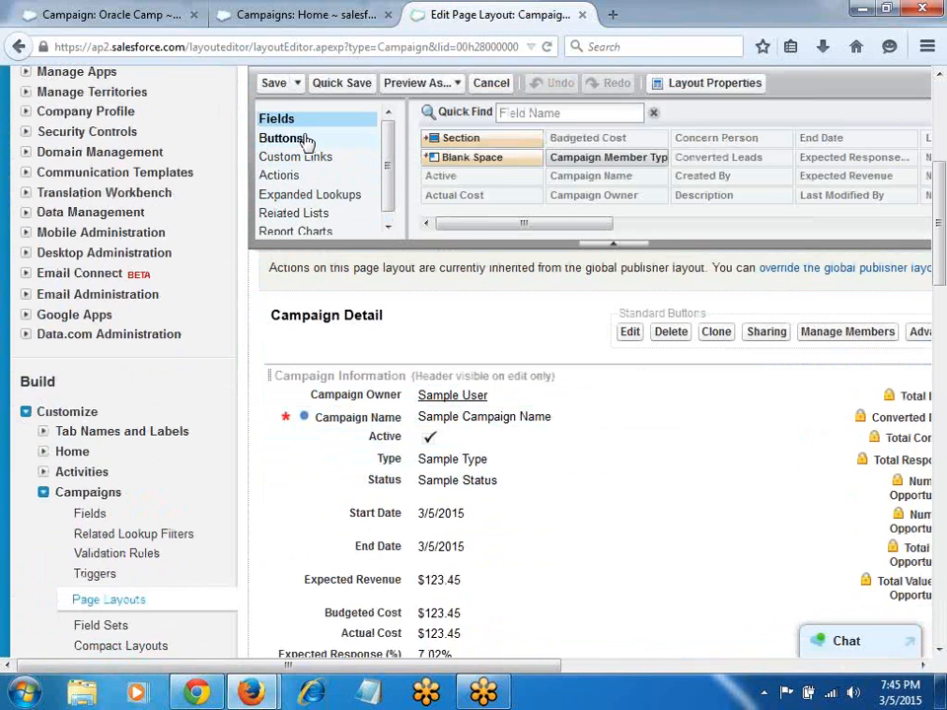
left_click_drag(472, 140, 472, 590)
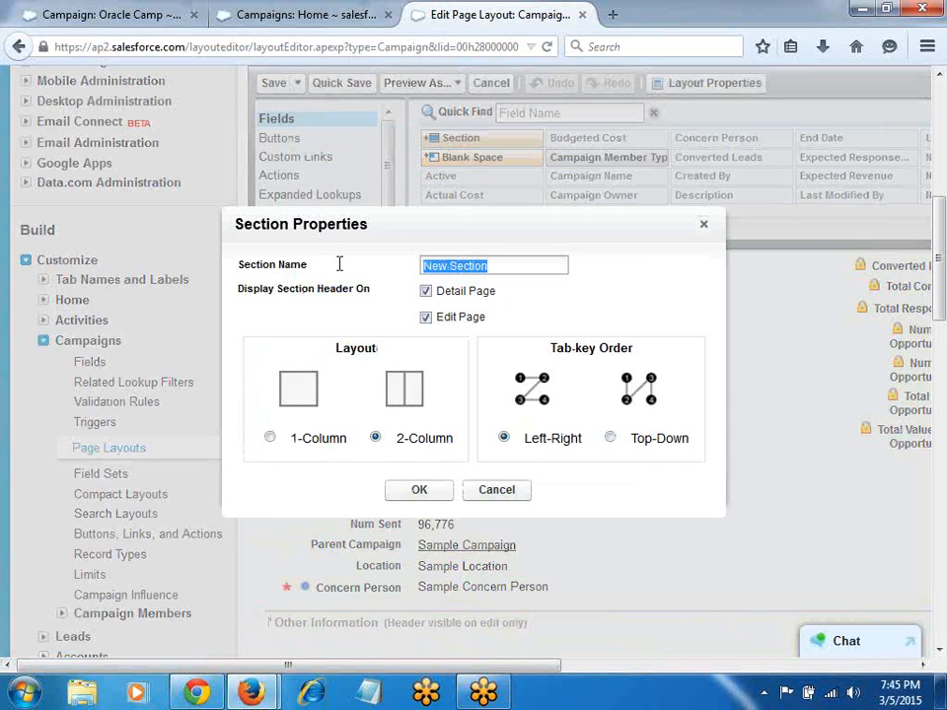
type("Dat")
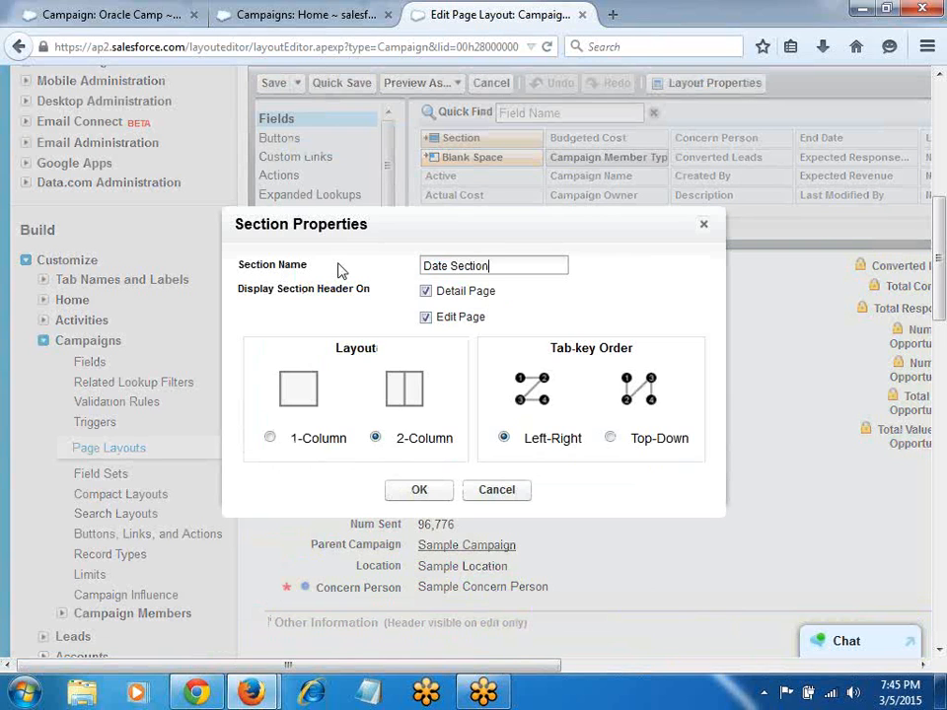
left_click(418, 489)
Step: Move Start Date and End Date into Date Section, then add another new section
scroll(484, 487, "down", 1)
scroll(486, 483, "down", 1)
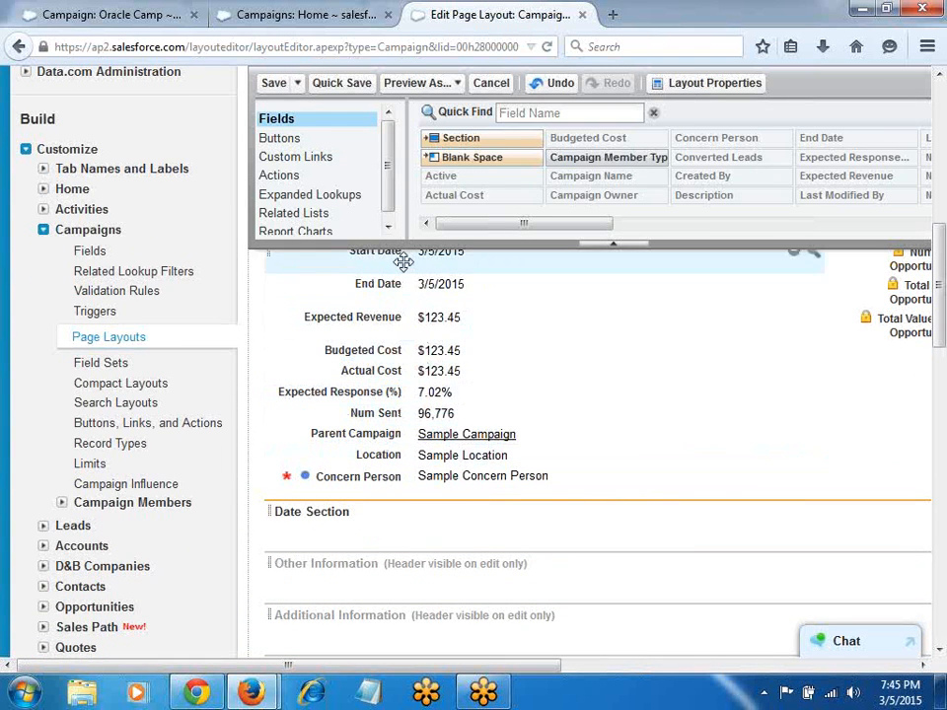
left_click_drag(378, 259, 381, 513)
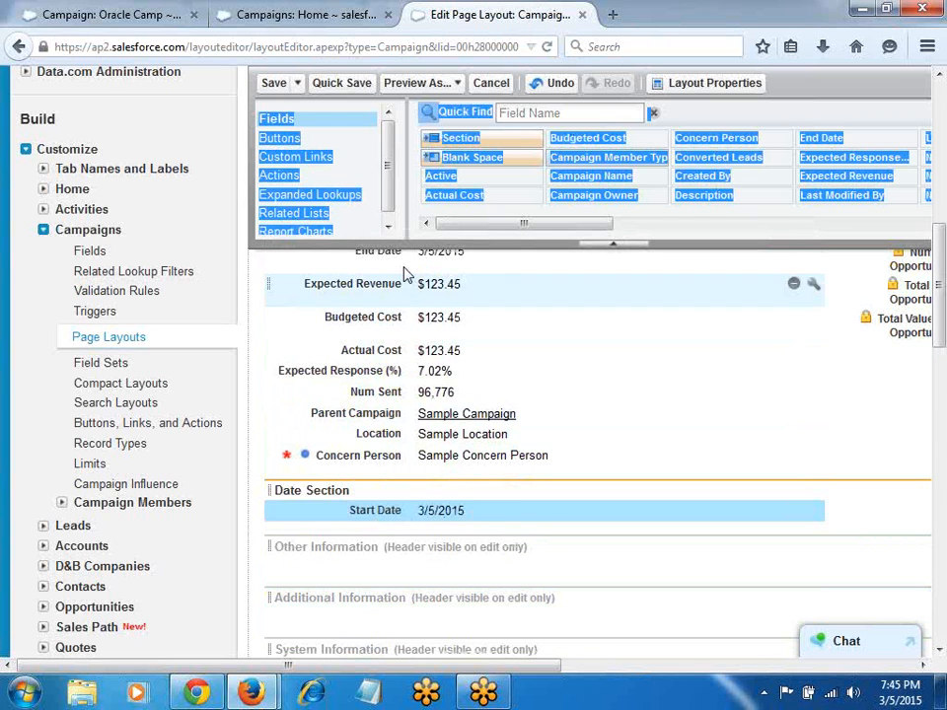
left_click_drag(402, 249, 410, 514)
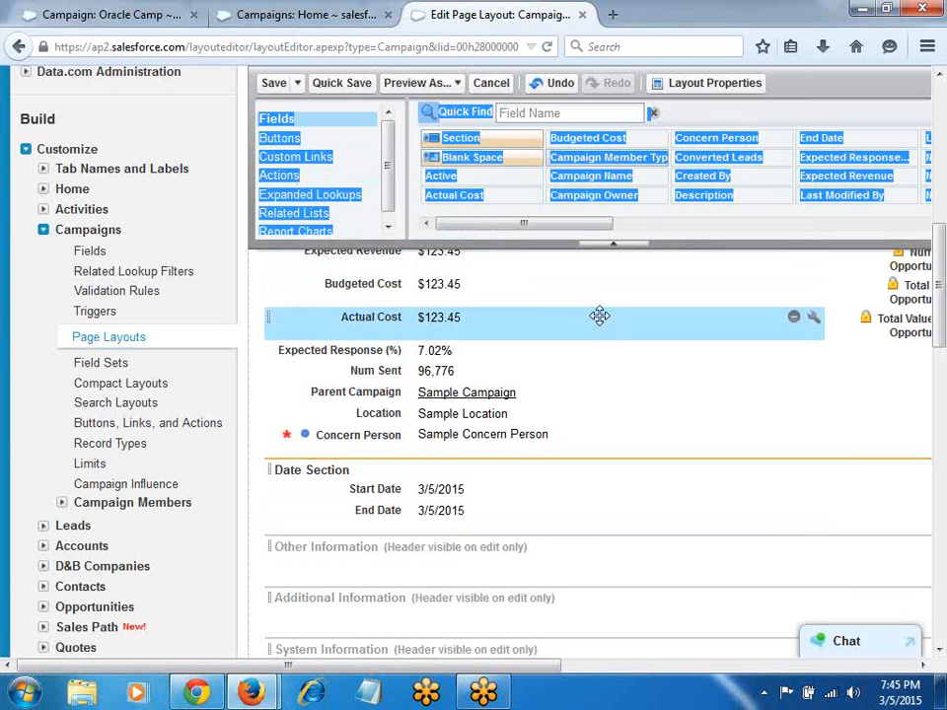
left_click(280, 123)
scroll(283, 128, "up", 5)
left_click_drag(459, 141, 380, 693)
left_click_drag(441, 697, 360, 412)
Step: Name the new section Cost Section and move Actual Cost, Budgeted Cost and Expected Revenue into it
left_click_drag(491, 273, 309, 273)
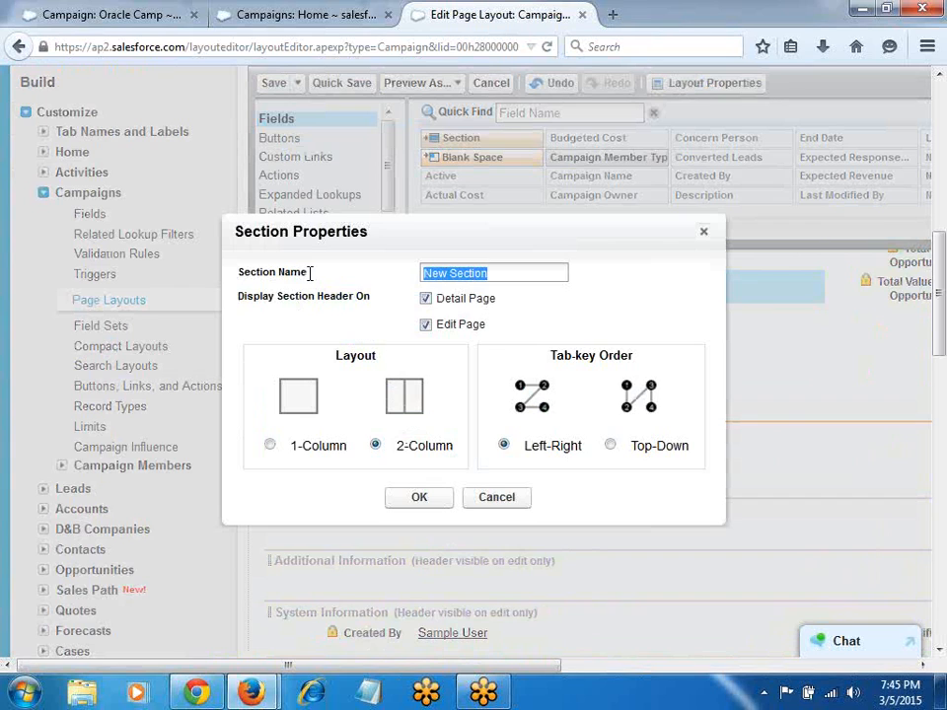
type("Cost")
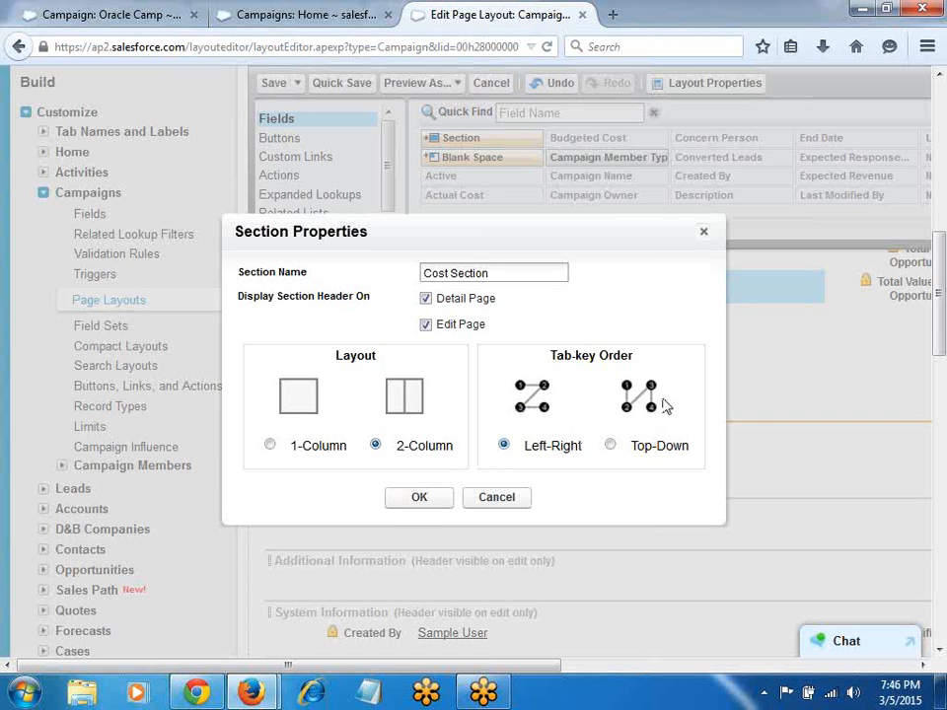
left_click(420, 495)
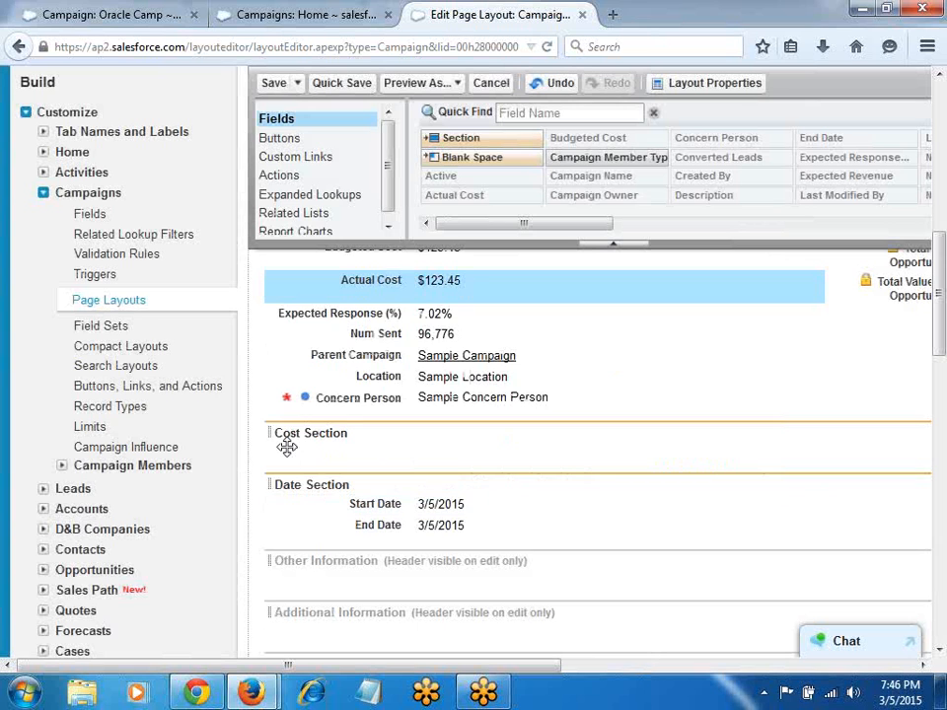
left_click_drag(391, 279, 404, 459)
scroll(412, 369, "up", 3)
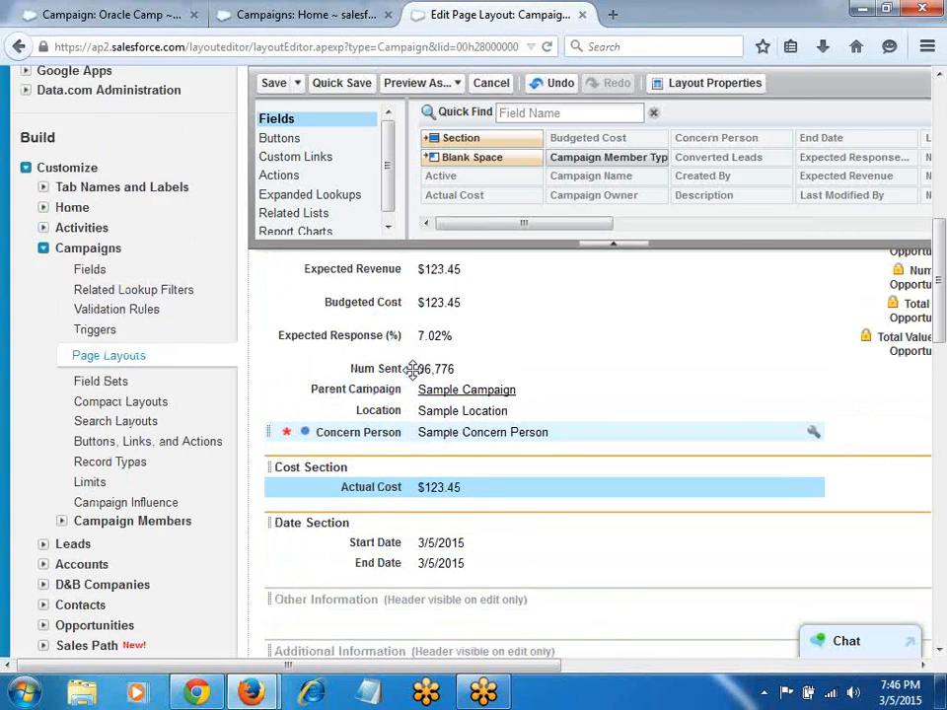
left_click_drag(357, 359, 388, 522)
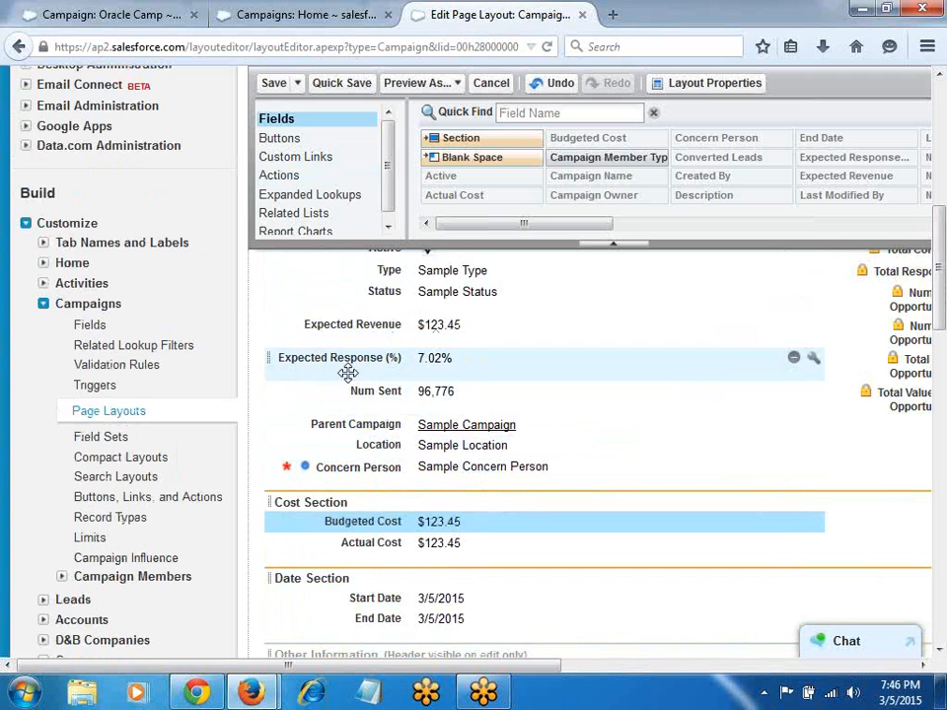
left_click_drag(355, 321, 892, 501)
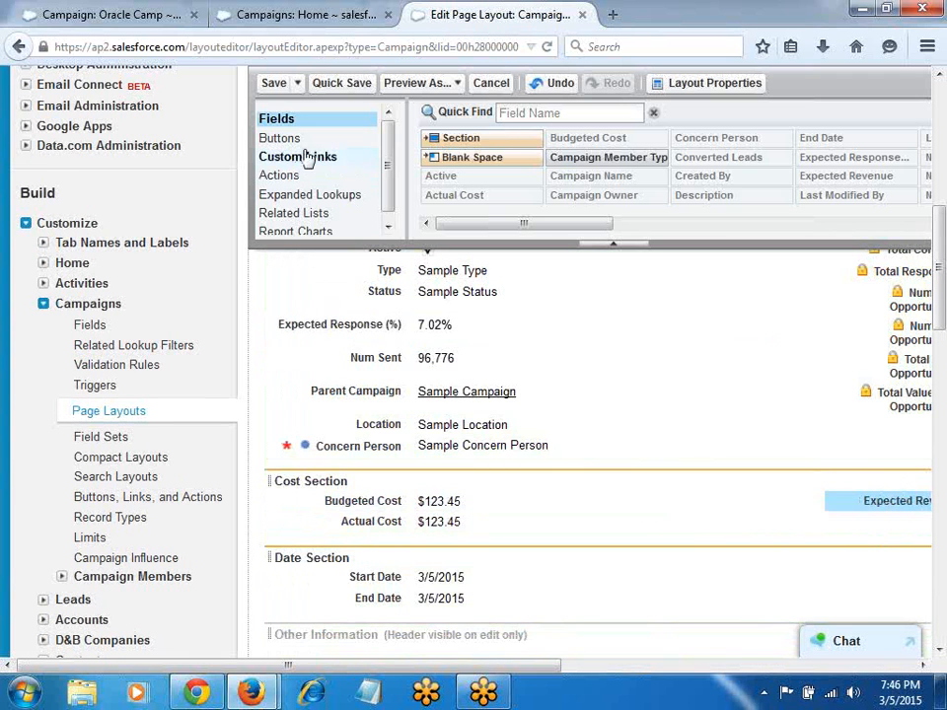
Step: Save the layout and check the Cost and Date sections on the New Campaign form
left_click(274, 85)
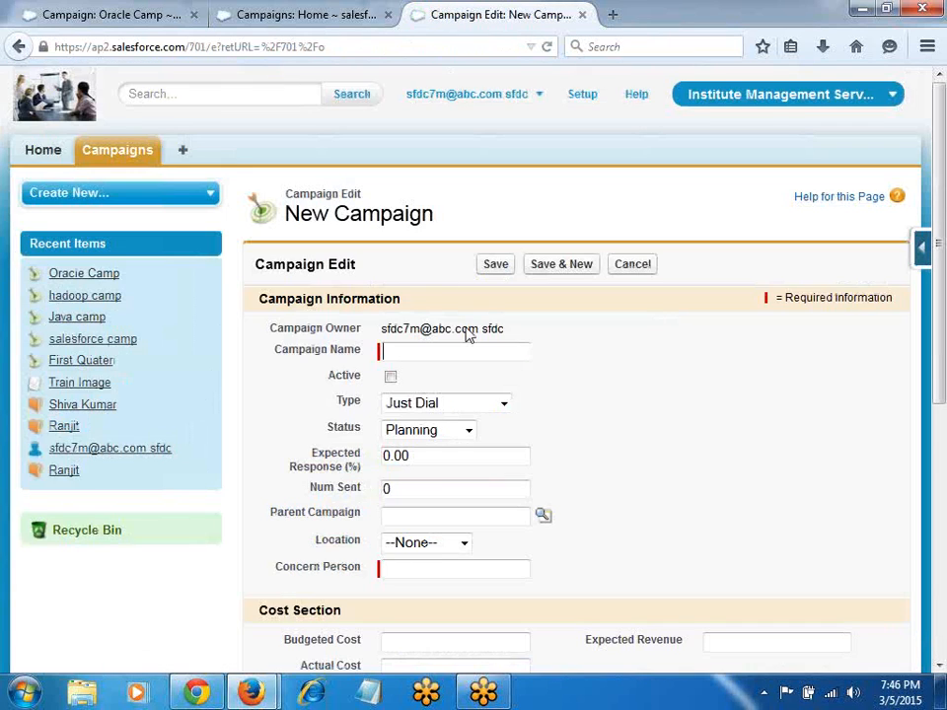
scroll(466, 334, "down", 3)
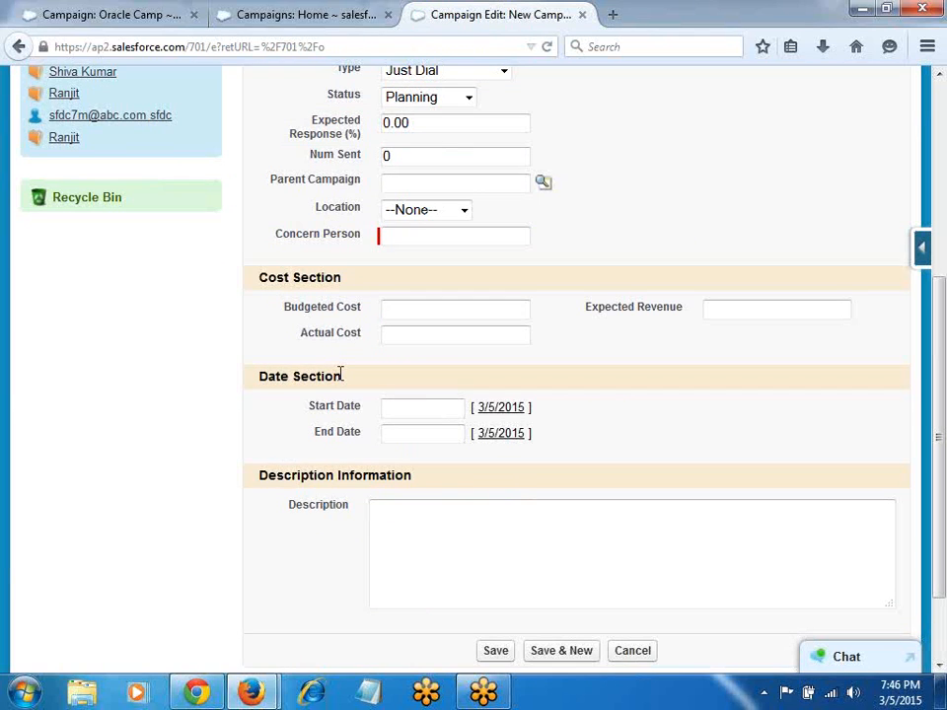
mouse_move(925, 258)
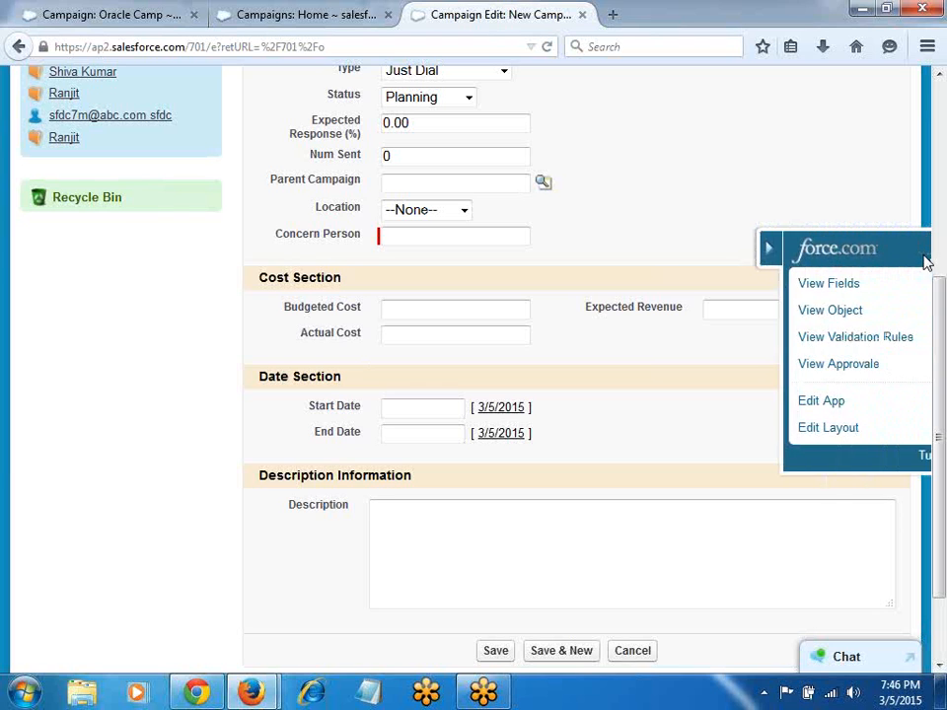
Step: Add a 'Custom Fld Section' to the Campaign layout, move Location into it, and quick-save
left_click(751, 429)
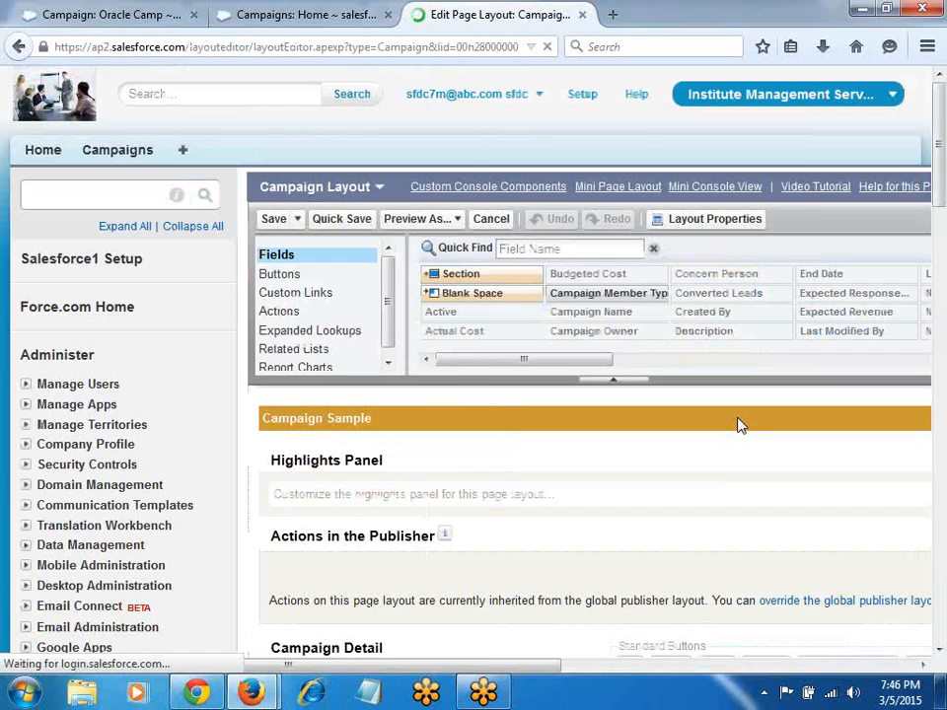
scroll(512, 462, "down", 3)
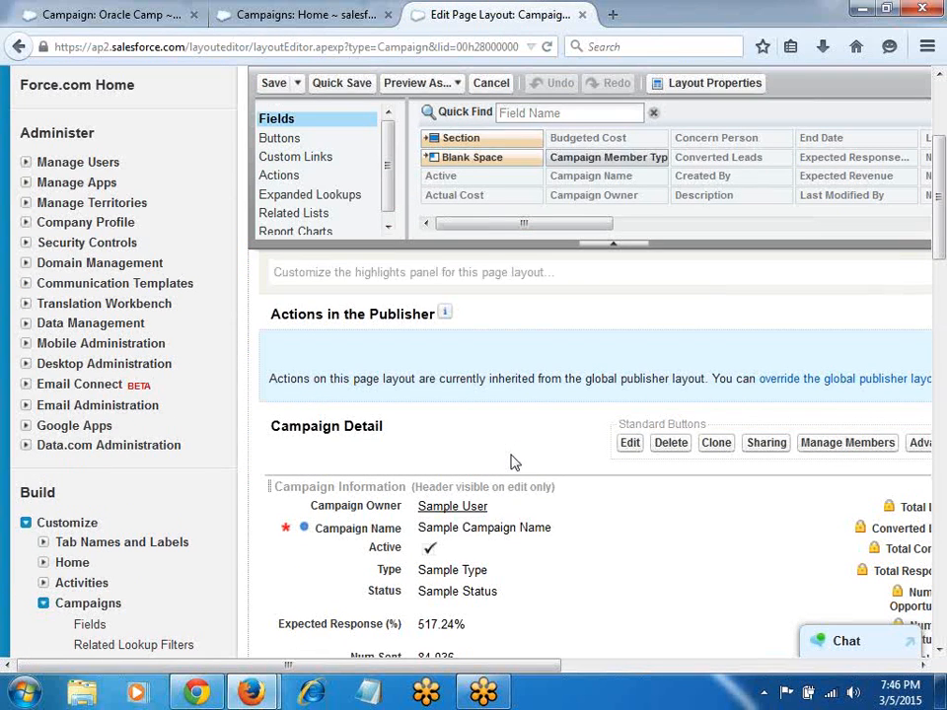
left_click_drag(449, 137, 414, 521)
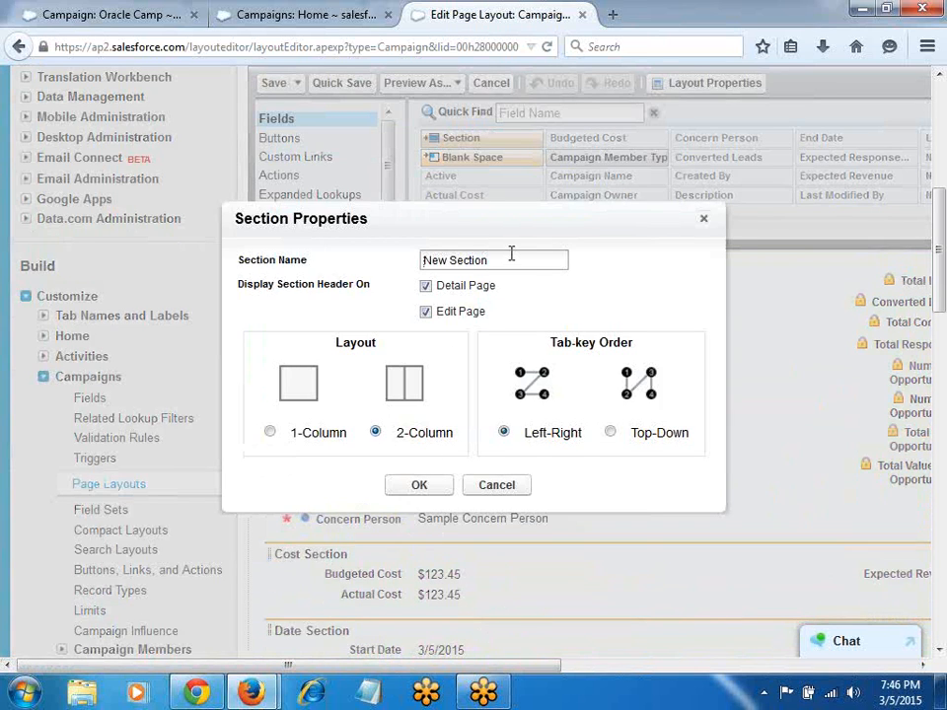
left_click_drag(511, 254, 316, 254)
type("Custom Fld Section")
key("Return")
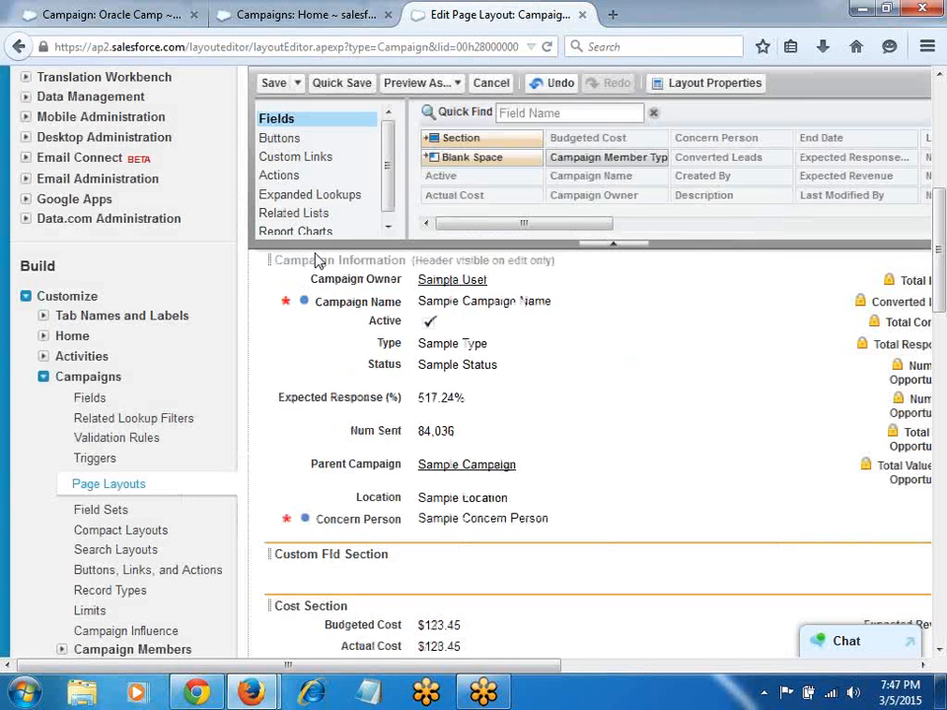
left_click_drag(422, 492, 414, 560)
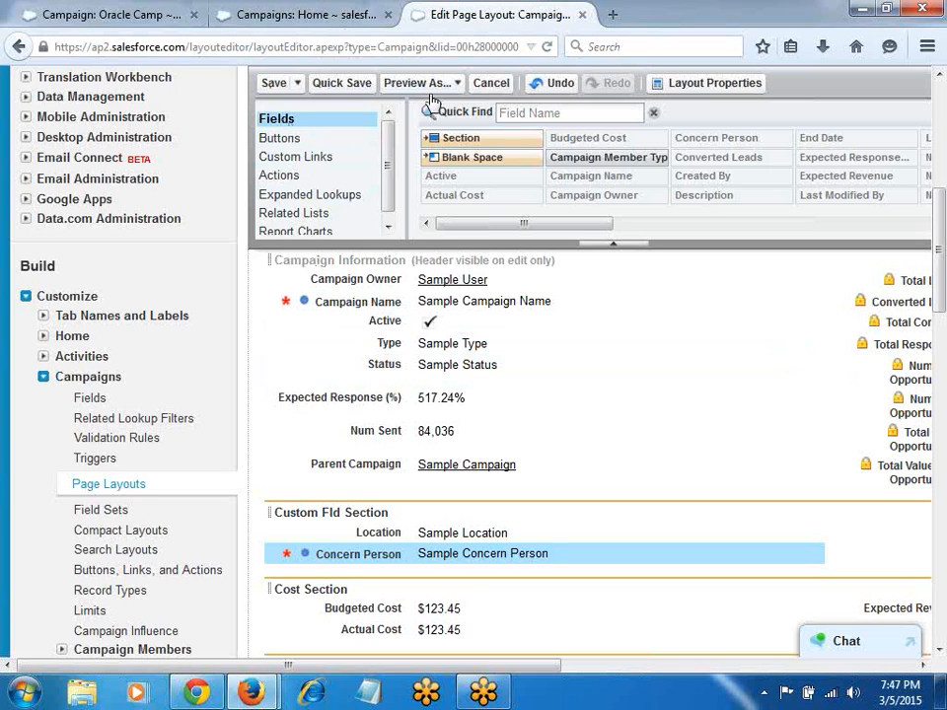
left_click(343, 87)
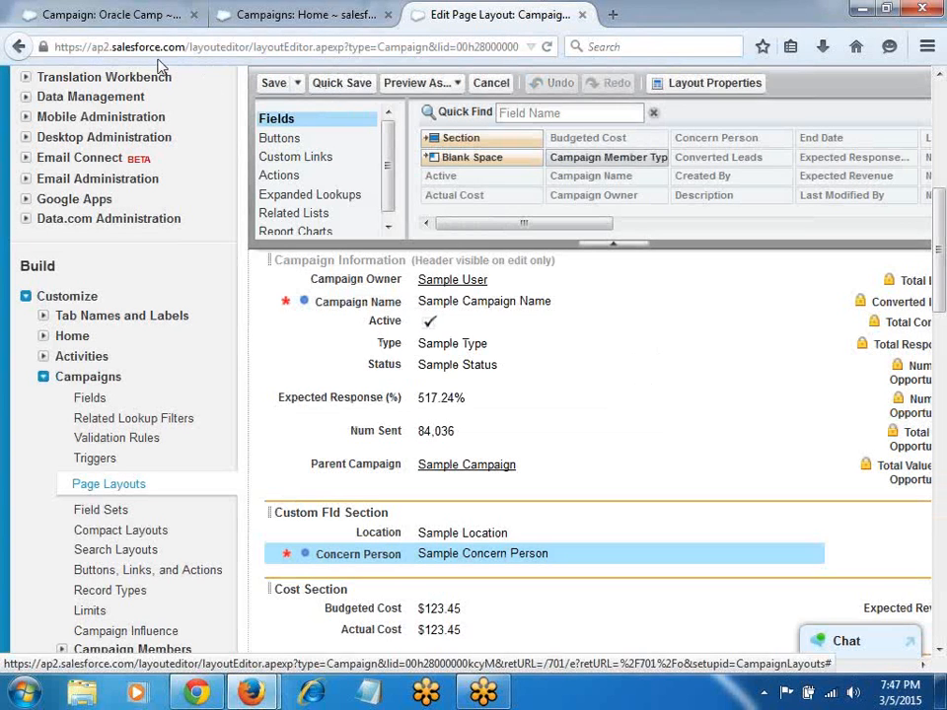
Step: Reload Oracle Camp, preview a New Campaign form, close Campaigns home, and return to the layout editor
left_click(167, 15)
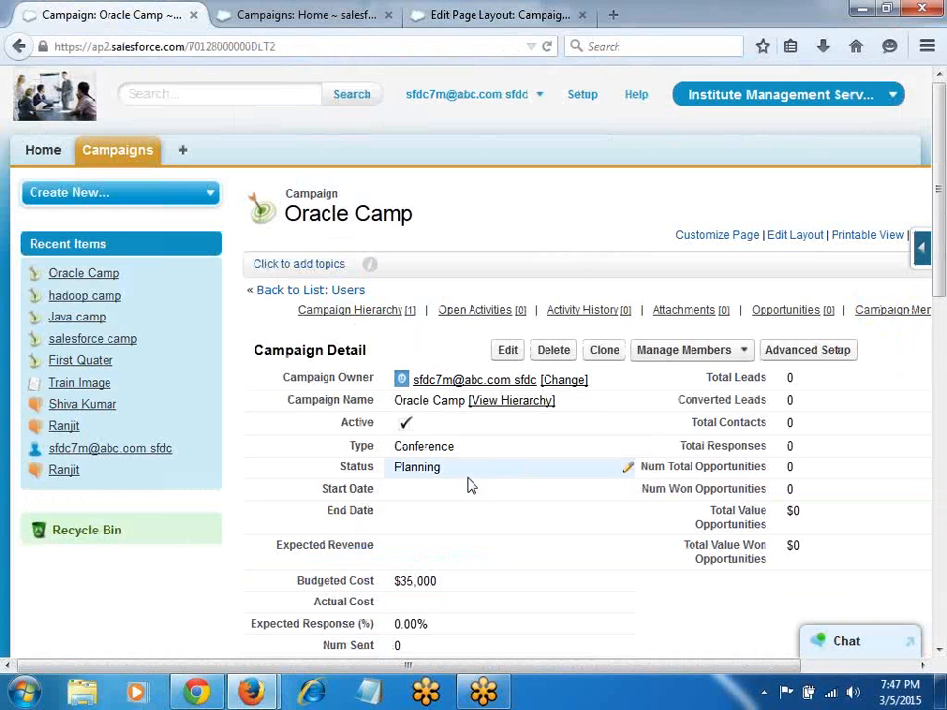
key("F5")
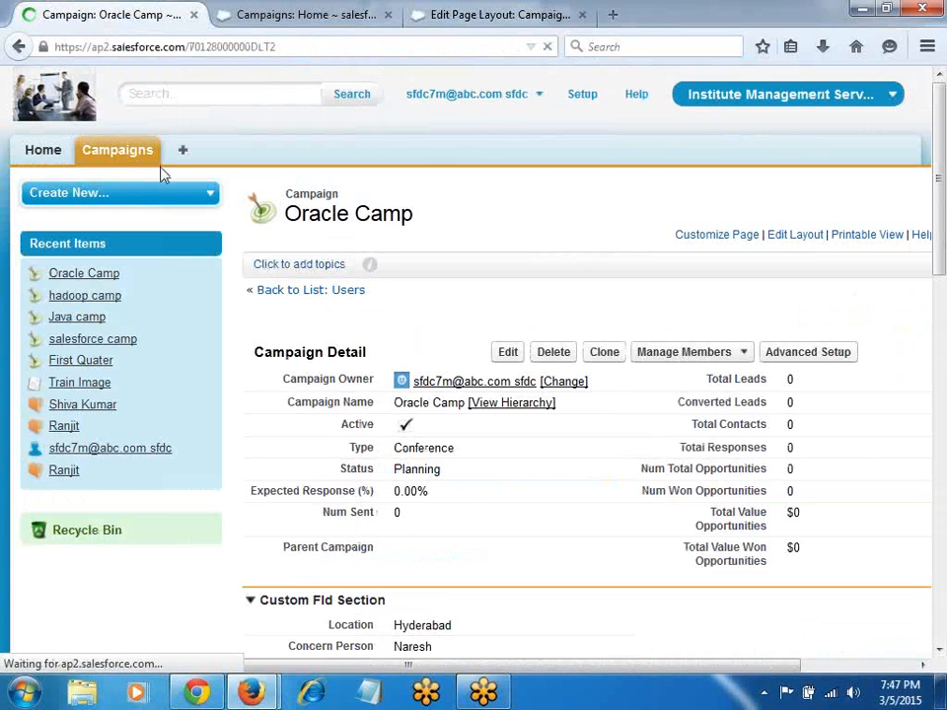
left_click(76, 141)
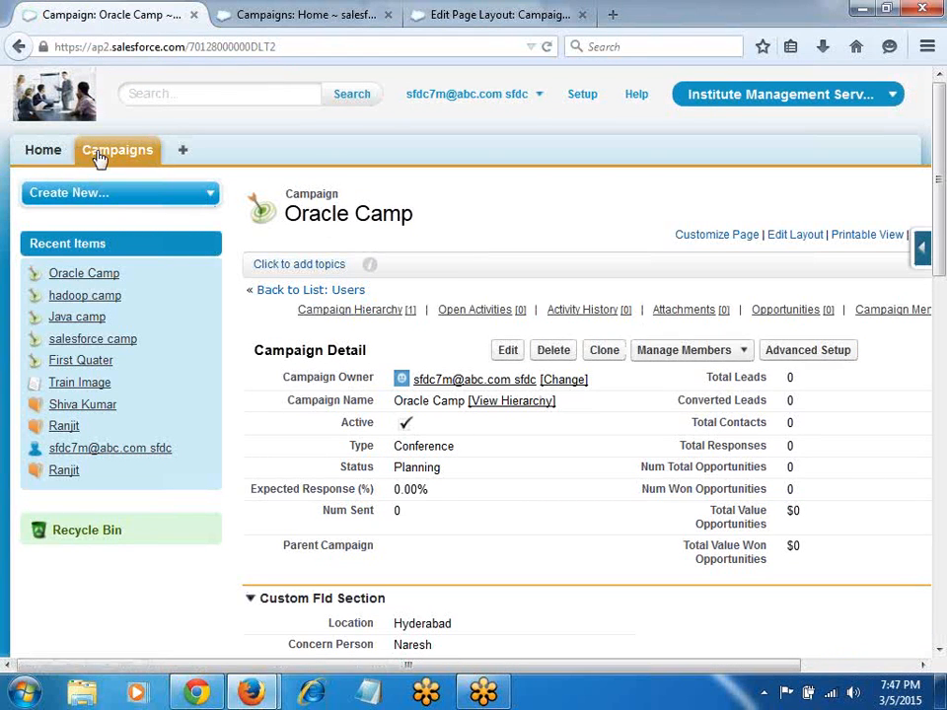
left_click(482, 309)
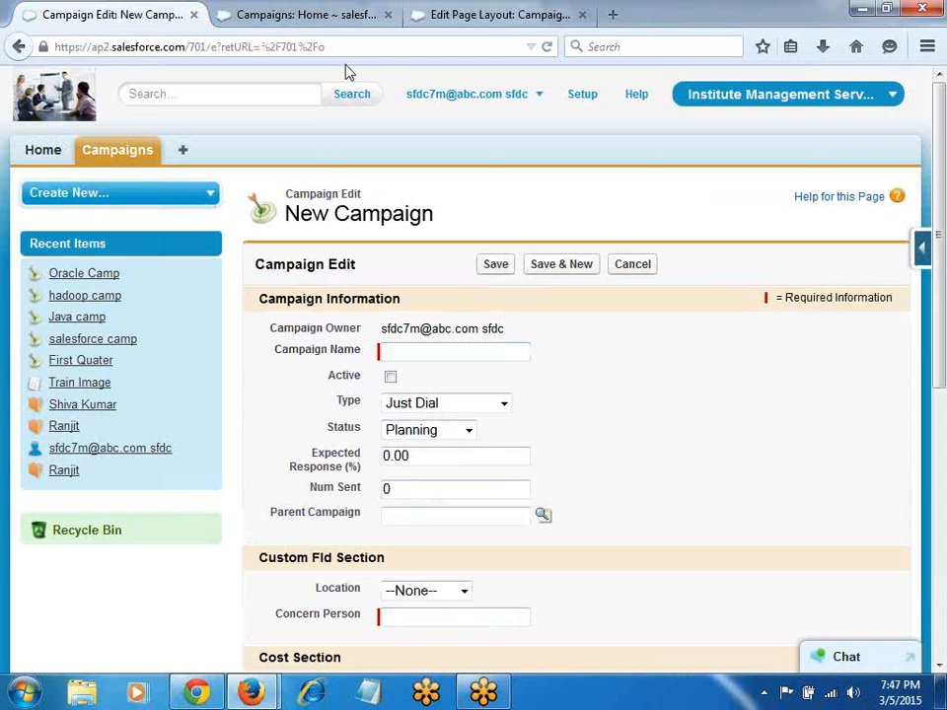
left_click(388, 14)
left_click(302, 14)
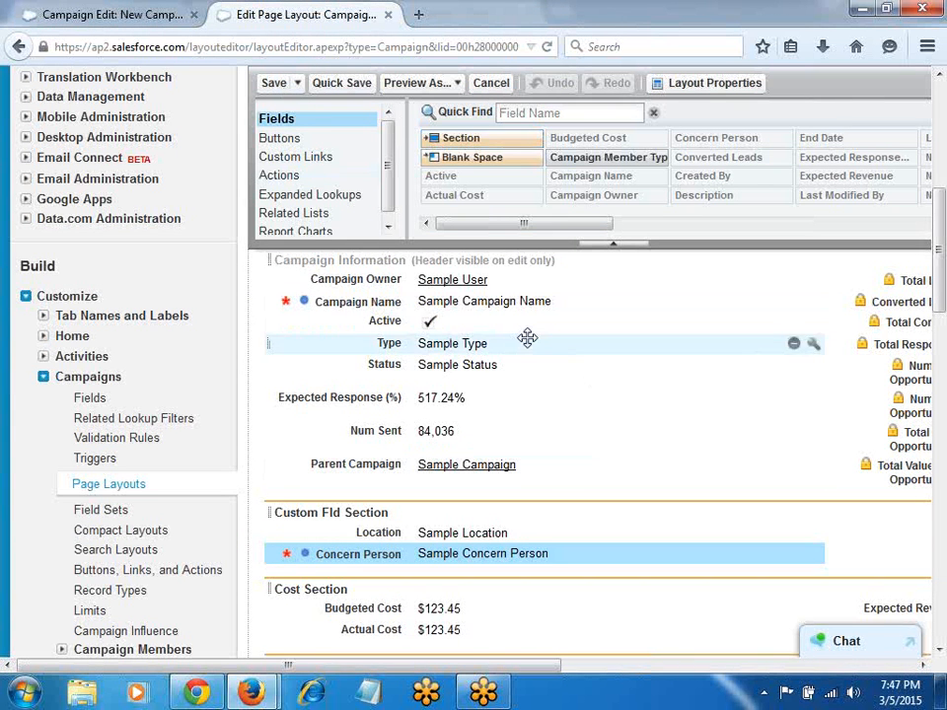
Step: Place Concern Person first and Location in the right column of Custom Fld Section, then save
scroll(595, 484, "down", 3)
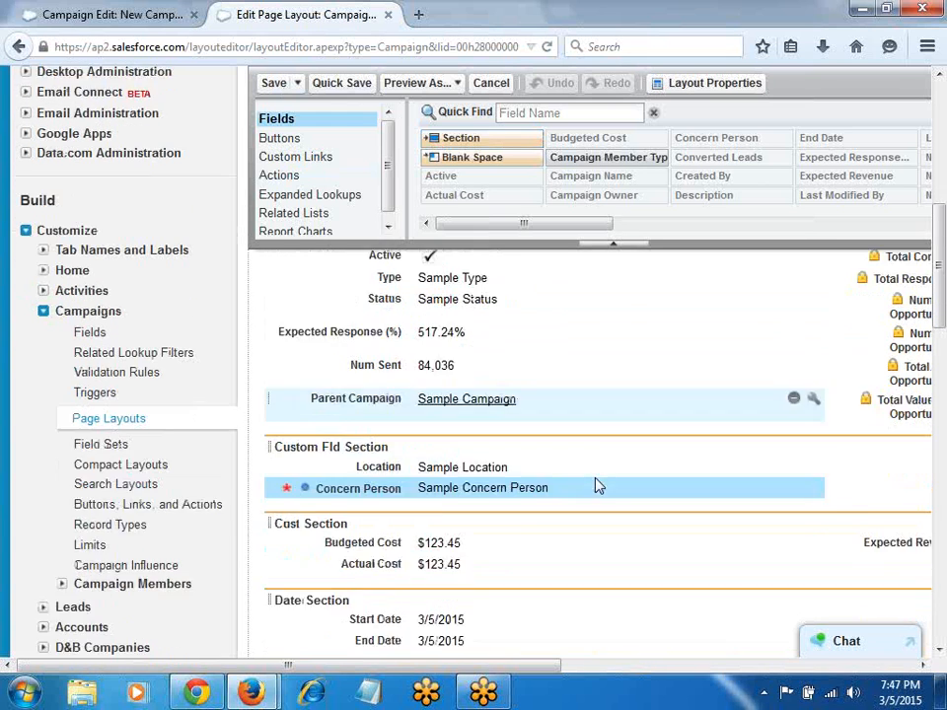
left_click_drag(407, 435, 414, 410)
left_click_drag(545, 441, 818, 424)
left_click_drag(484, 443, 833, 424)
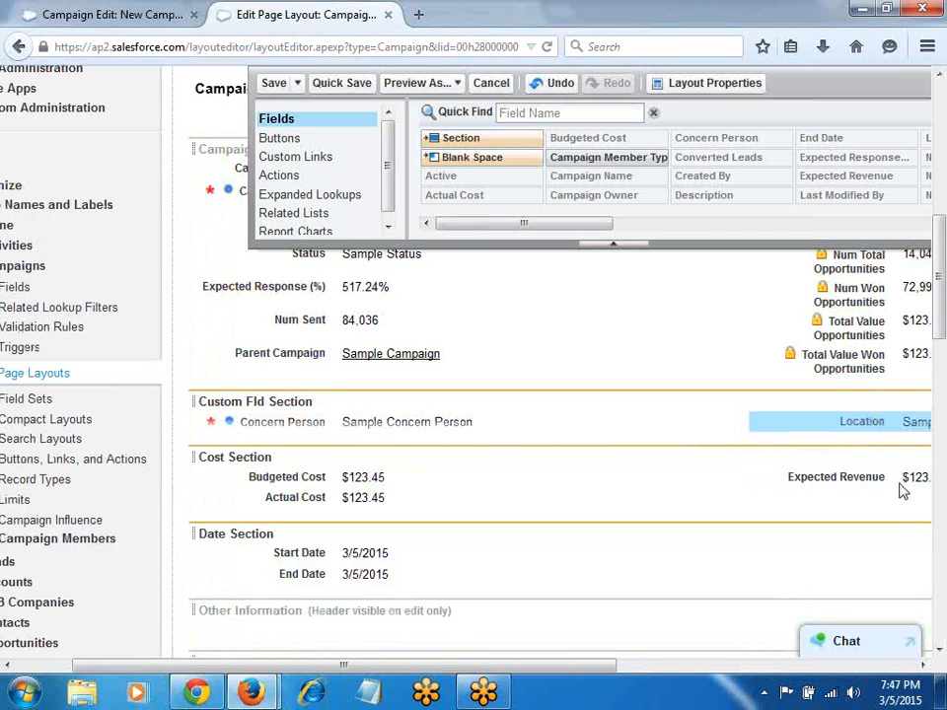
left_click(340, 84)
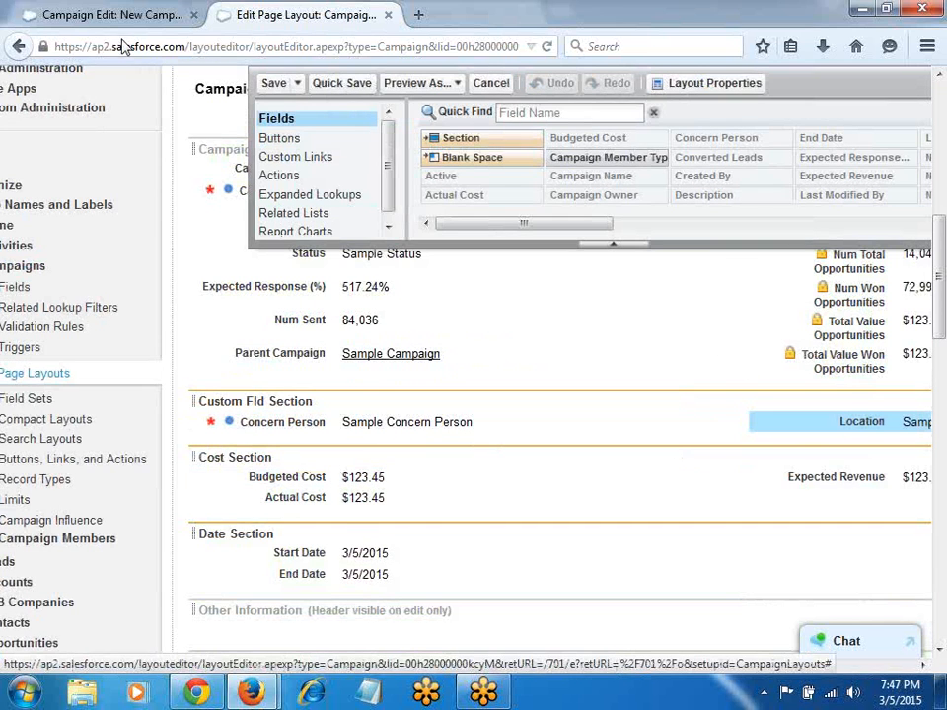
Step: Reload the New Campaign form to check the layout, then save the layout again
left_click(101, 15)
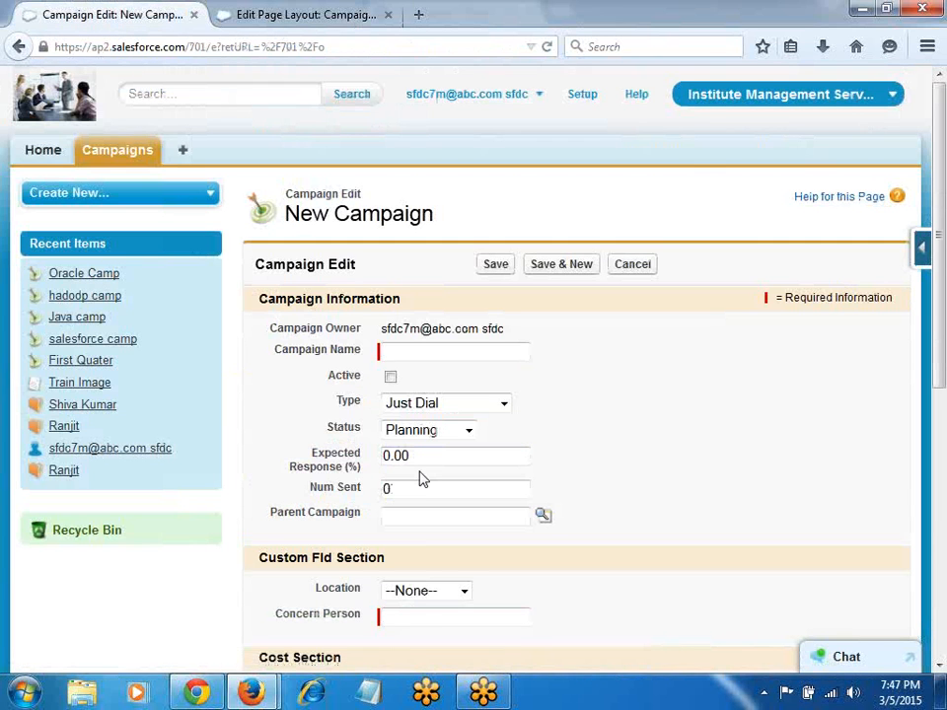
key("F5")
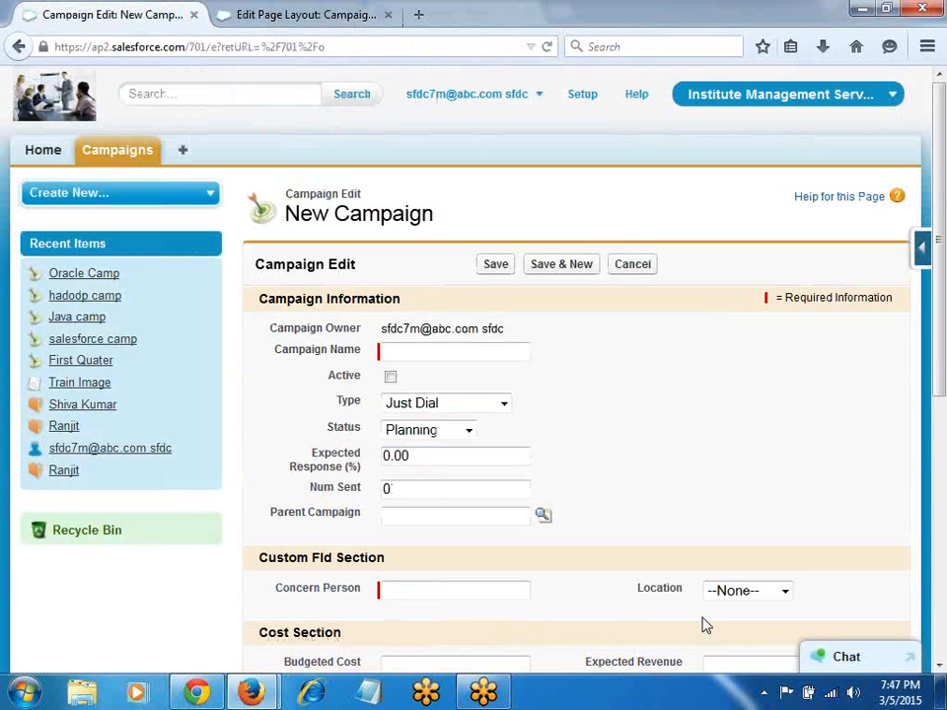
left_click(209, 16)
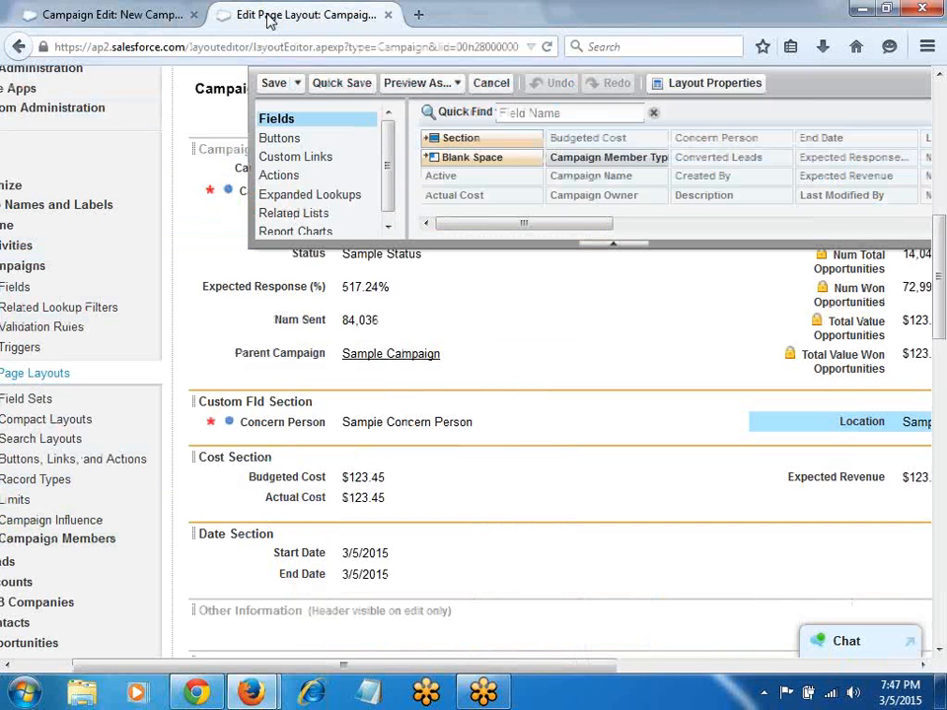
left_click(276, 85)
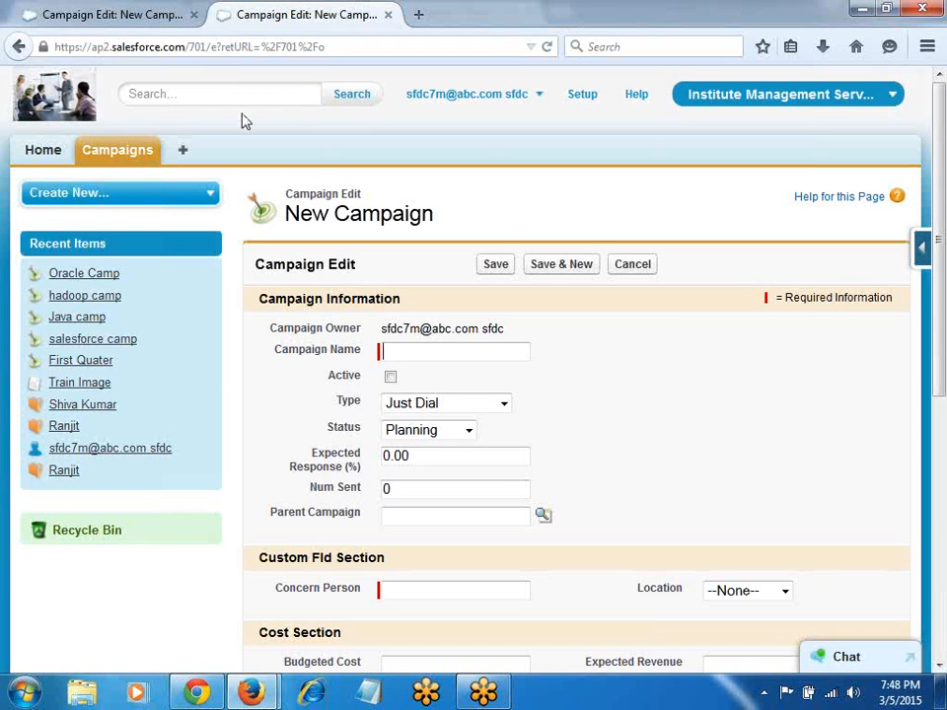
scroll(387, 412, "down", 4)
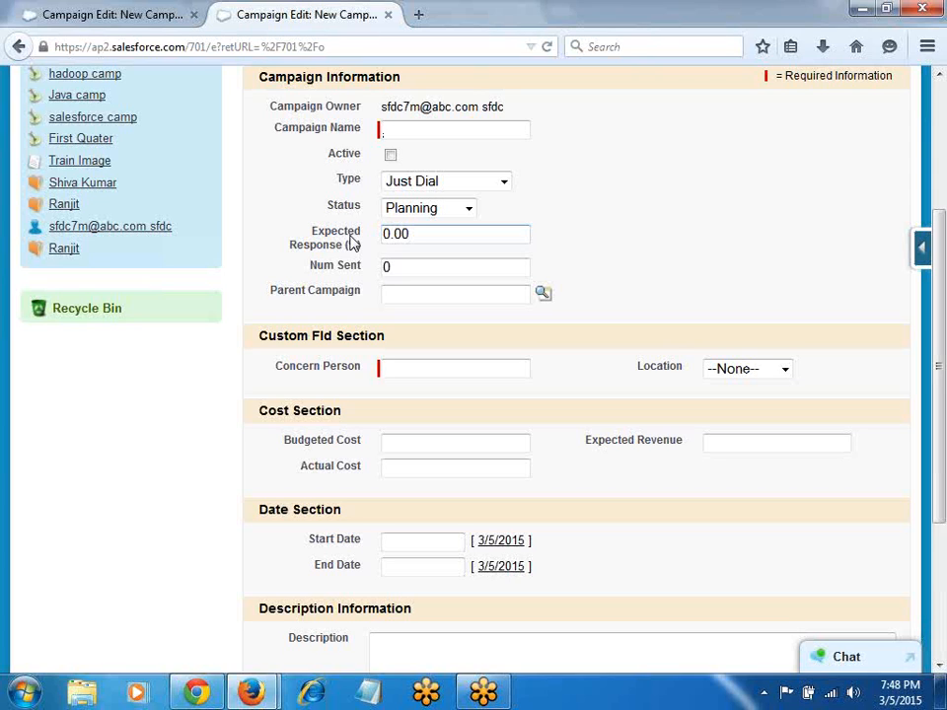
Step: In the Campaign layout editor, rearrange fields, ending with Num Sent back in Campaign Information
left_click(922, 246)
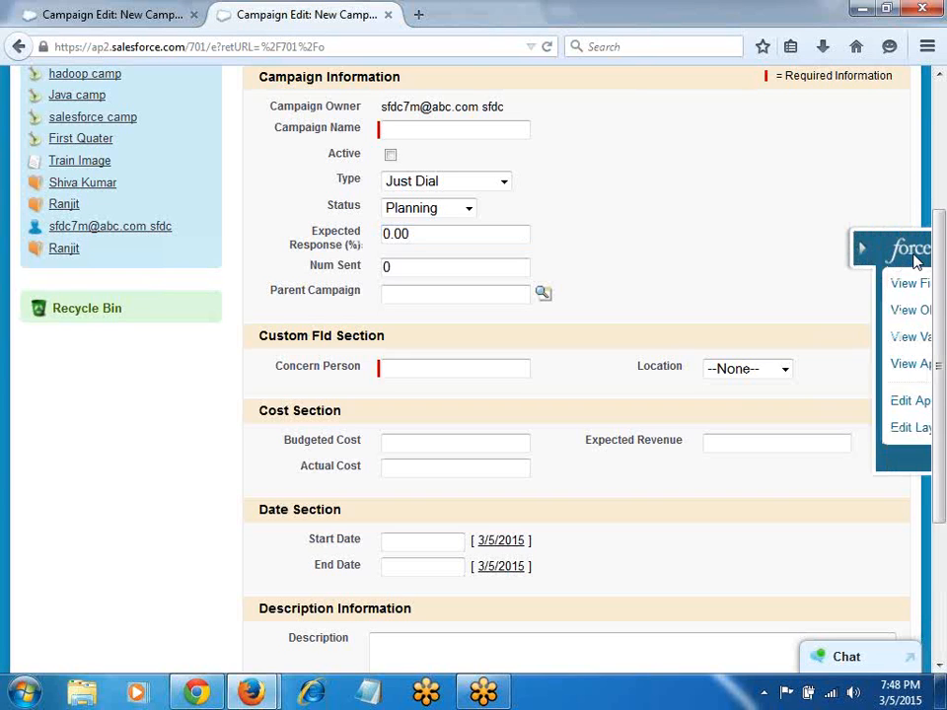
left_click(751, 430)
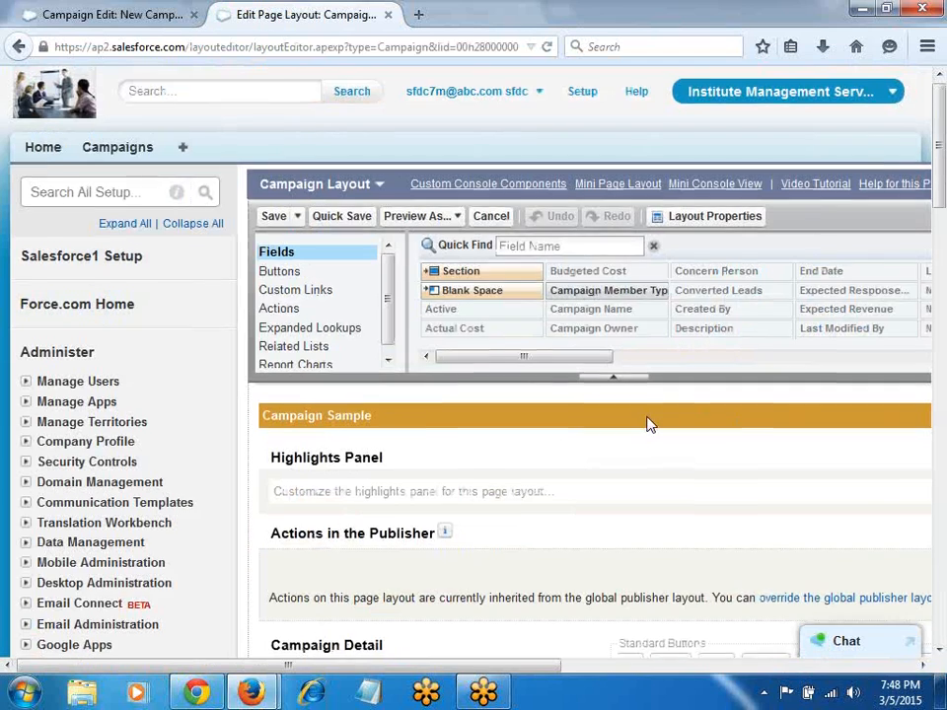
scroll(647, 420, "down", 5)
scroll(597, 567, "right", 5)
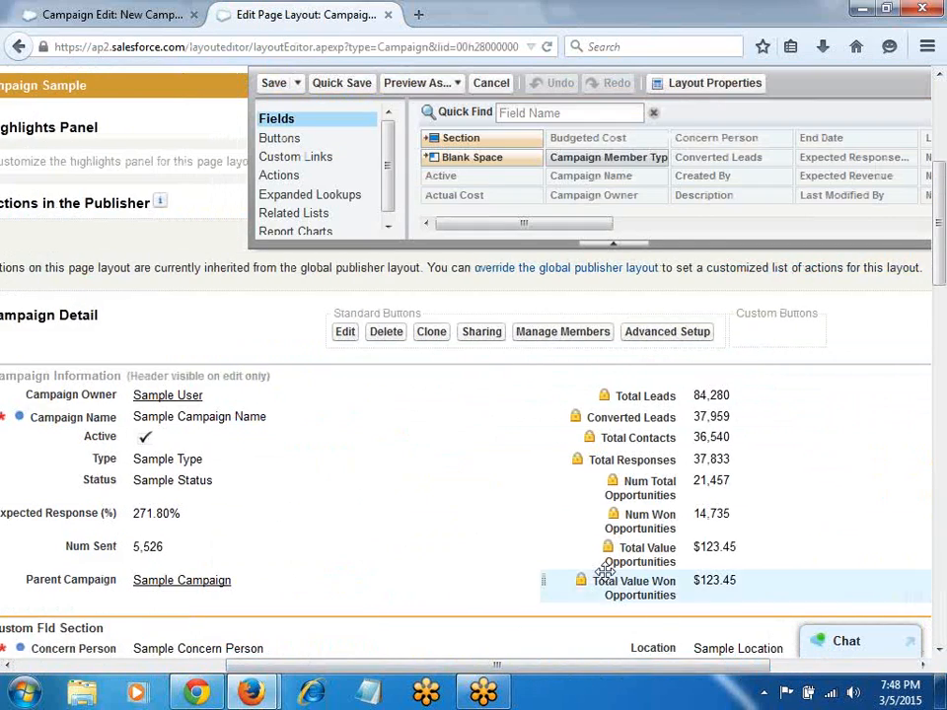
scroll(592, 565, "down", 2)
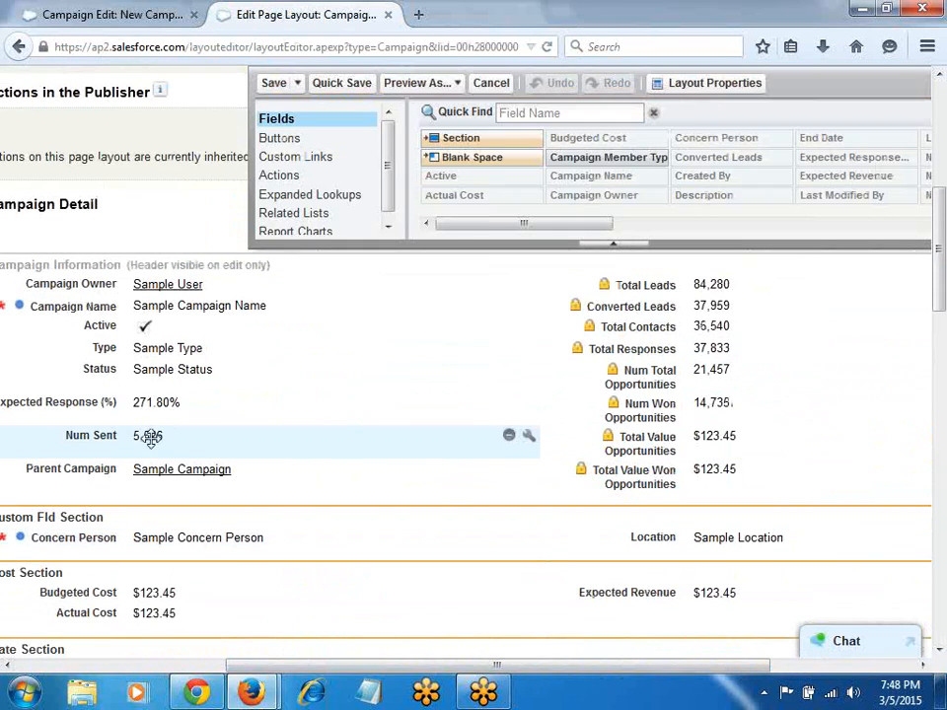
left_click(509, 437)
left_click_drag(498, 665, 668, 696)
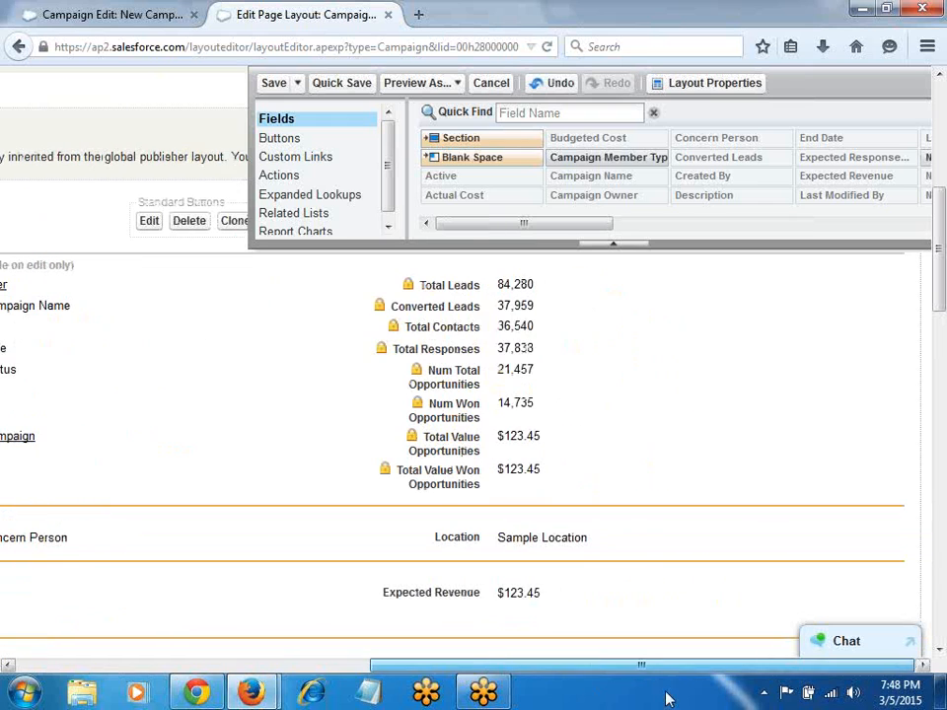
left_click_drag(609, 224, 715, 224)
left_click_drag(620, 670, 202, 666)
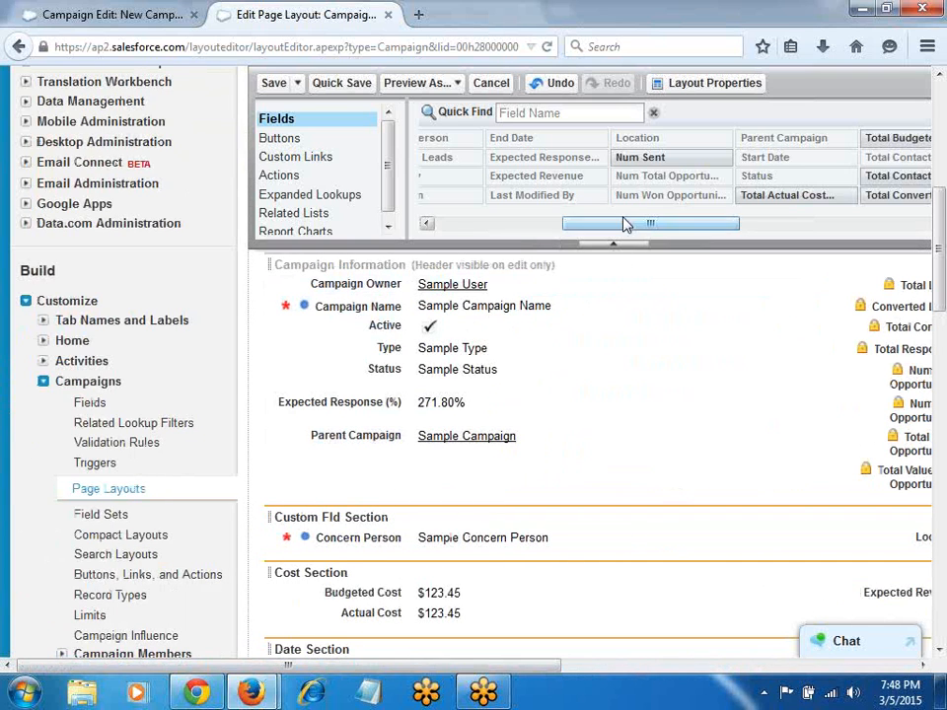
left_click_drag(625, 156, 362, 454)
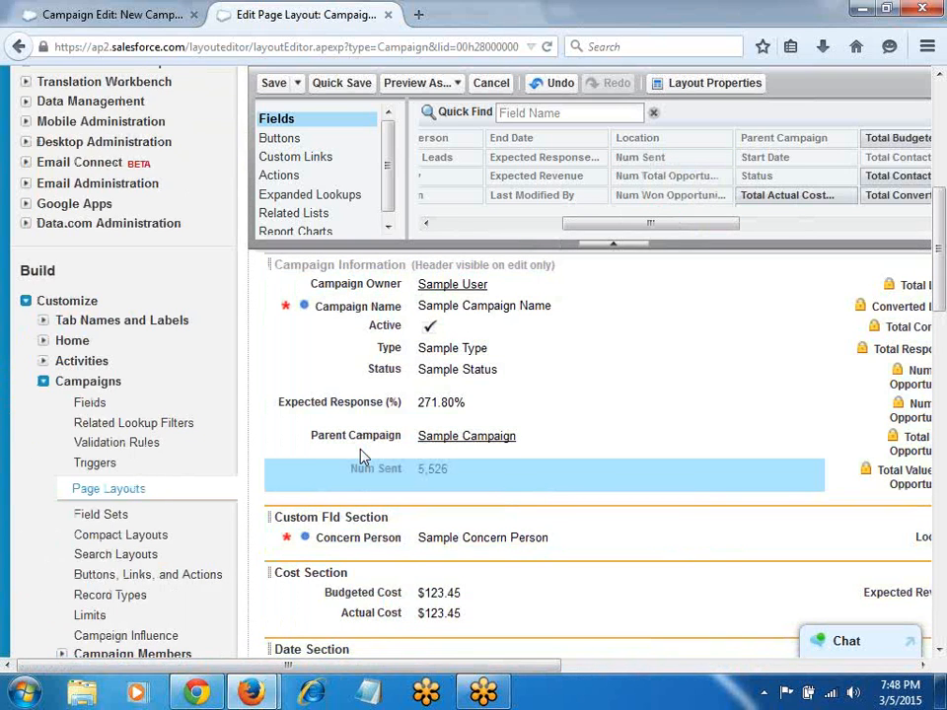
Step: Remove Num Sent and Expected Response from the layout, quick-save, and return to the New Campaign form
mouse_move(750, 479)
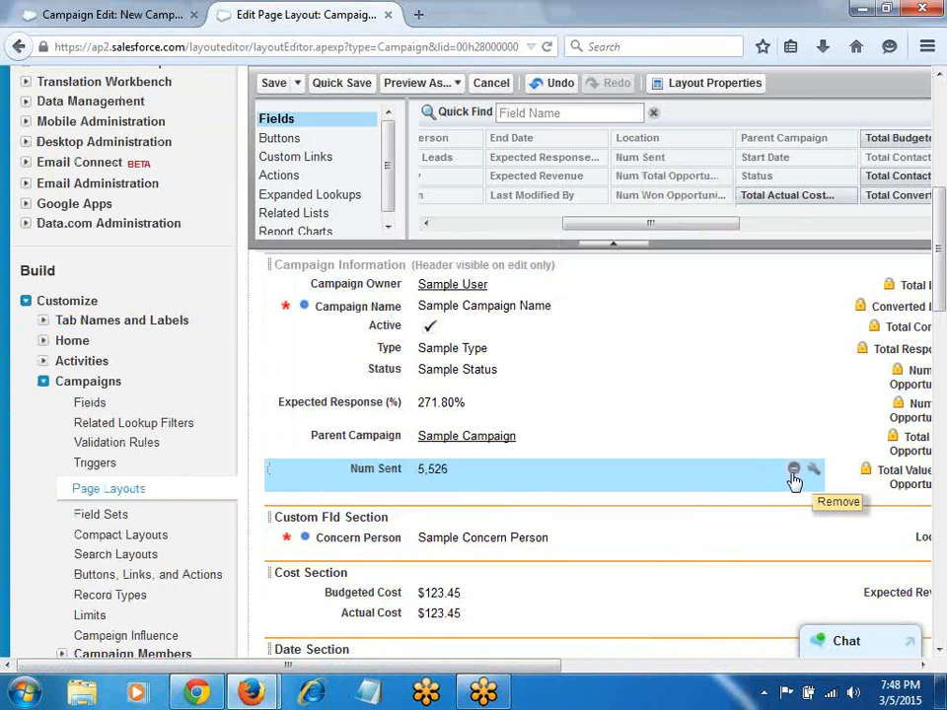
left_click(794, 471)
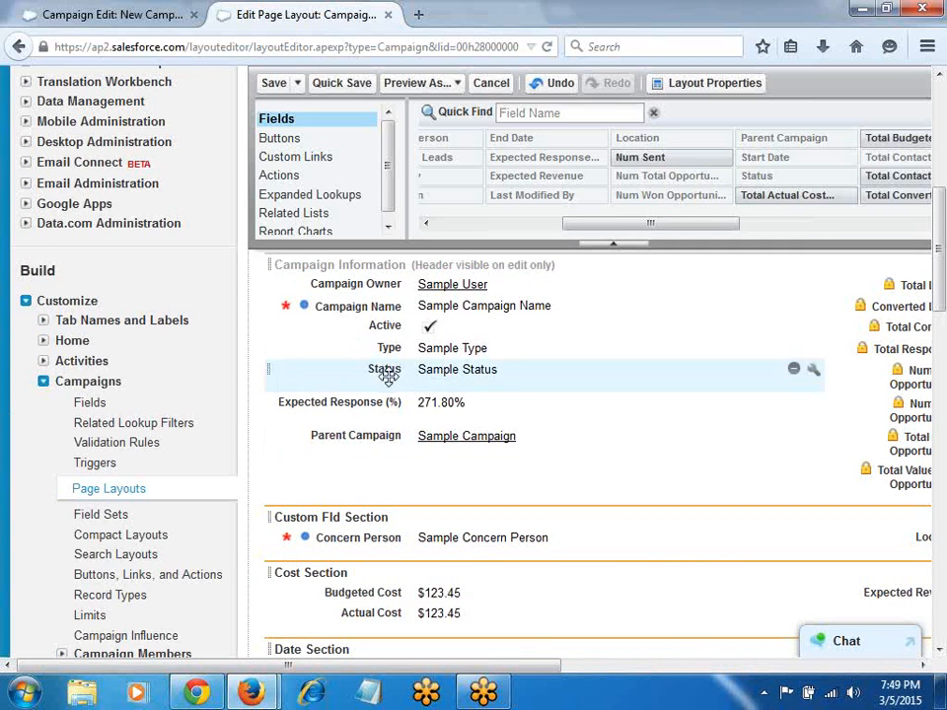
left_click(793, 402)
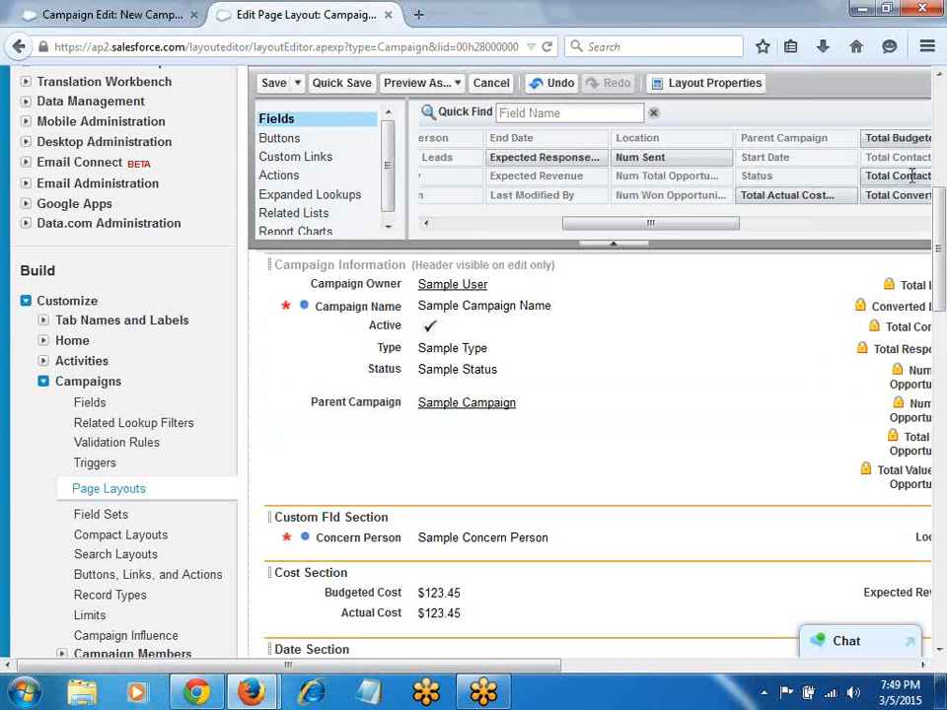
left_click(336, 83)
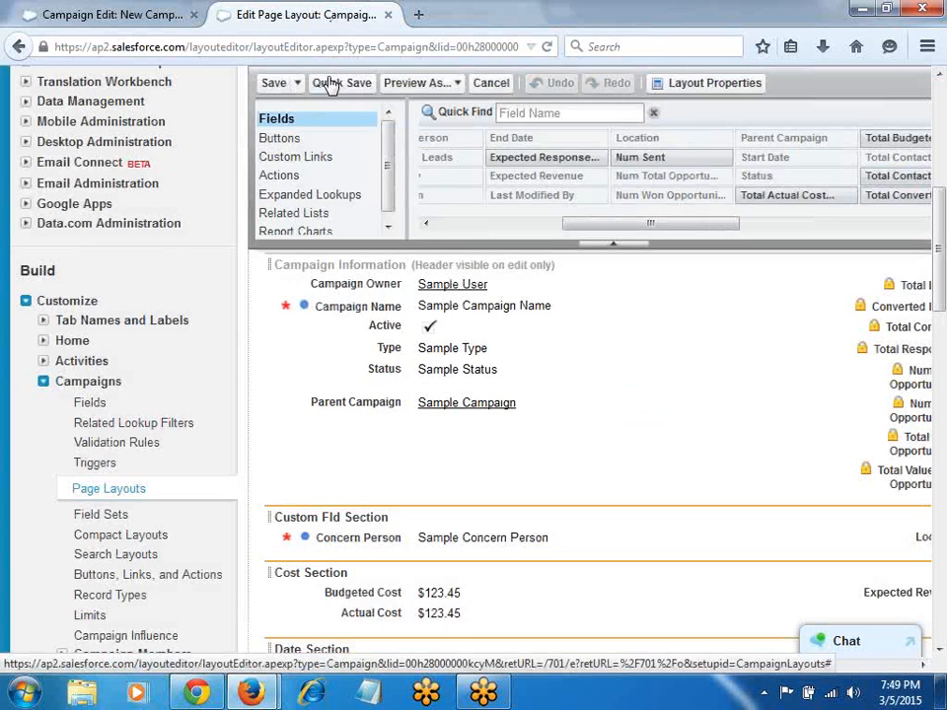
left_click(143, 18)
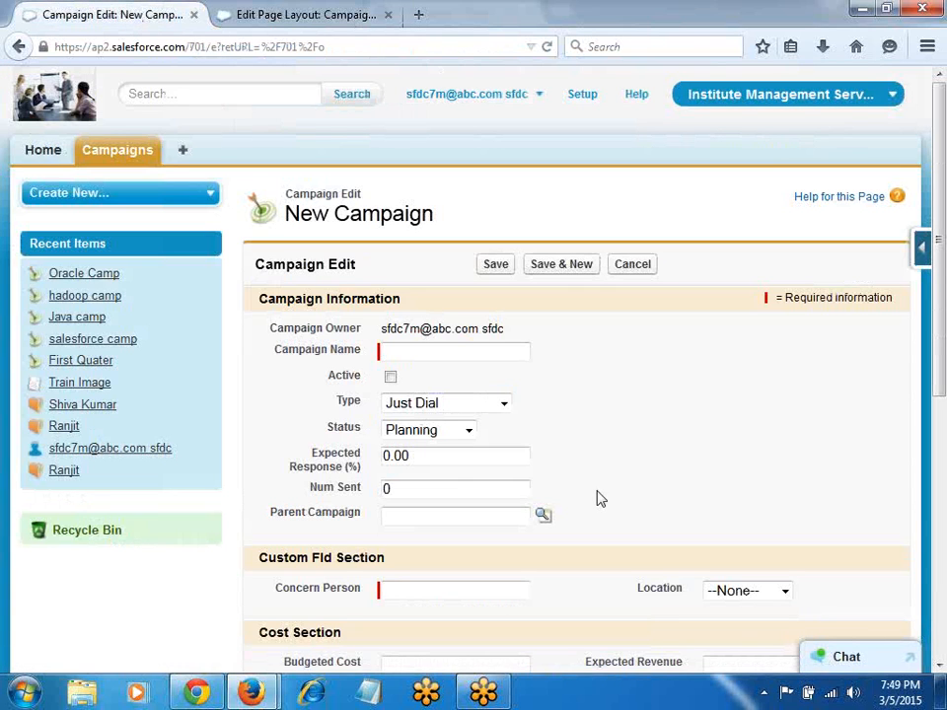
Step: Put Expected Response and Num Sent back below Parent Campaign, quick-save the layout, and reload the form
key("F5")
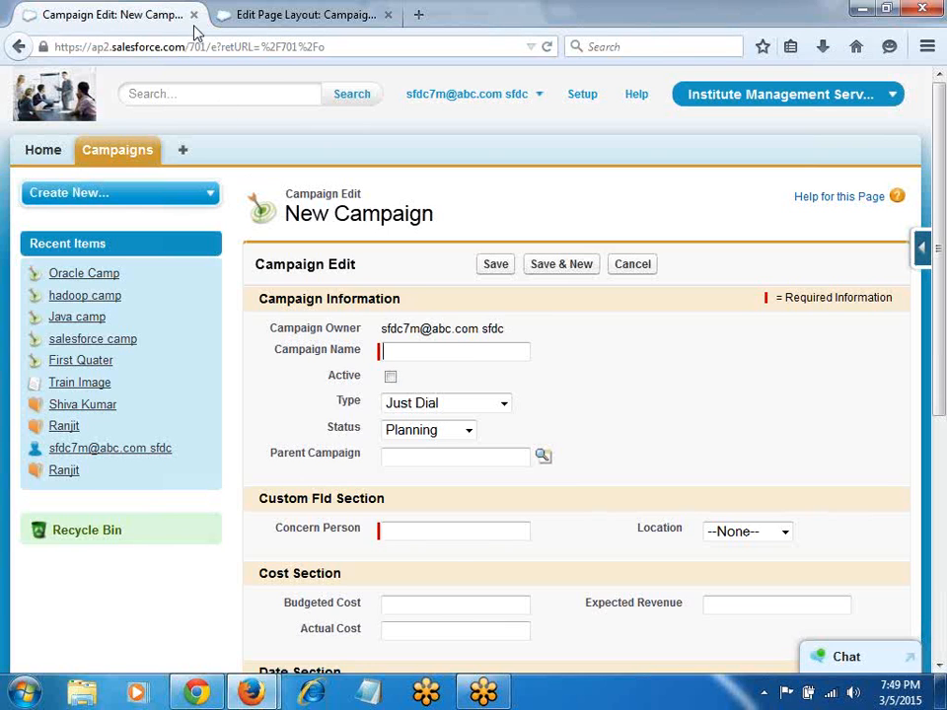
left_click(263, 16)
mouse_move(529, 158)
left_click_drag(528, 157, 408, 431)
left_click_drag(641, 157, 431, 469)
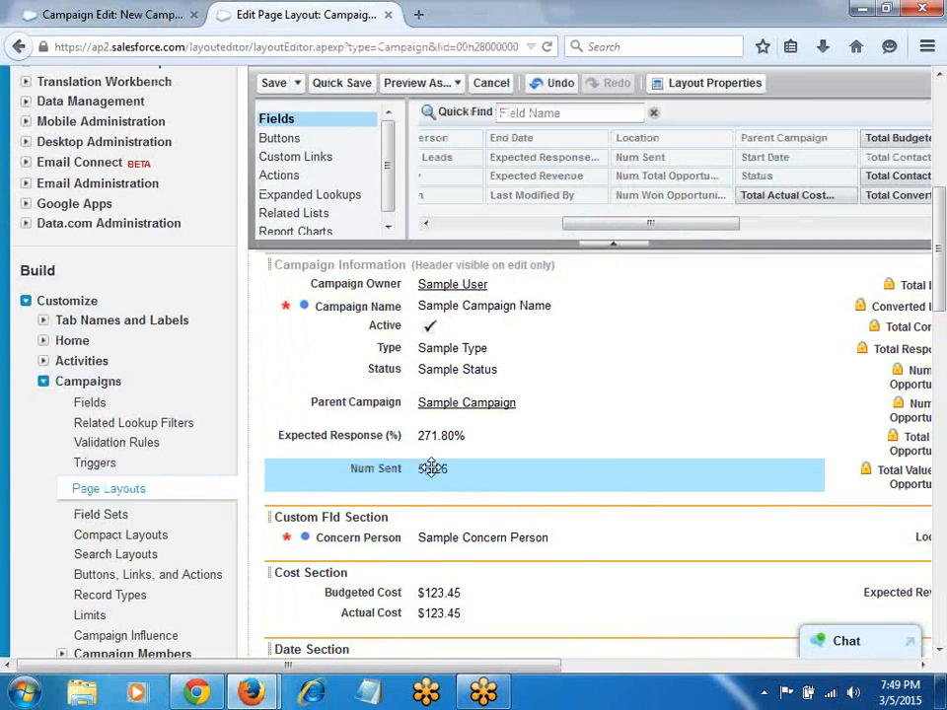
left_click(340, 84)
left_click(111, 15)
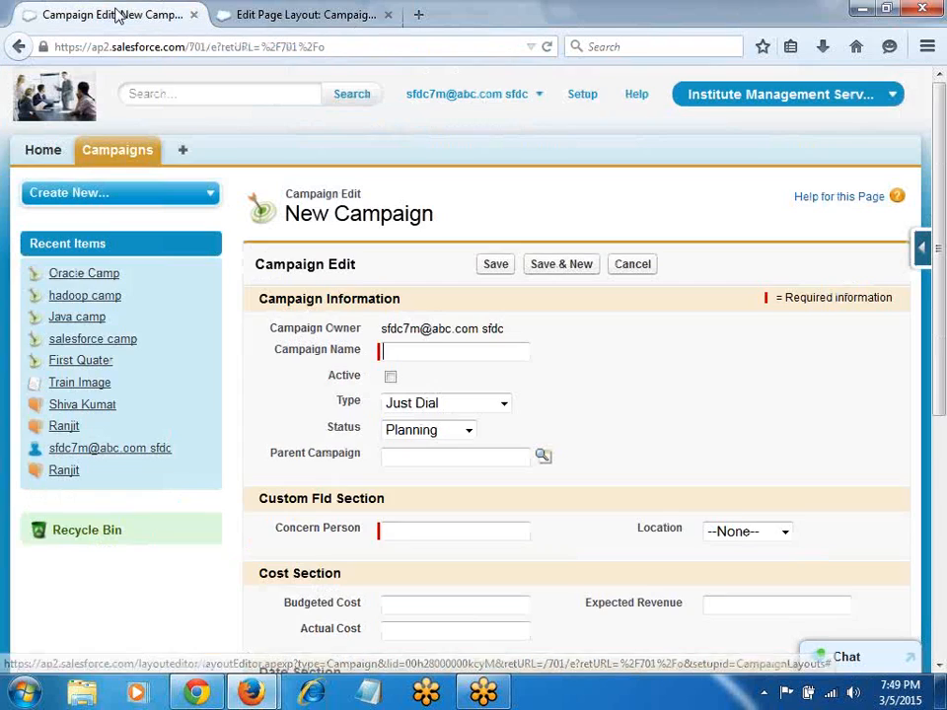
key("F5")
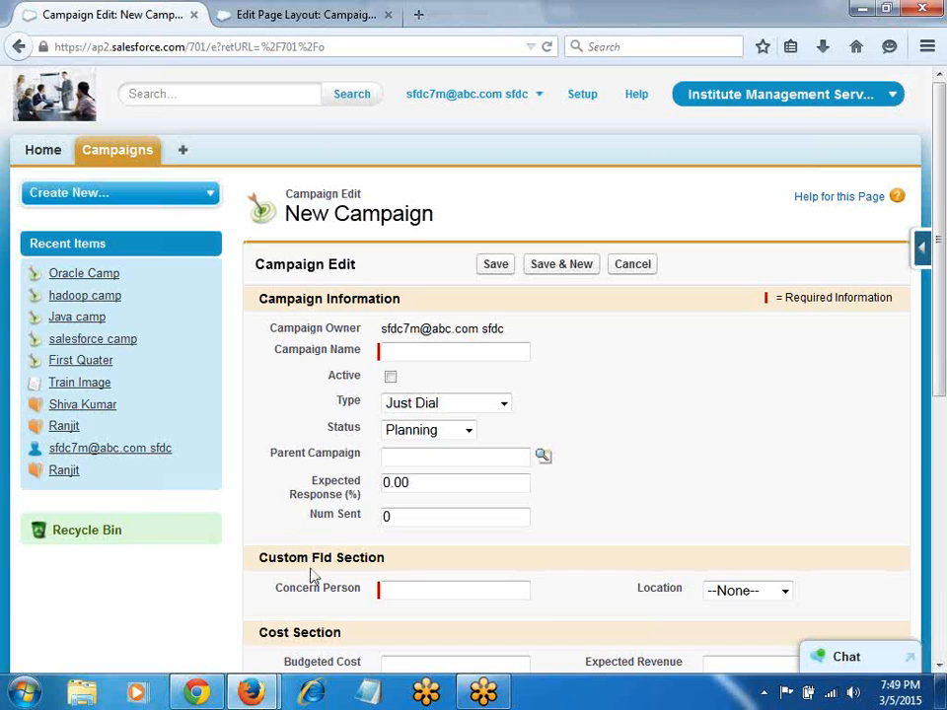
Step: Remove Expected Response and Num Sent from the Campaign layout, quick-save, and reload the New Campaign form
left_click(282, 12)
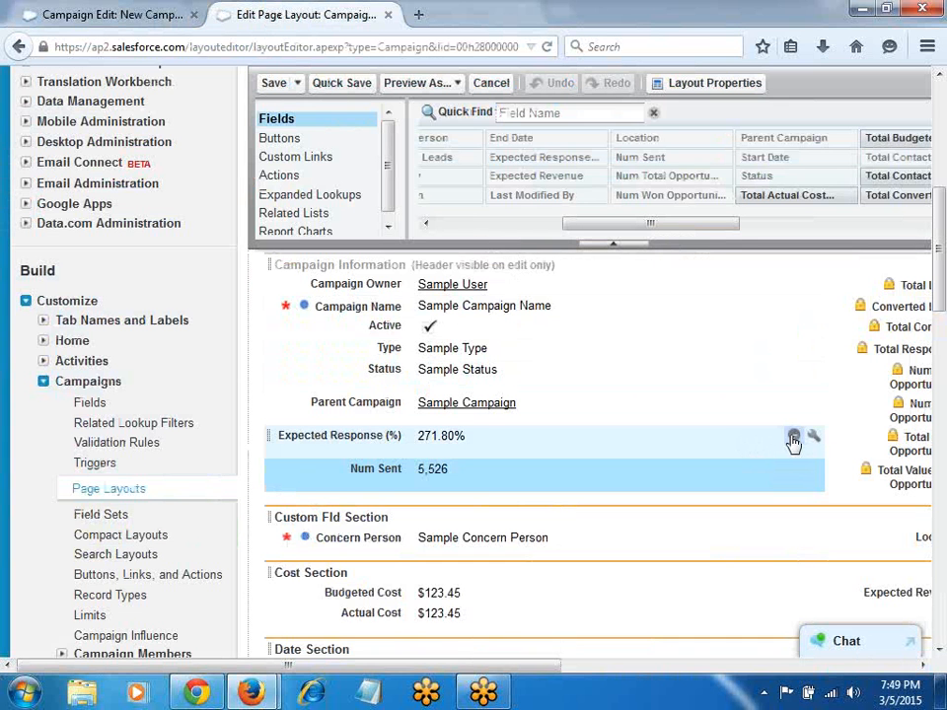
left_click(793, 435)
left_click(793, 435)
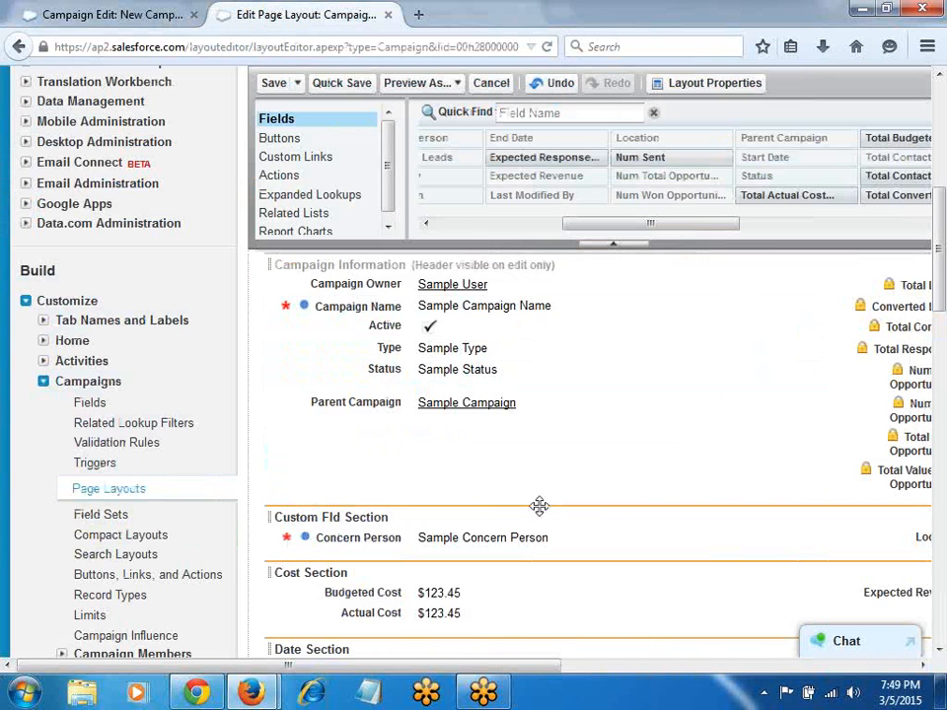
scroll(490, 486, "down", 2)
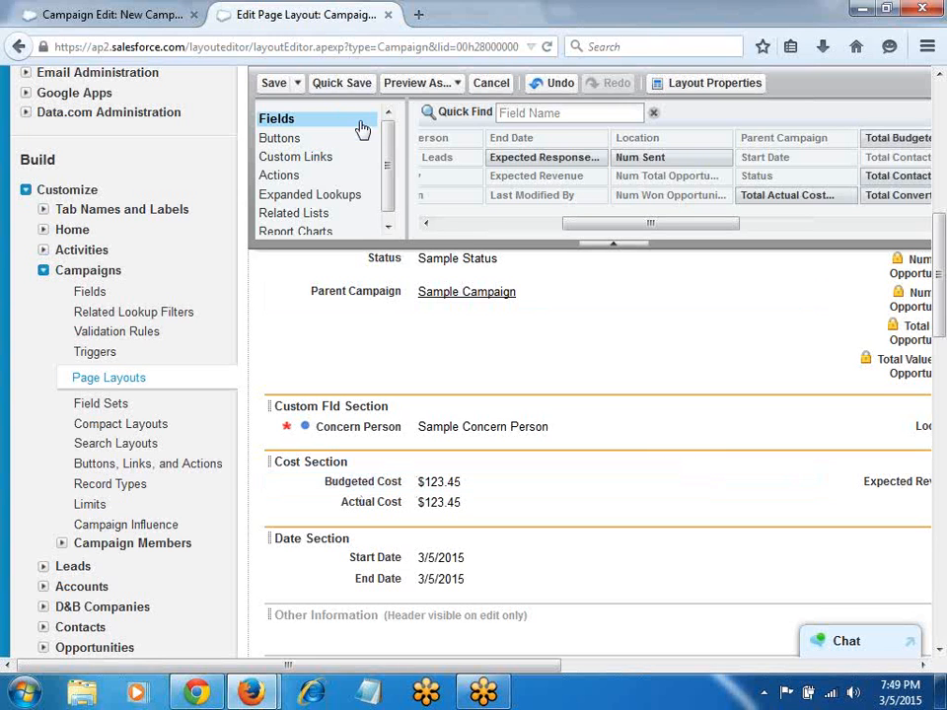
left_click(335, 85)
left_click(79, 16)
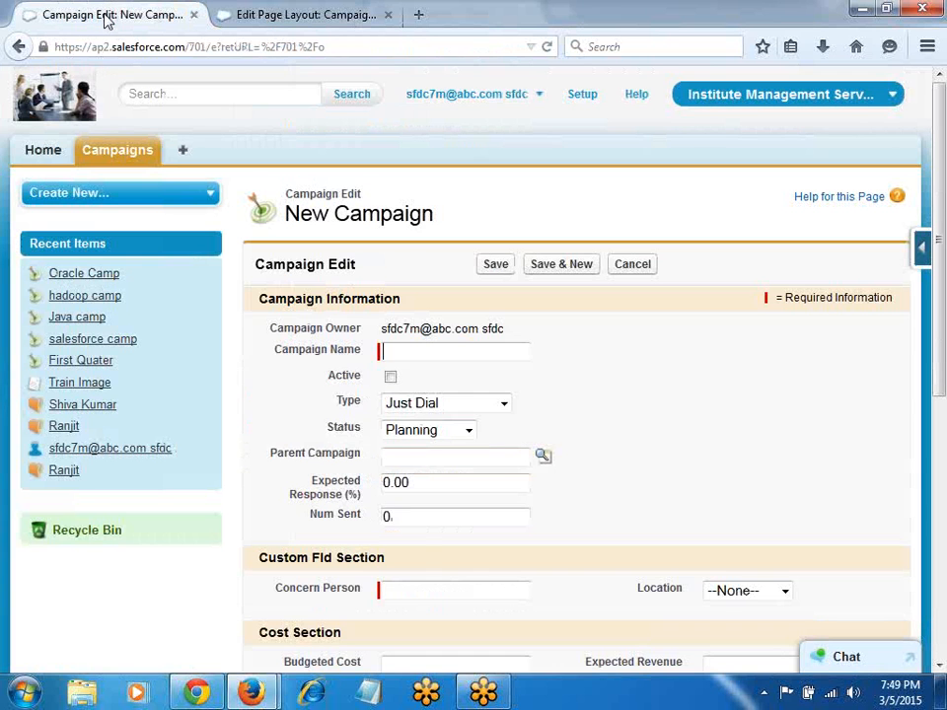
key("F5")
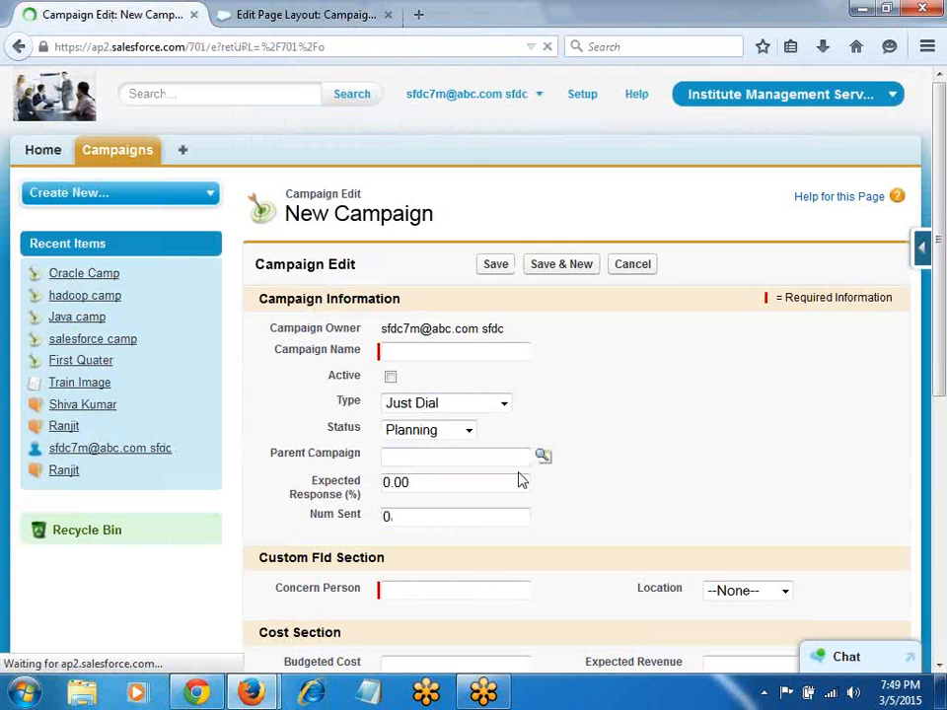
Step: Set the campaign type to Banner Ads, clear the Concern Person name and attempt a save
scroll(521, 520, "down", 2)
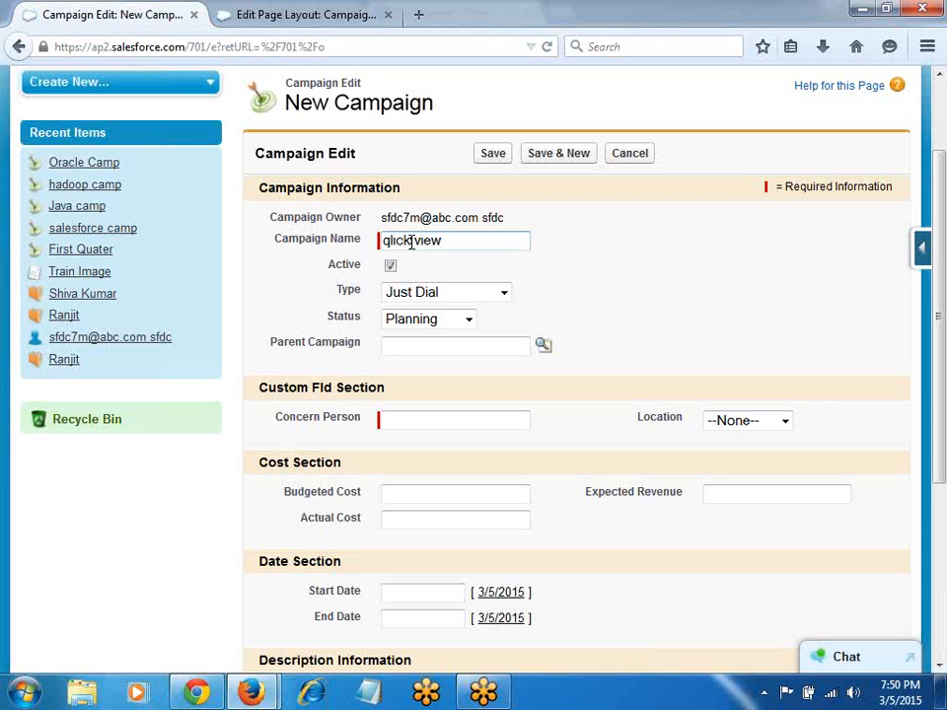
left_click(449, 294)
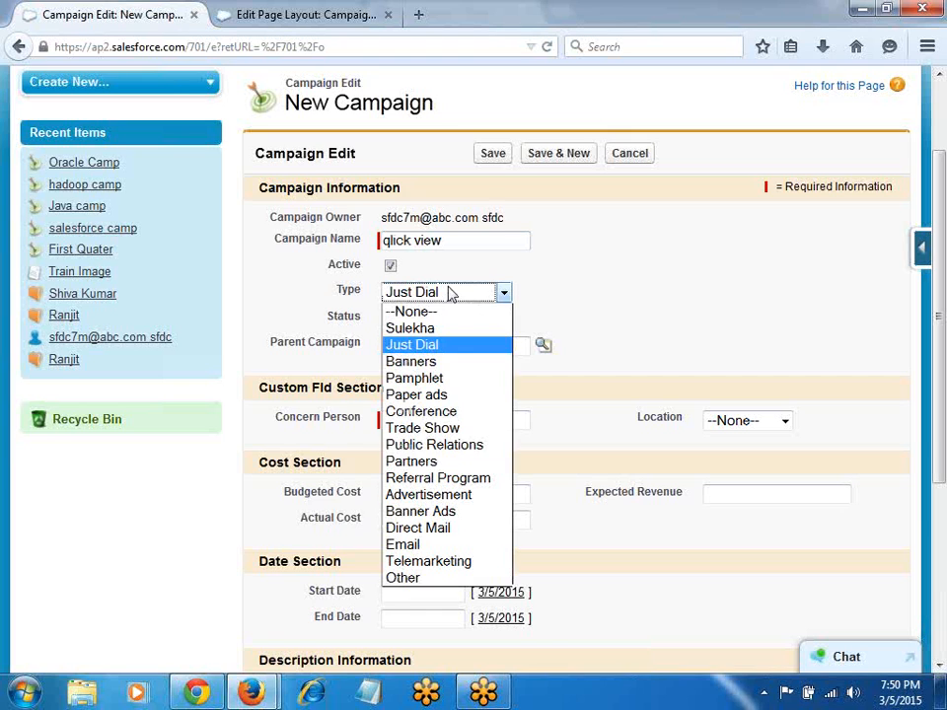
left_click(443, 515)
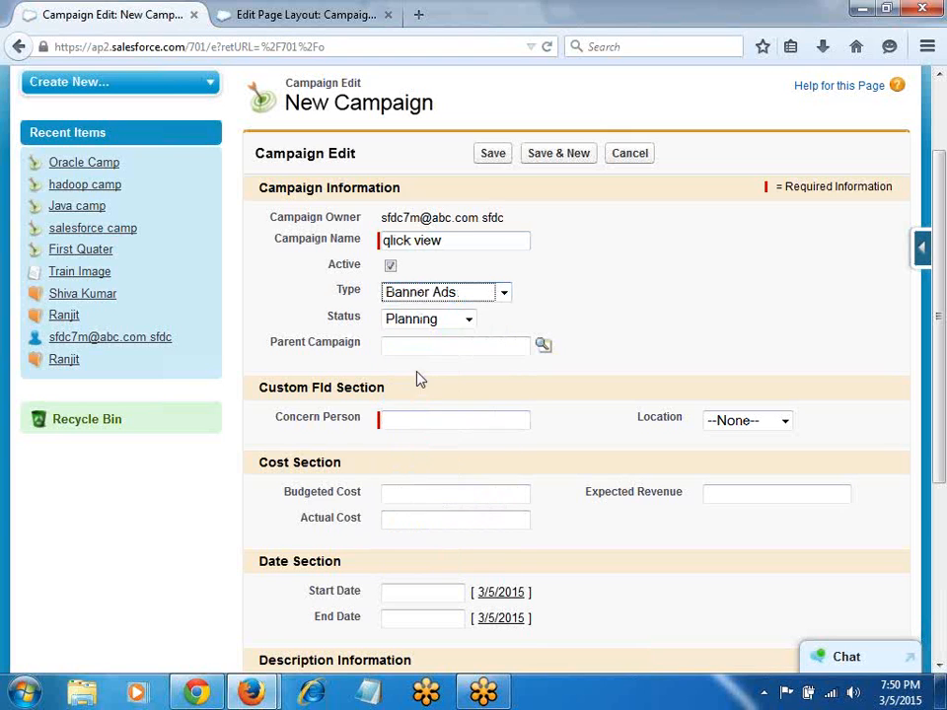
left_click(421, 417)
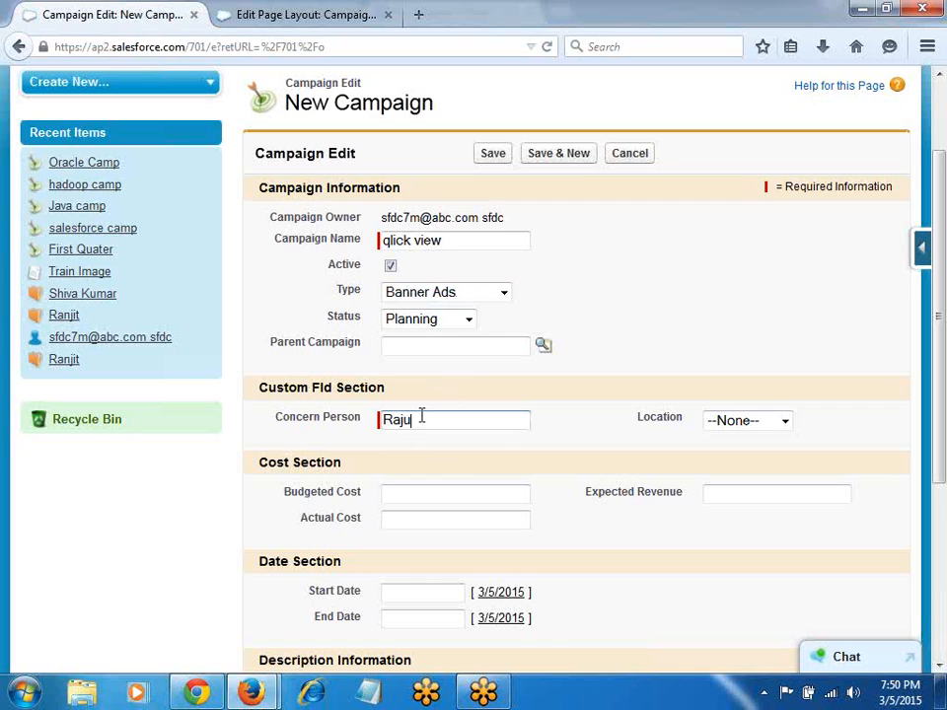
double_click(384, 412)
key("BackSpace")
left_click(491, 155)
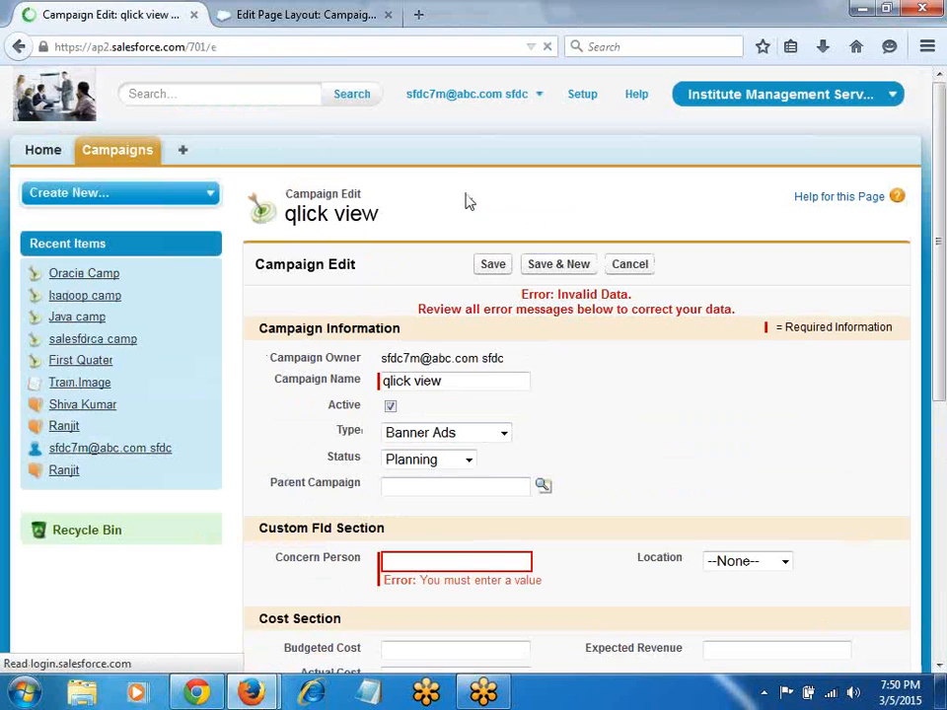
left_click(435, 564)
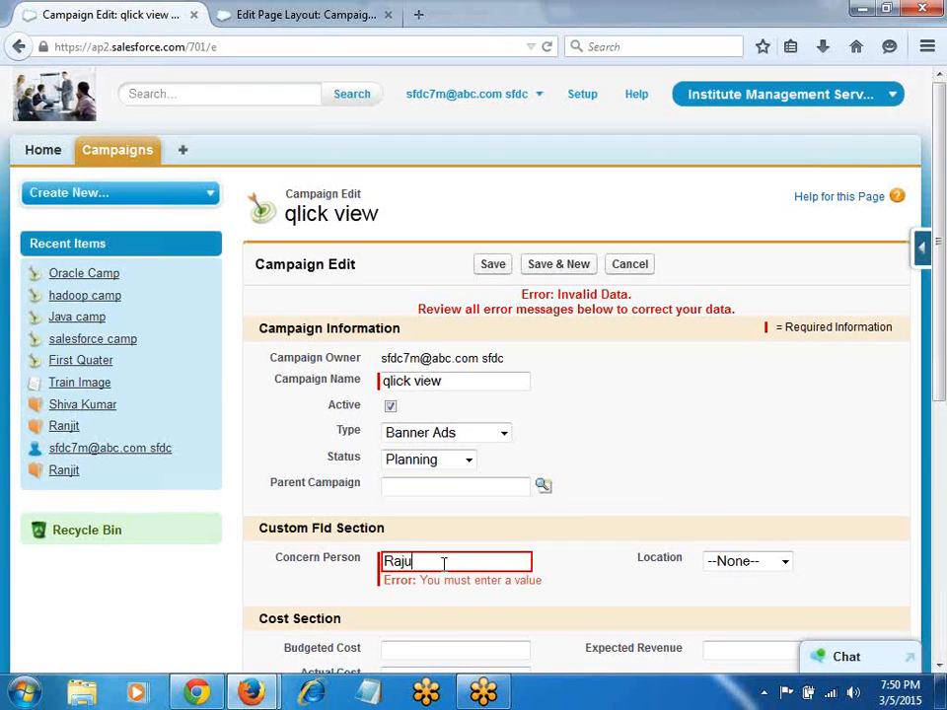
Step: Set the Location to Hyderabad and save the qlick view campaign
scroll(444, 563, "down", 2)
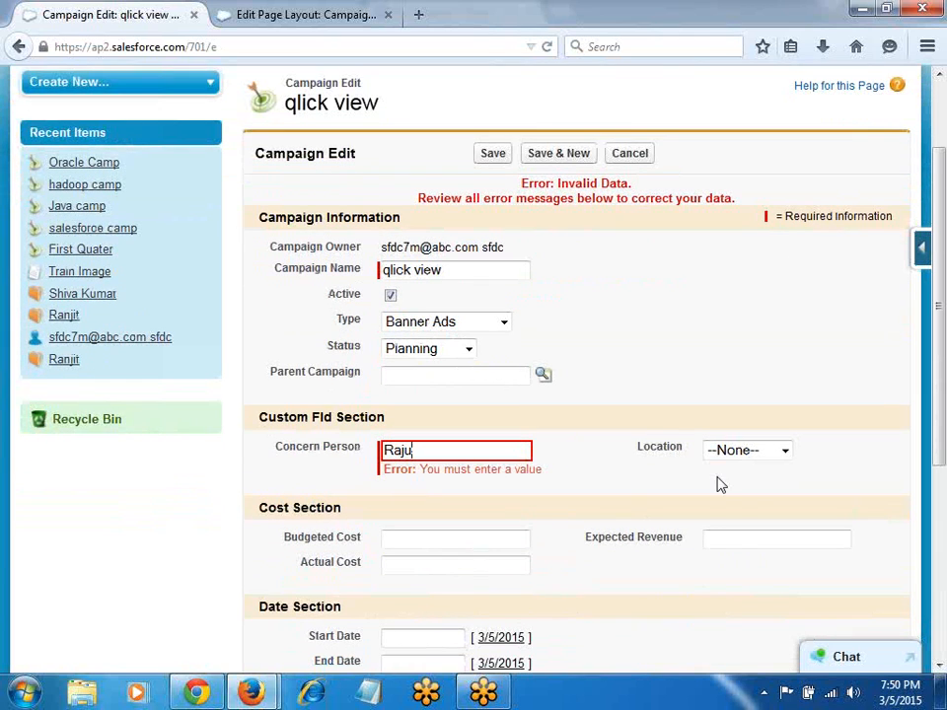
left_click(755, 451)
left_click(767, 520)
left_click(411, 542)
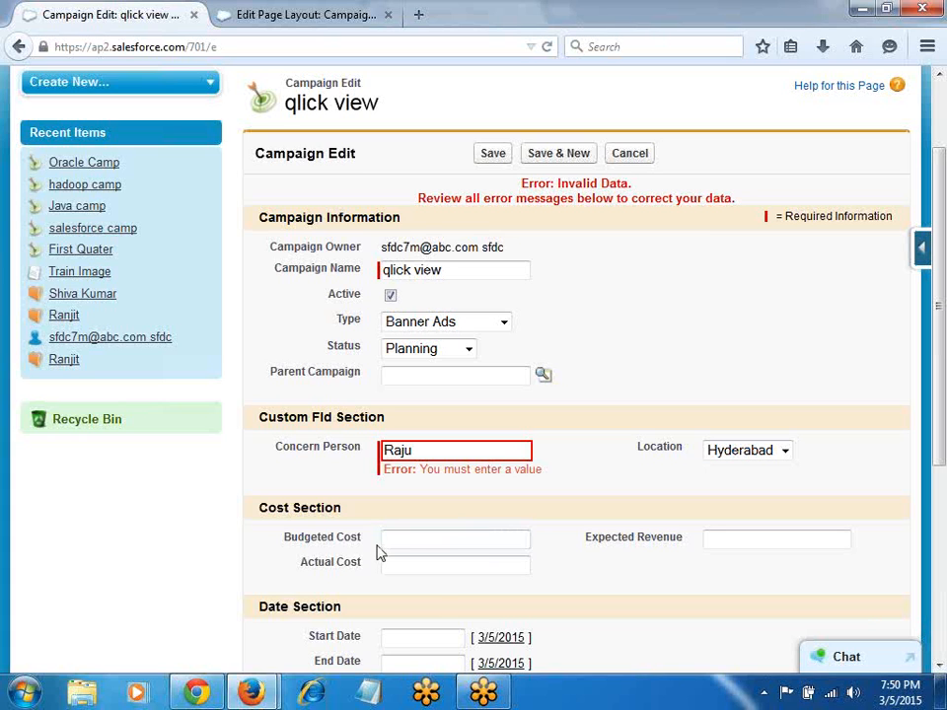
left_click(498, 158)
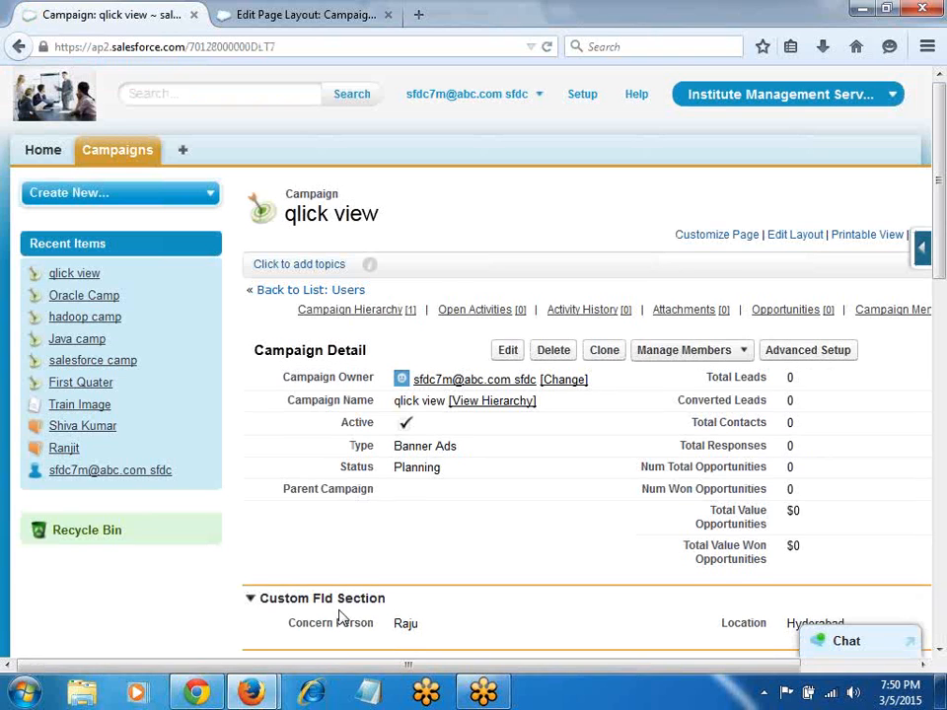
Step: Tick Required on the Budgeted Cost field in the Campaign layout's Cost Section
left_click(509, 358)
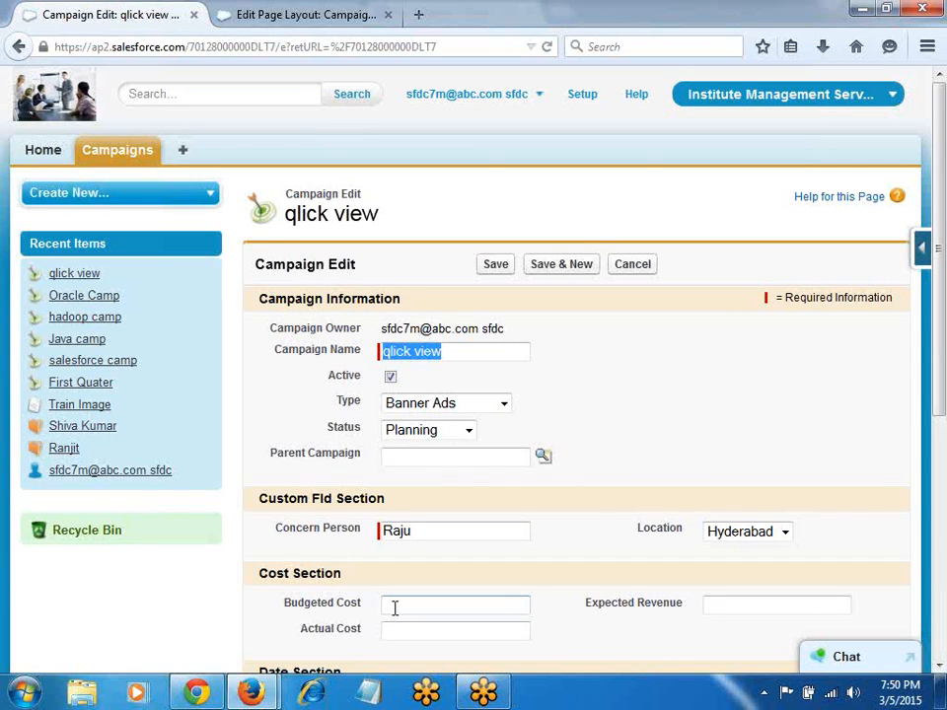
left_click(205, 11)
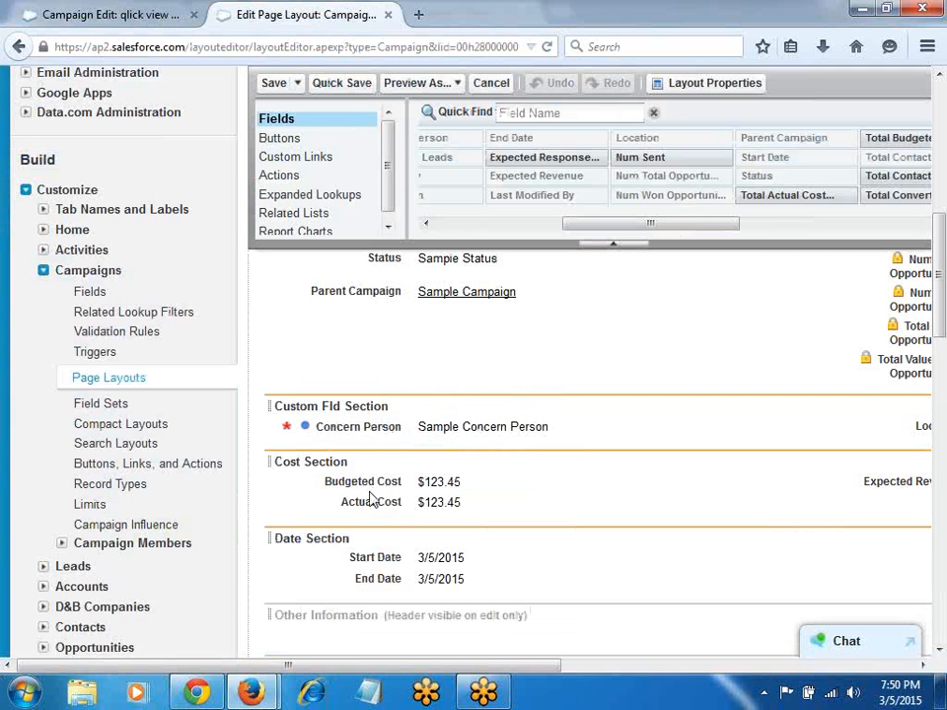
scroll(336, 503, "right", 3)
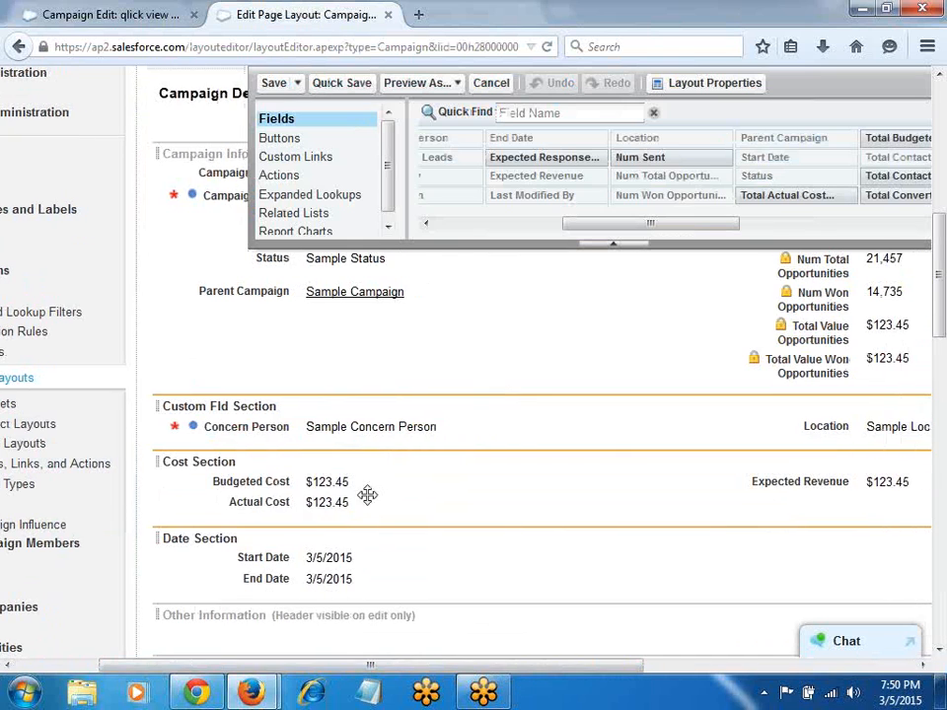
left_click(702, 489)
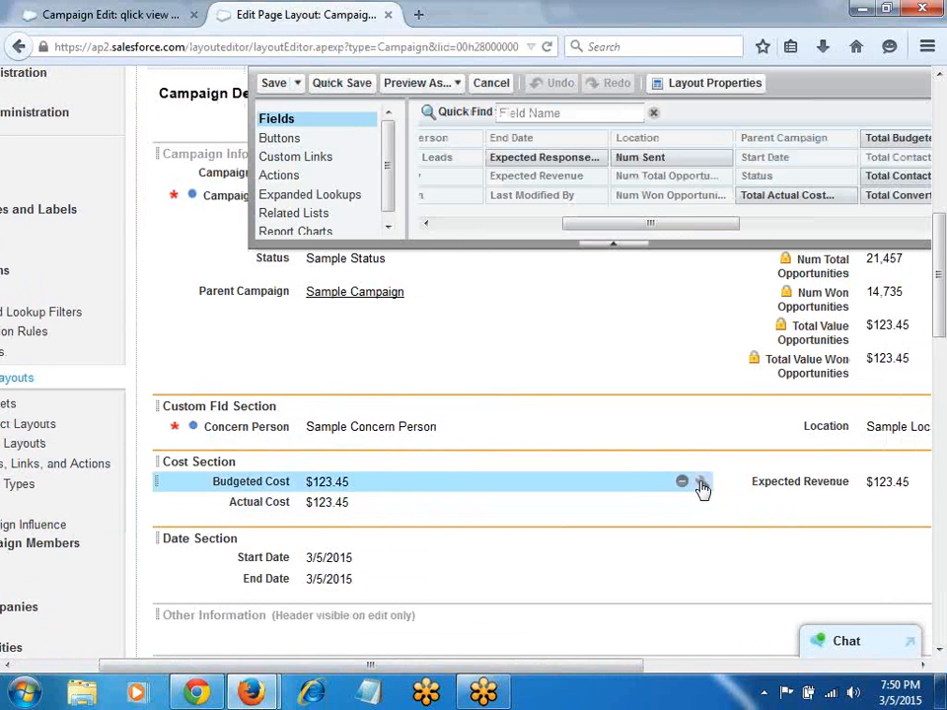
left_click(701, 484)
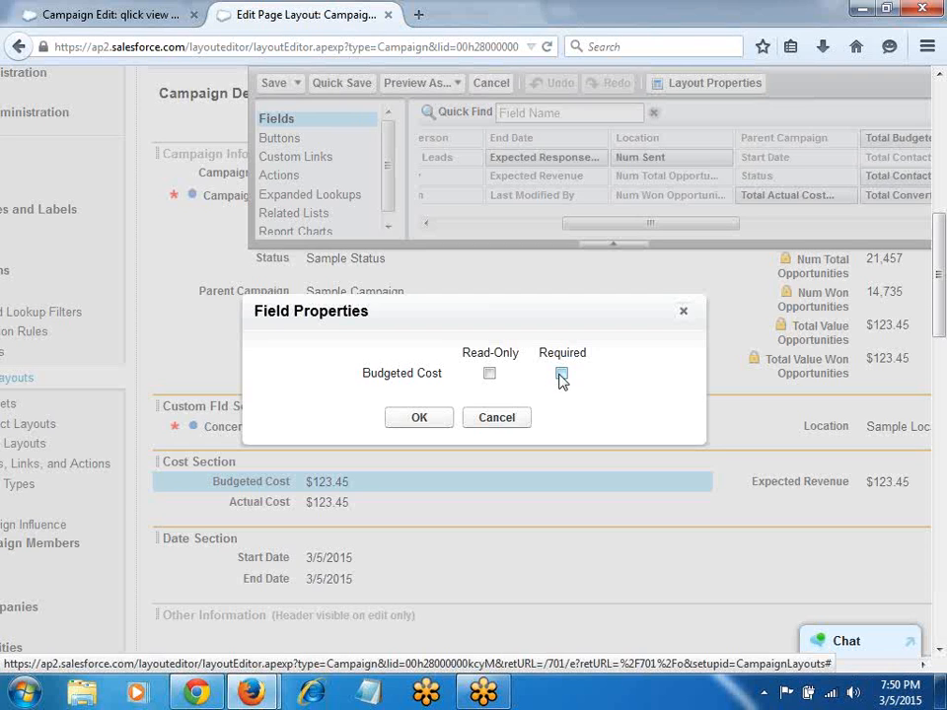
left_click(421, 418)
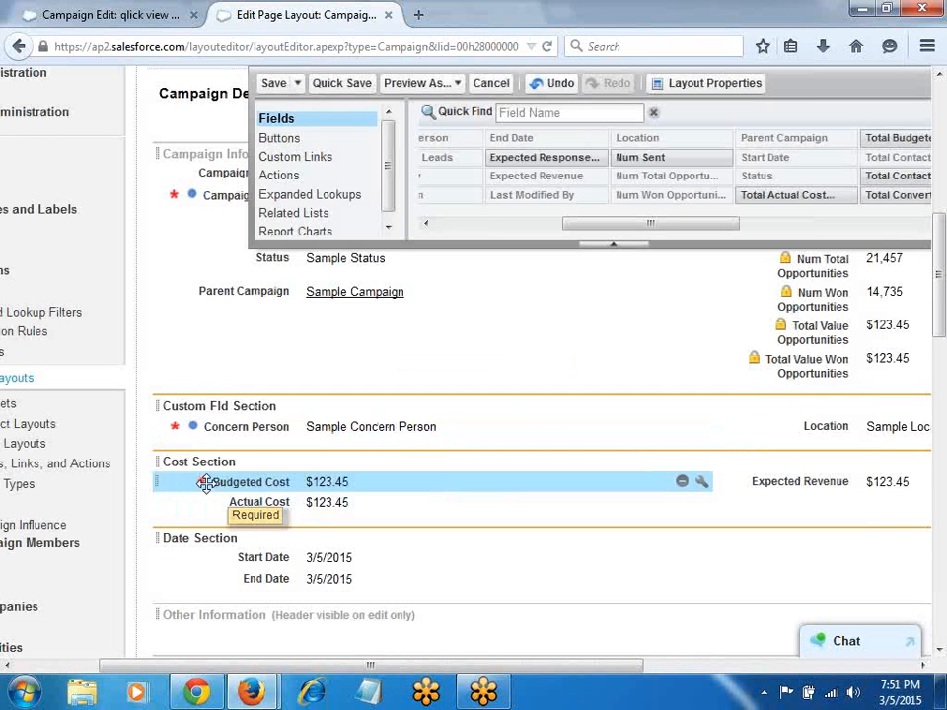
Step: Save the qlick view campaign from its edit tab and reopen it for editing
left_click(63, 13)
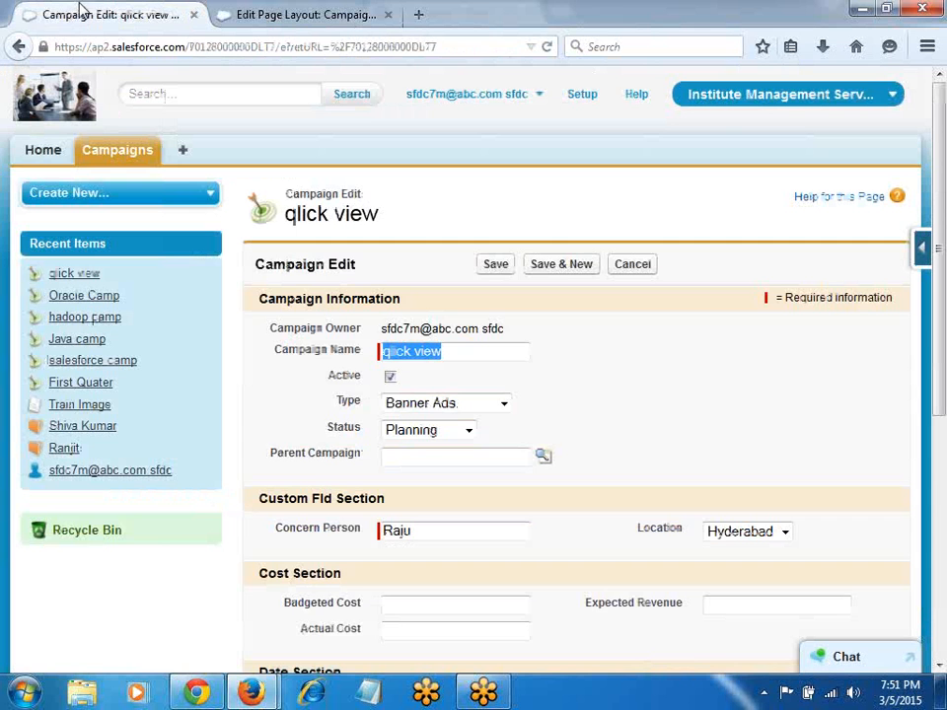
left_click(495, 268)
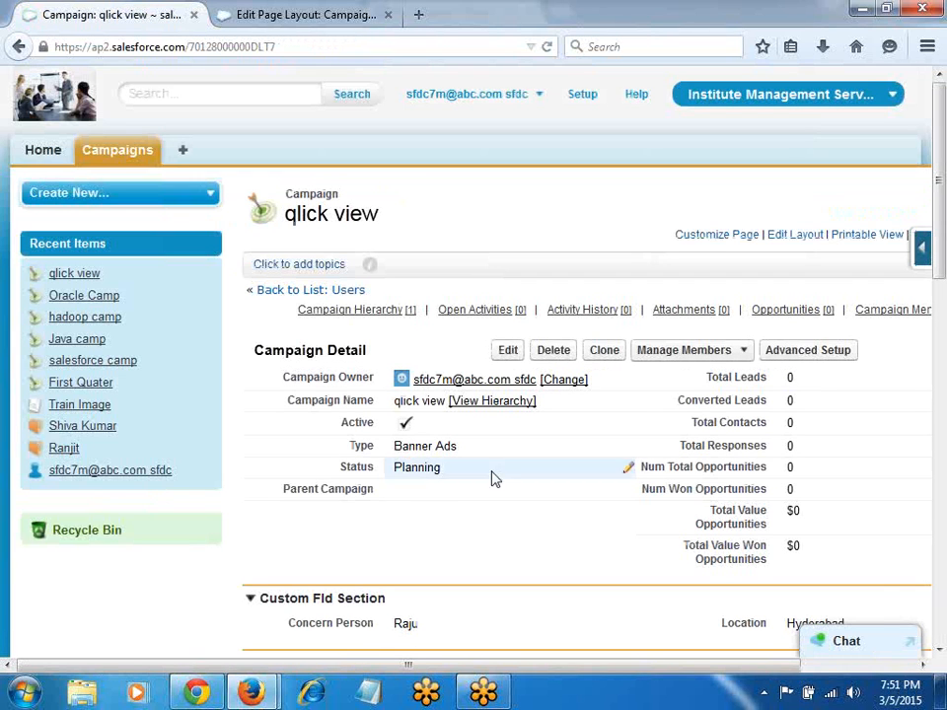
left_click(511, 353)
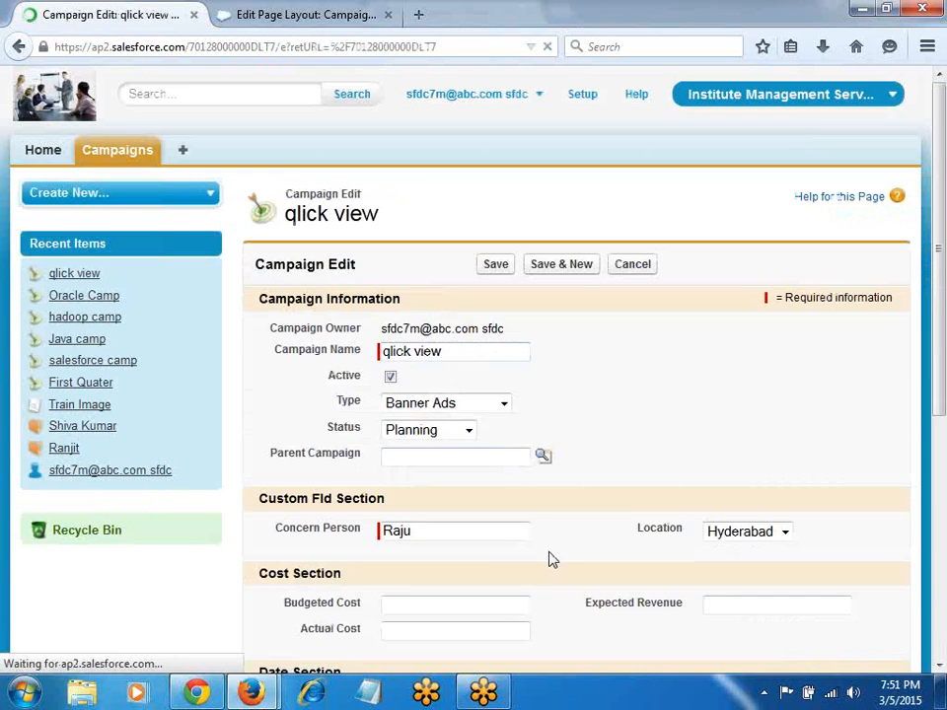
scroll(441, 588, "down", 2)
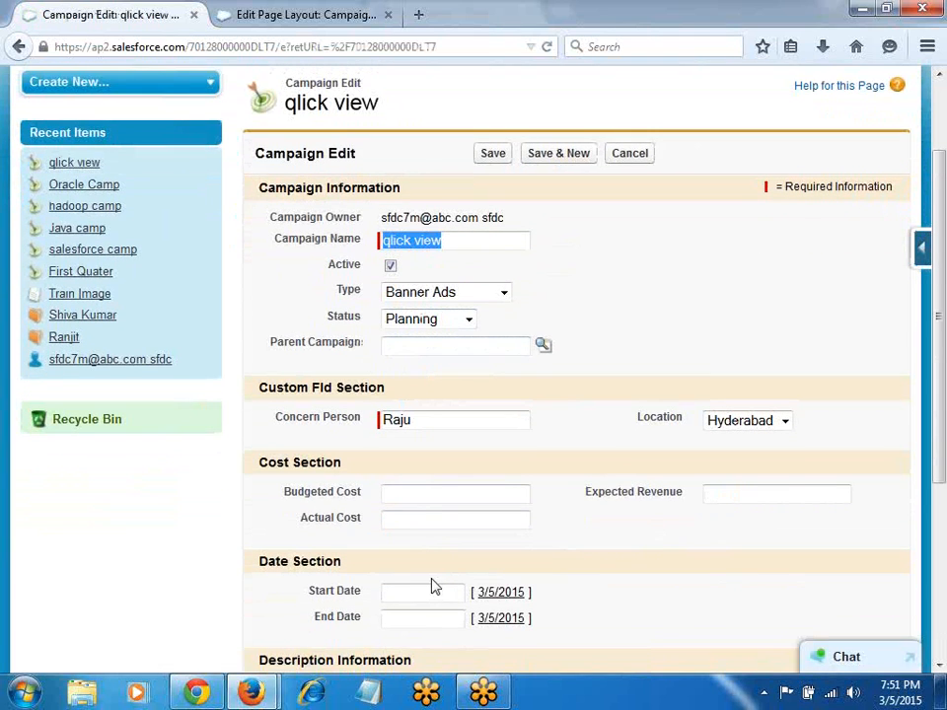
scroll(330, 102, "down", 2)
Step: Save the layout with Budgeted Cost required, then retry saving qlick view, which fails without a cost
left_click(233, 13)
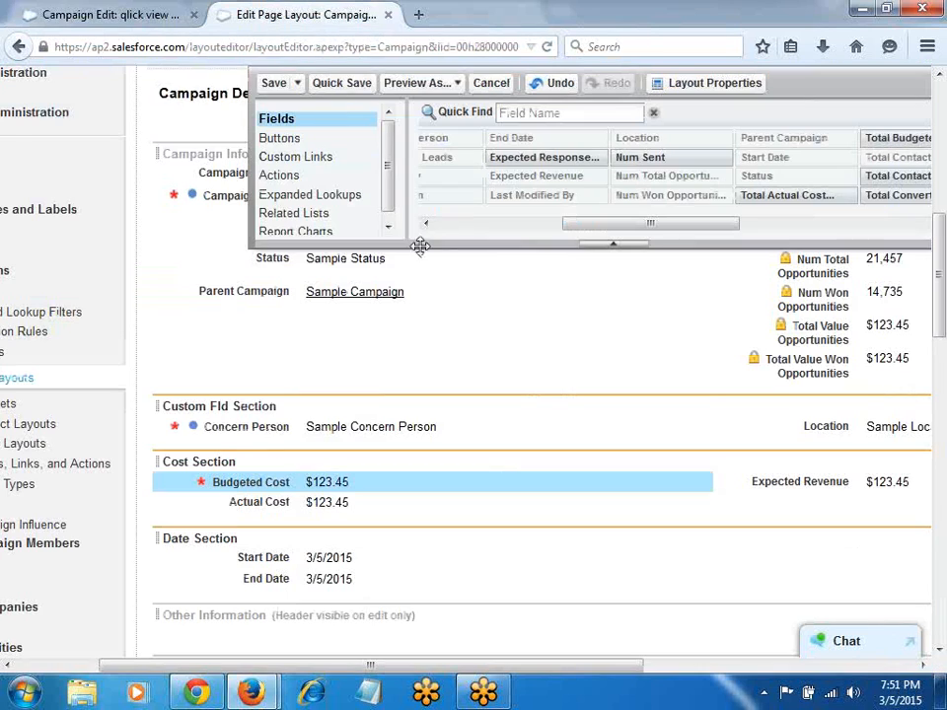
left_click(338, 84)
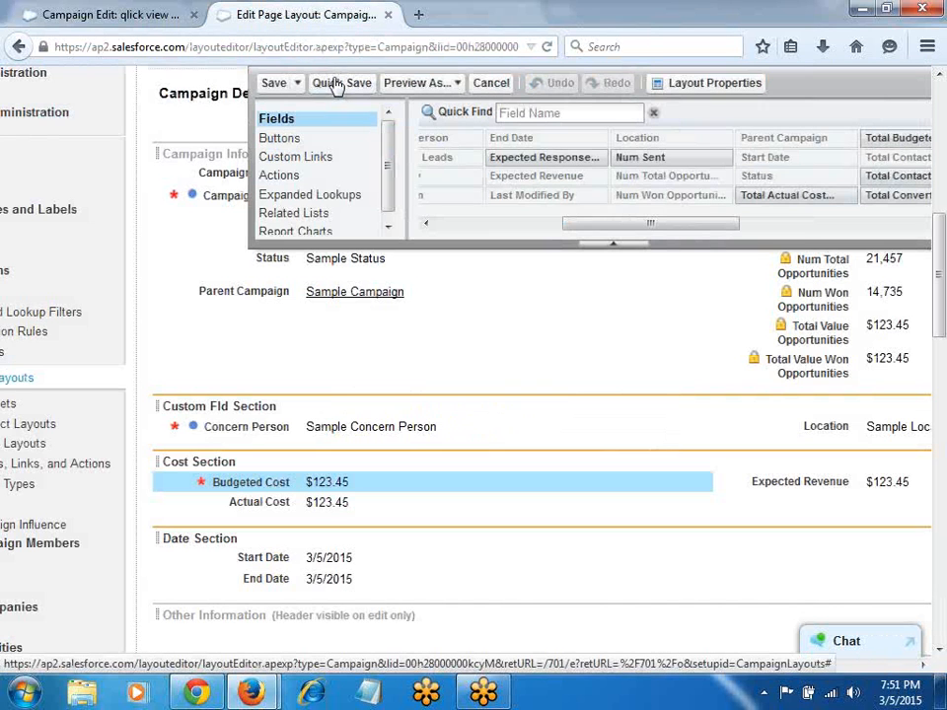
left_click(274, 87)
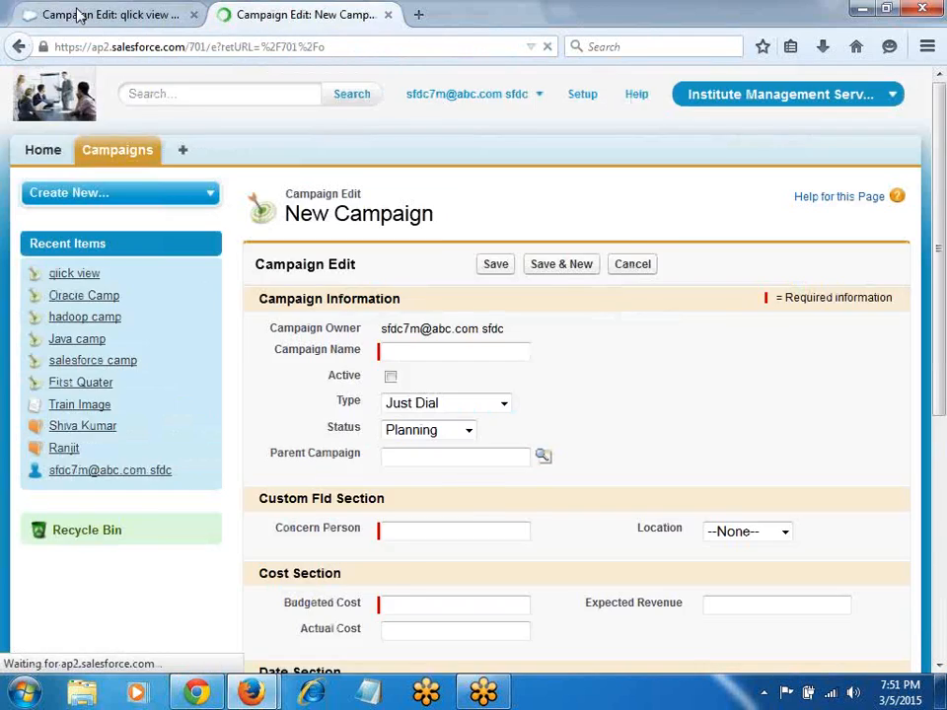
left_click(77, 14)
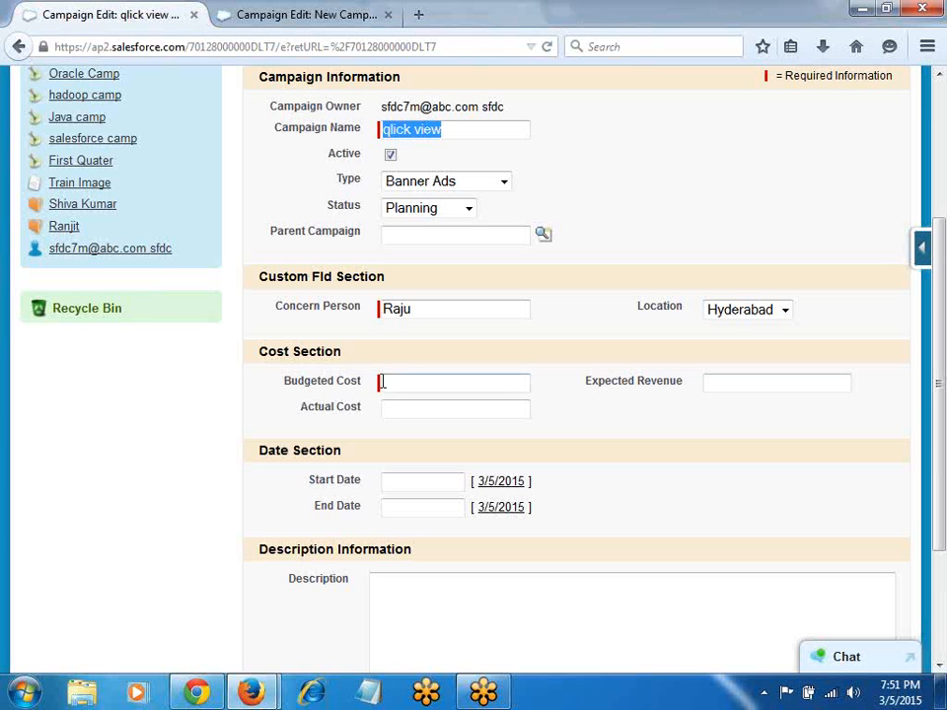
scroll(426, 347, "up", 2)
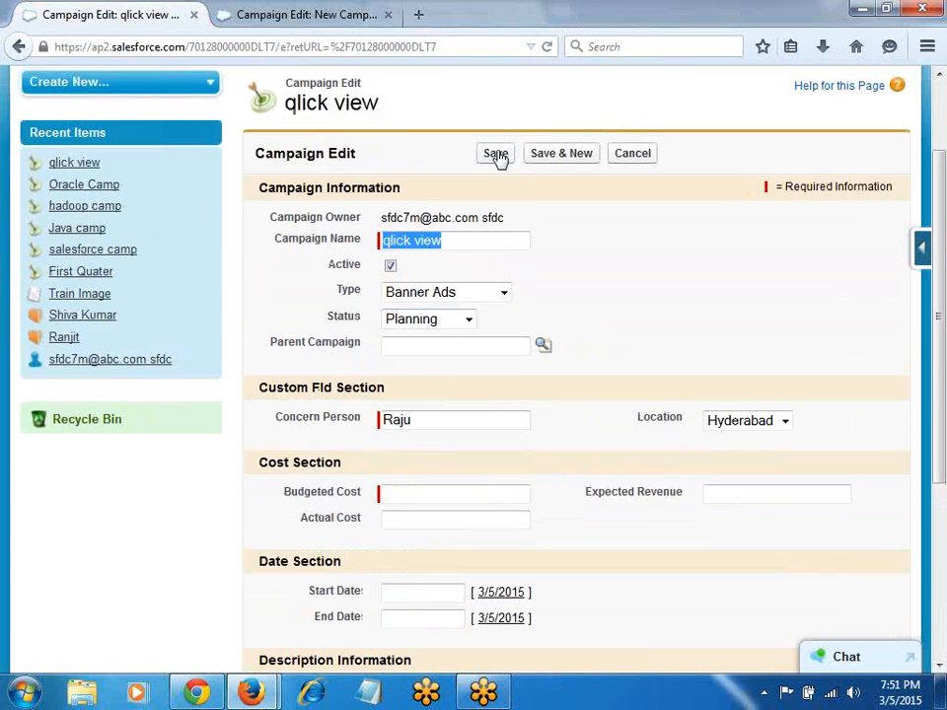
left_click(499, 155)
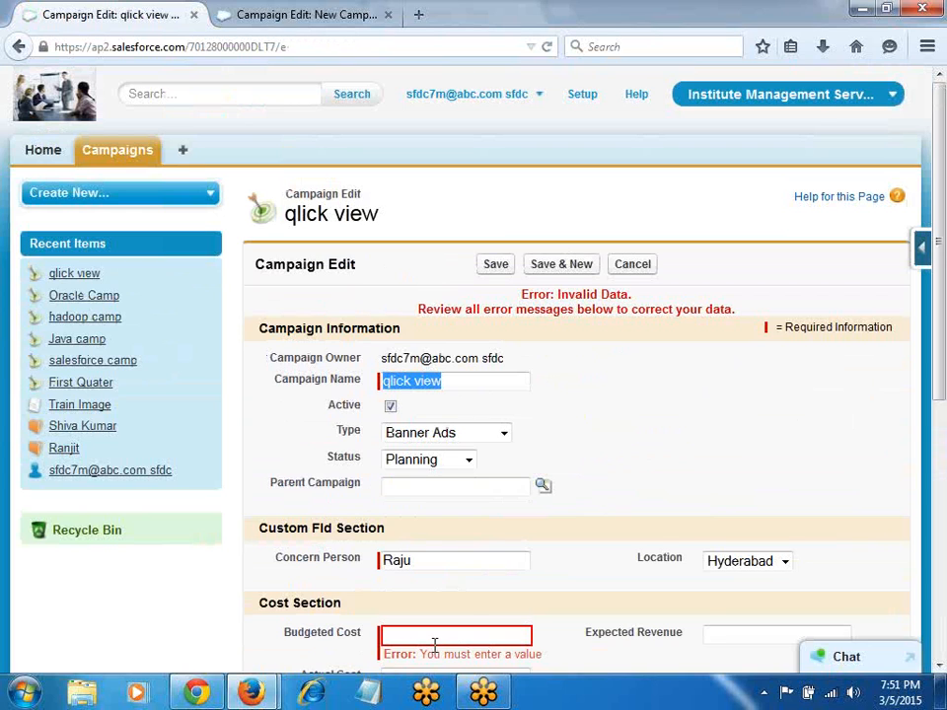
Step: Open the Campaign page layout editor from the Force.com setup menu in the second tab
left_click(305, 14)
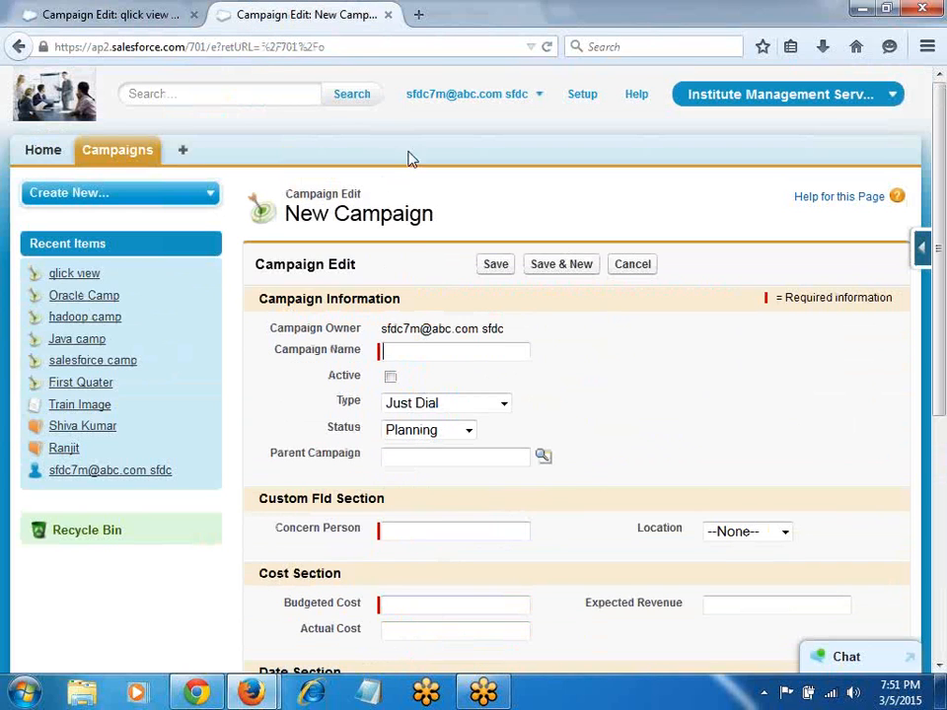
left_click(920, 247)
left_click(730, 434)
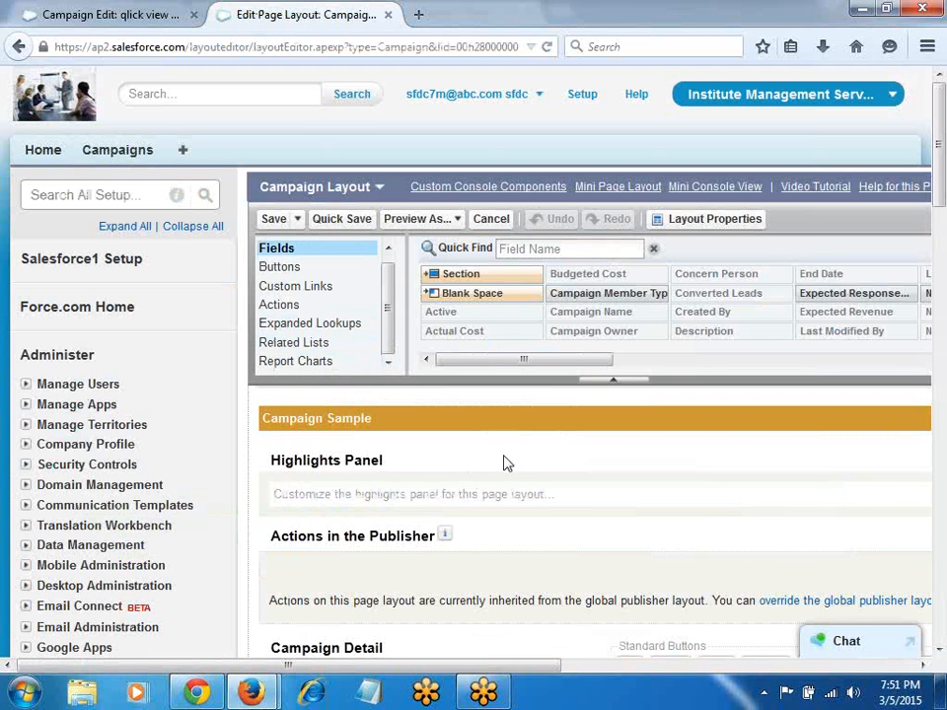
Step: Confirm Budgeted Cost stays Required in its field properties, then return to the qlick view edit form
scroll(501, 465, "down", 5)
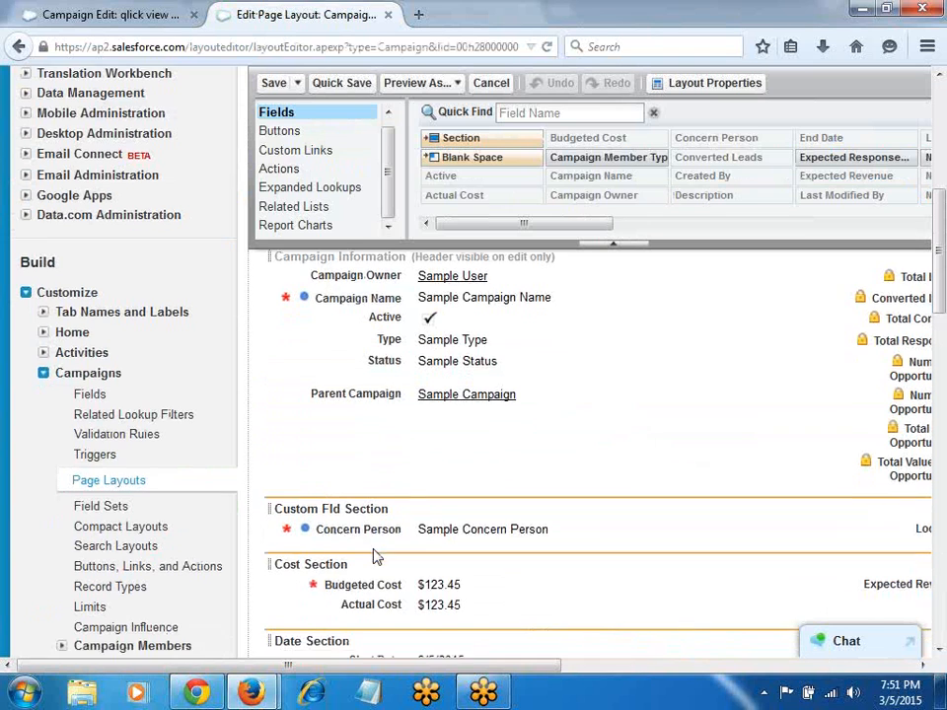
scroll(364, 532, "down", 3)
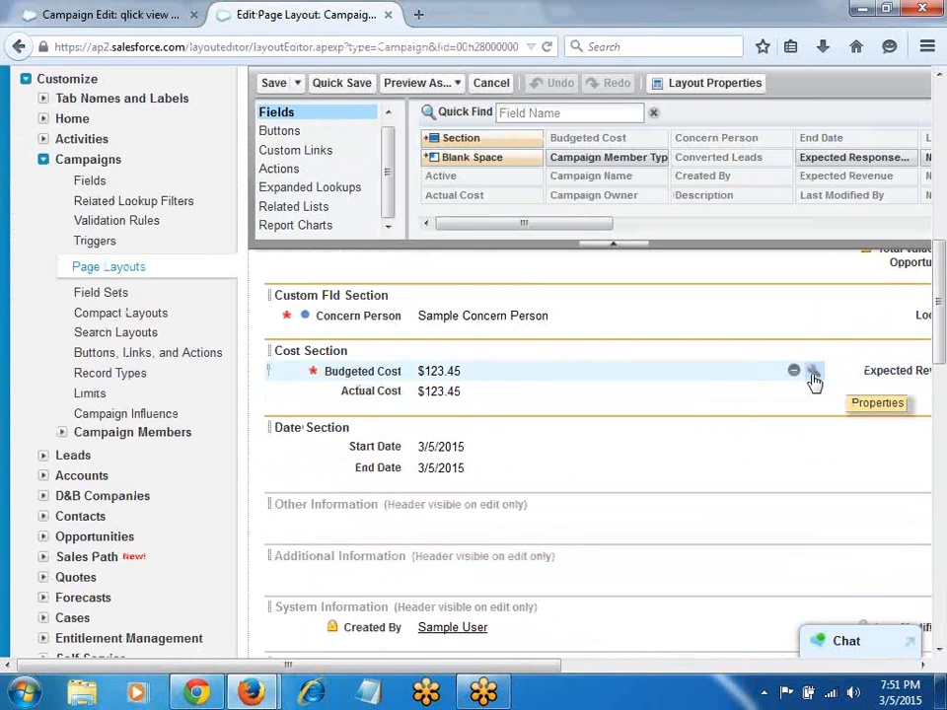
left_click(813, 374)
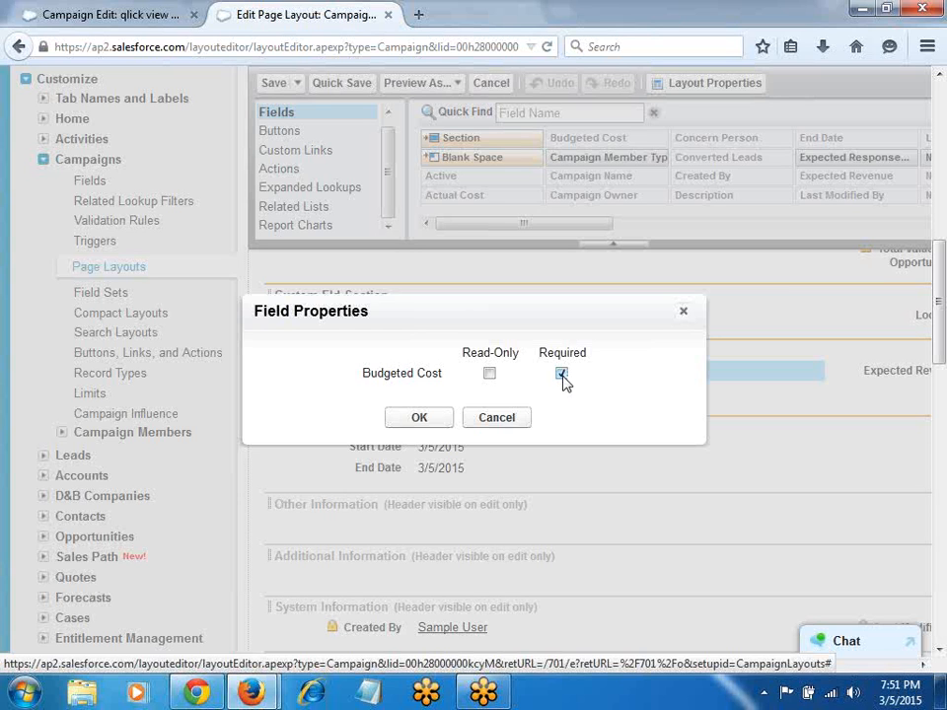
left_click(408, 416)
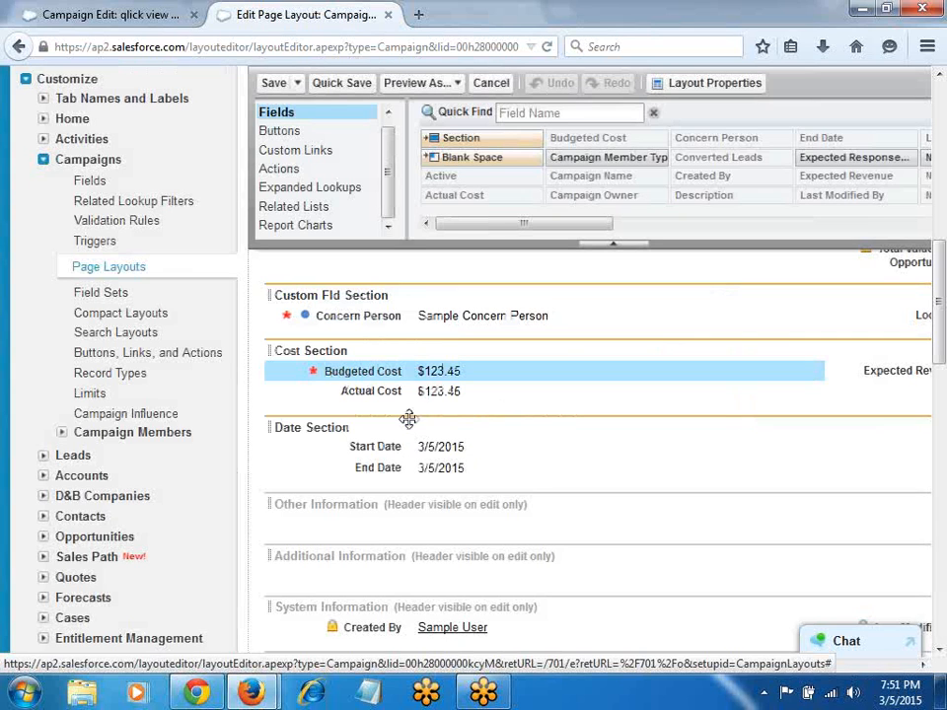
scroll(290, 444, "up", 2)
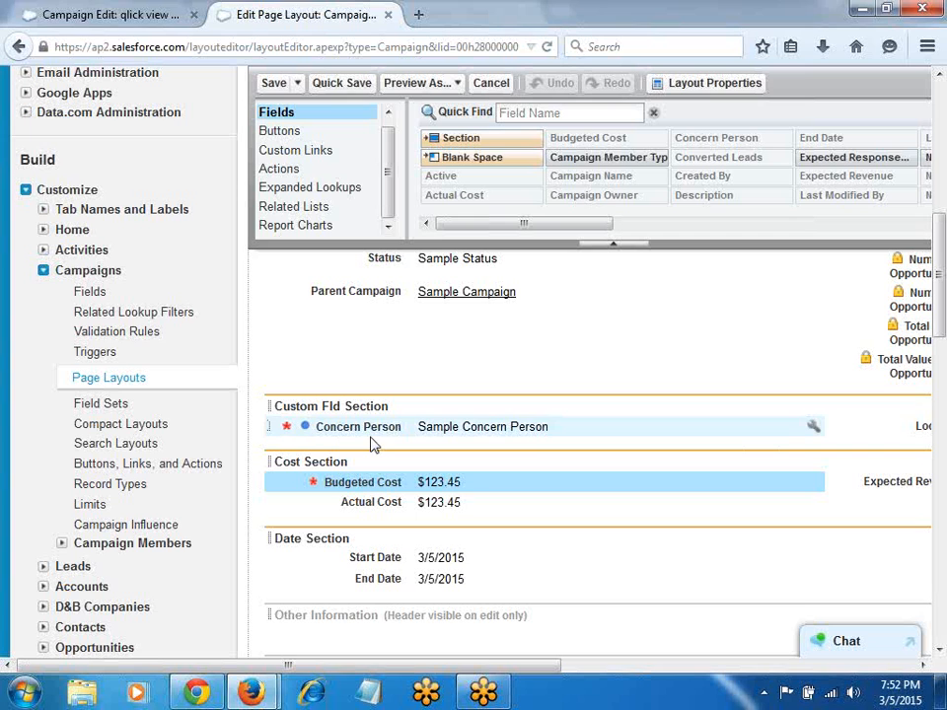
left_click(39, 13)
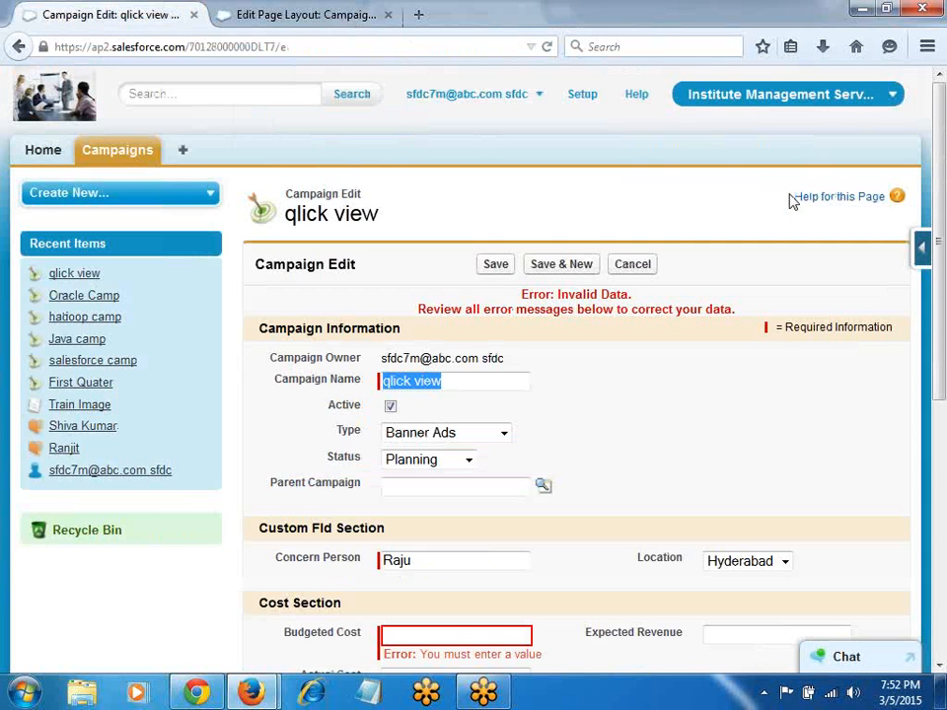
Step: Open the Campaign Fields list in a new tab and open the Concern Person custom field for editing
mouse_move(917, 252)
right_click(767, 292)
left_click(739, 299)
left_click(247, 15)
scroll(456, 473, "down", 15)
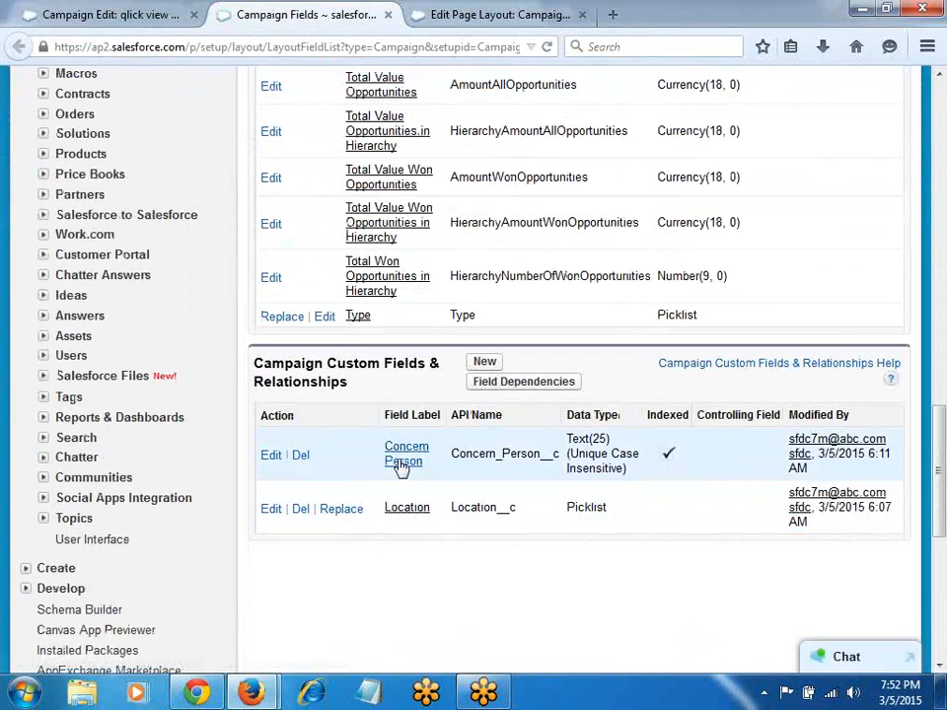
left_click(404, 460)
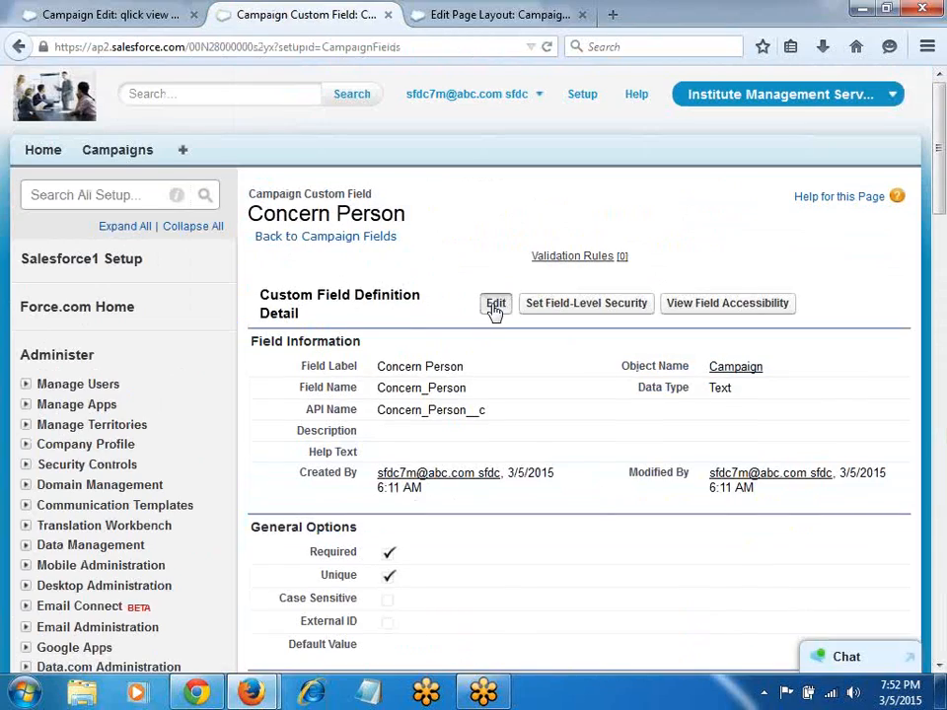
left_click(495, 305)
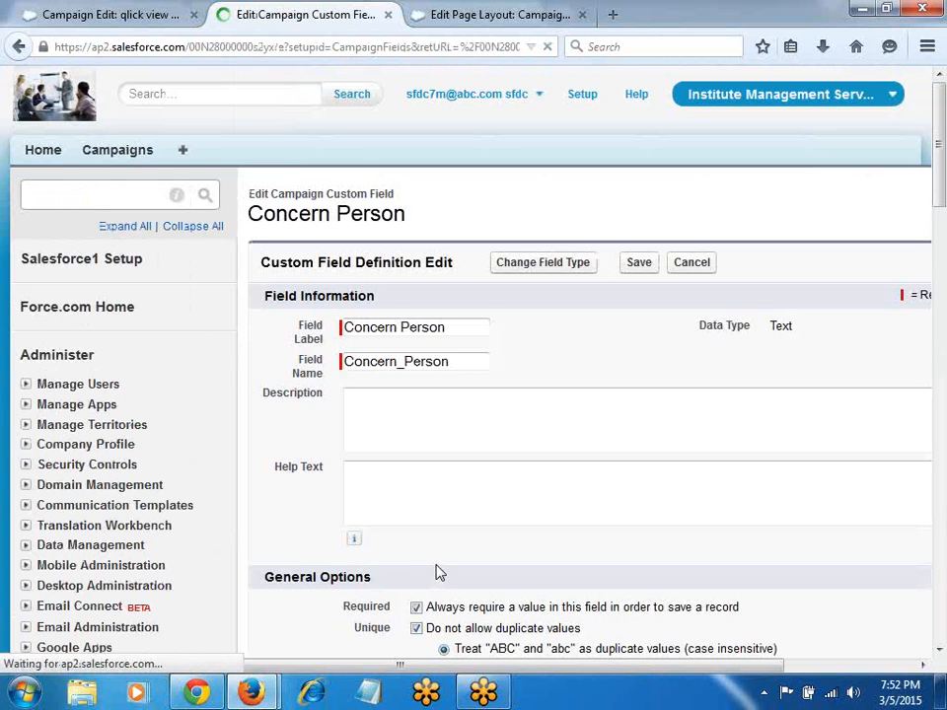
scroll(439, 573, "down", 4)
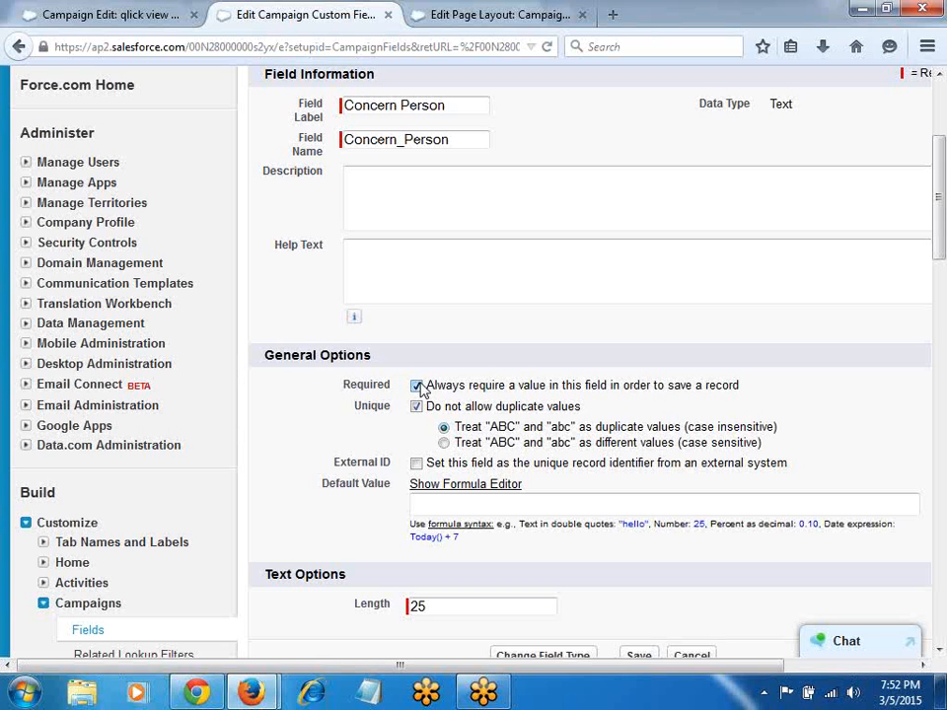
left_click(464, 14)
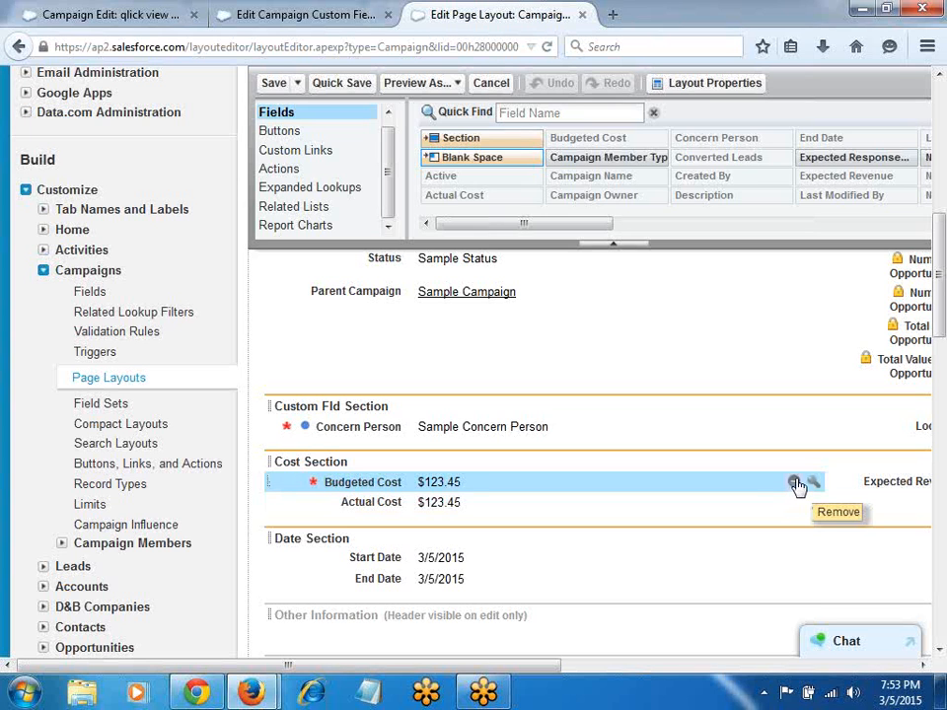
Step: In the Google Docs notes, split 'camptab' into two words
key("alt+Tab")
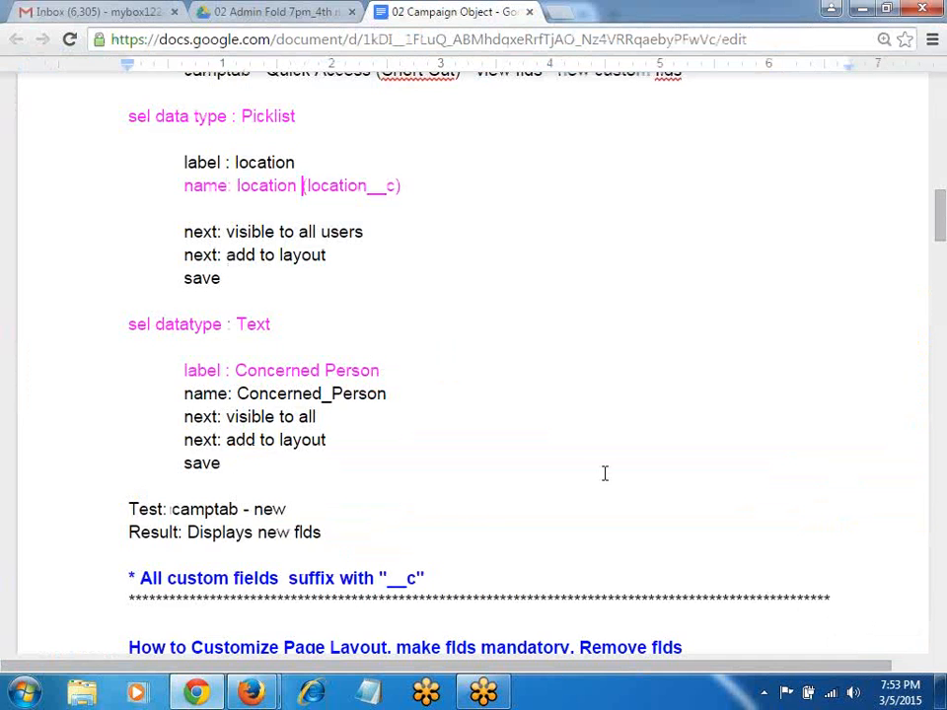
scroll(526, 465, "down", 3)
scroll(526, 464, "down", 2)
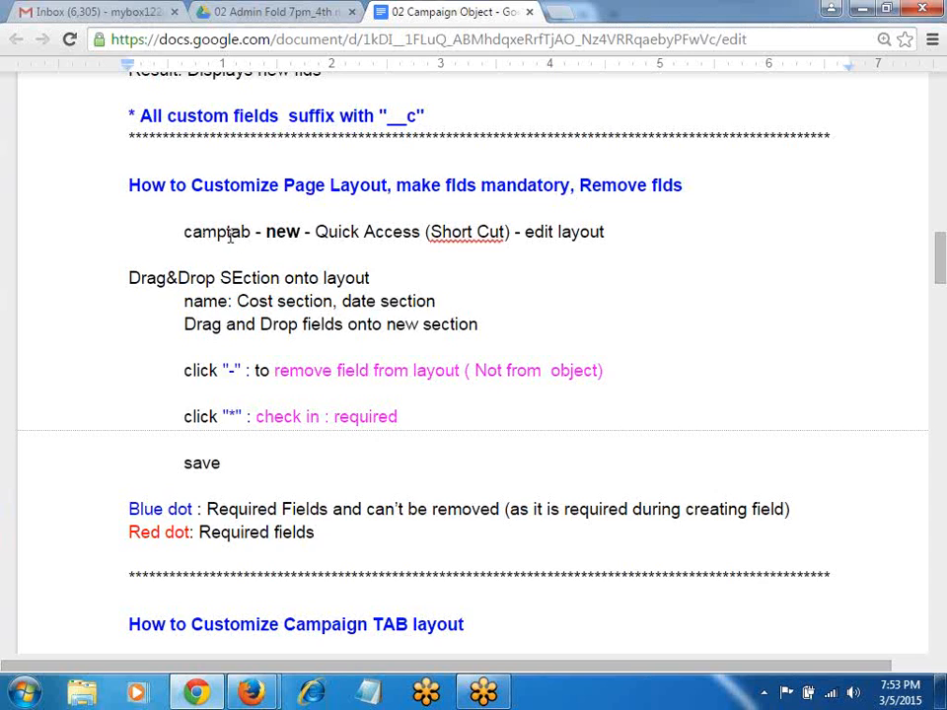
left_click(228, 233)
left_click(267, 243)
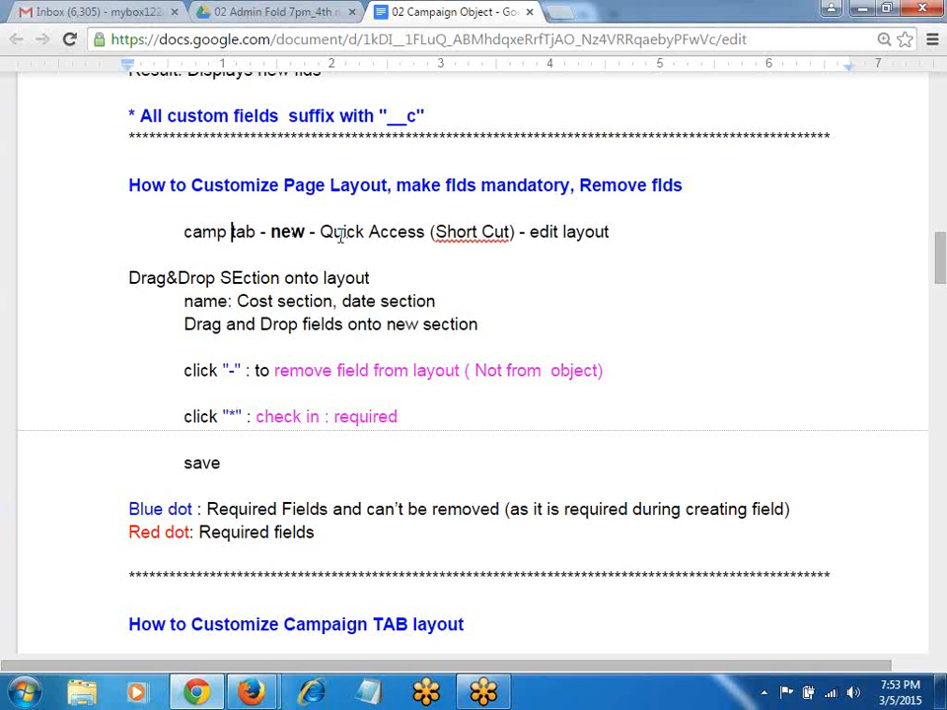
Step: Replace every 'Camp tab' in the notes with 'Campaign Tab' using Find and replace
key("ctrl+h")
type("Camp")
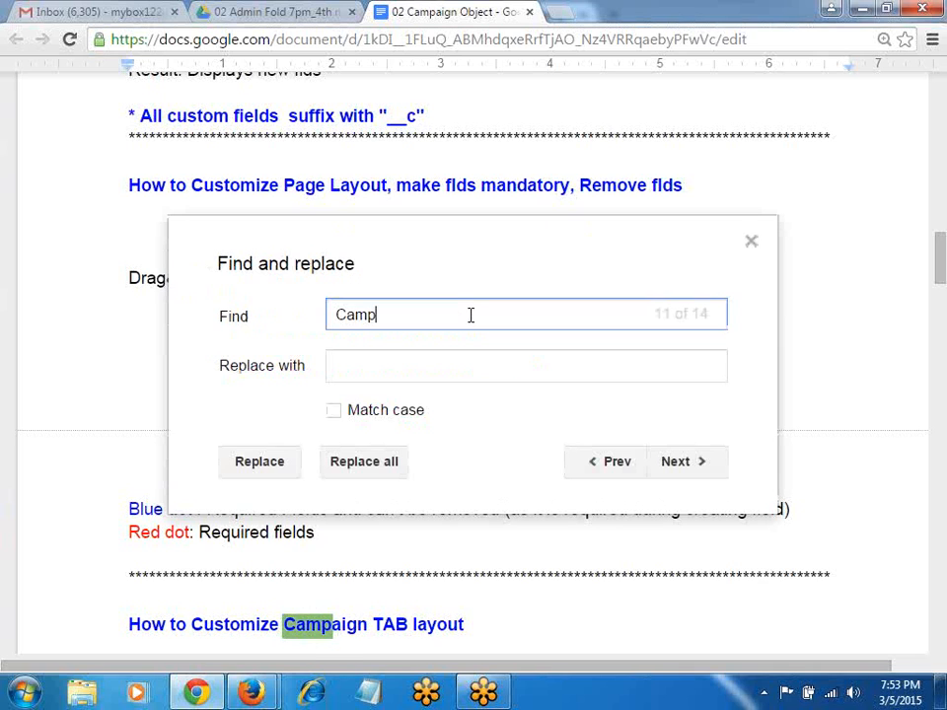
type(" tab")
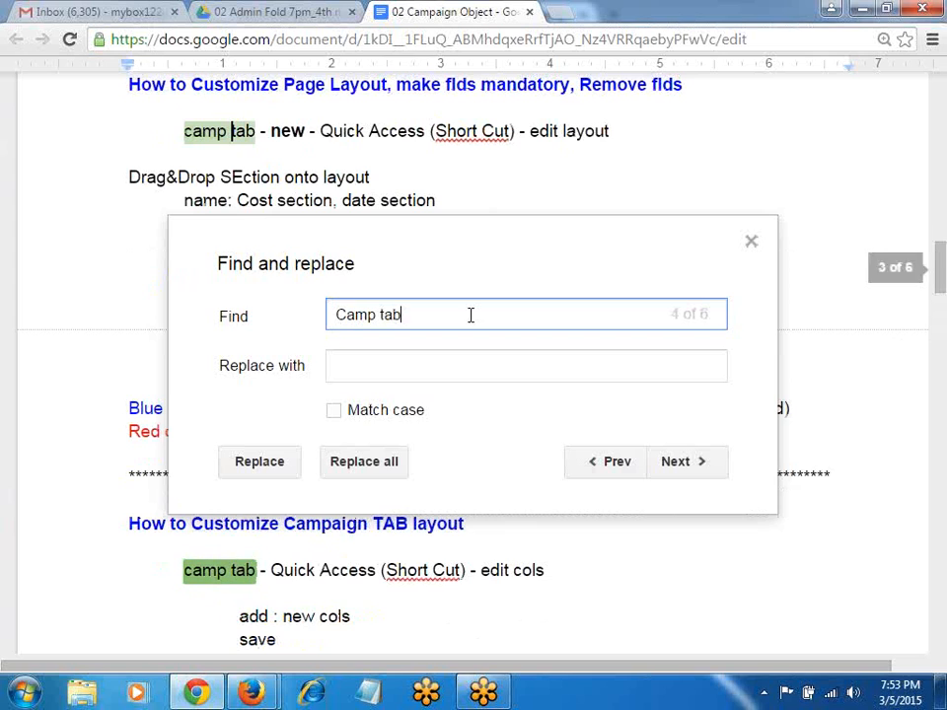
key("Tab")
type("Campa")
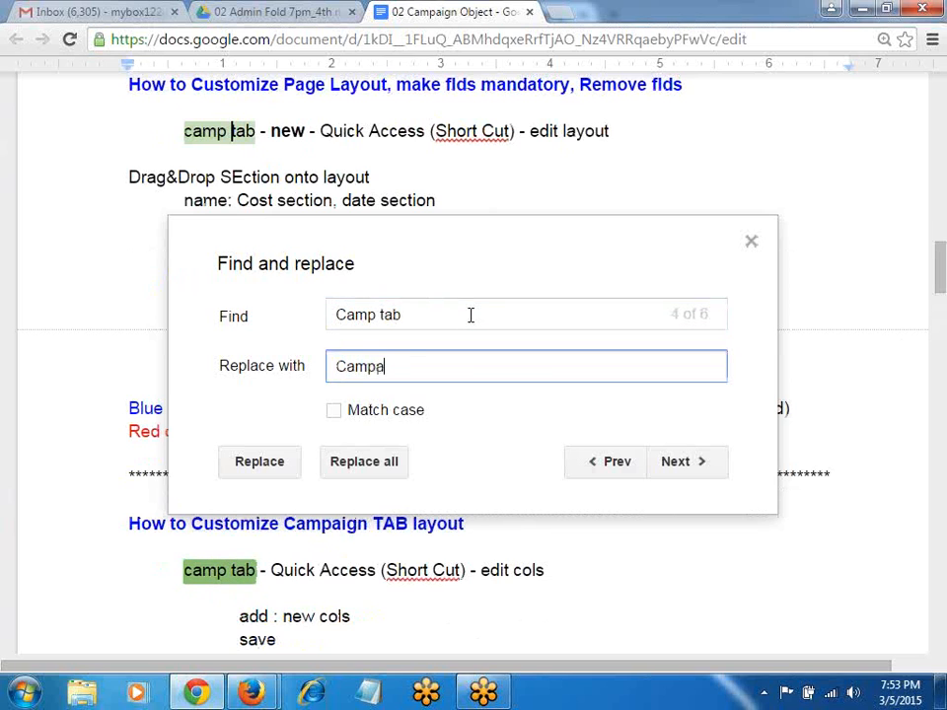
type("ign Tab")
left_click(355, 470)
key("Escape")
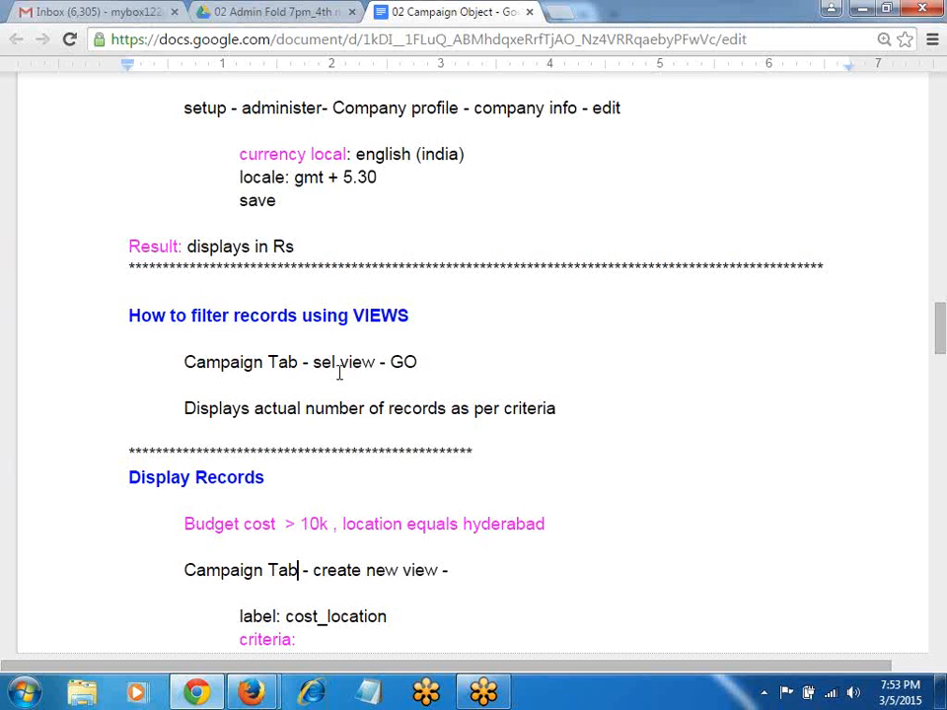
scroll(340, 376, "up", 5)
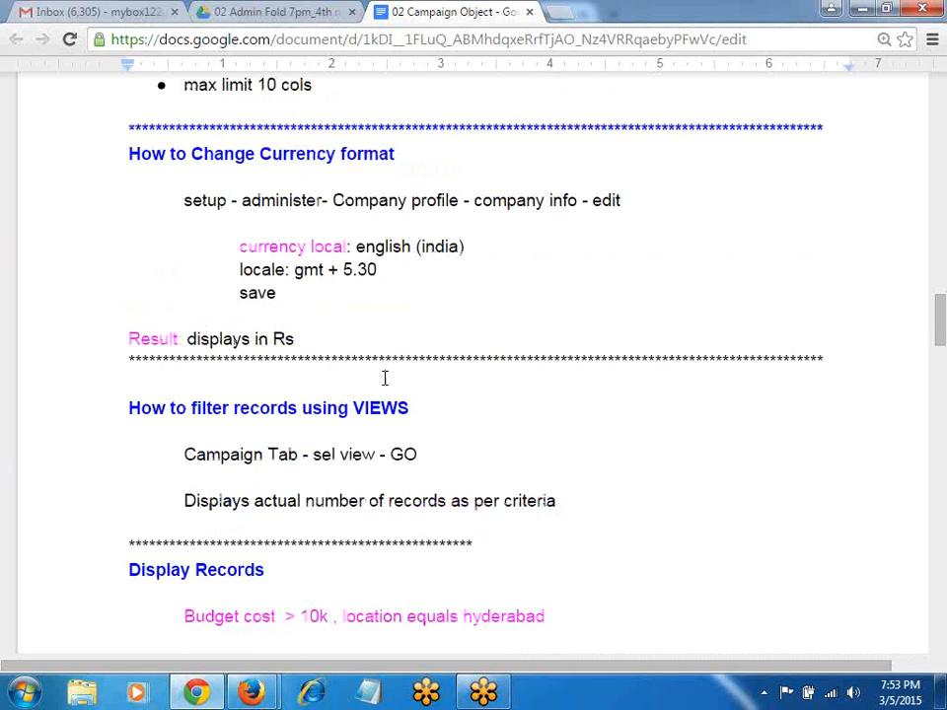
scroll(334, 410, "up", 3)
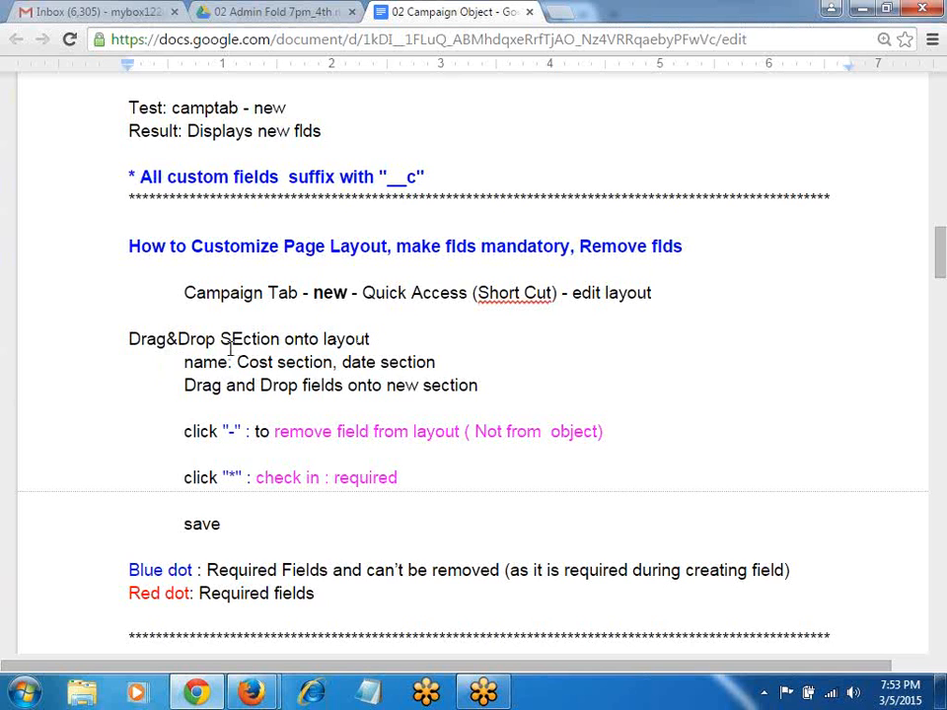
key("alt+Tab")
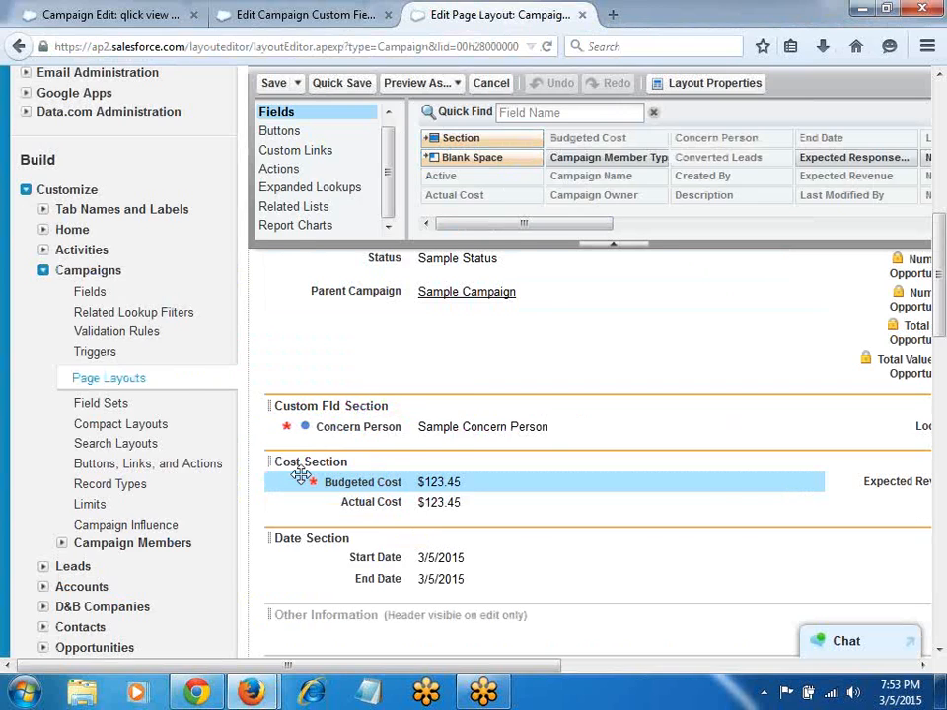
Step: Check the Google Docs notes, then bring up the Concern Person field definition in Salesforce
key("alt+Tab")
left_click(273, 362)
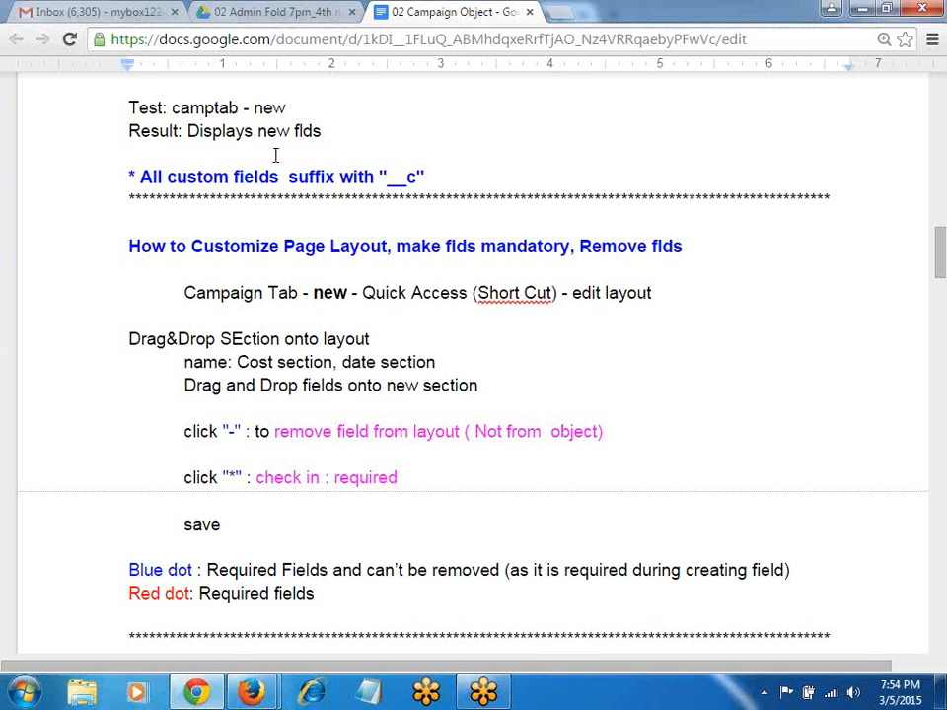
key("alt+Tab")
mouse_move(804, 488)
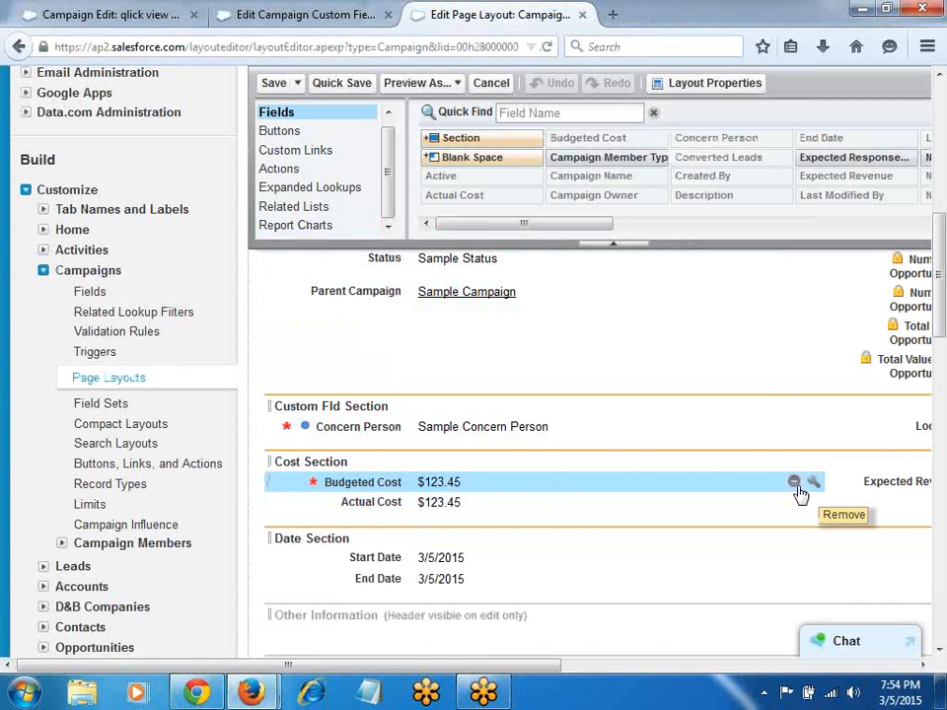
left_click(315, 14)
Step: From the Campaigns tab, open the Campaign Fields list to its Custom Fields, then return to the layout editor
scroll(400, 296, "up", 3)
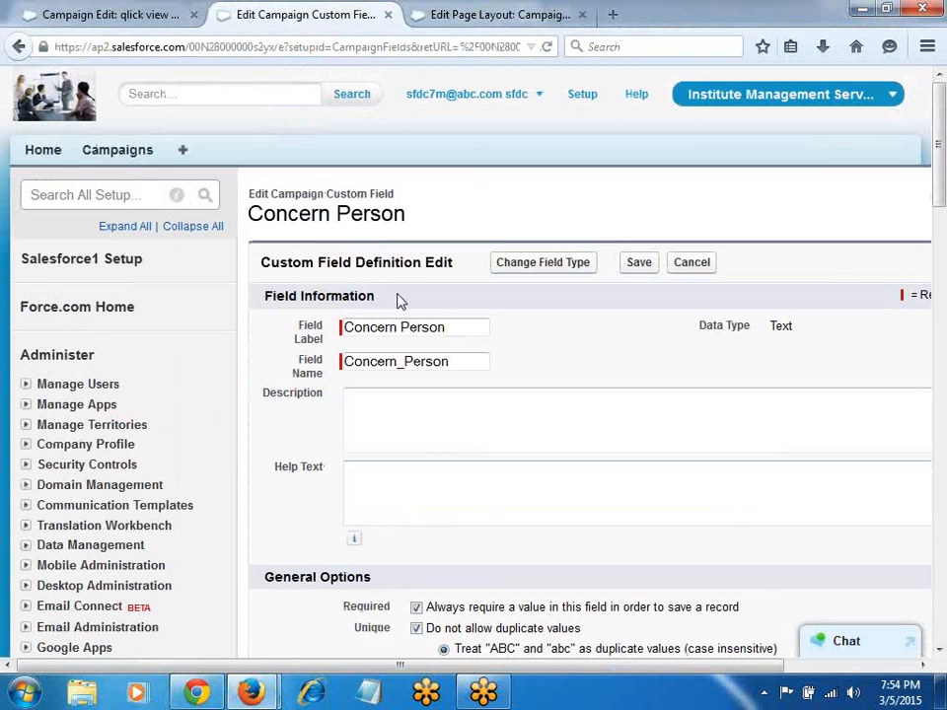
left_click(148, 150)
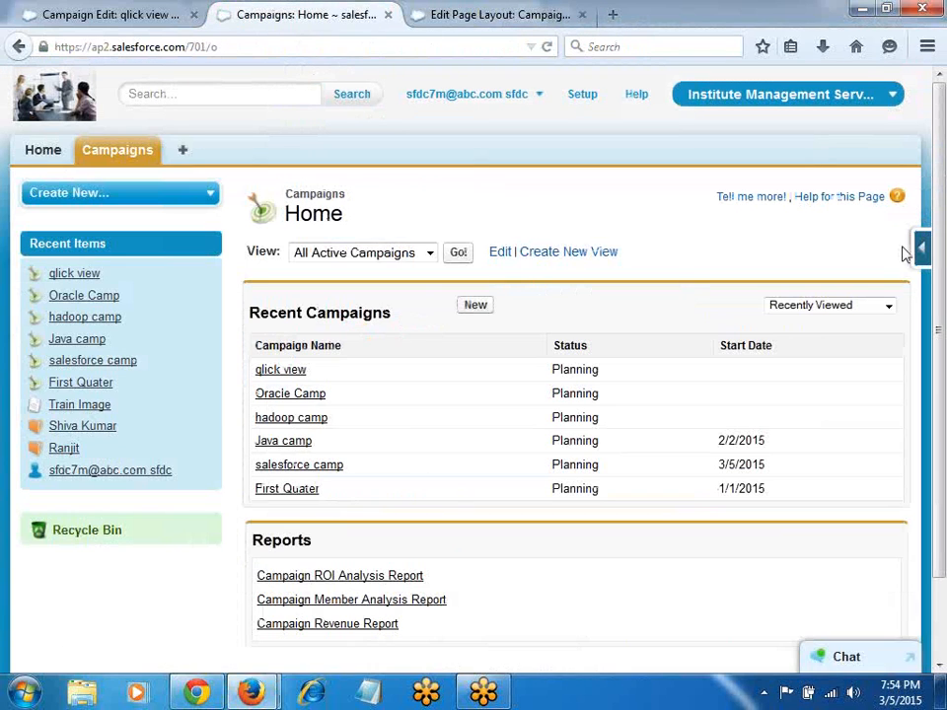
mouse_move(917, 247)
left_click(765, 286)
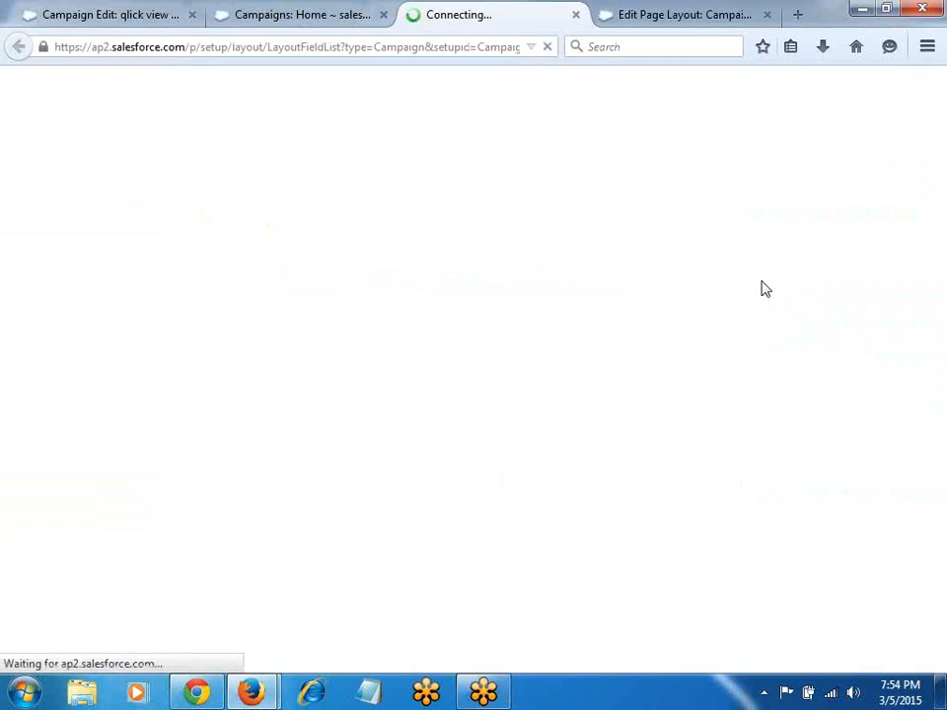
scroll(455, 395, "down", 15)
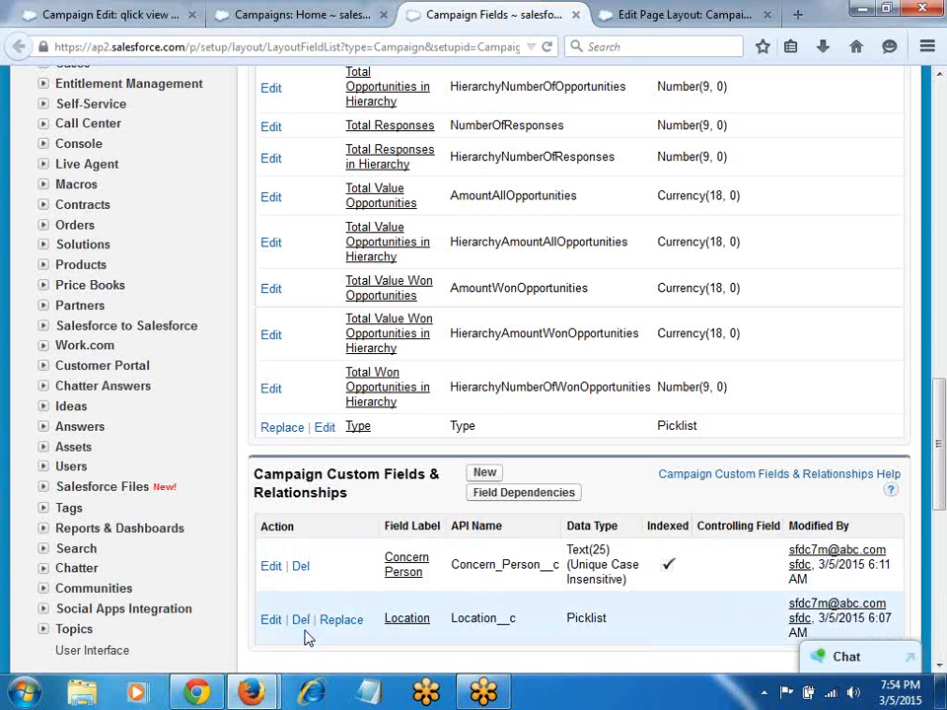
key("alt+Tab")
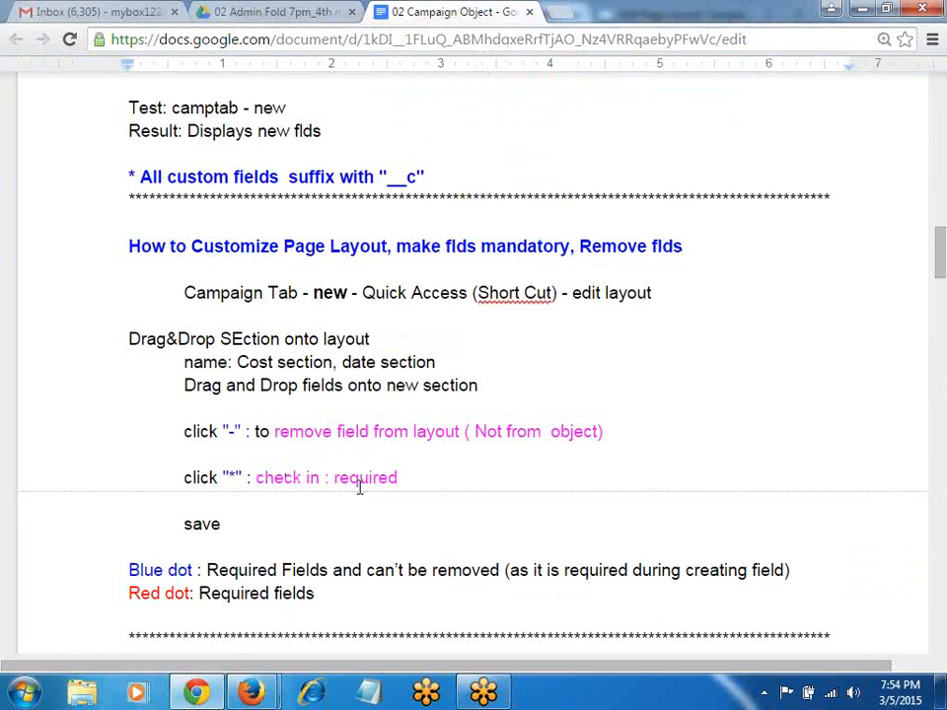
key("alt+Tab")
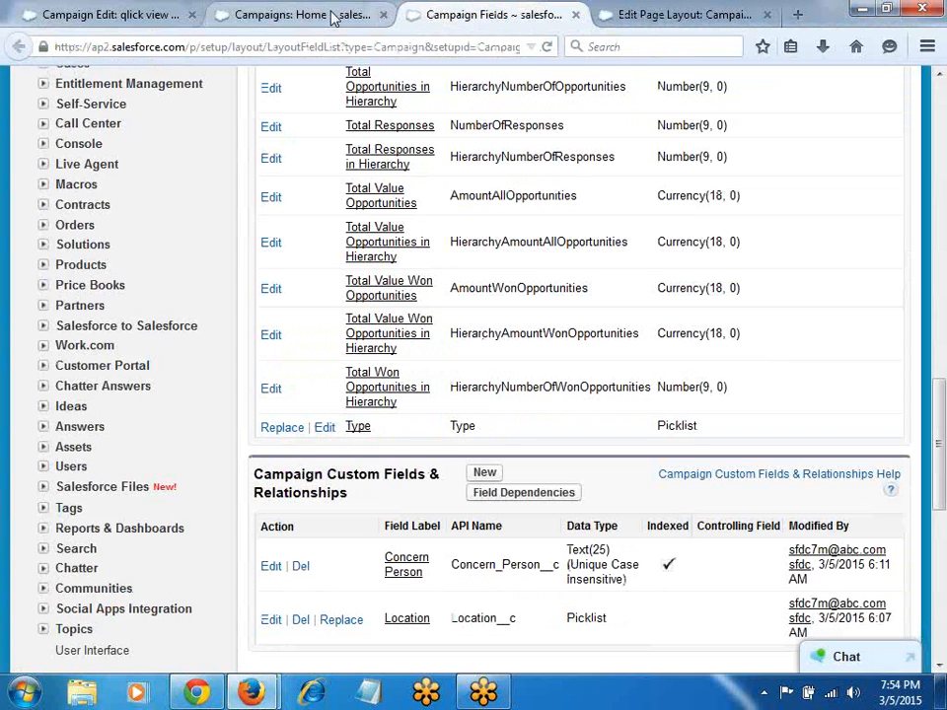
left_click(671, 15)
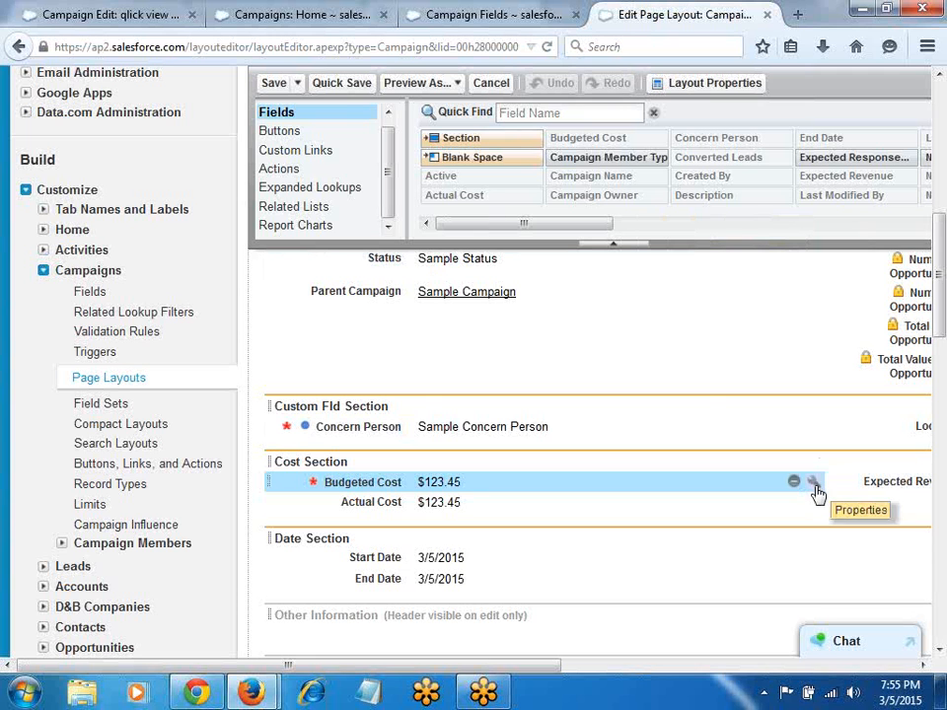
Step: Keep Budgeted Cost required in its field properties, add '(Properties)' to the notes, and return to Campaigns Home
left_click(814, 485)
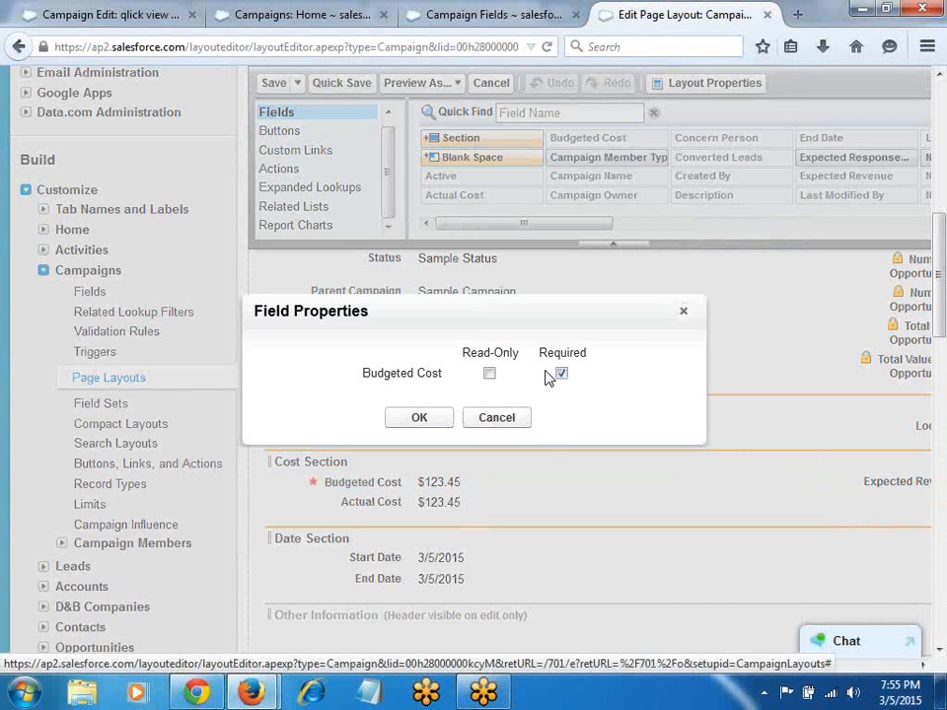
key("alt+Tab")
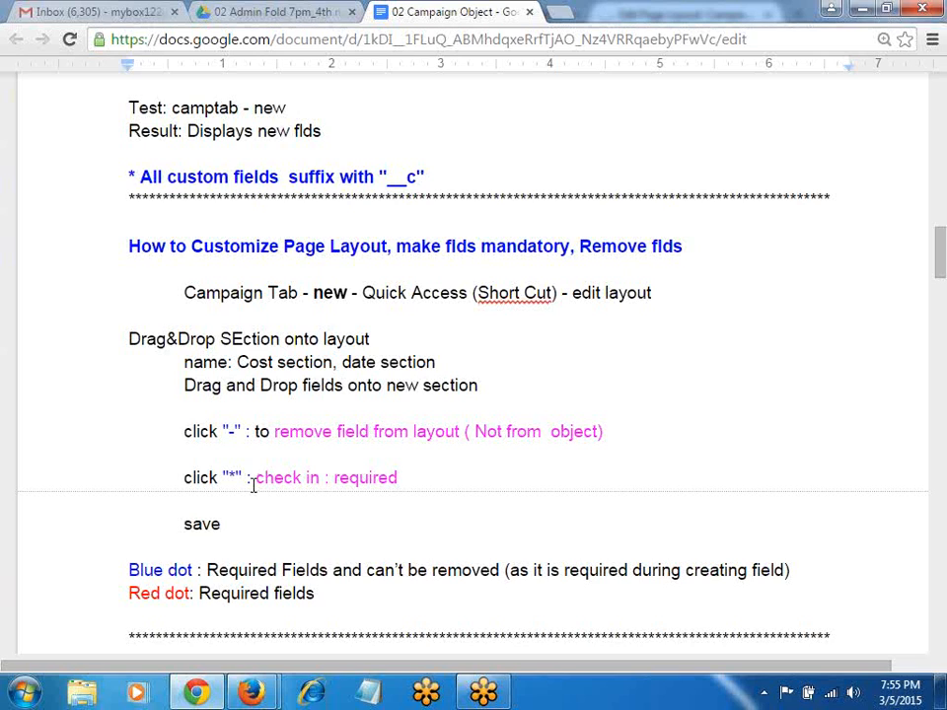
type("(Properties)")
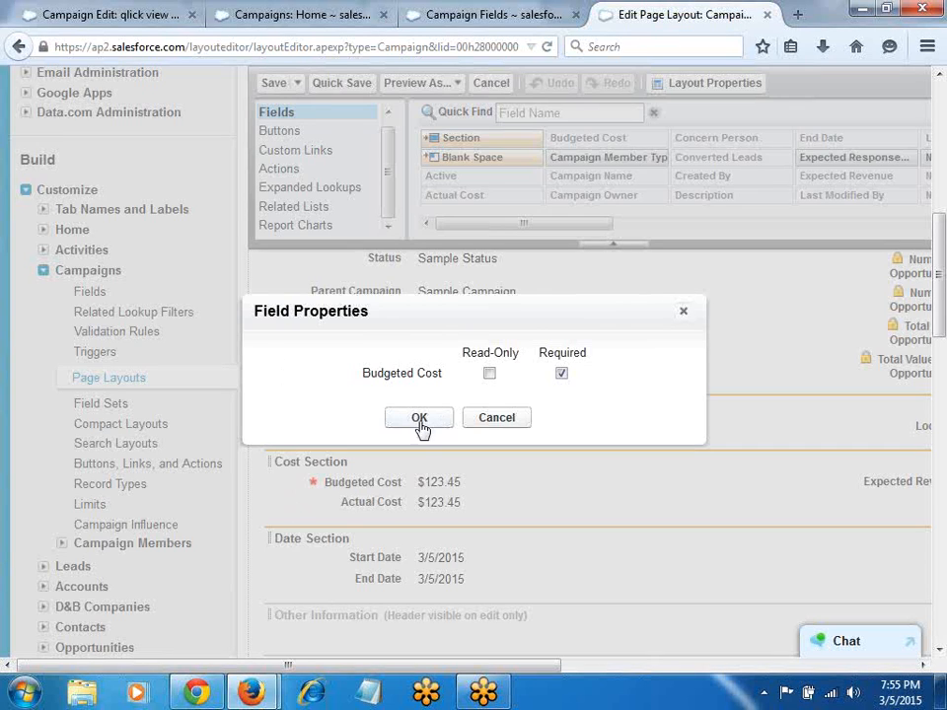
left_click(419, 417)
left_click(258, 15)
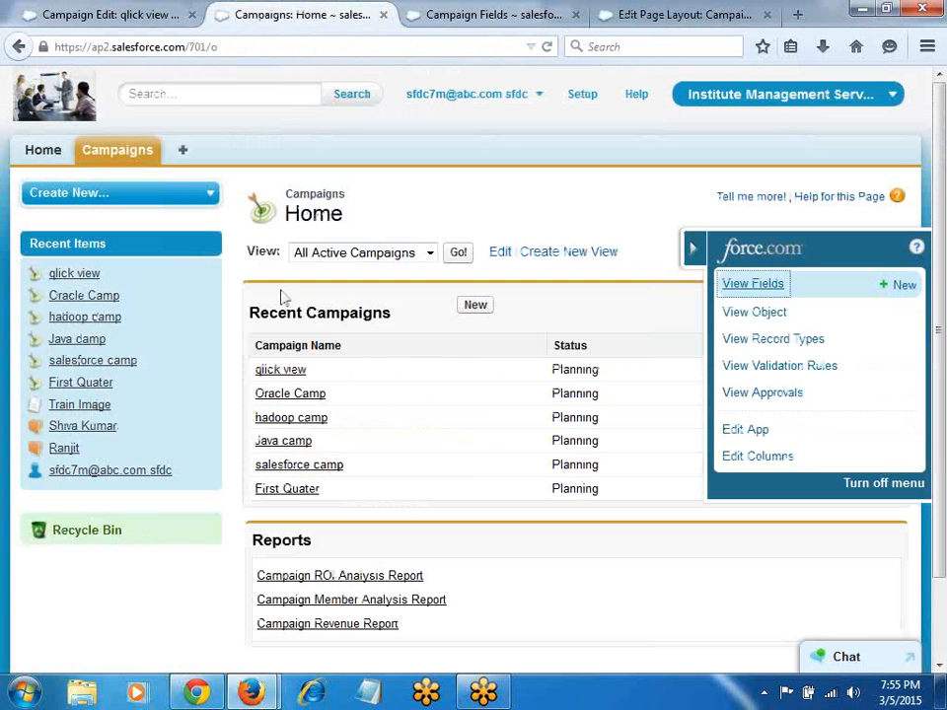
left_click(474, 307)
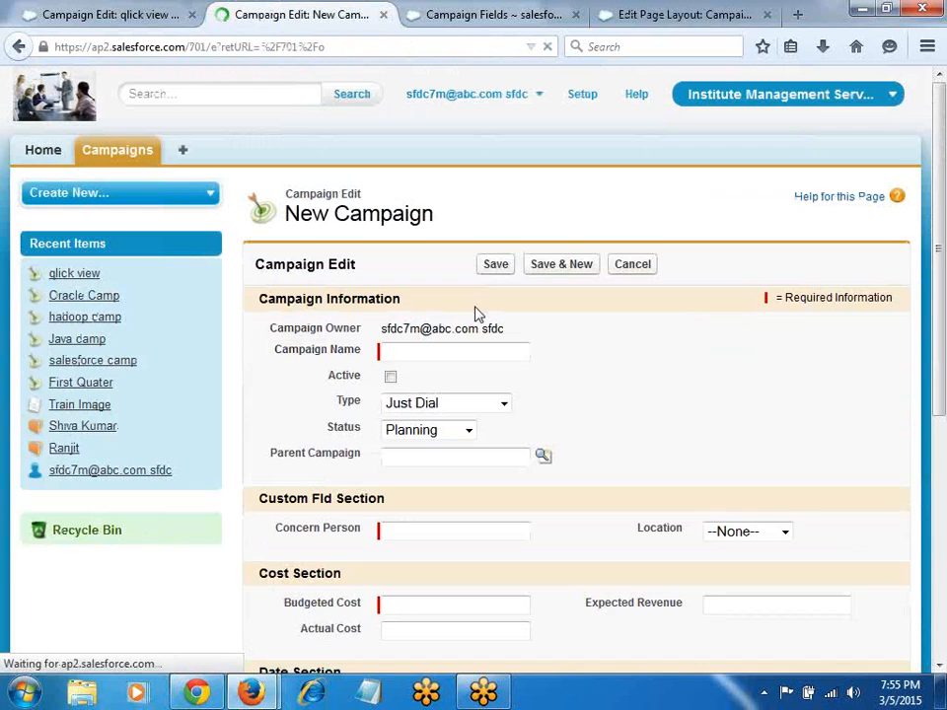
scroll(507, 450, "down", 5)
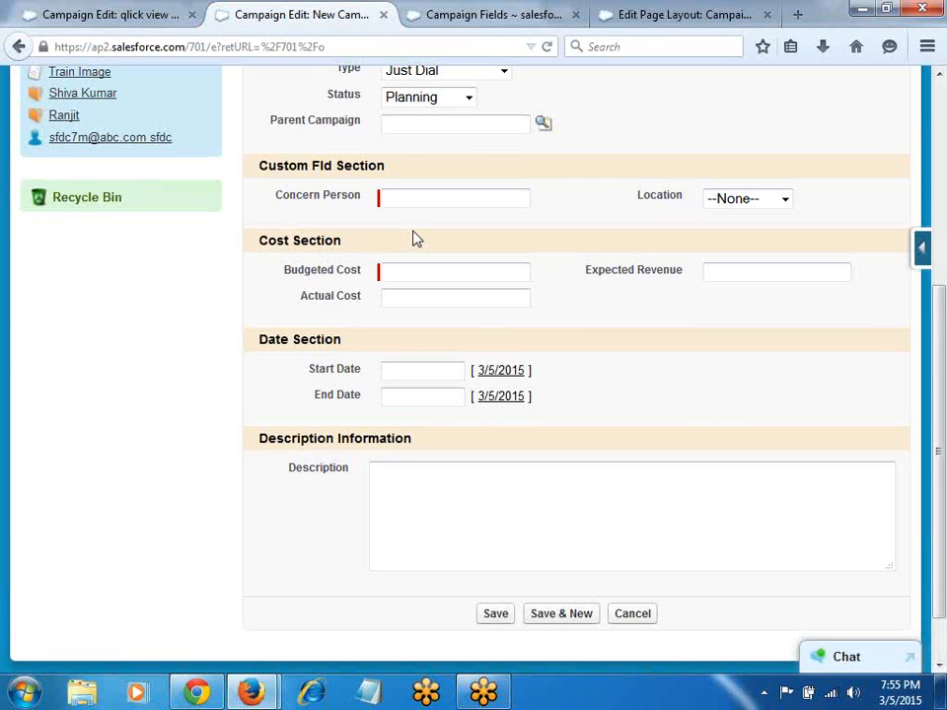
scroll(414, 238, "up", 2)
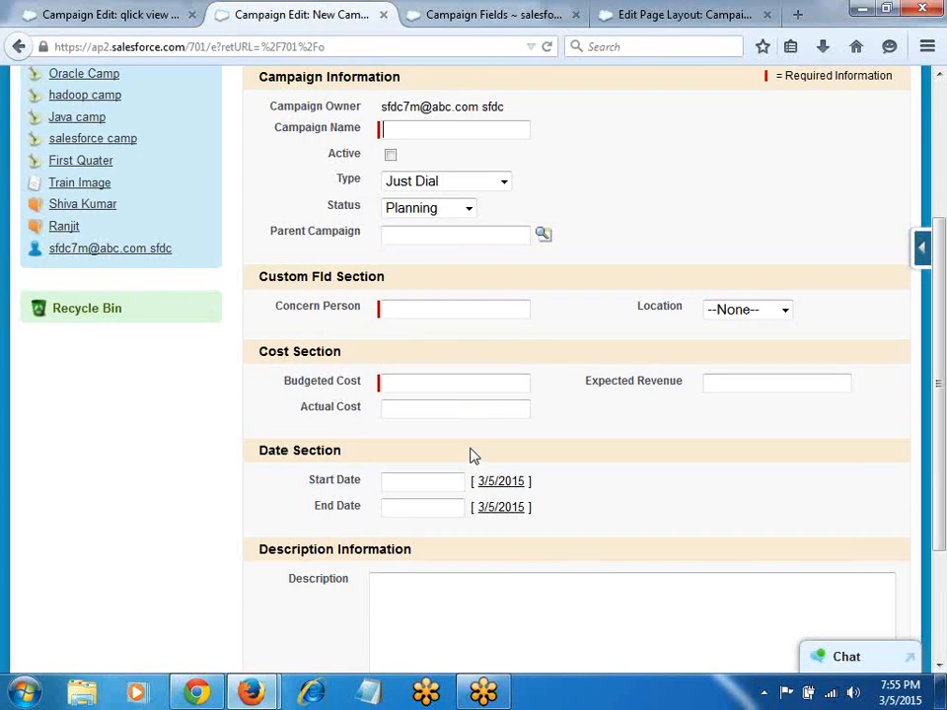
key("alt+Tab")
scroll(461, 447, "down", 8)
key("alt+Tab")
scroll(101, 264, "up", 4)
left_click(126, 148)
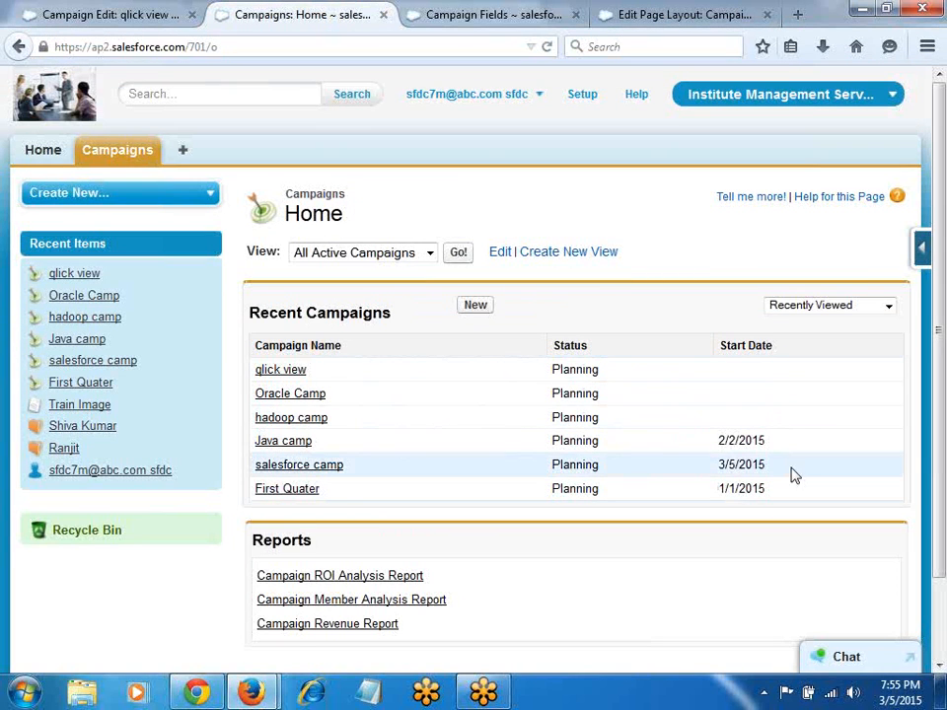
Step: Add Location, Concern Person and Created Date to the Campaigns tab list columns and save
left_click(921, 247)
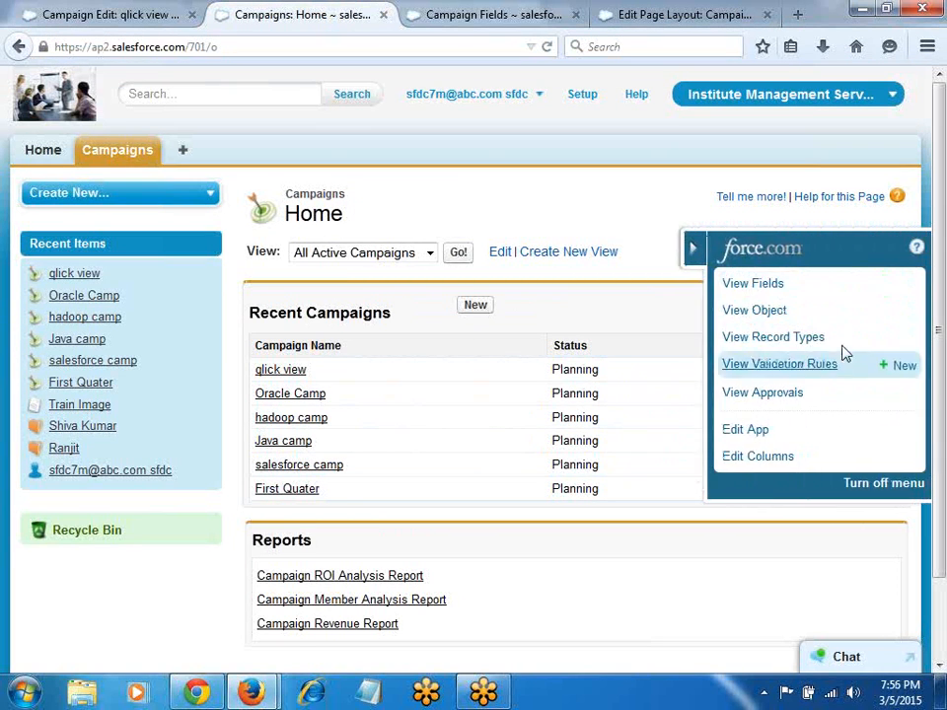
left_click(767, 465)
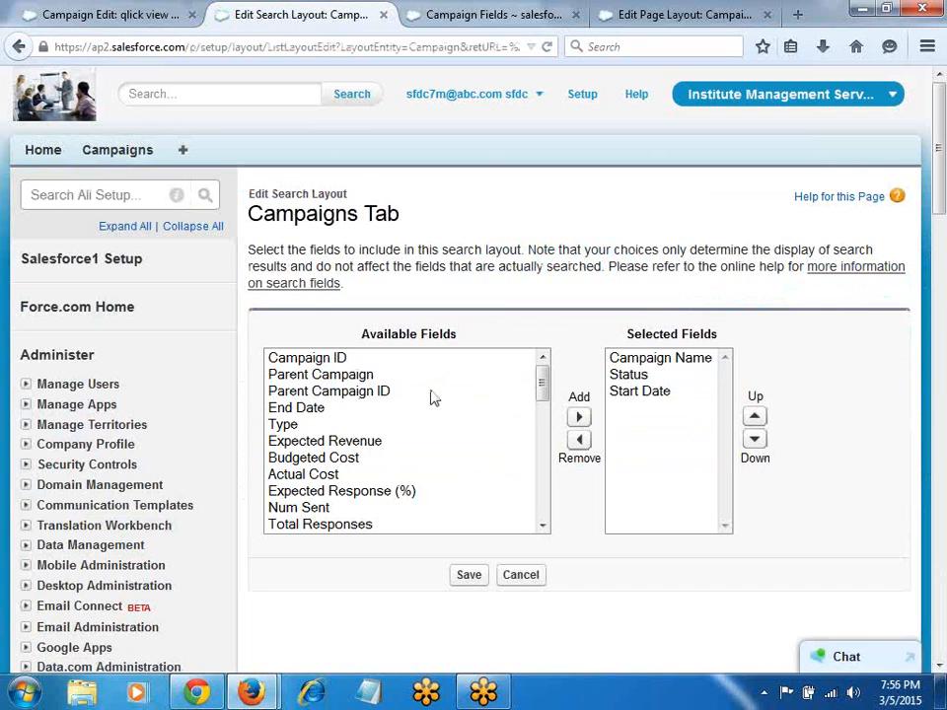
left_click(361, 426)
key("End")
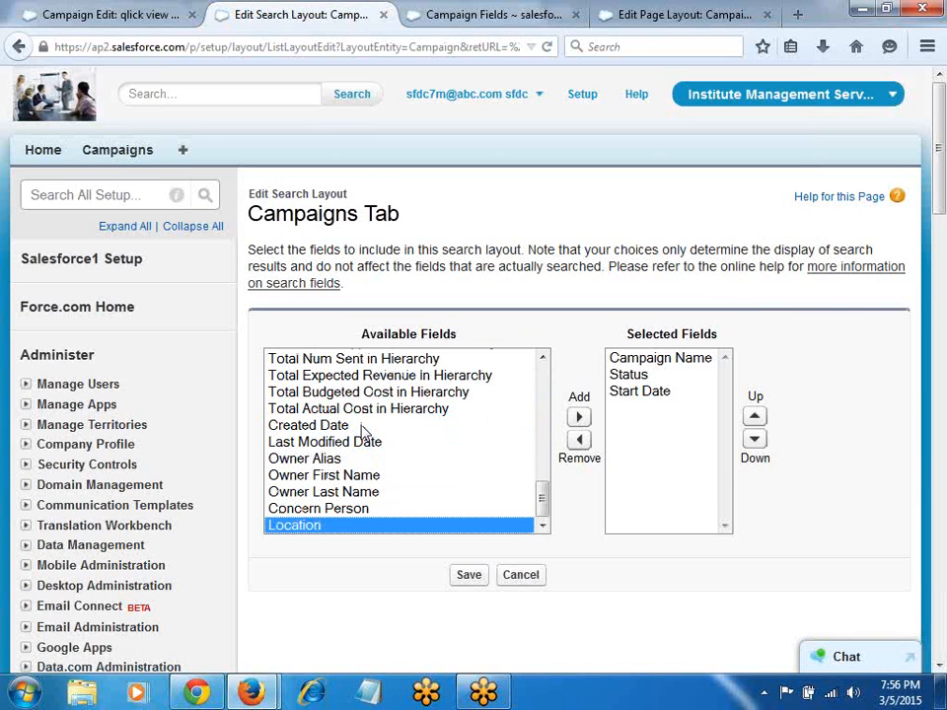
left_click(579, 418)
left_click(392, 480)
key("End")
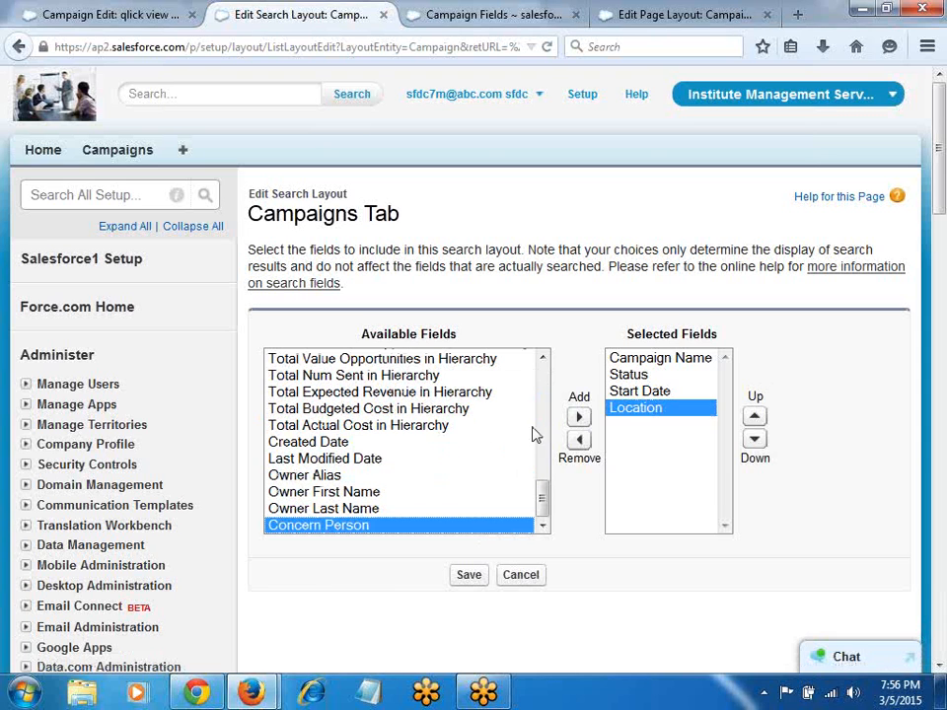
left_click(578, 417)
left_click(437, 488)
key("End")
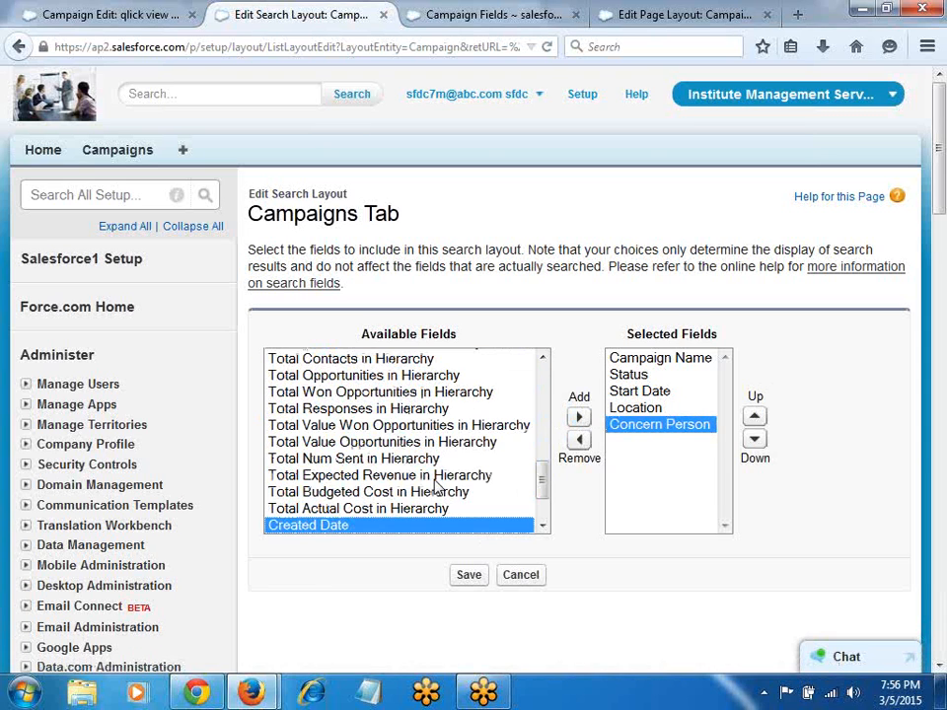
left_click(579, 417)
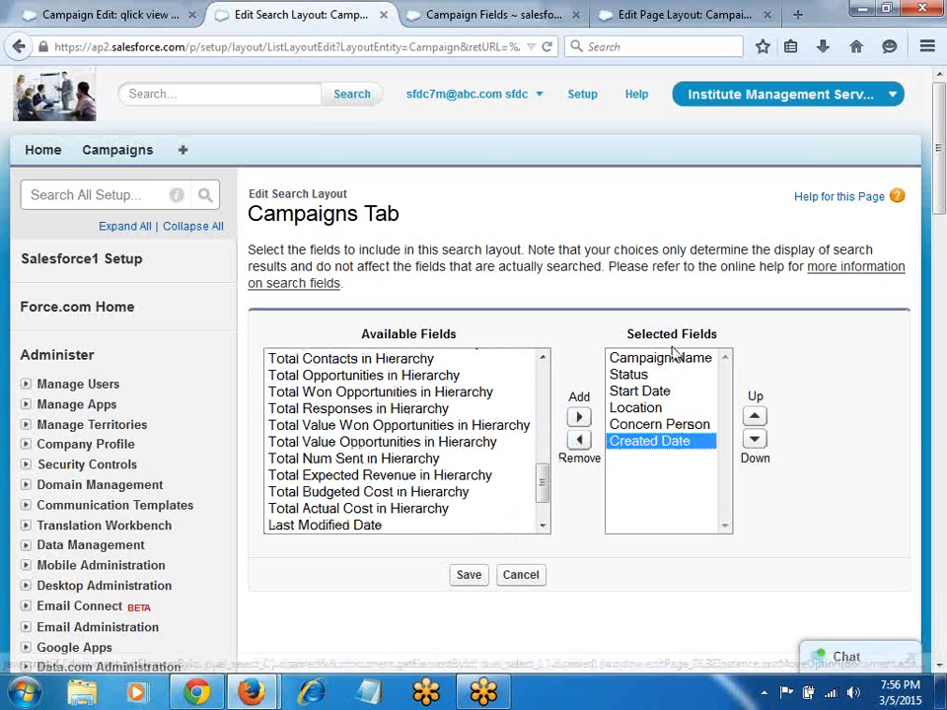
left_click(467, 577)
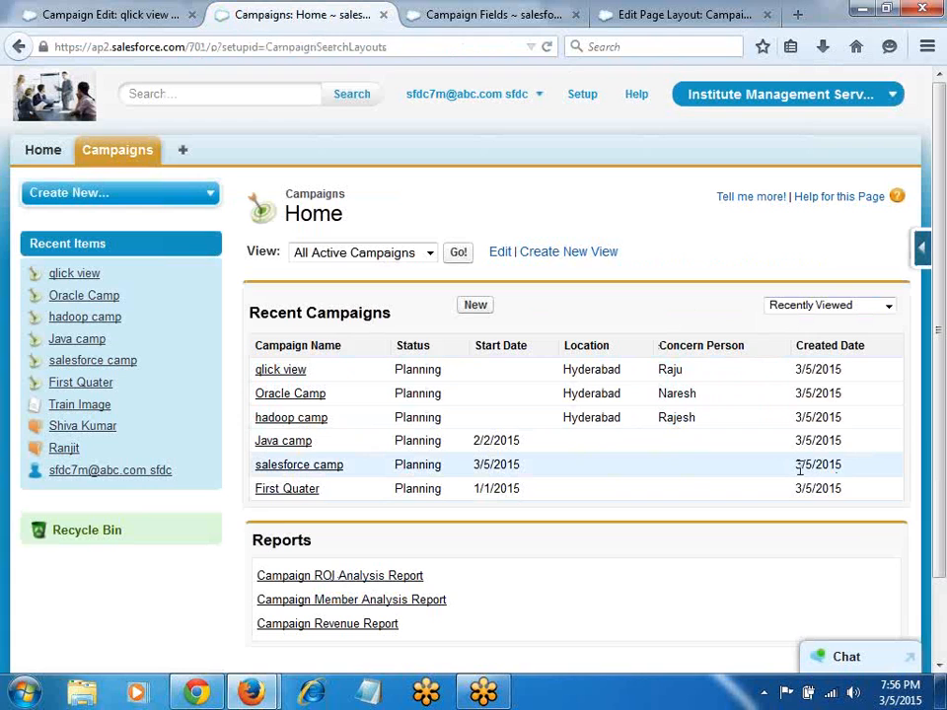
Step: Add Budgeted Cost and Actual Cost columns, move them above Location, and save the layout
left_click(922, 247)
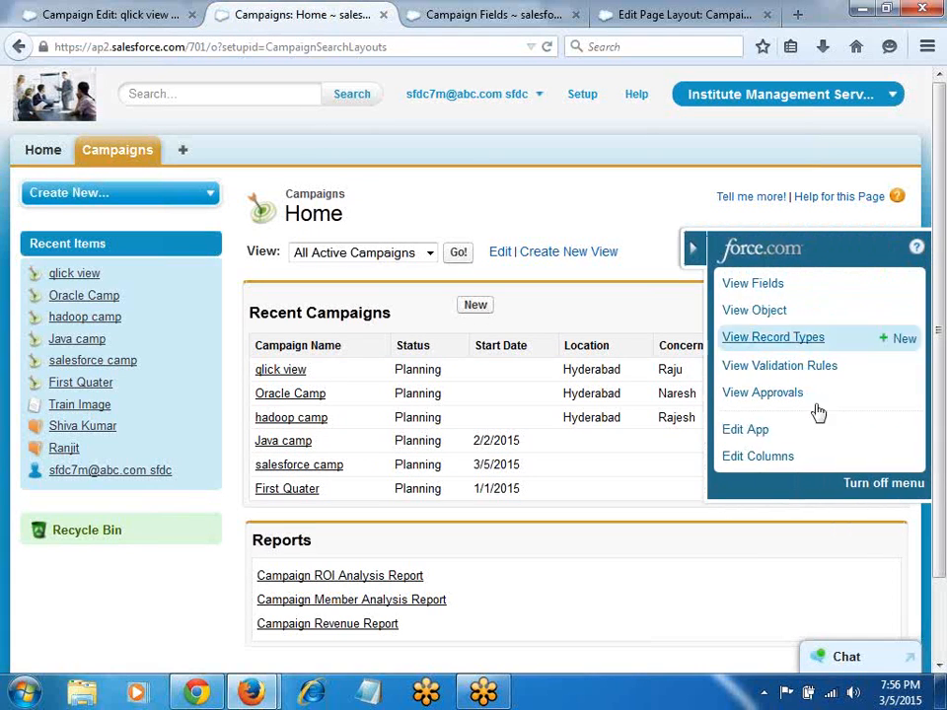
left_click(768, 459)
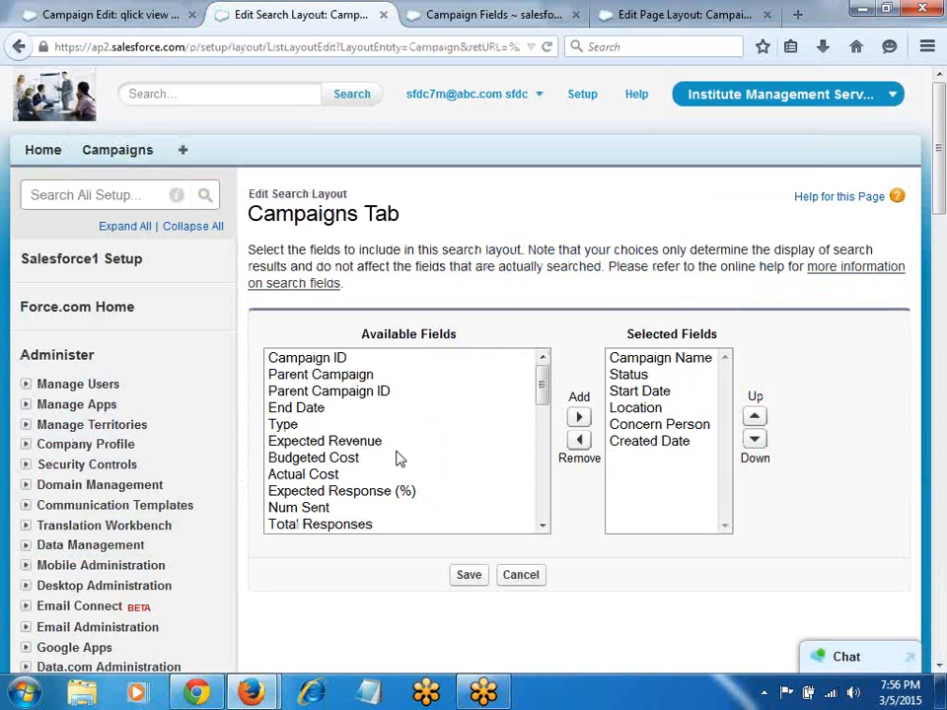
left_click(400, 458)
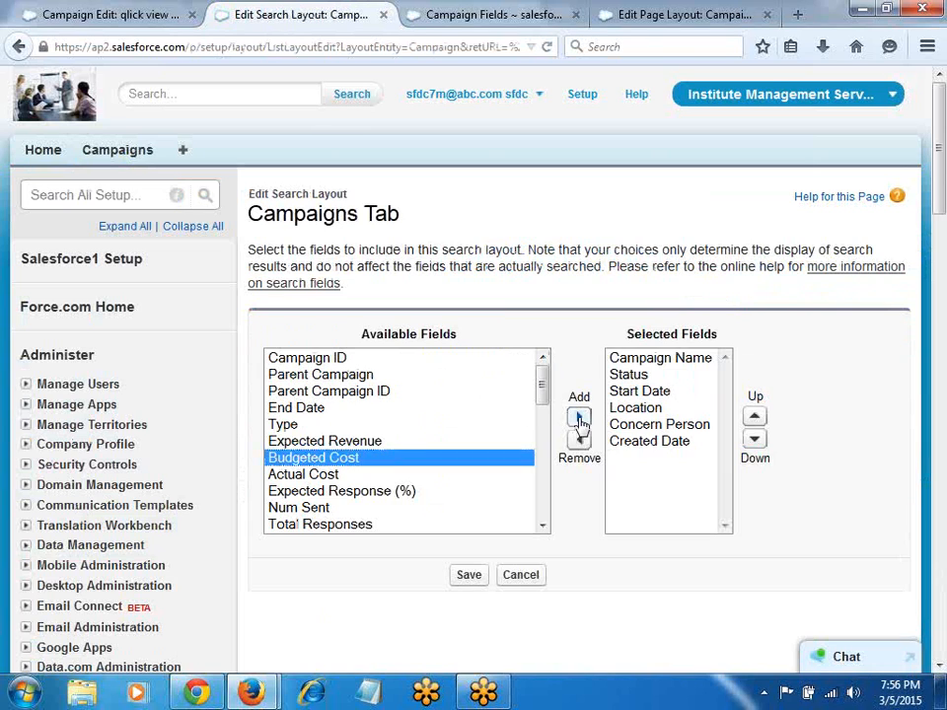
left_click(580, 420)
left_click(338, 457)
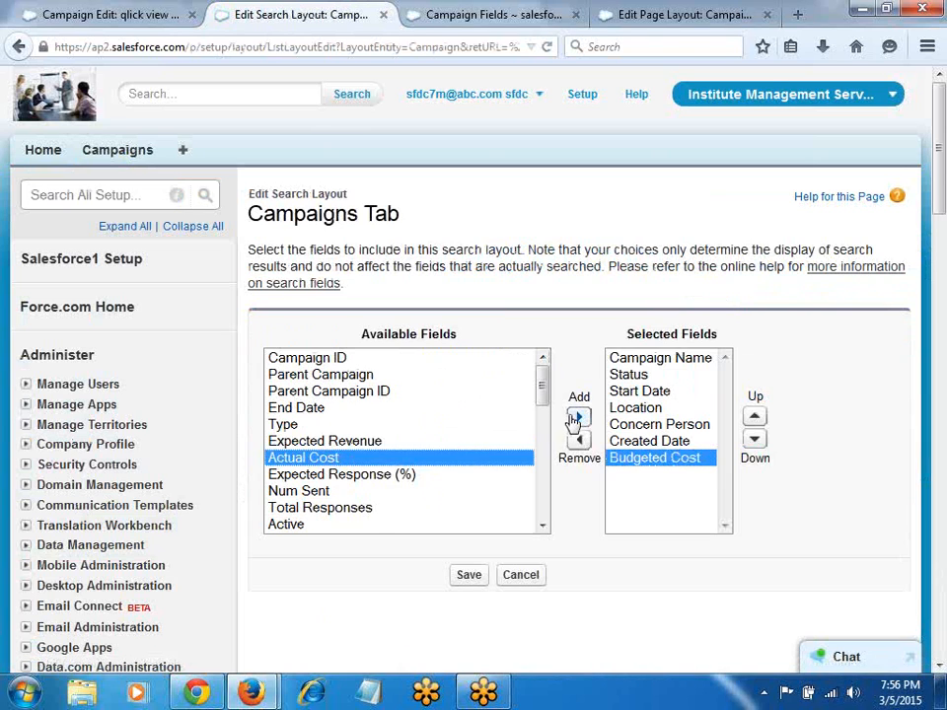
left_click(577, 418)
left_click(636, 457)
left_click(648, 482, "shift")
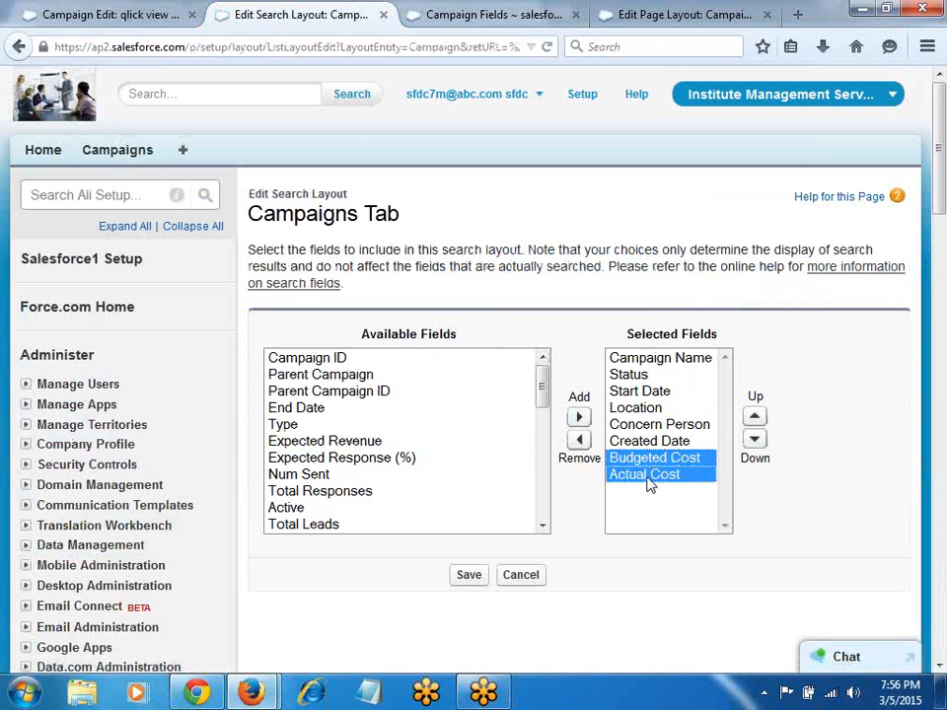
left_click(755, 416)
left_click(755, 416)
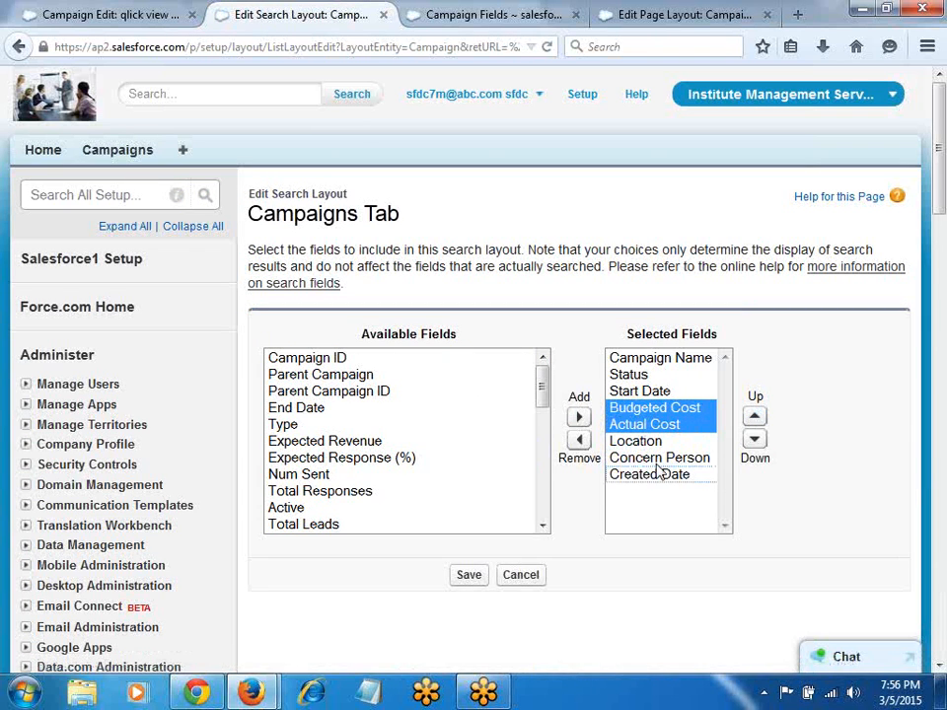
left_click(461, 580)
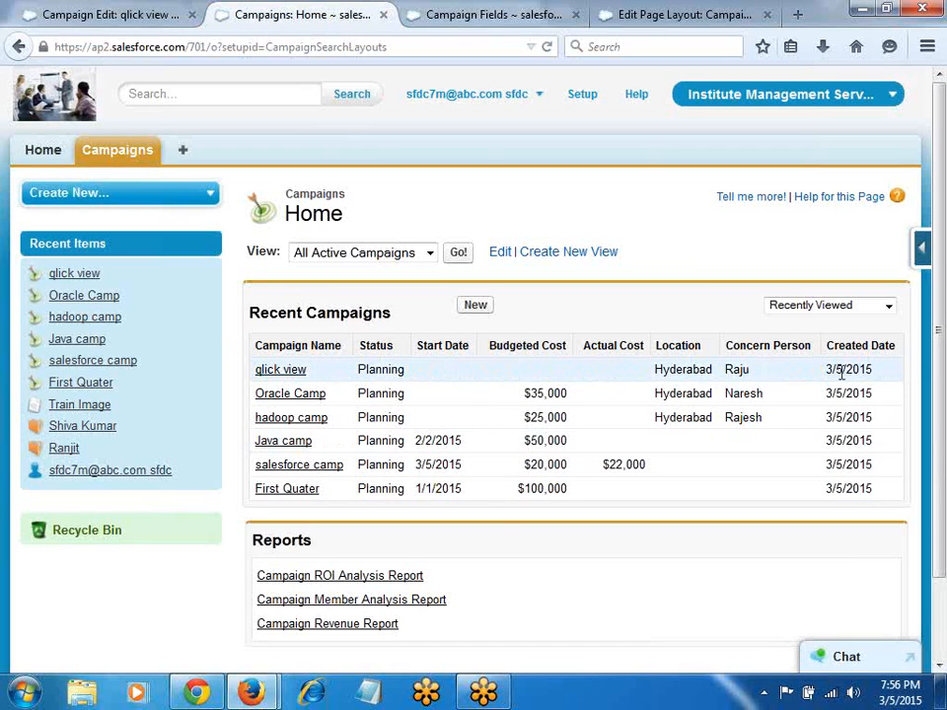
Step: Type '(location, Concern Person, budget cost)' after 'add : new cols' in the Google Docs notes
key("alt+Tab")
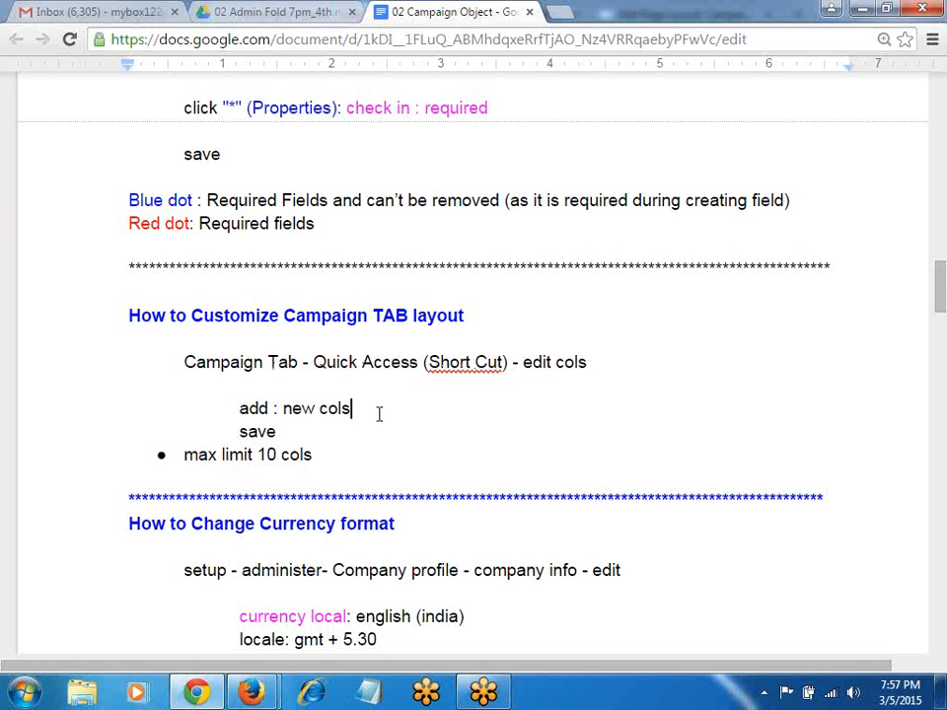
type("(location, Concern Person, buddget cost)")
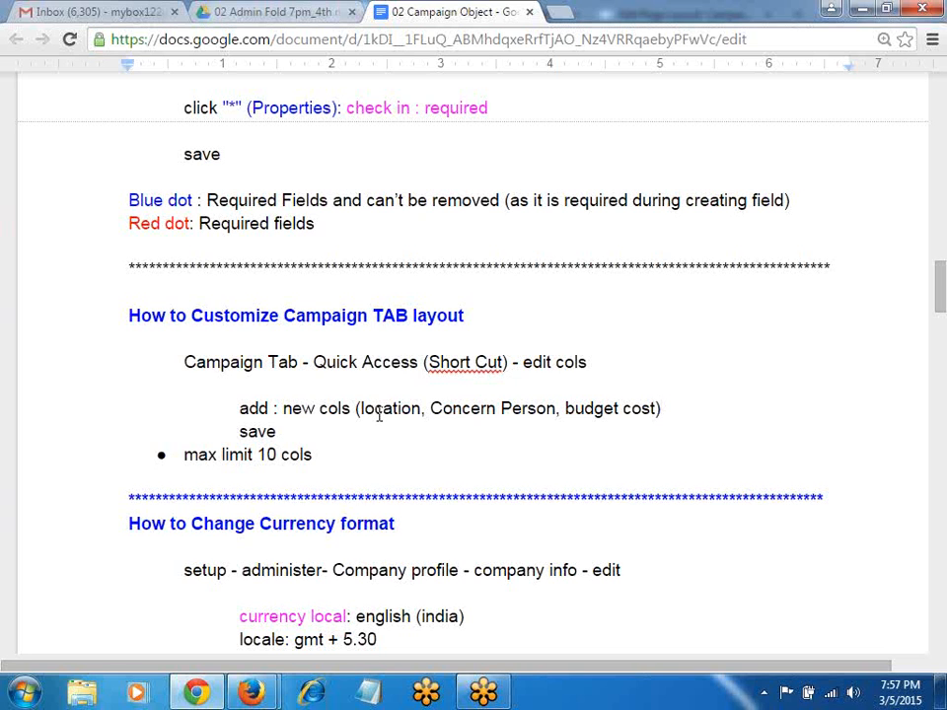
key("alt+Tab")
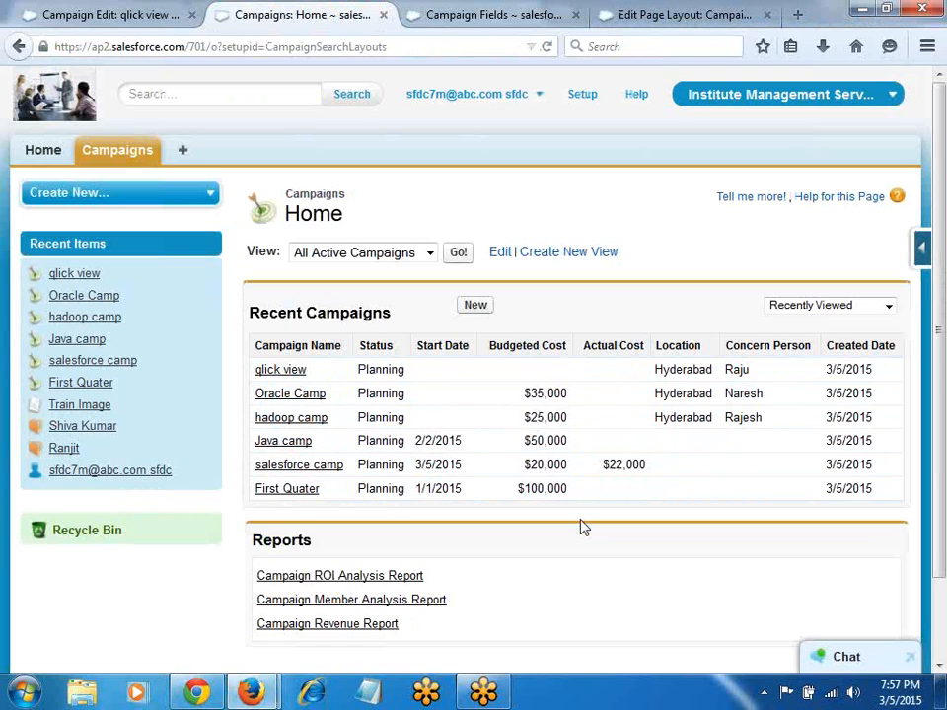
Step: Change the company's Currency Locale to English (India) - INR in Company Information and save
left_click(592, 100)
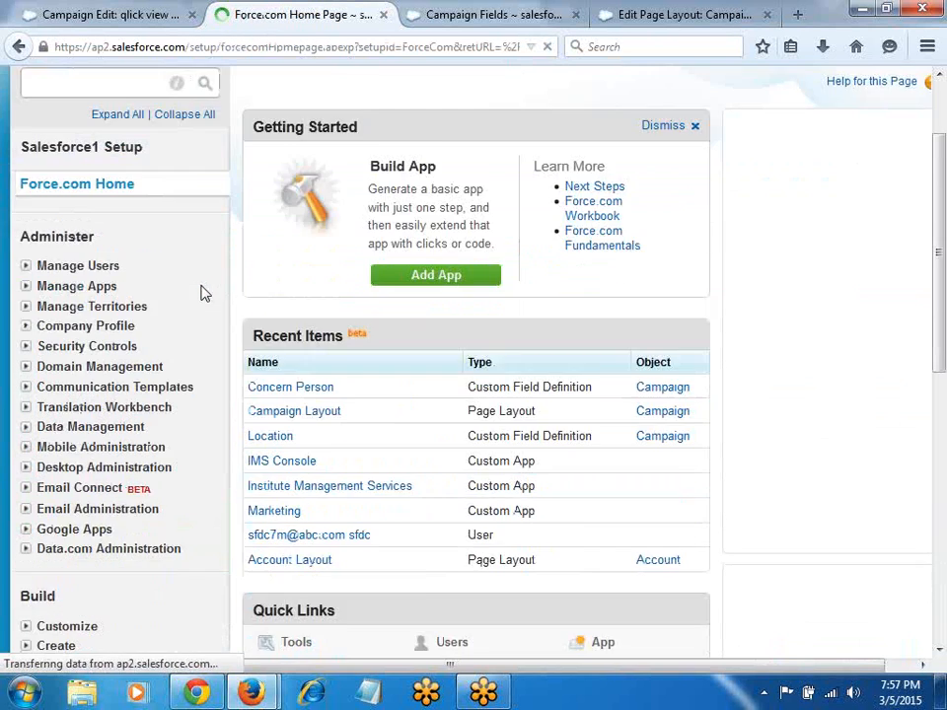
scroll(200, 293, "down", 2)
left_click(28, 216)
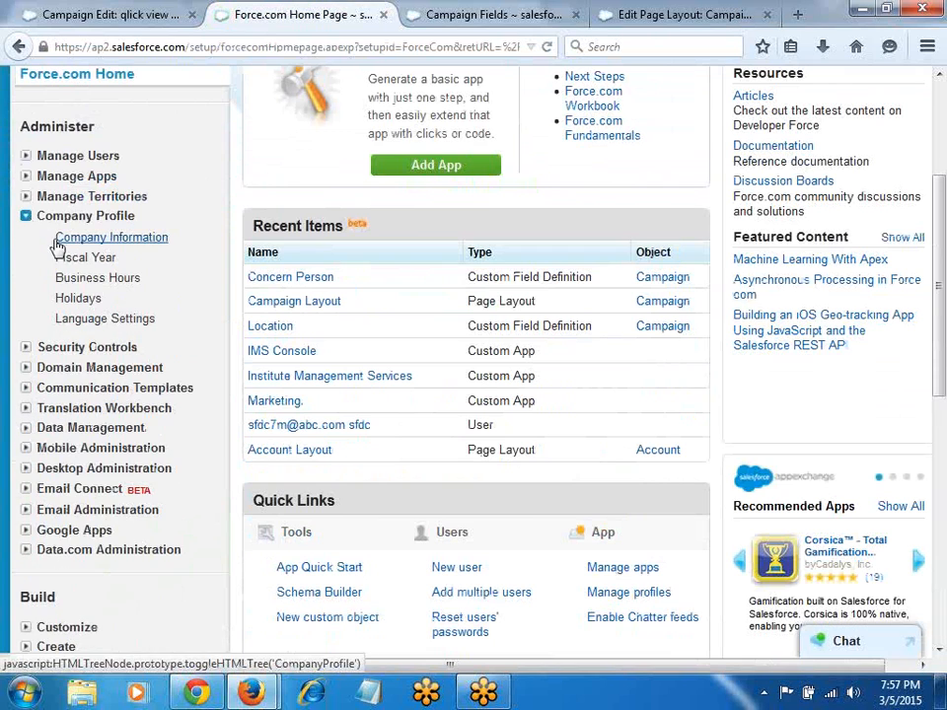
left_click(86, 243)
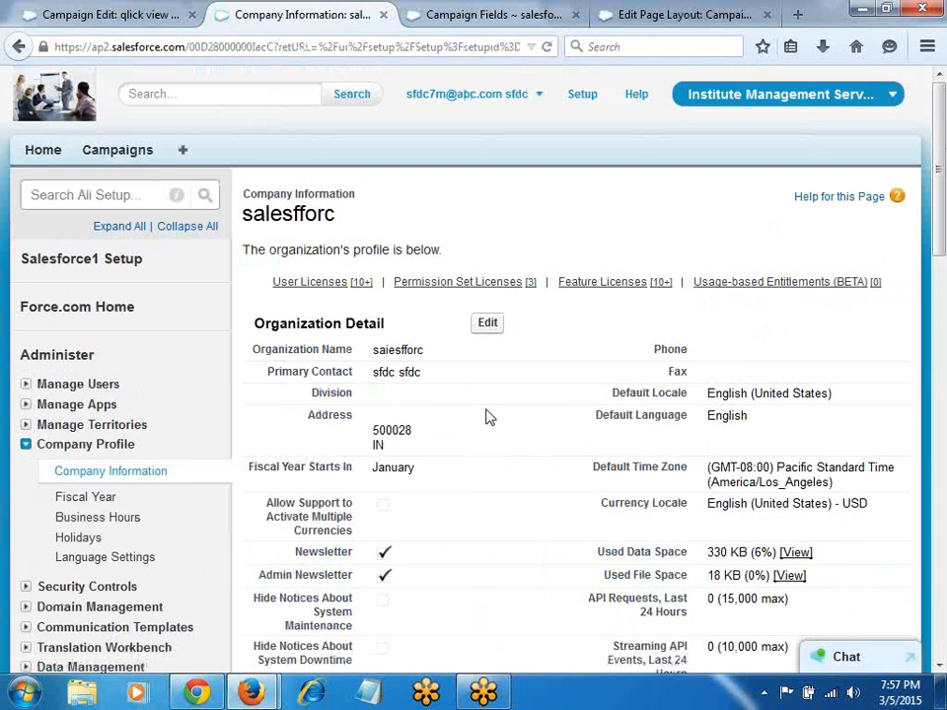
left_click(486, 327)
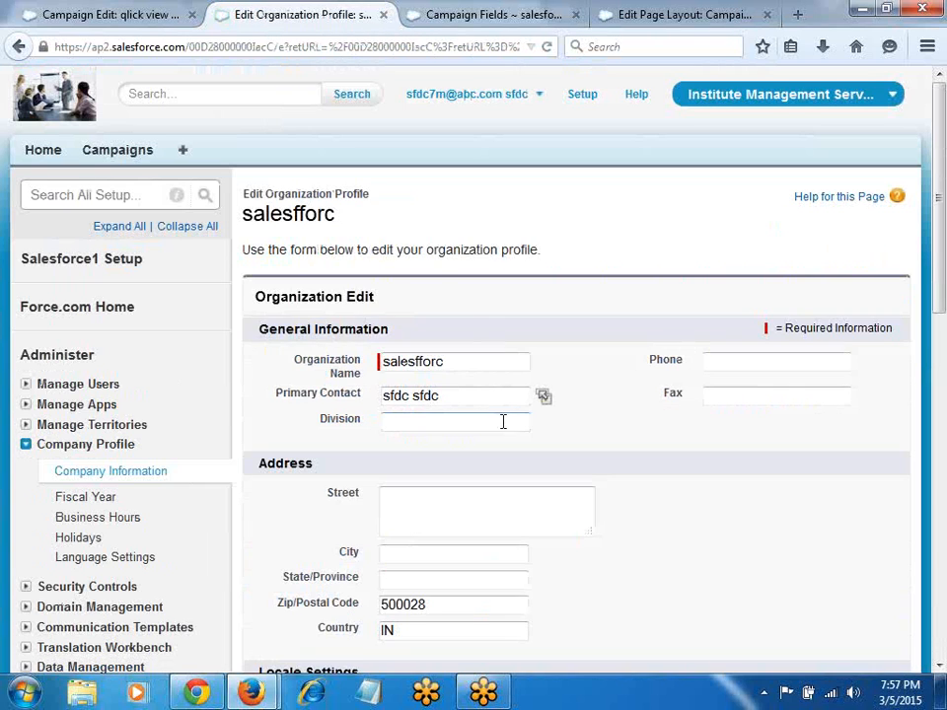
scroll(503, 421, "down", 10)
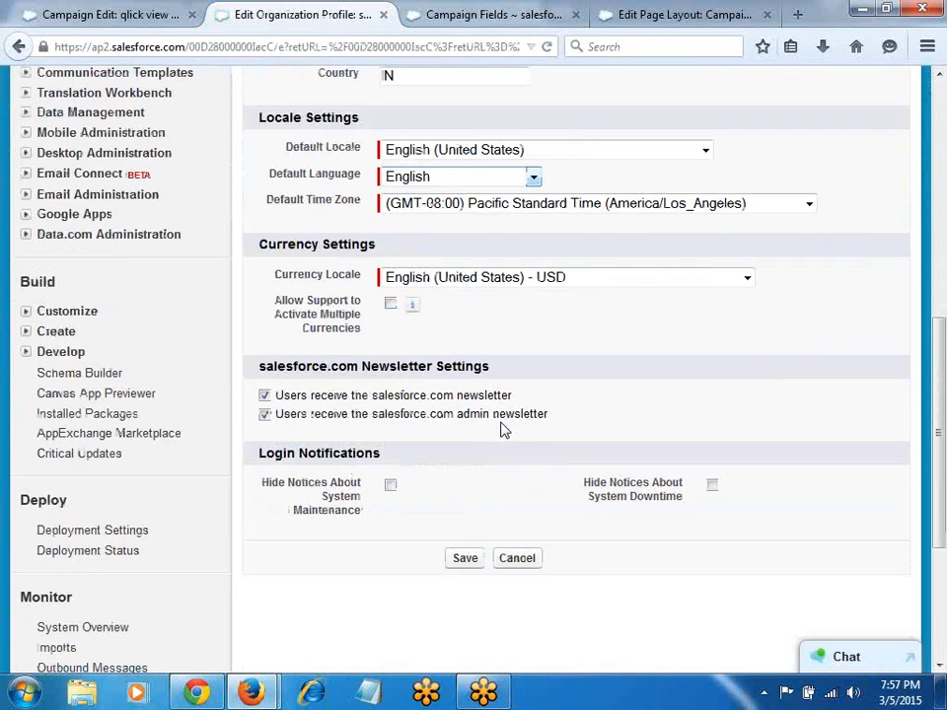
left_click(412, 279)
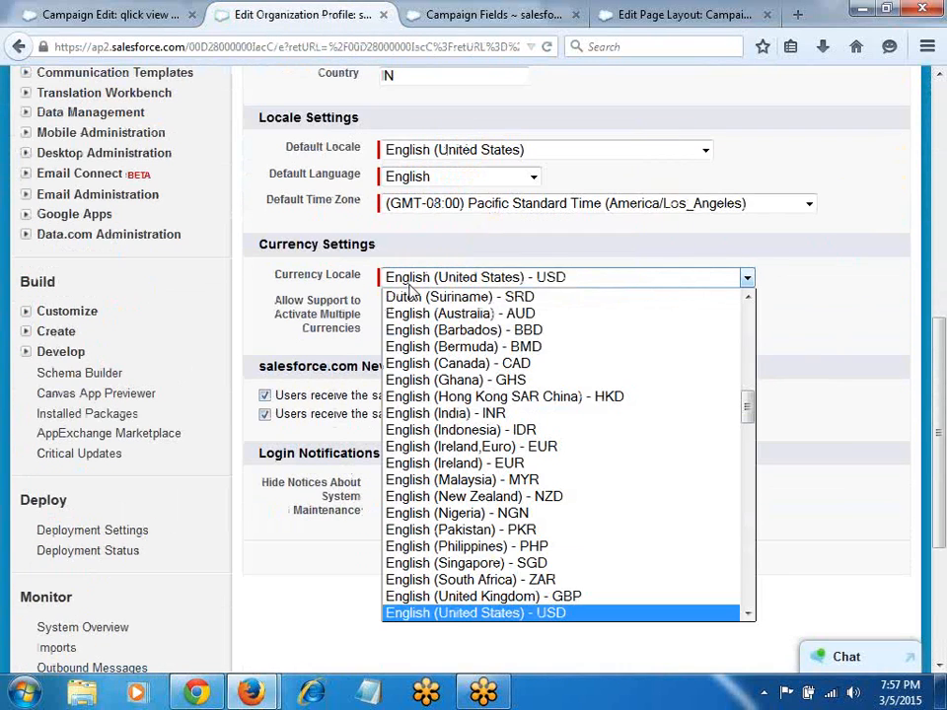
left_click(486, 415)
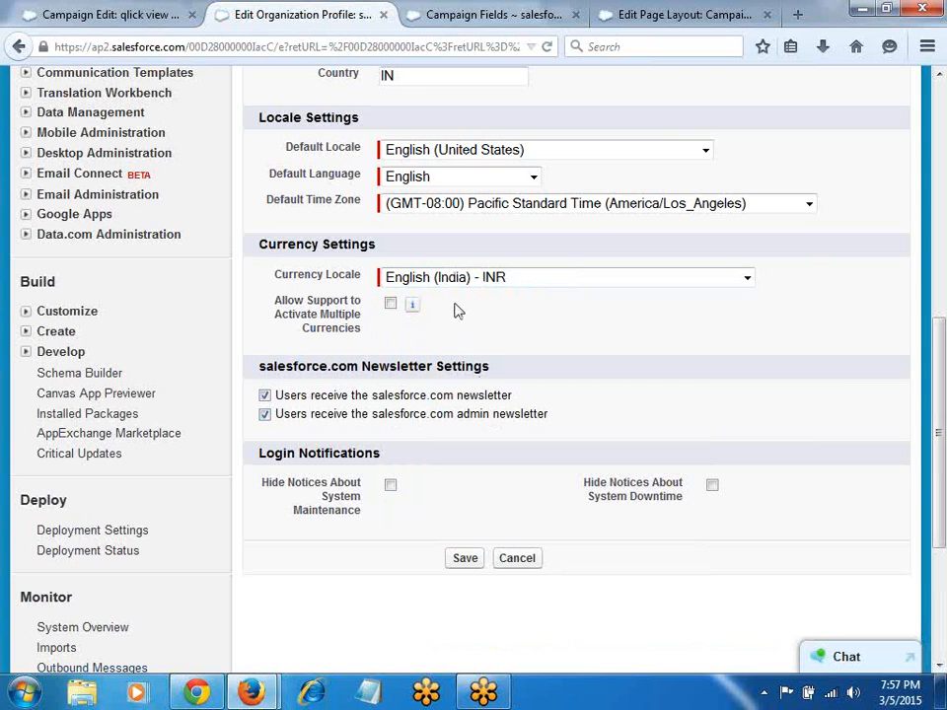
left_click(470, 560)
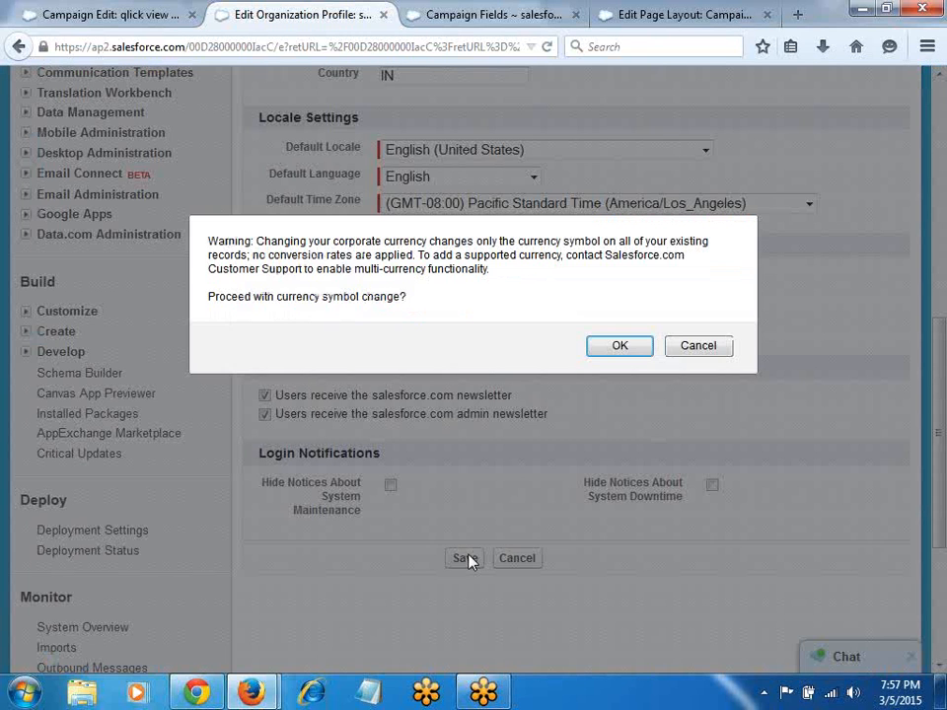
left_click(598, 353)
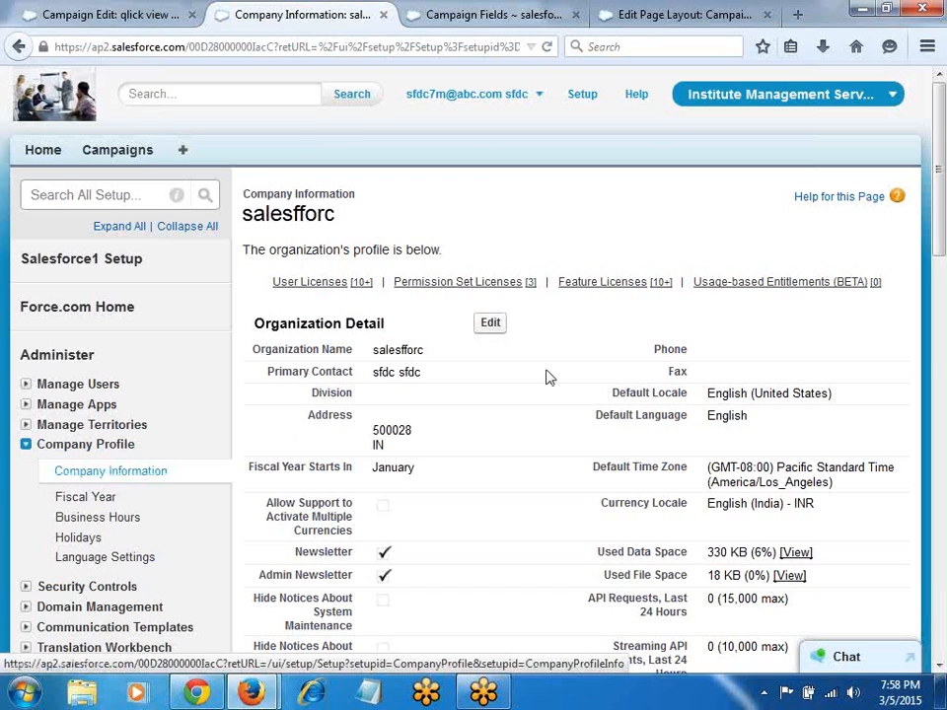
scroll(510, 397, "down", 5)
Step: Reload the campaign edit page, resubmitting its data, and go to the Campaigns home list
key("alt+Tab")
key("alt+Tab")
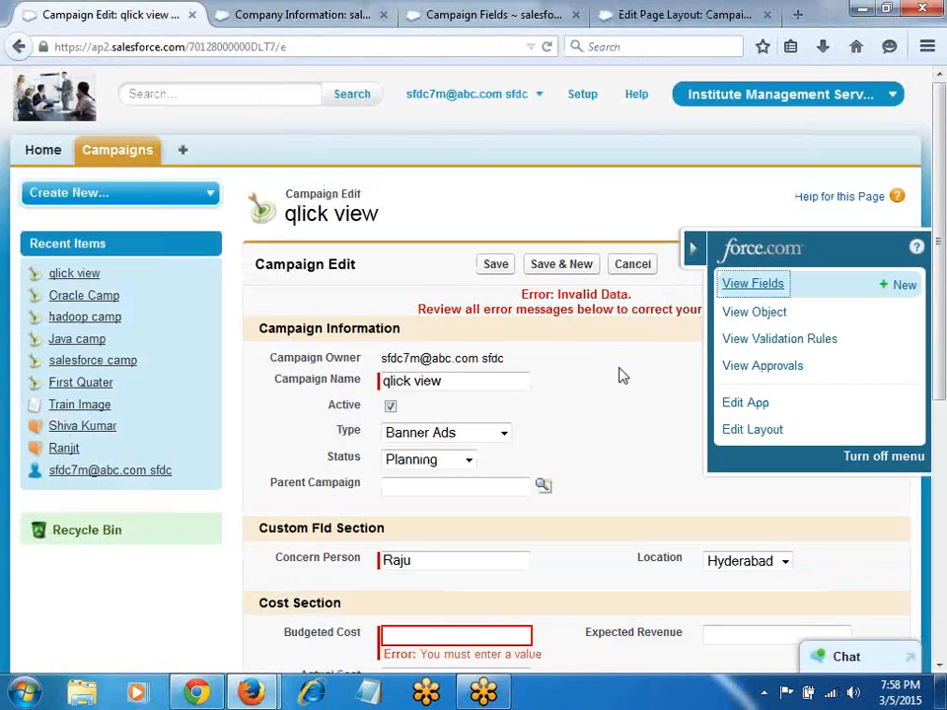
key("F5")
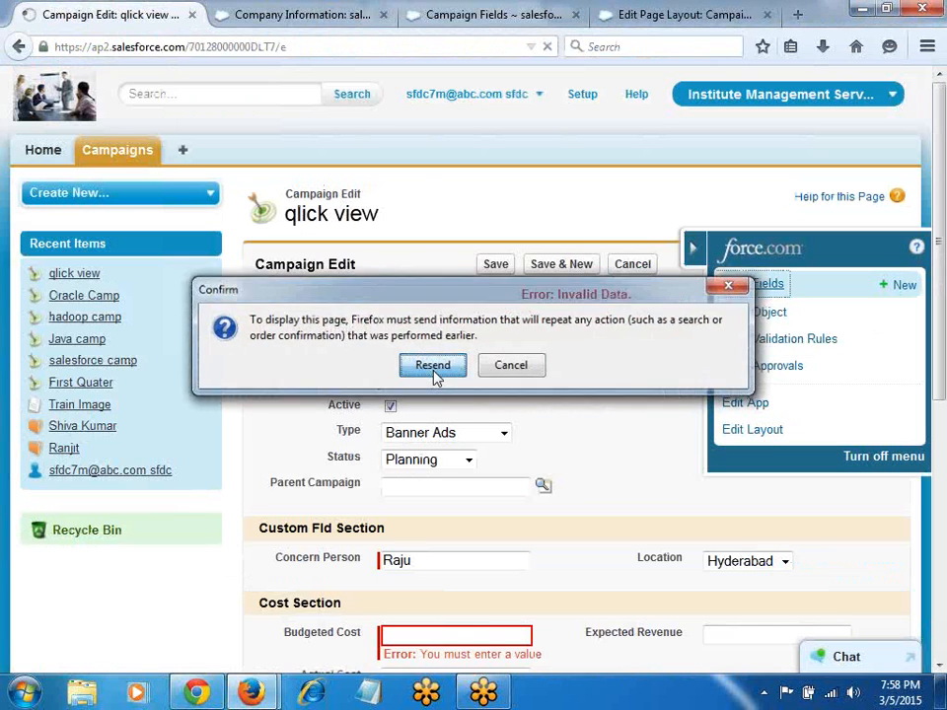
left_click(432, 365)
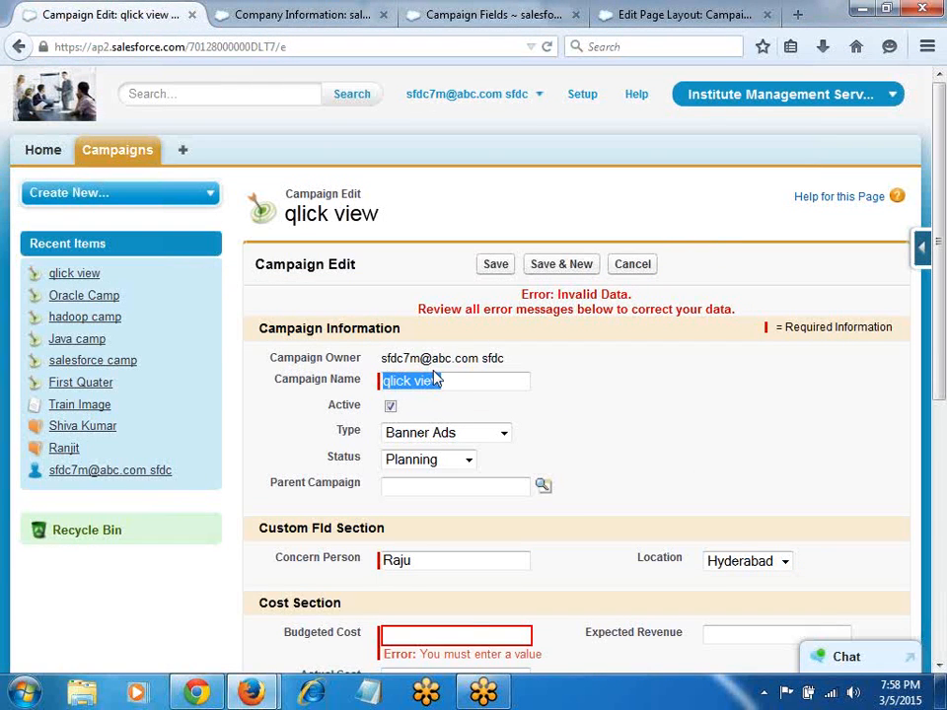
left_click(143, 158)
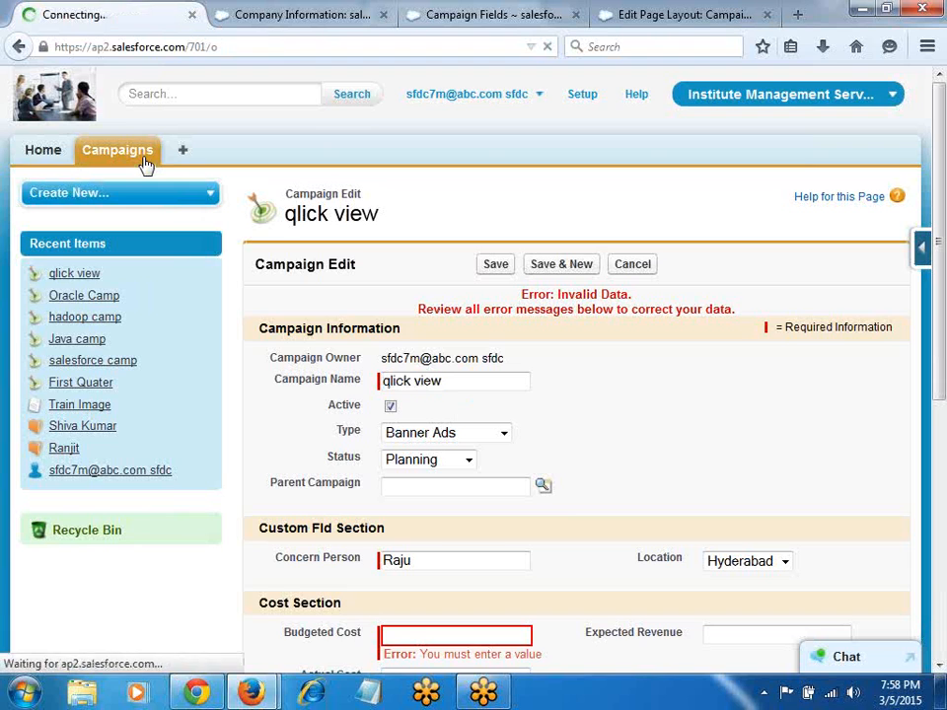
Step: Close the Company Information, Campaign Fields and Edit Page Layout tabs, then refresh Campaigns
left_click(384, 14)
left_click(386, 15)
left_click(384, 15)
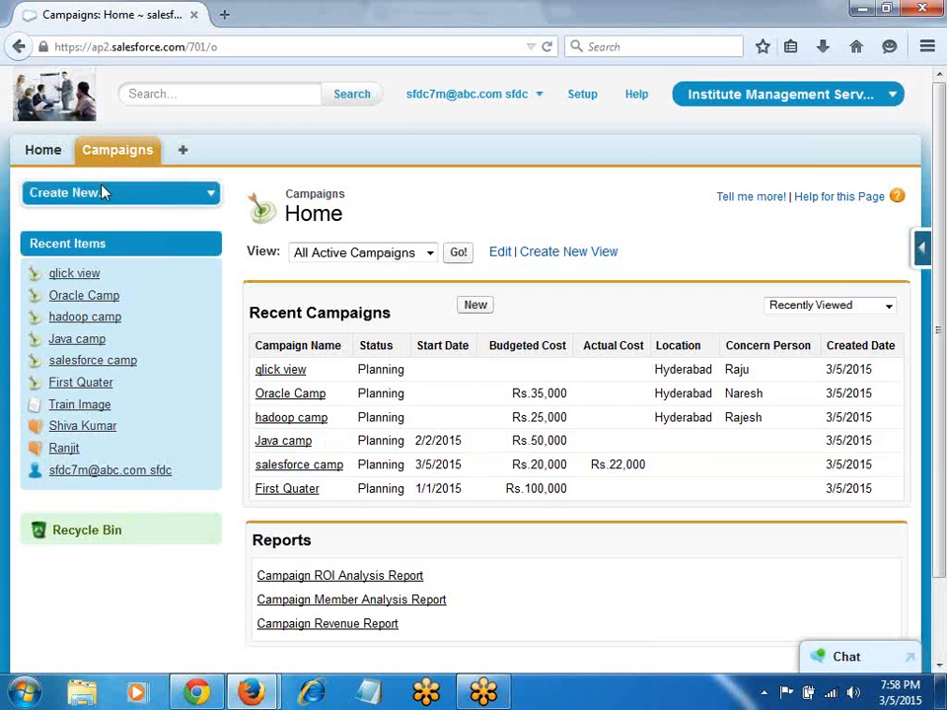
left_click(87, 152)
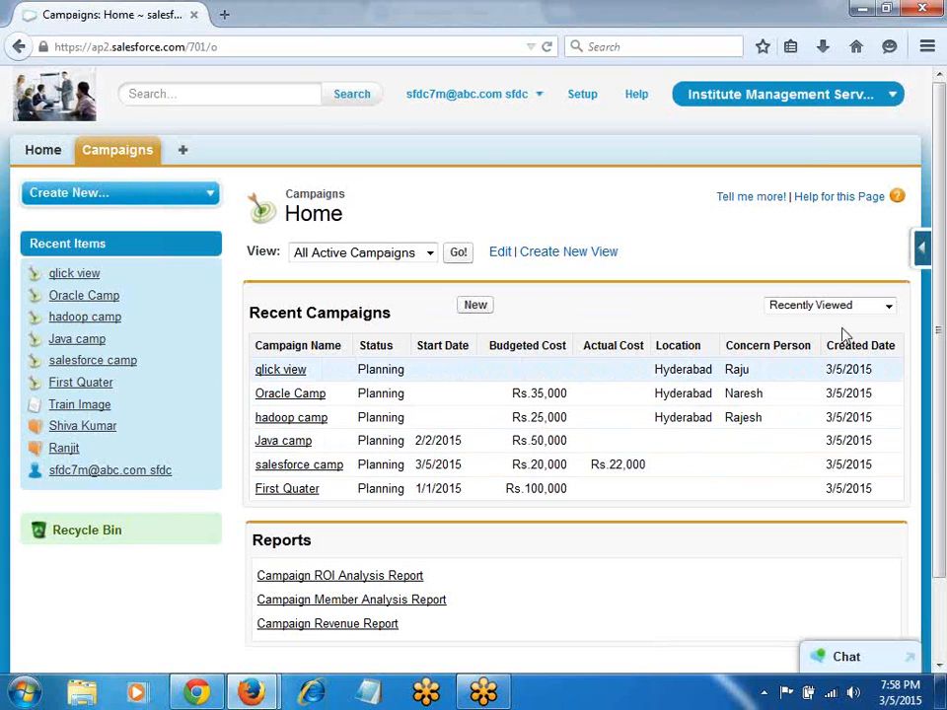
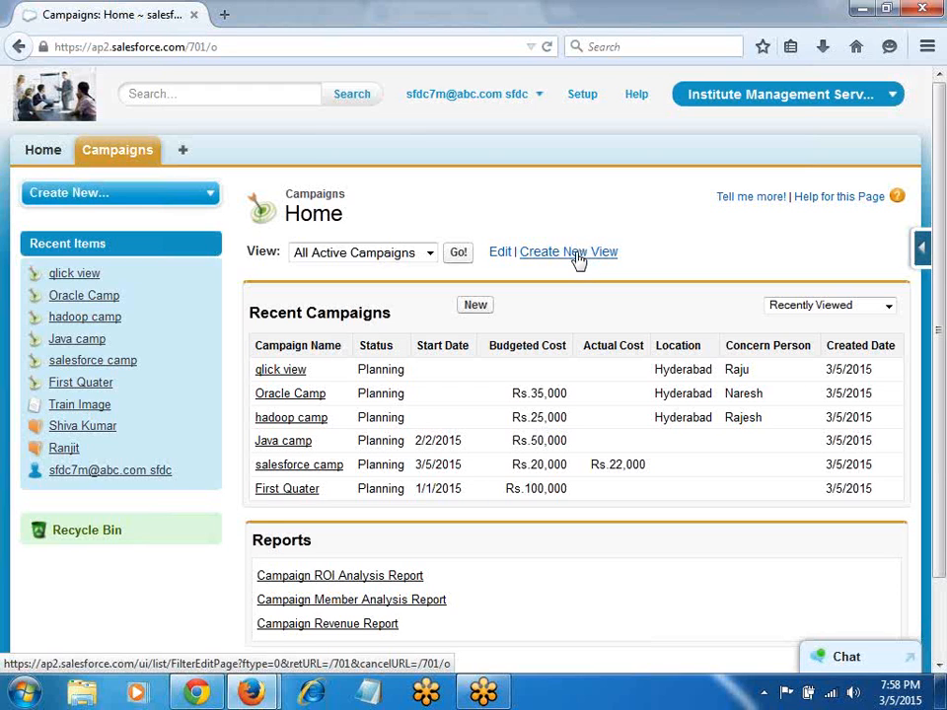
Step: Start a new campaign view named Hyd View, filtered to Location equals Hyderabad
left_click(578, 257)
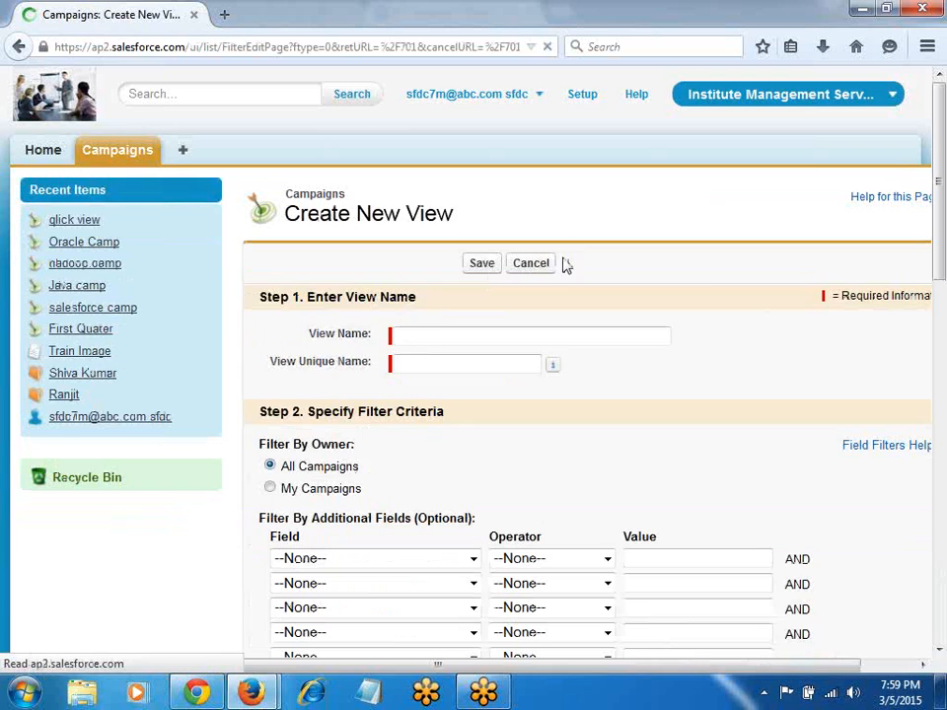
type("HydM")
type("iew")
key("Tab")
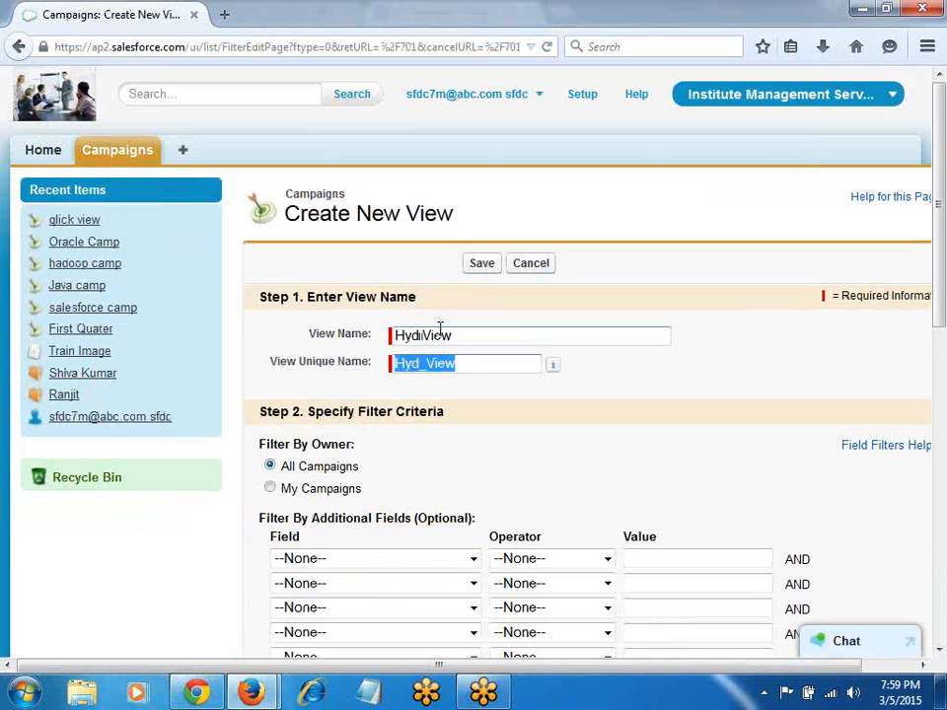
scroll(424, 375, "down", 4)
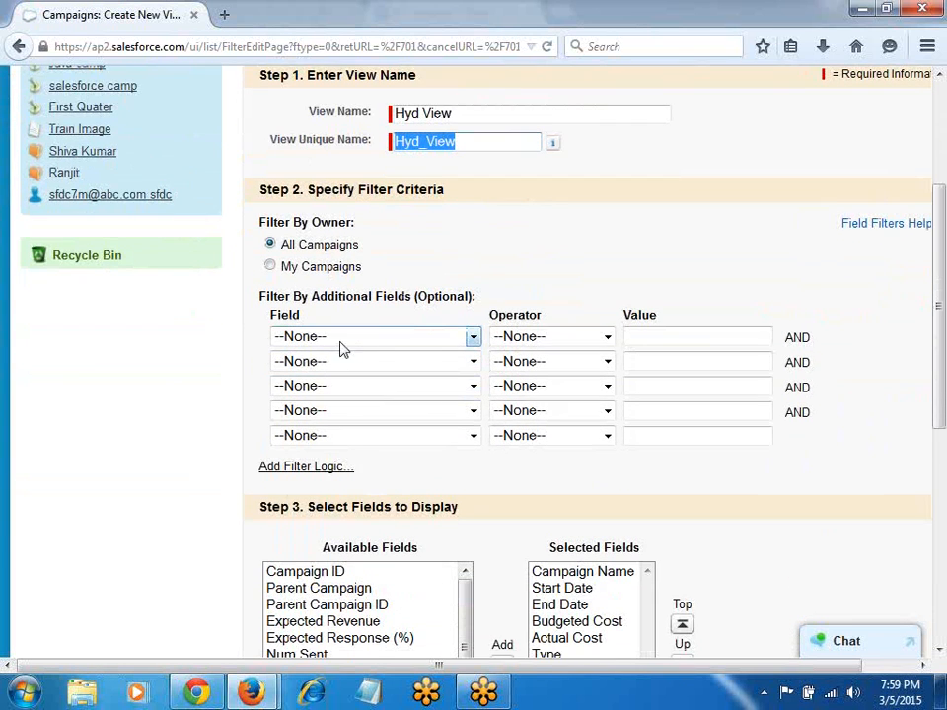
left_click(465, 341)
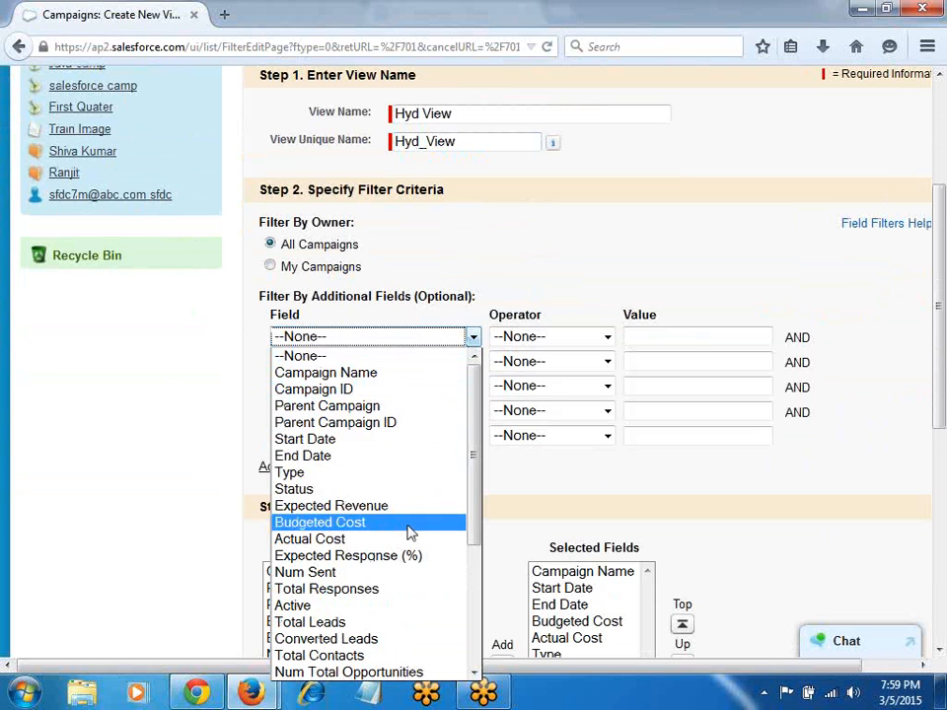
scroll(409, 531, "down", 4)
left_click(321, 655)
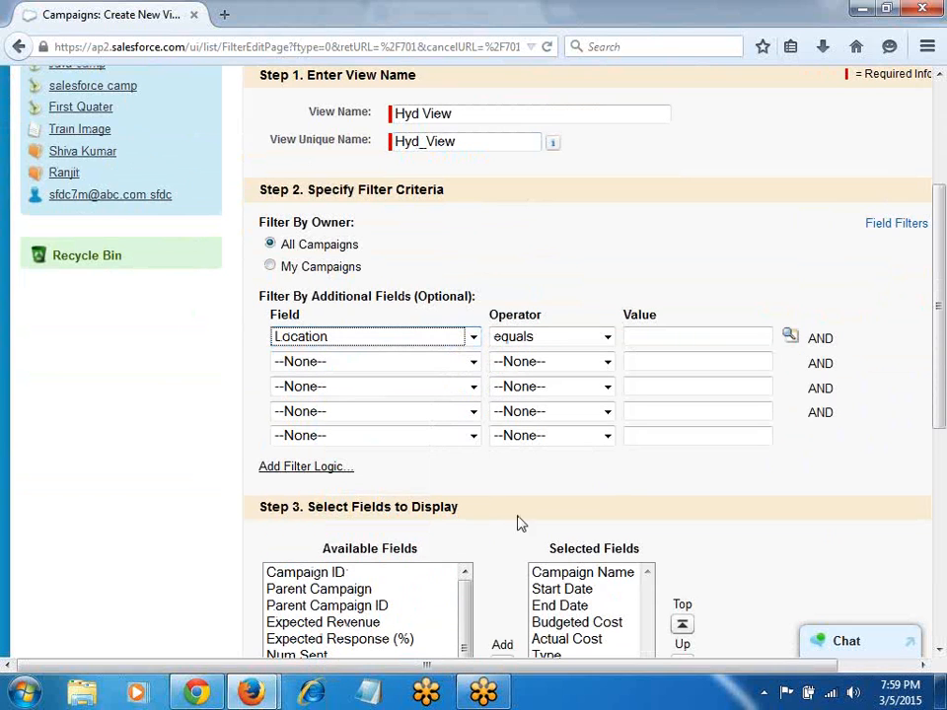
left_click(789, 338)
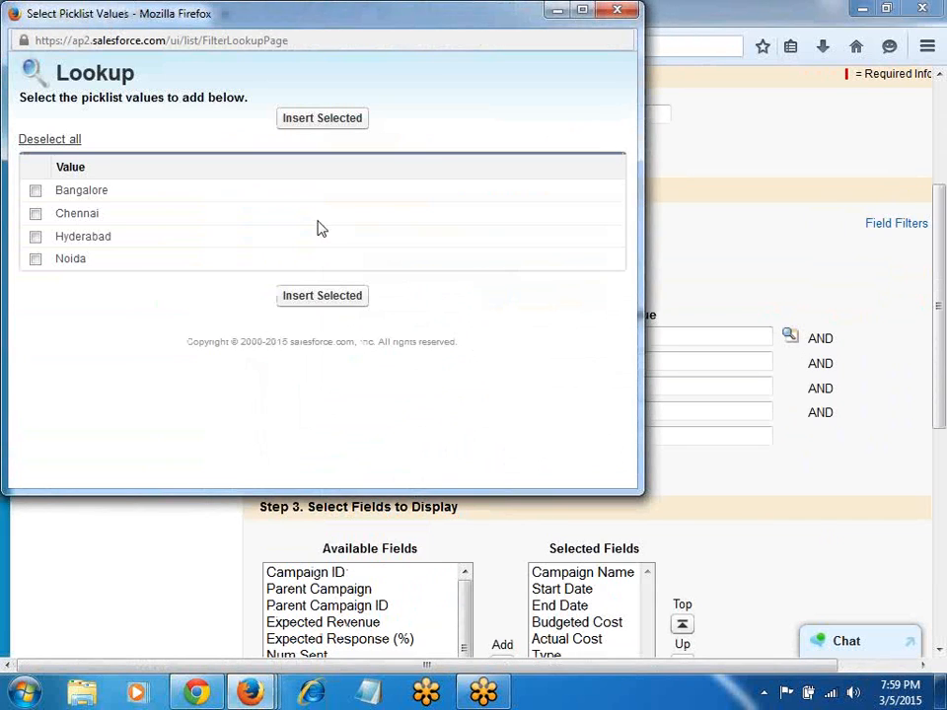
left_click(35, 239)
left_click(325, 296)
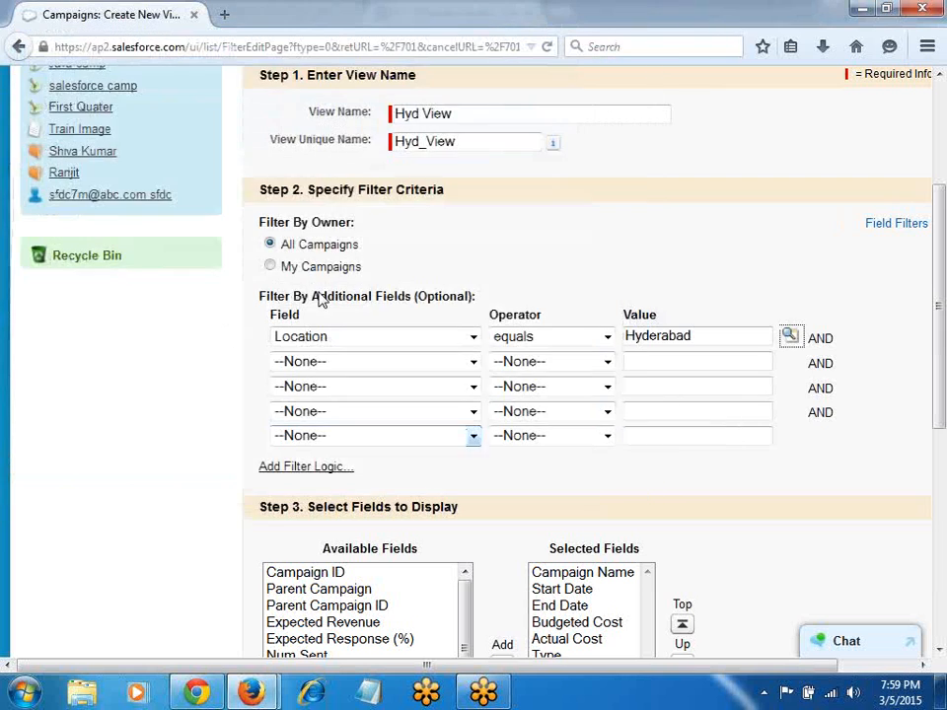
Step: Add Location as a displayed column right after Budgeted Cost and save the view
scroll(593, 466, "down", 3)
left_click(353, 469)
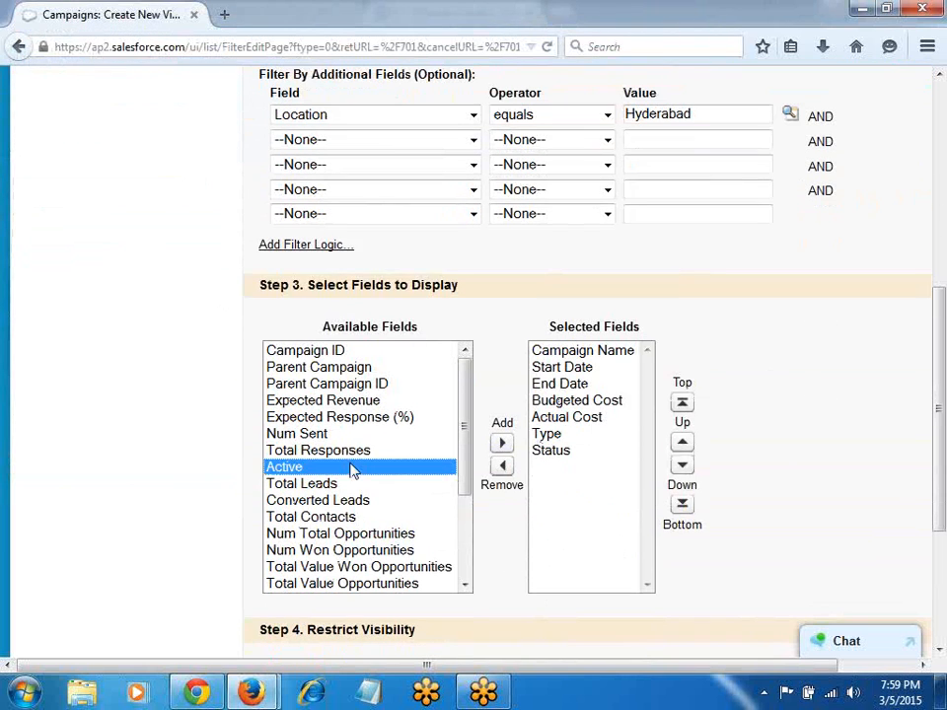
key("l")
key("o")
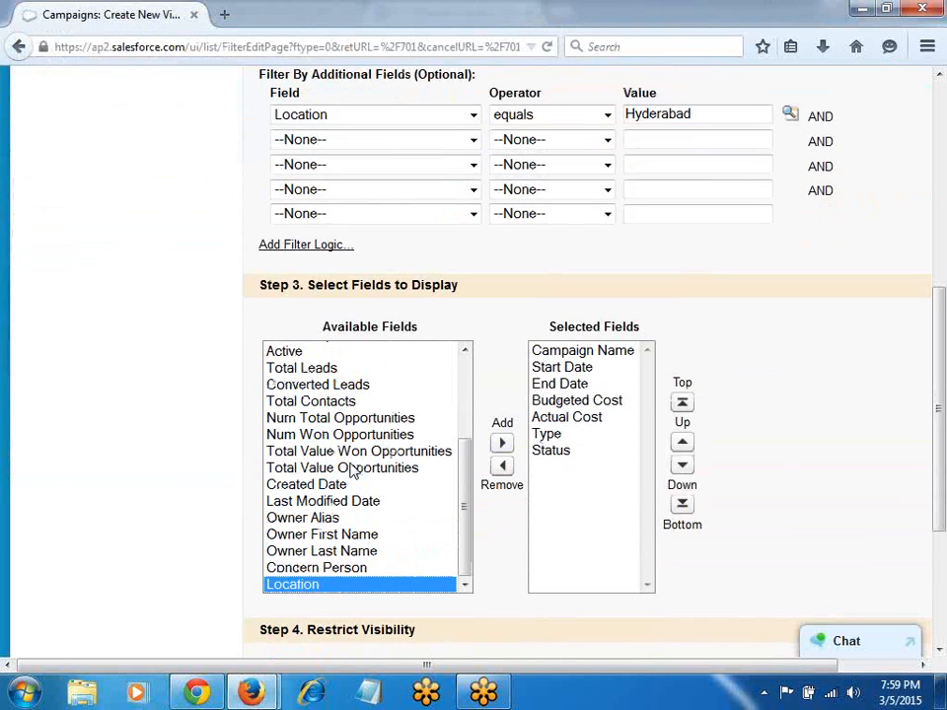
left_click(501, 444)
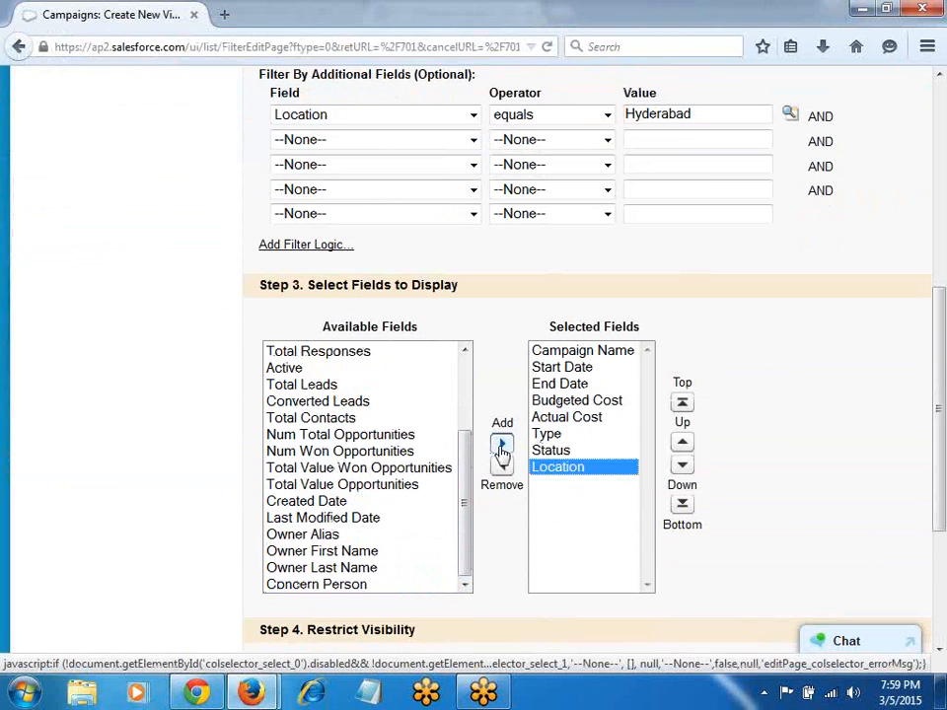
left_click(682, 443)
left_click(682, 443)
left_click(682, 443)
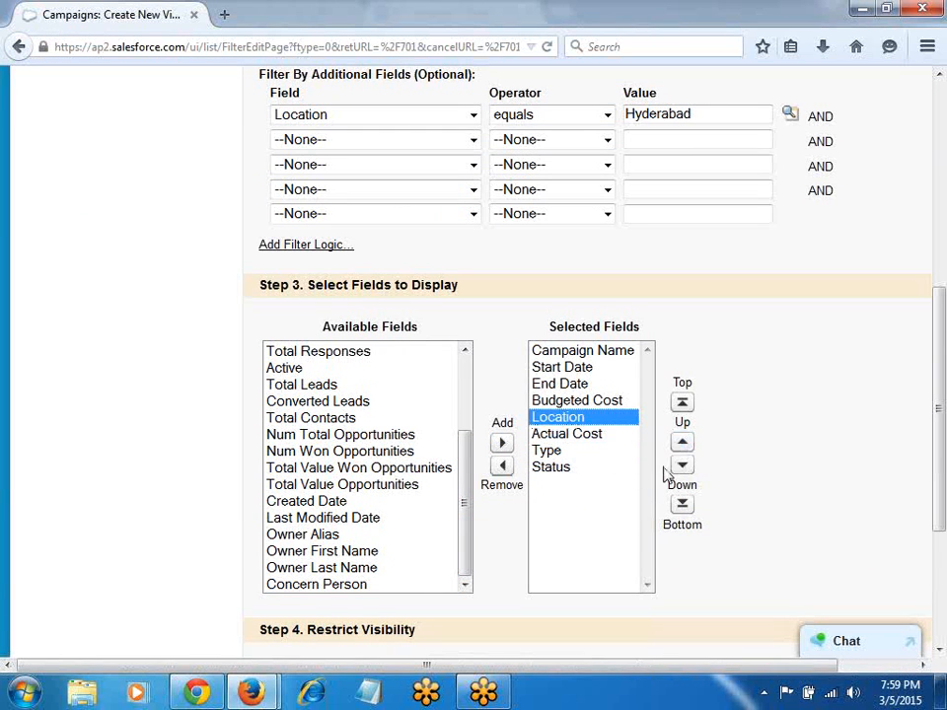
scroll(602, 559, "down", 4)
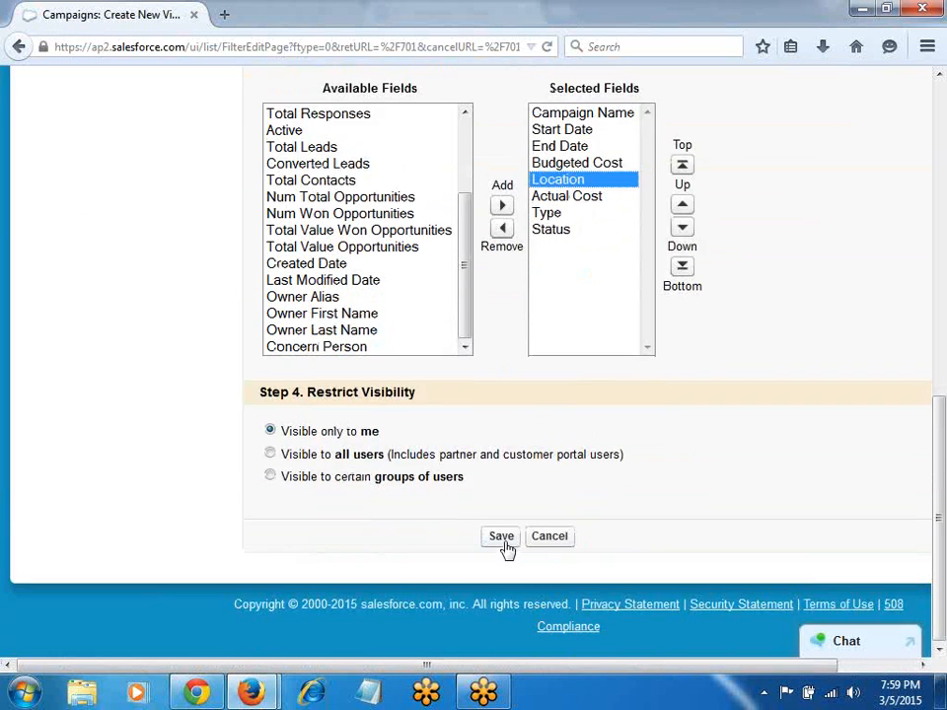
left_click(501, 537)
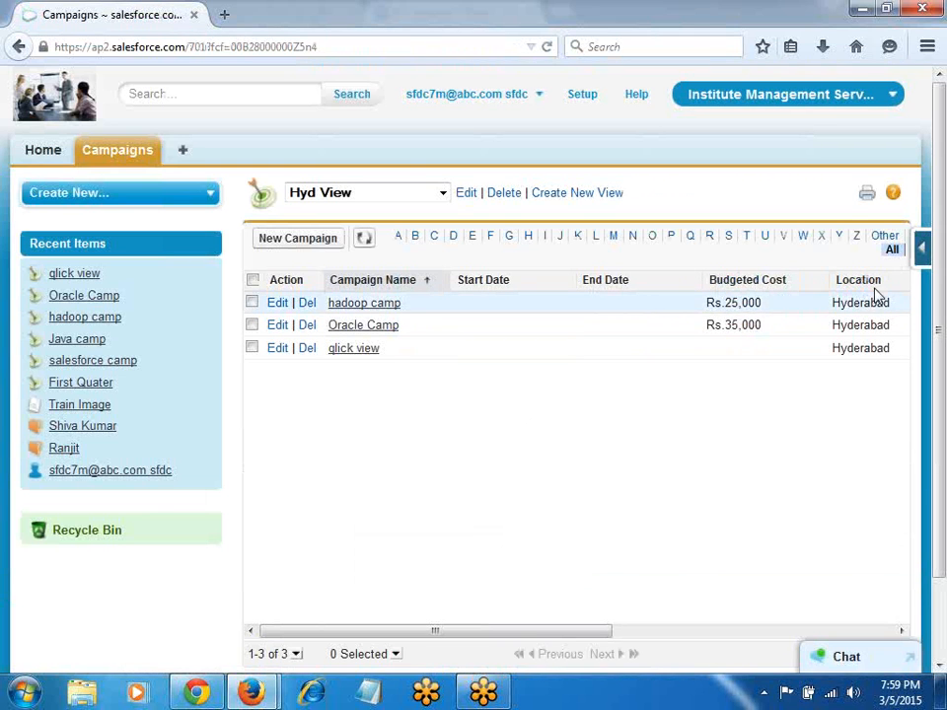
Step: Drag Budgeted Cost beside Campaign Name and Location right after it in Hyd View
left_click_drag(754, 282, 448, 293)
left_click_drag(856, 280, 584, 306)
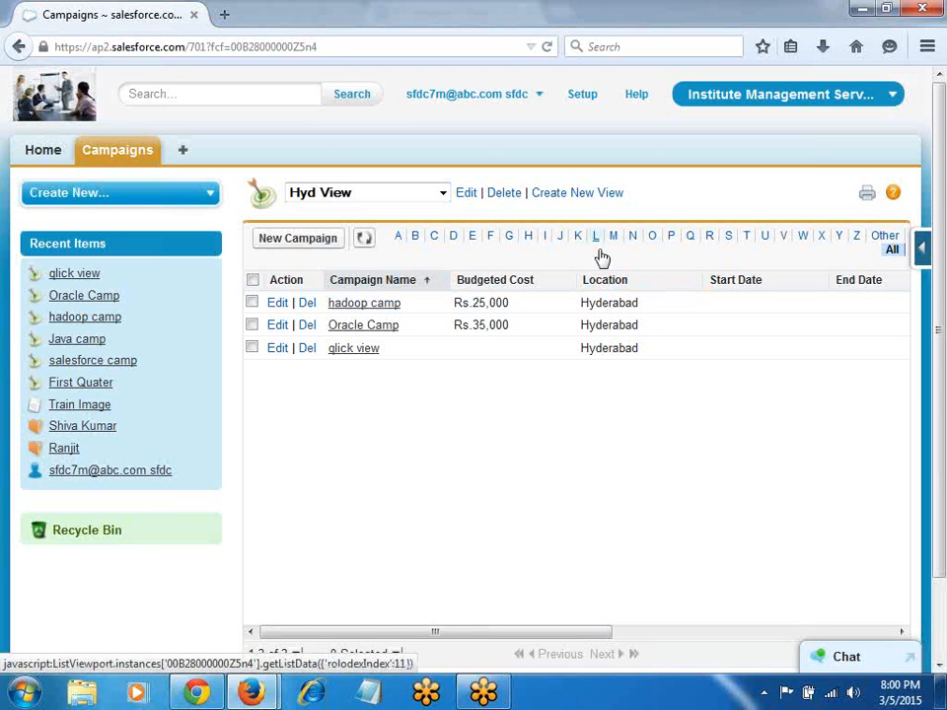
Step: Create and save an unfiltered campaign view named All Recs
left_click(592, 201)
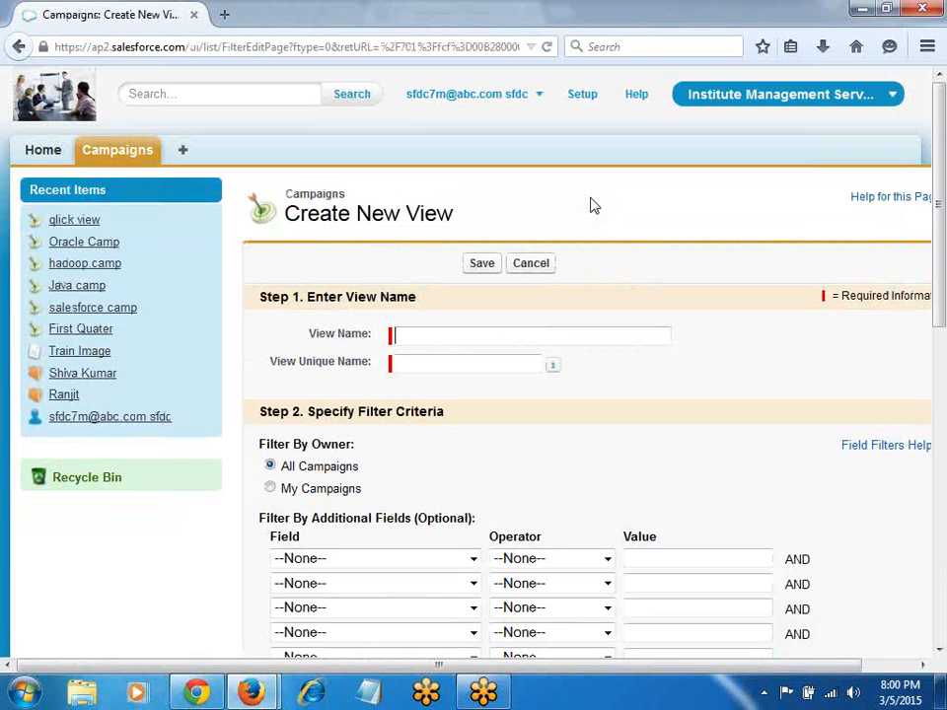
type("All Recs")
key("Tab")
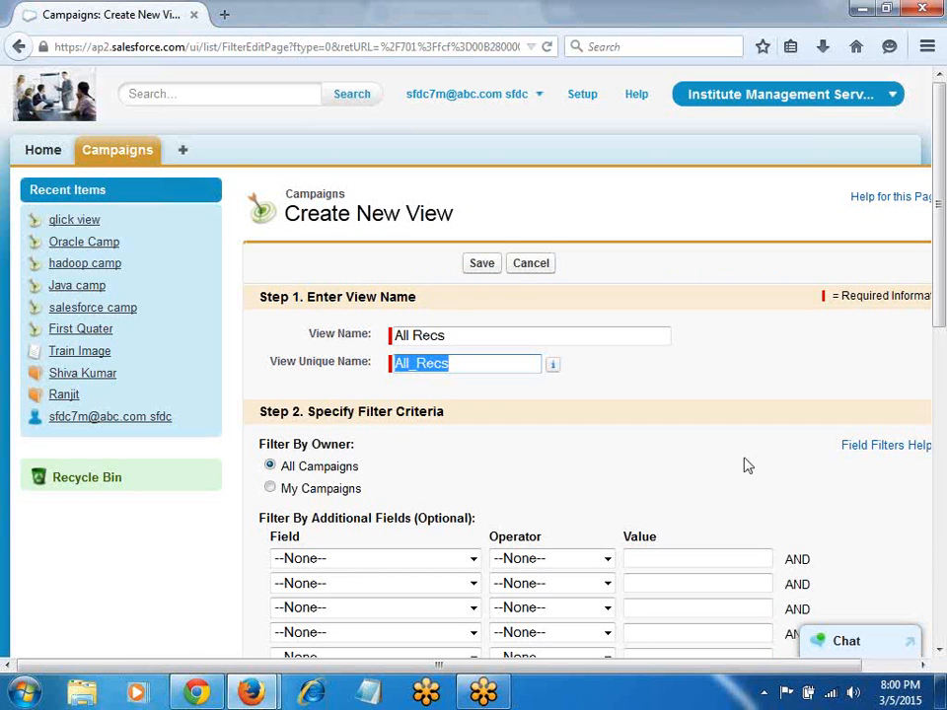
scroll(695, 487, "down", 5)
scroll(560, 366, "down", 3)
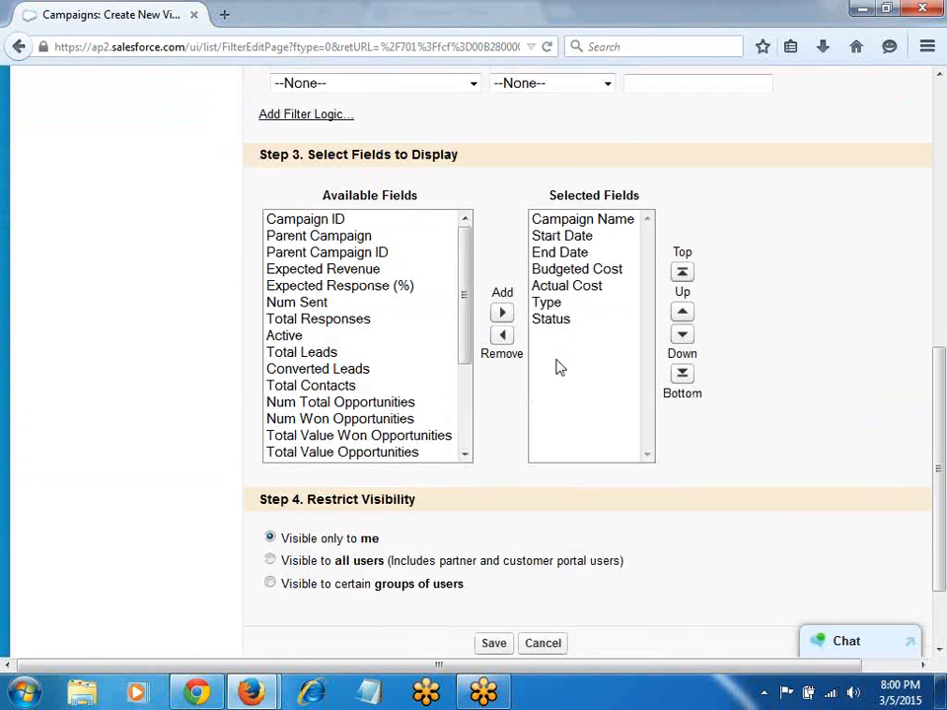
left_click(493, 541)
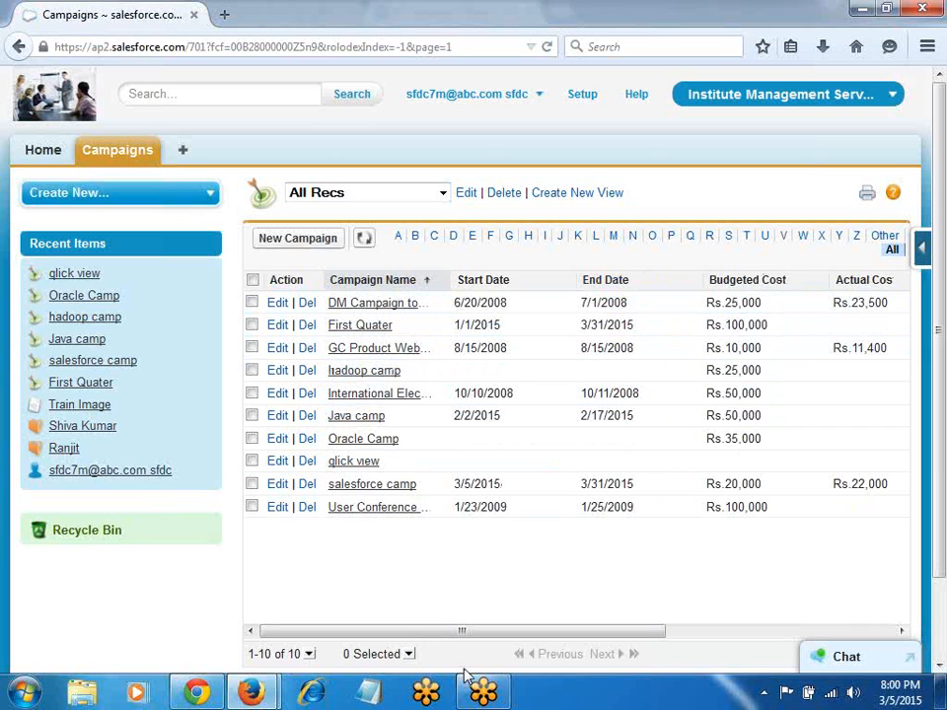
Step: Start a view named hyd_10k with a first filter of Location equals Hyderabad
left_click(568, 196)
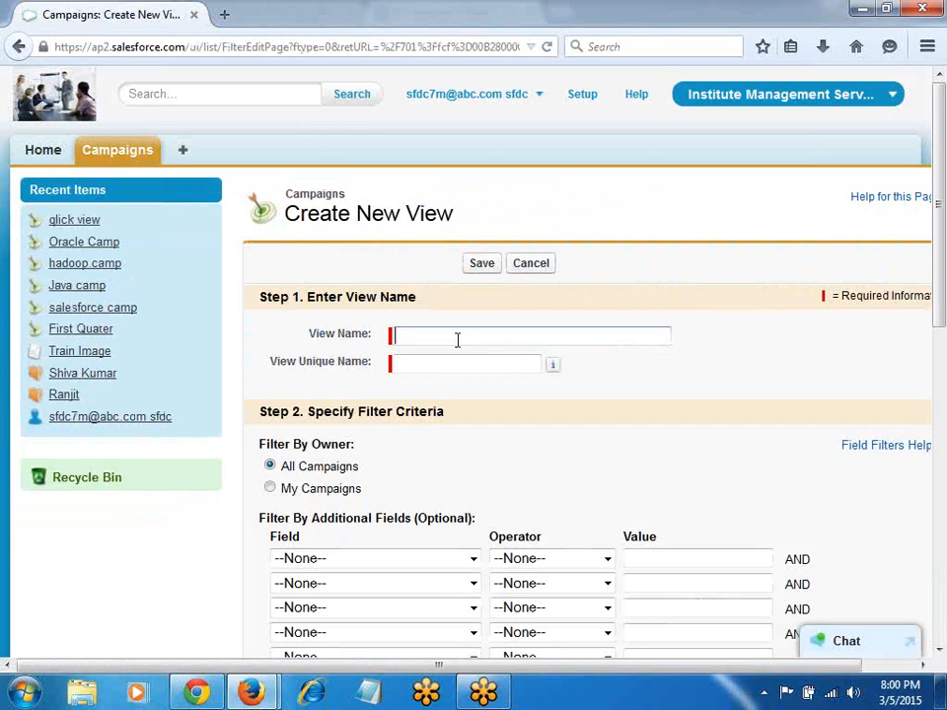
type("hyd_10k")
key("Tab")
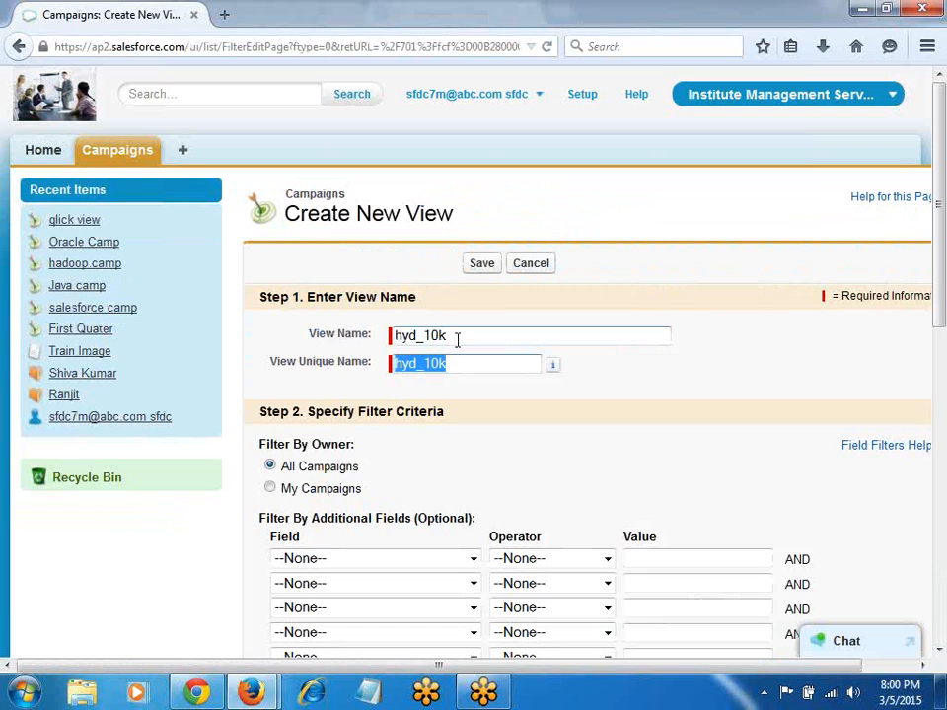
left_click(473, 559)
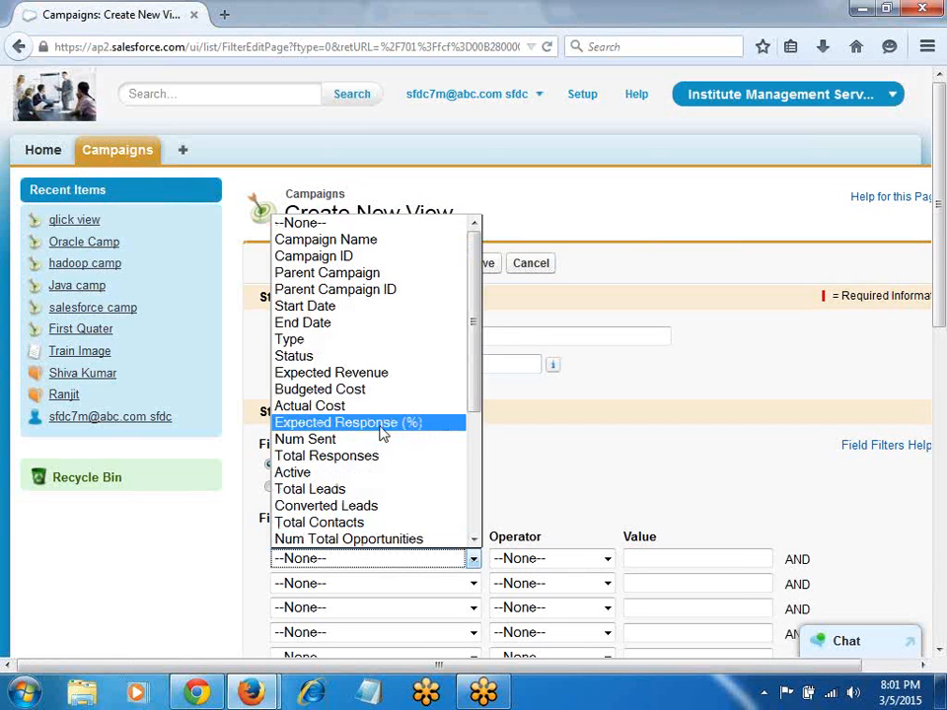
scroll(383, 434, "down", 4)
left_click(359, 525)
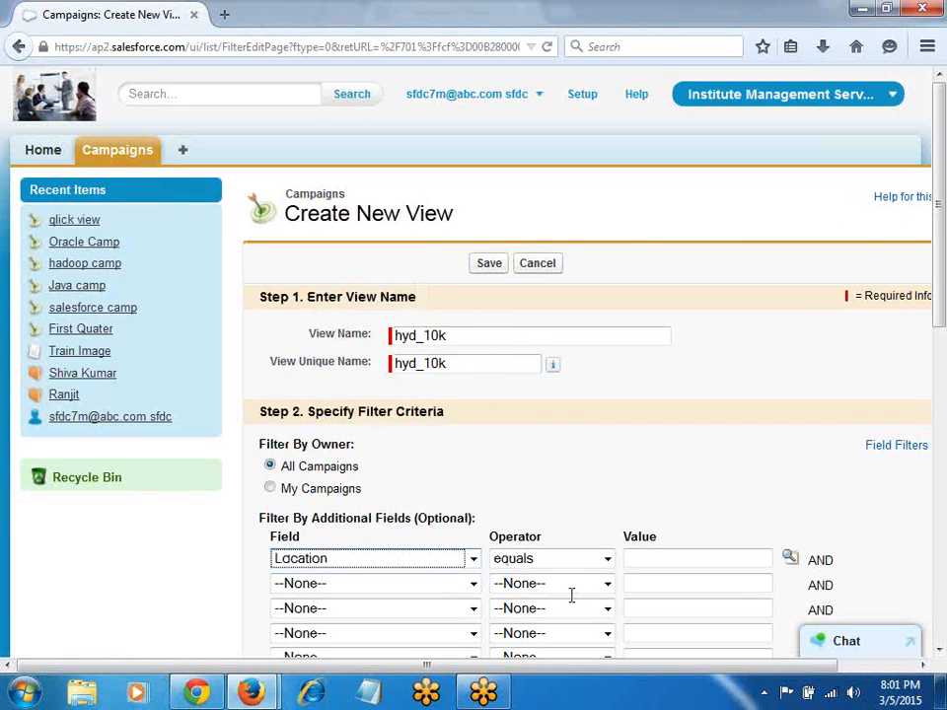
left_click(790, 559)
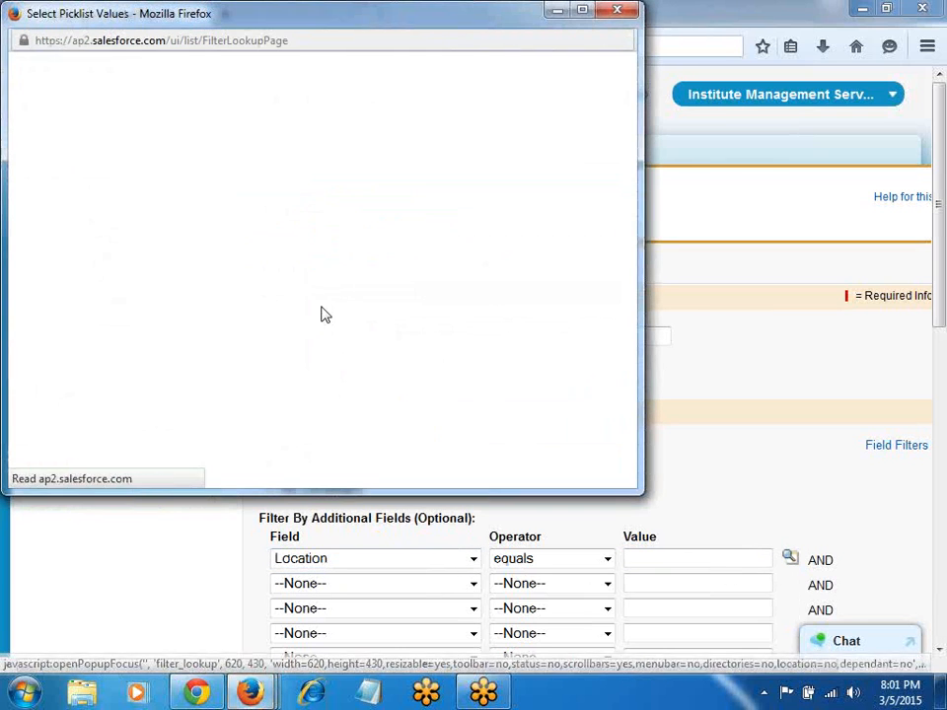
left_click(37, 237)
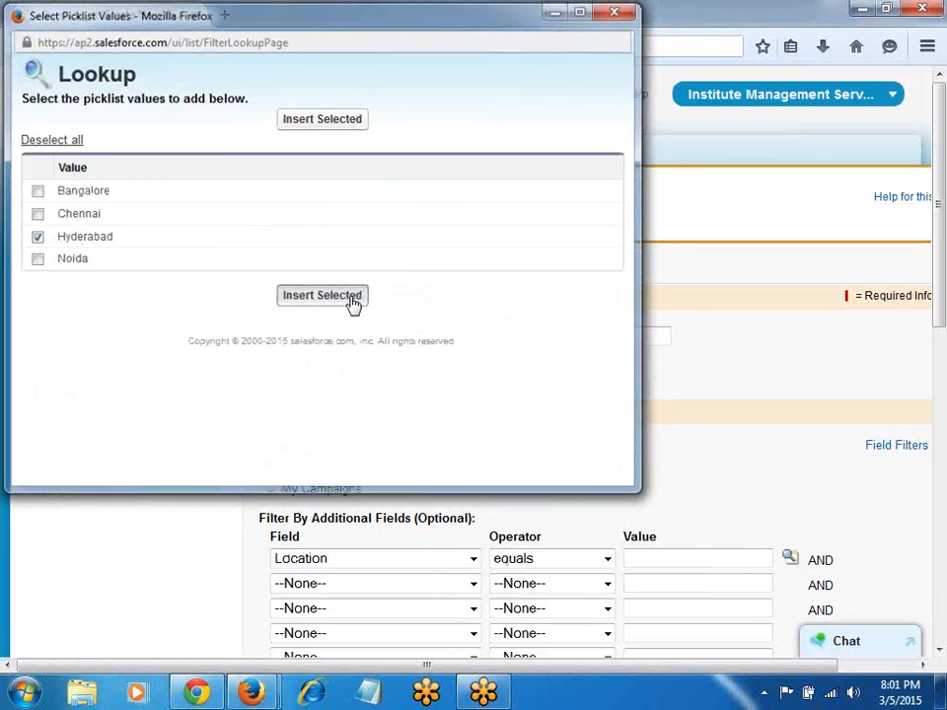
left_click(353, 299)
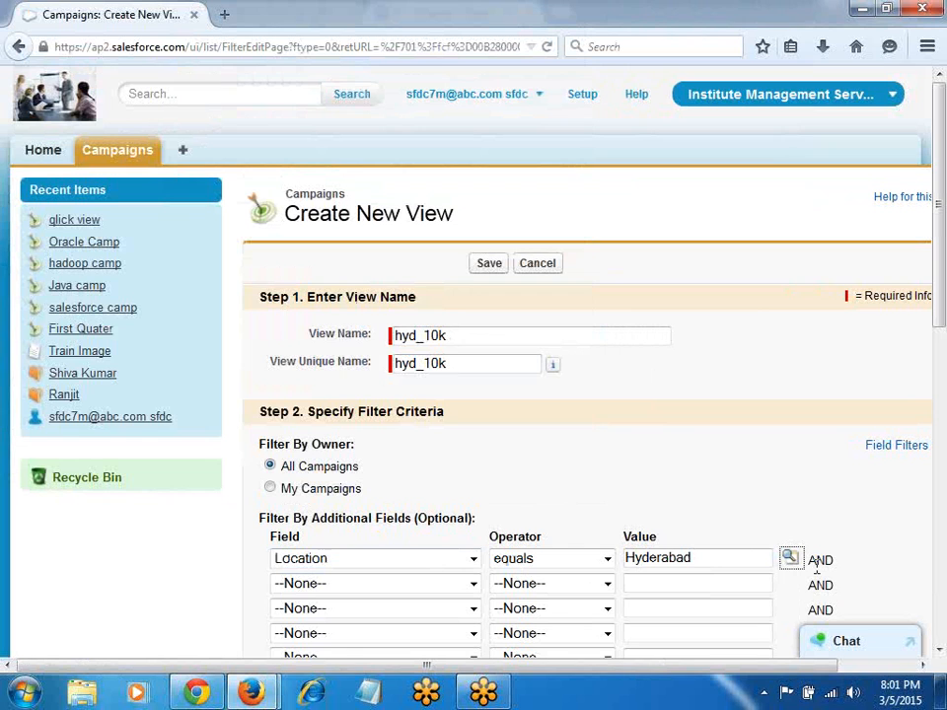
Step: Add a second filter: Budgeted Cost greater or equal 10000
scroll(682, 486, "down", 3)
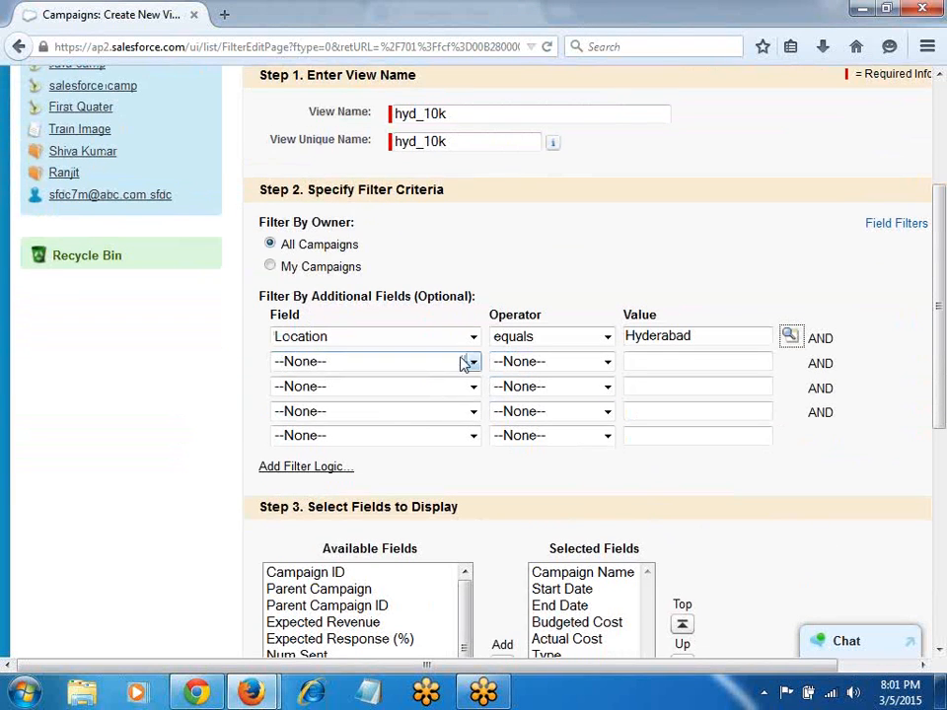
left_click(474, 362)
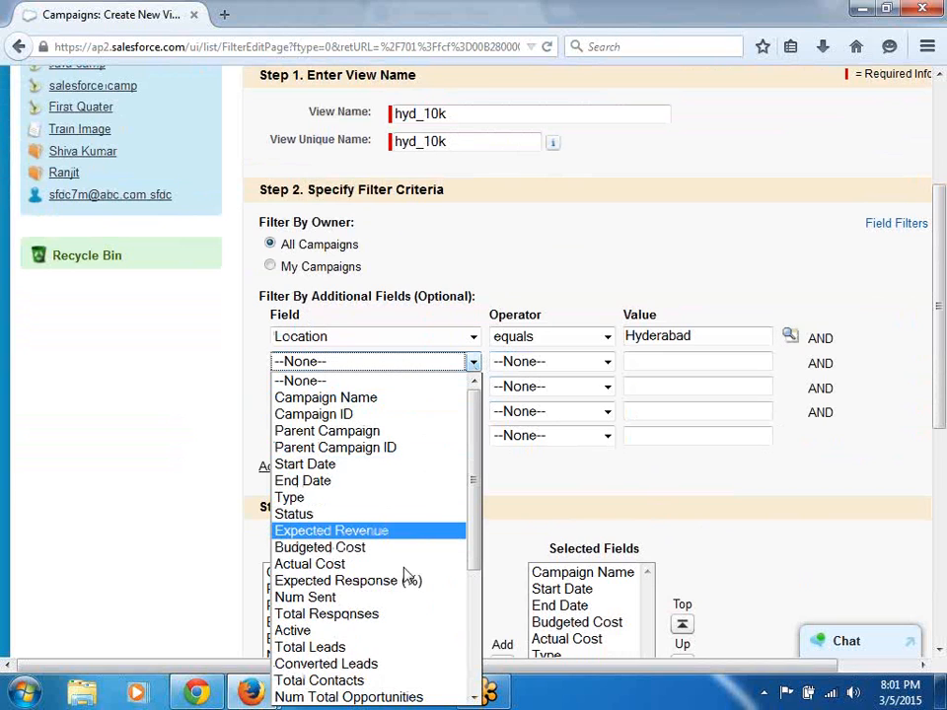
left_click(357, 550)
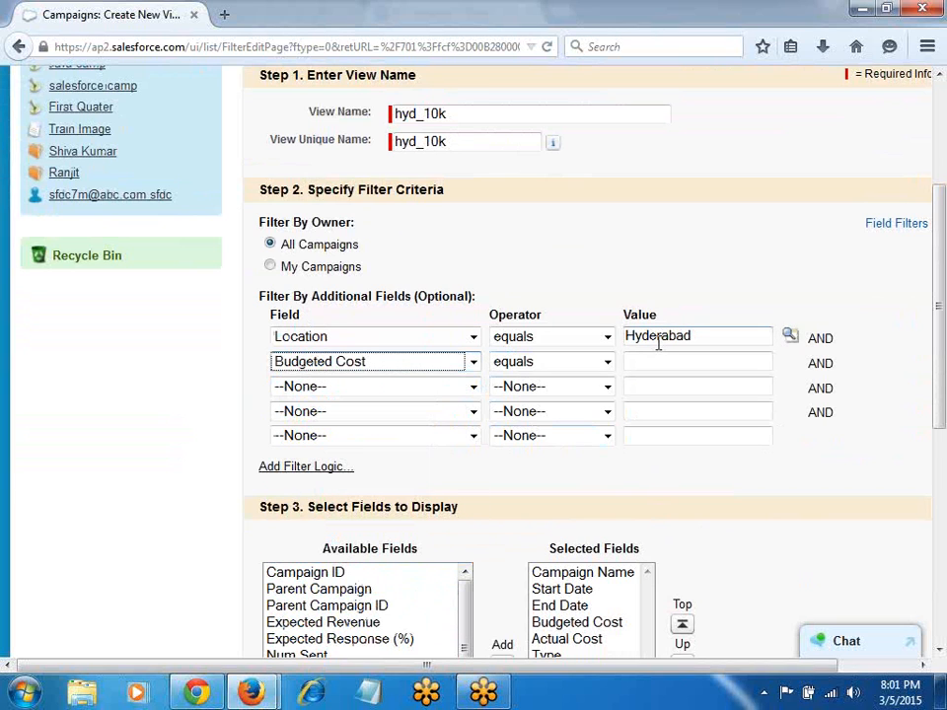
left_click(606, 361)
left_click(575, 481)
left_click(653, 365)
type("10000")
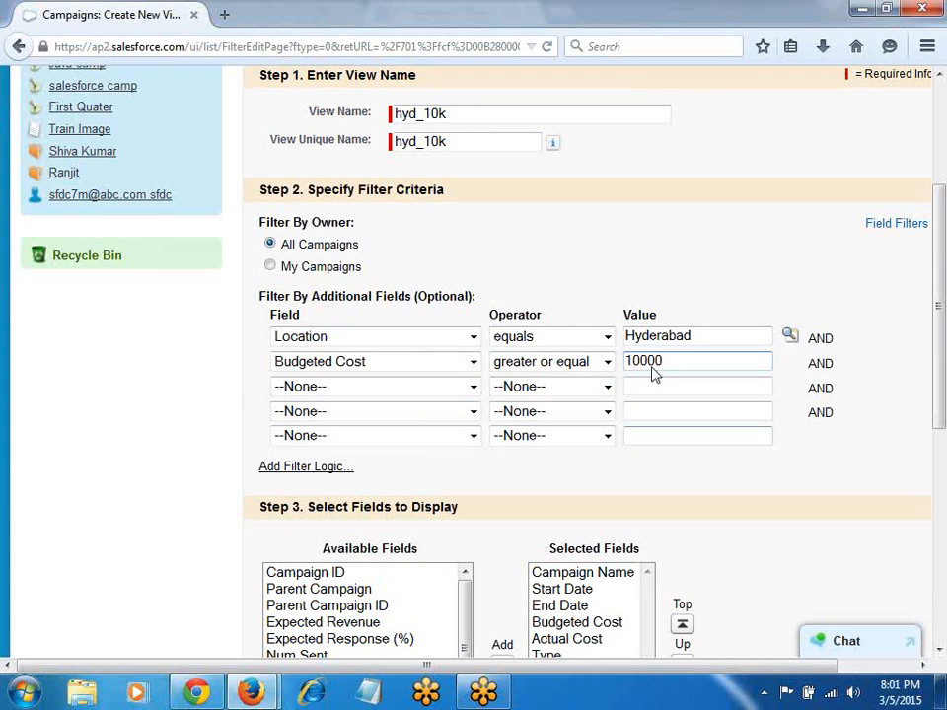
Step: Show Location right after Budgeted Cost in the columns and save hyd_10k
scroll(616, 517, "down", 2)
left_click(363, 582)
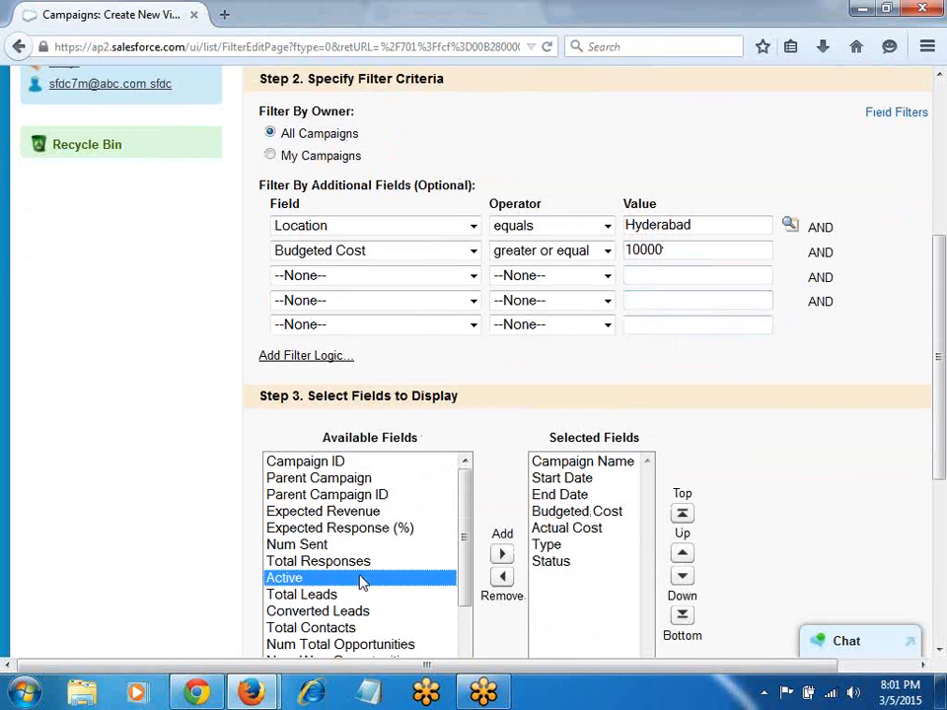
scroll(363, 582, "down", 2)
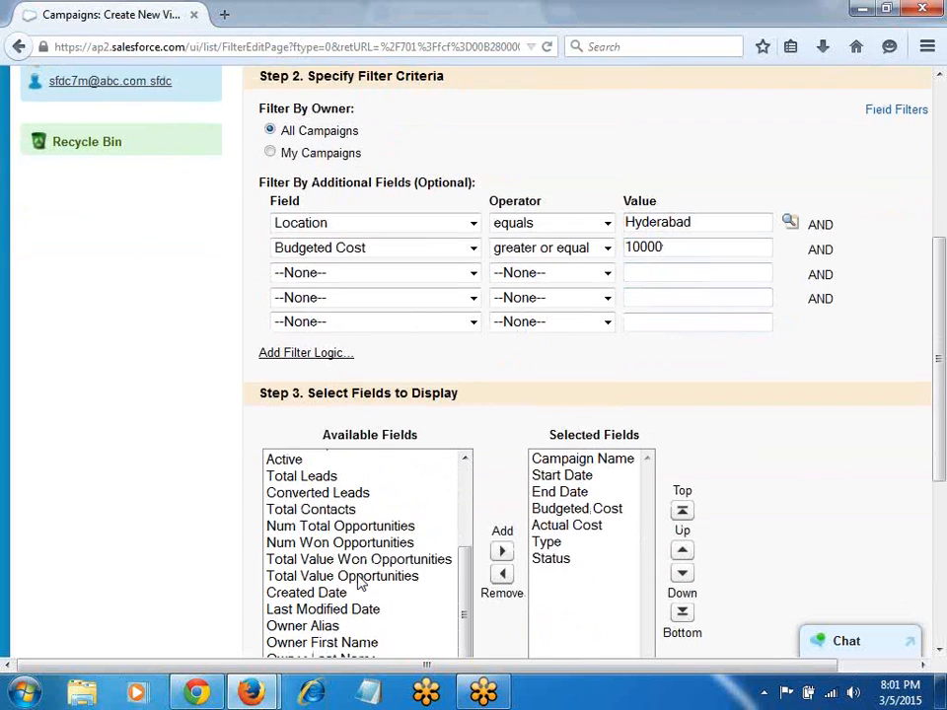
scroll(306, 587, "down", 6)
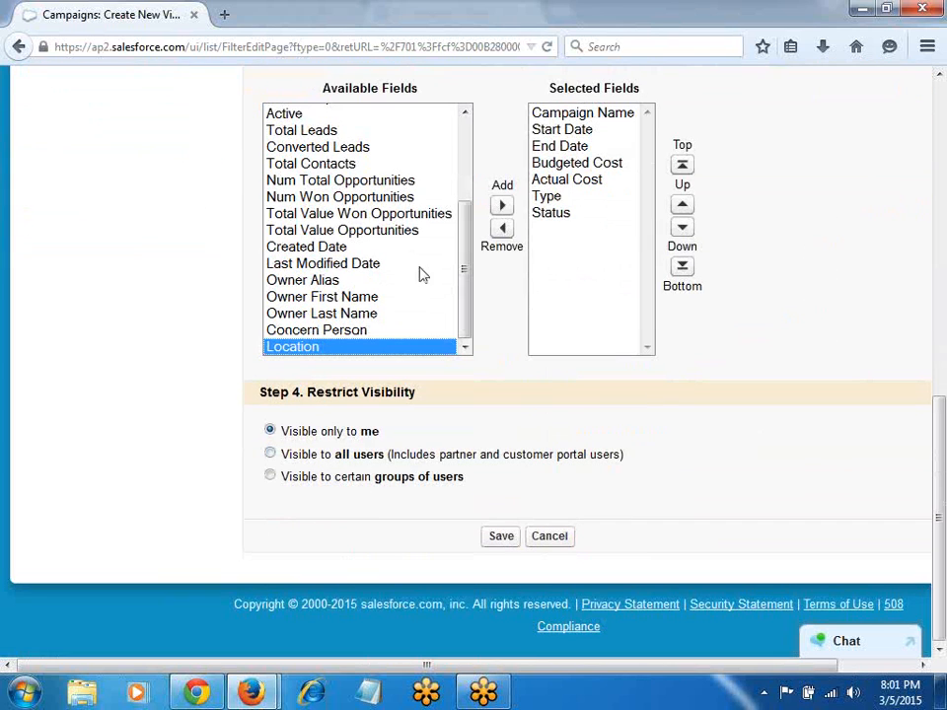
left_click(682, 205)
left_click(681, 205)
left_click(682, 205)
scroll(658, 267, "up", 4)
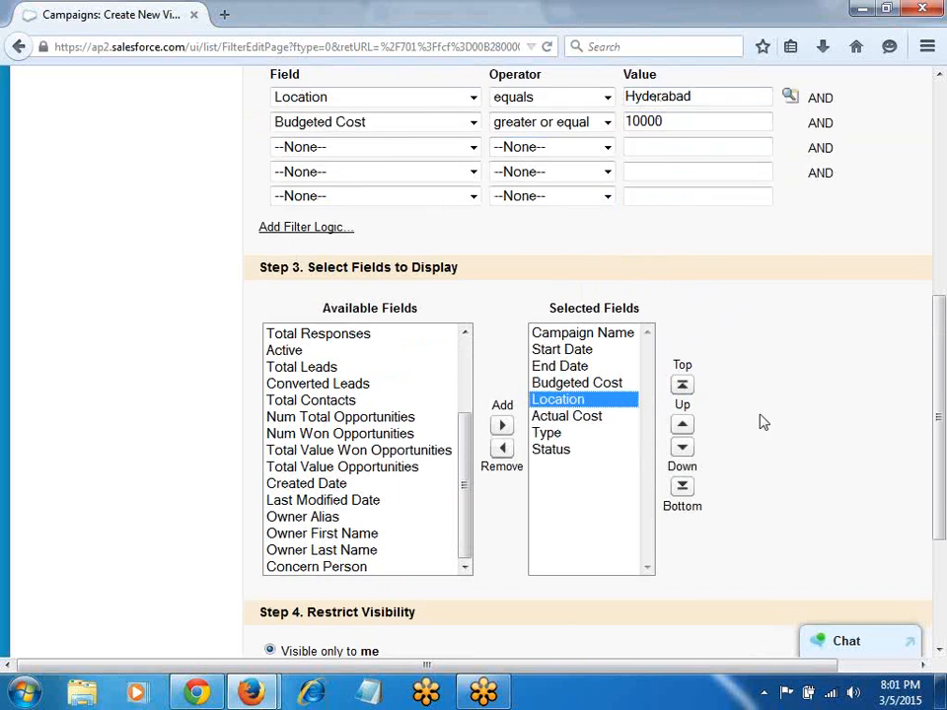
scroll(760, 423, "down", 4)
left_click(503, 538)
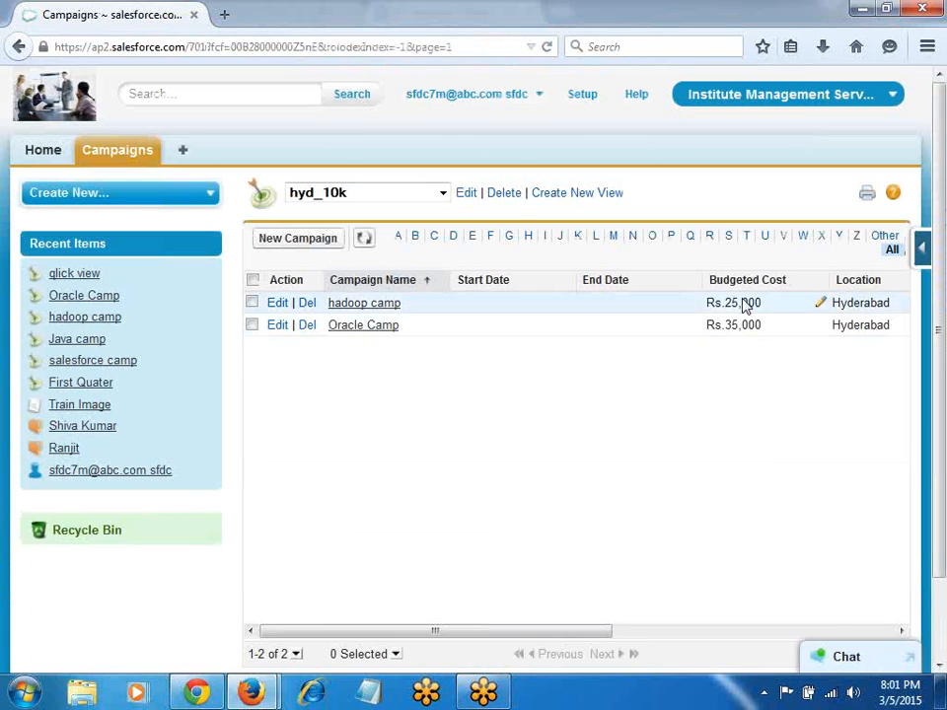
Step: Reorder hyd_10k so Budgeted Cost and Location follow Campaign Name, then view All Recs
left_click_drag(743, 281, 498, 296)
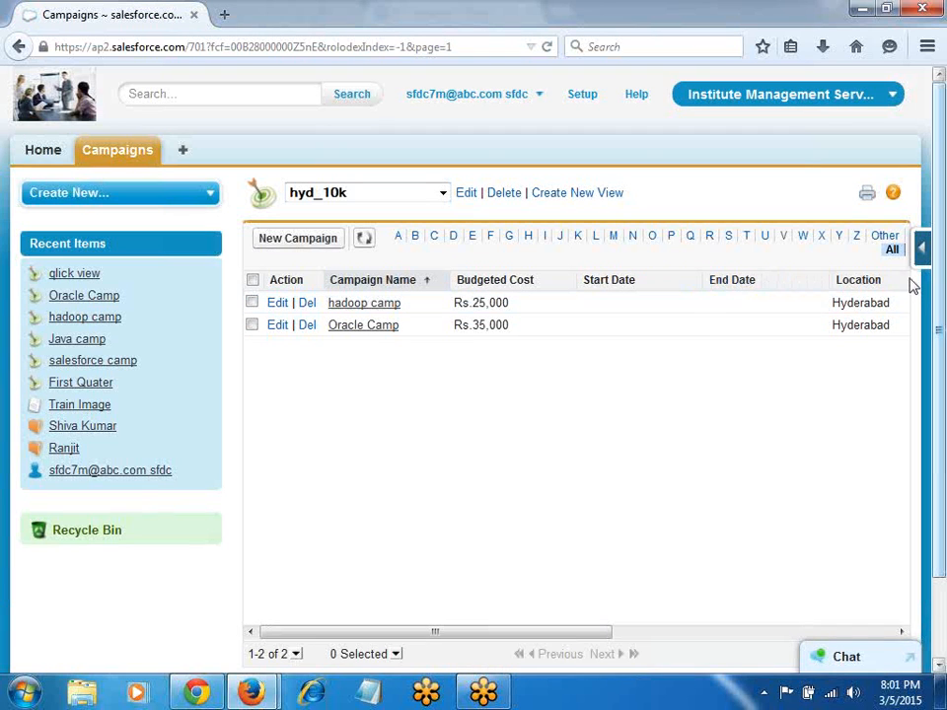
left_click_drag(854, 283, 634, 296)
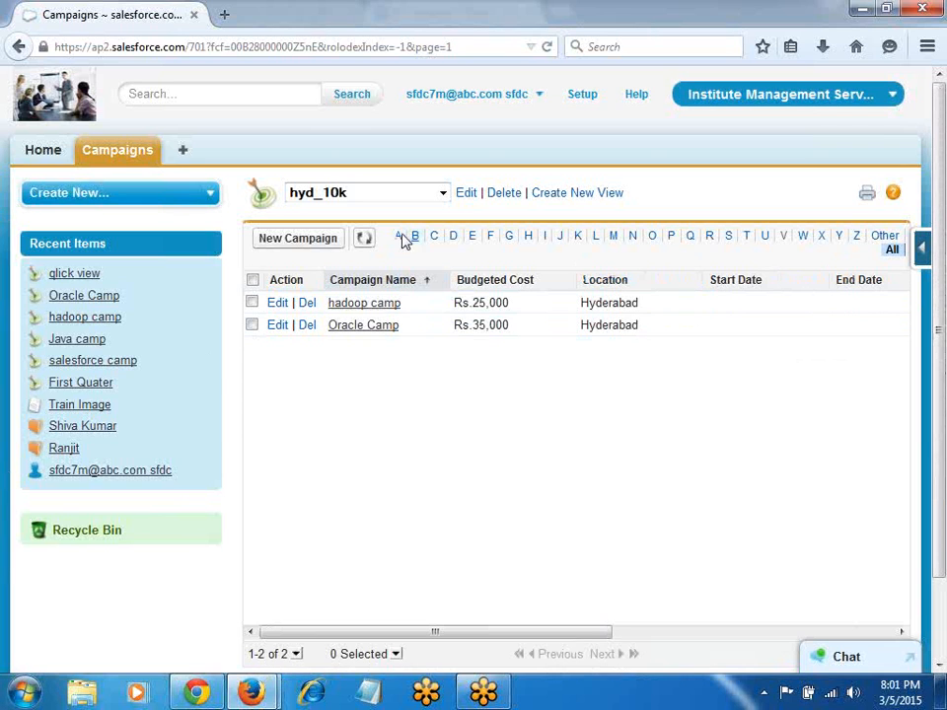
left_click(442, 194)
left_click(374, 230)
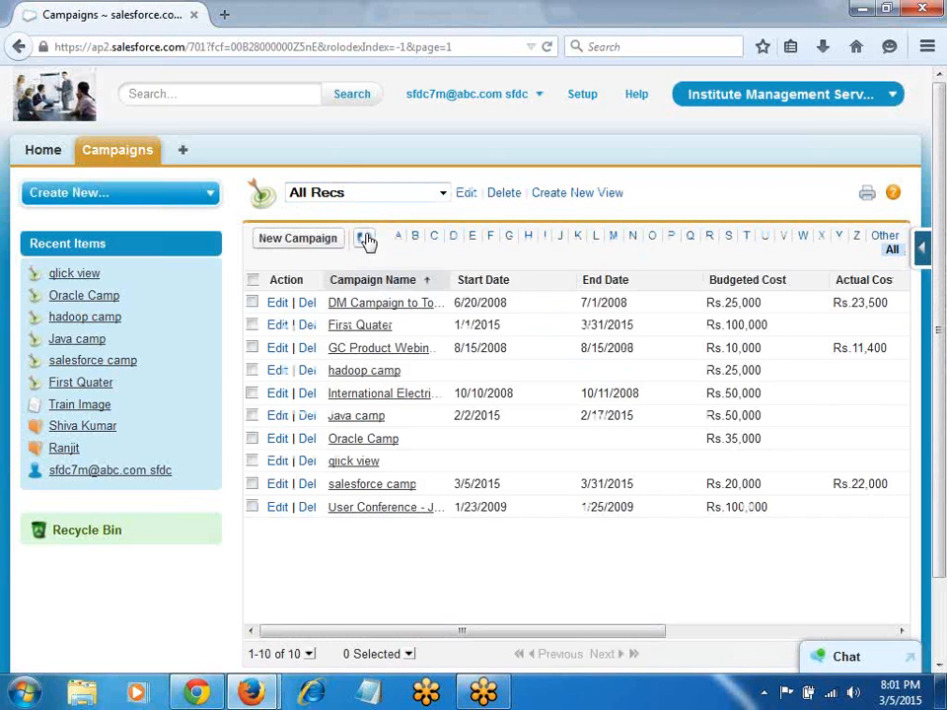
Step: Switch to the Hyd View campaign list, then bring up the Google Docs notes
left_click(335, 194)
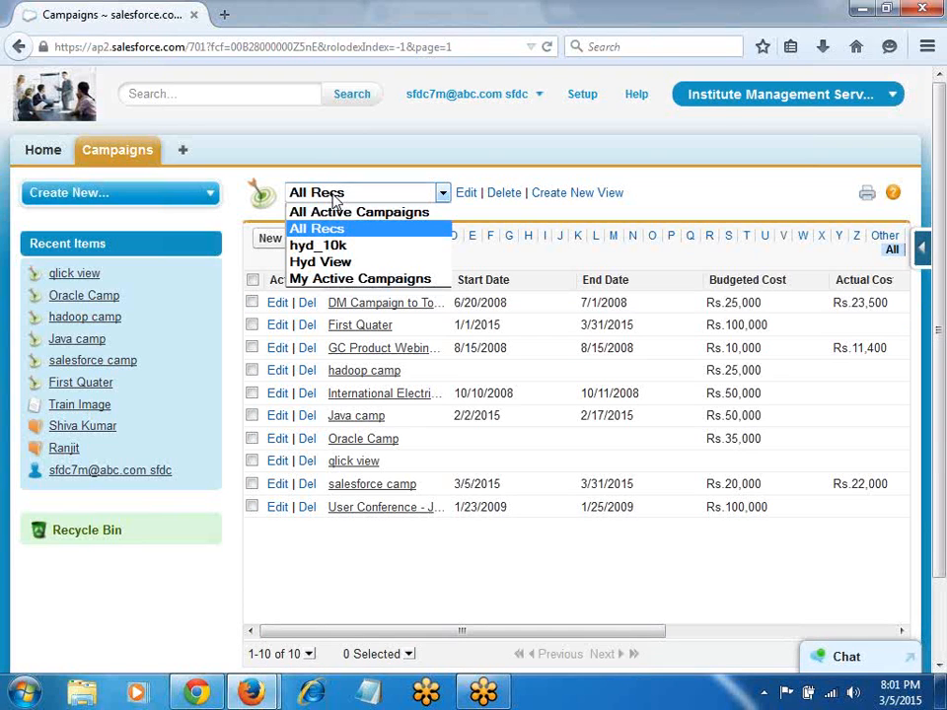
left_click(333, 263)
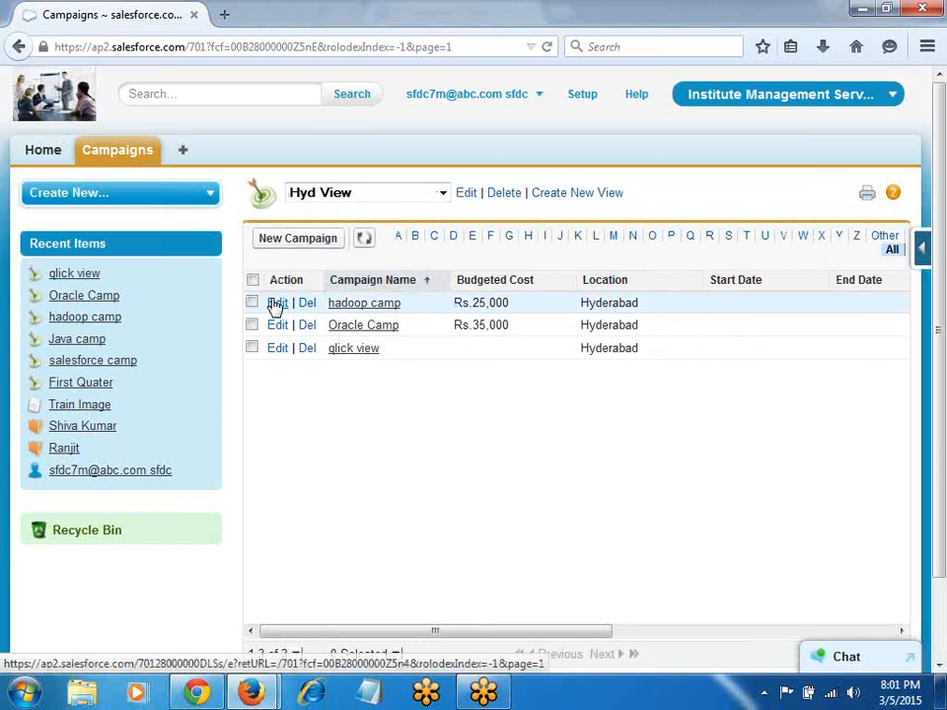
key("alt+Tab")
scroll(359, 475, "down", 6)
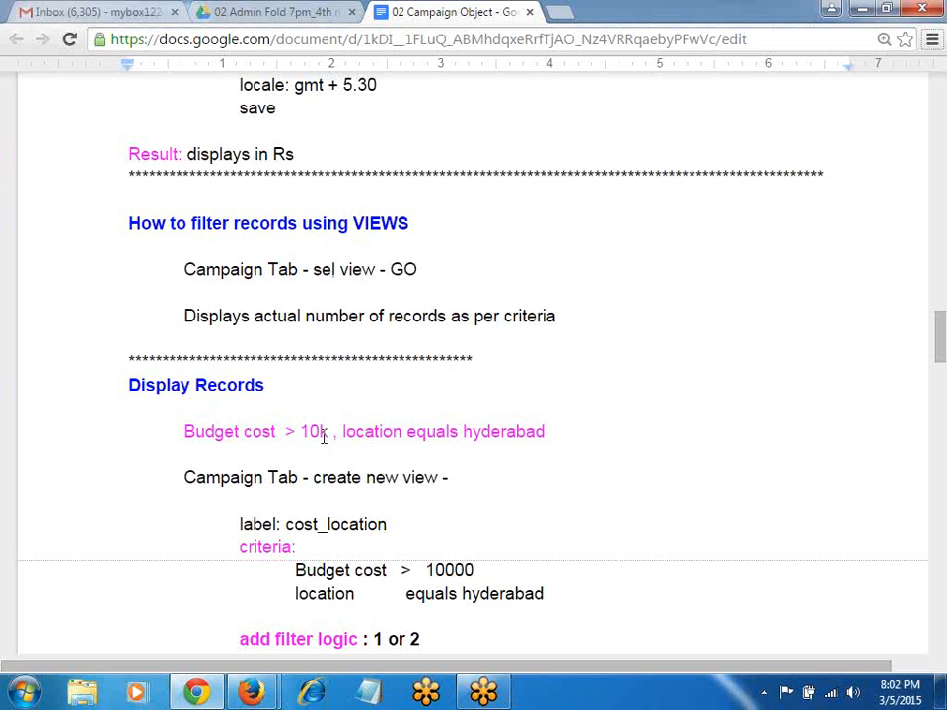
Step: Read the Display Records criteria notes, then return to Salesforce's Hyd View list
scroll(383, 444, "down", 1)
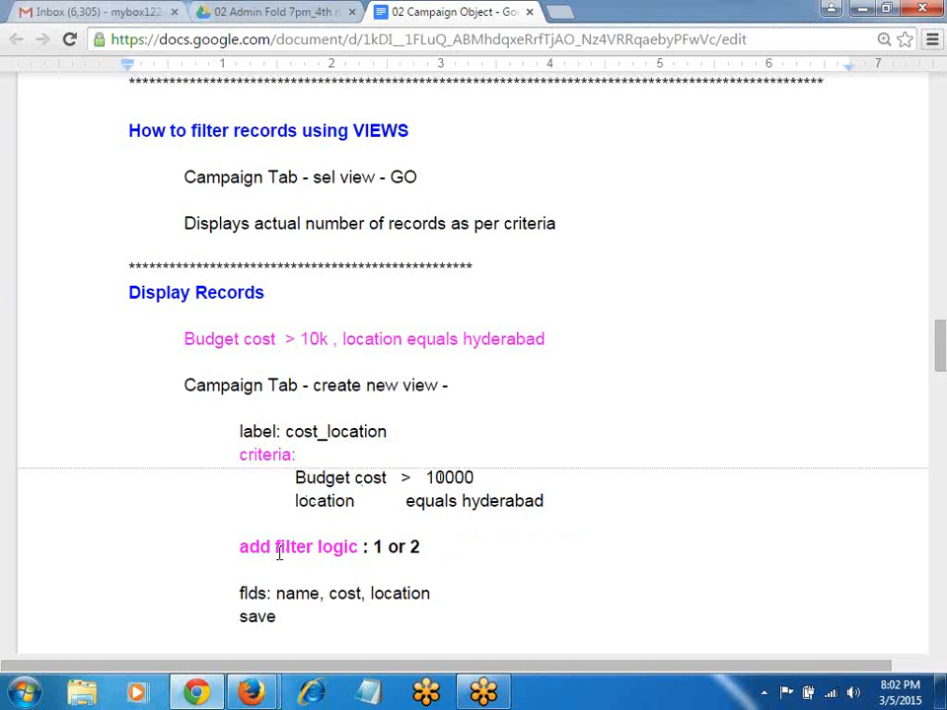
key("alt+Tab")
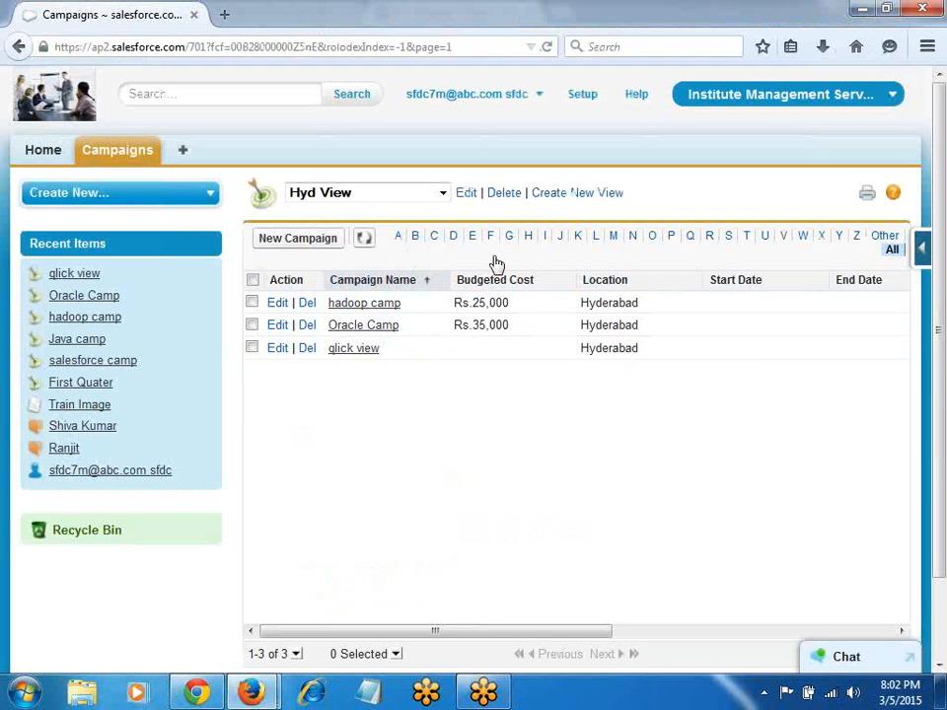
Step: Inspect Hyd View's settings without changes and go back to the Campaigns home
left_click(465, 193)
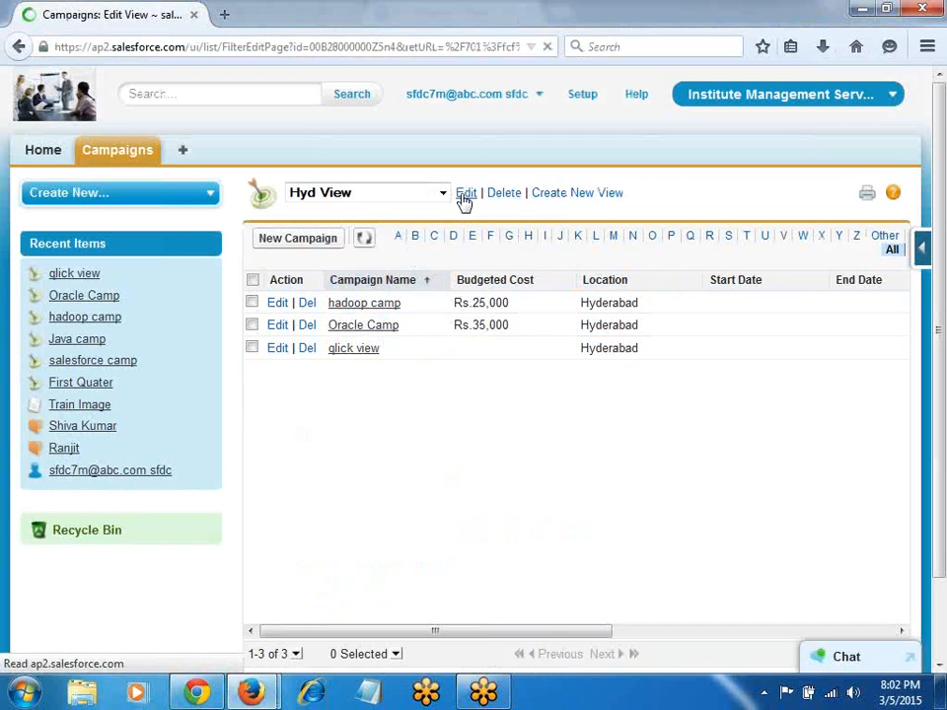
scroll(522, 507, "down", 10)
scroll(371, 454, "up", 4)
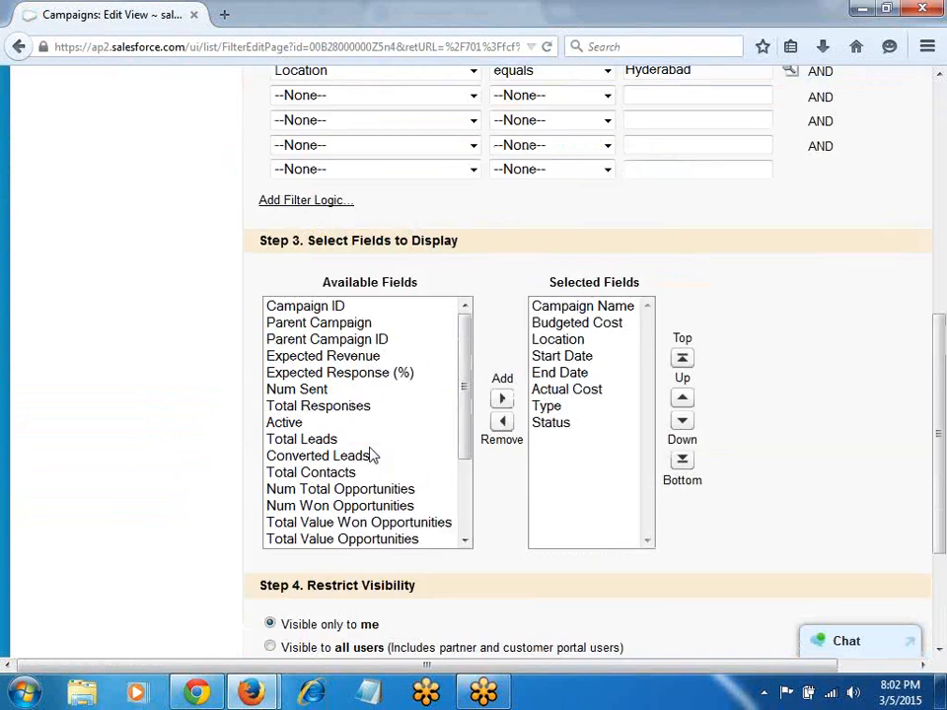
scroll(375, 437, "up", 4)
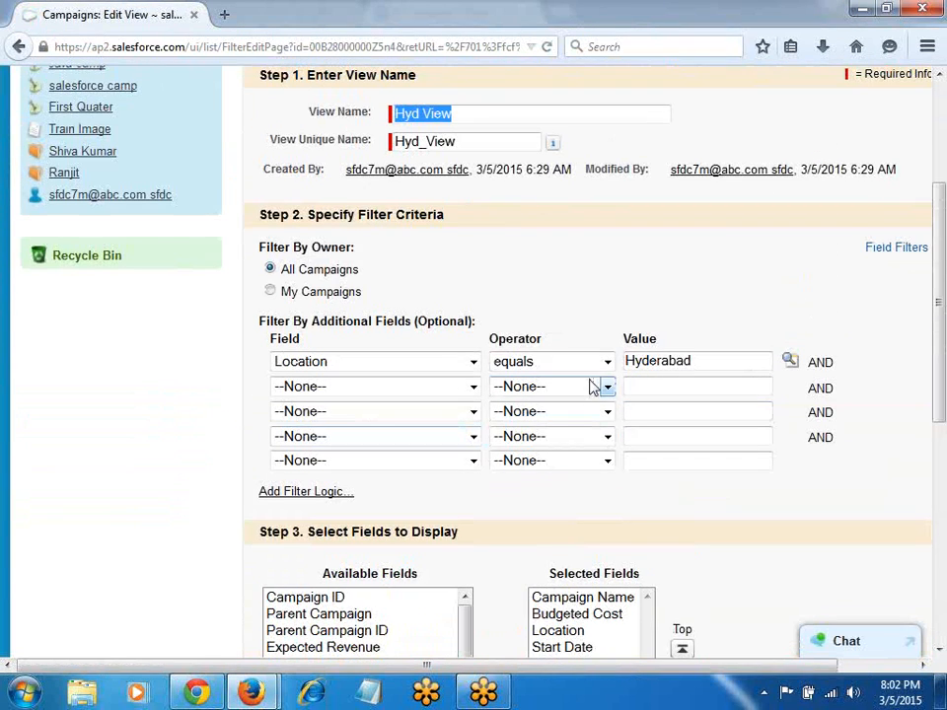
scroll(494, 318, "up", 3)
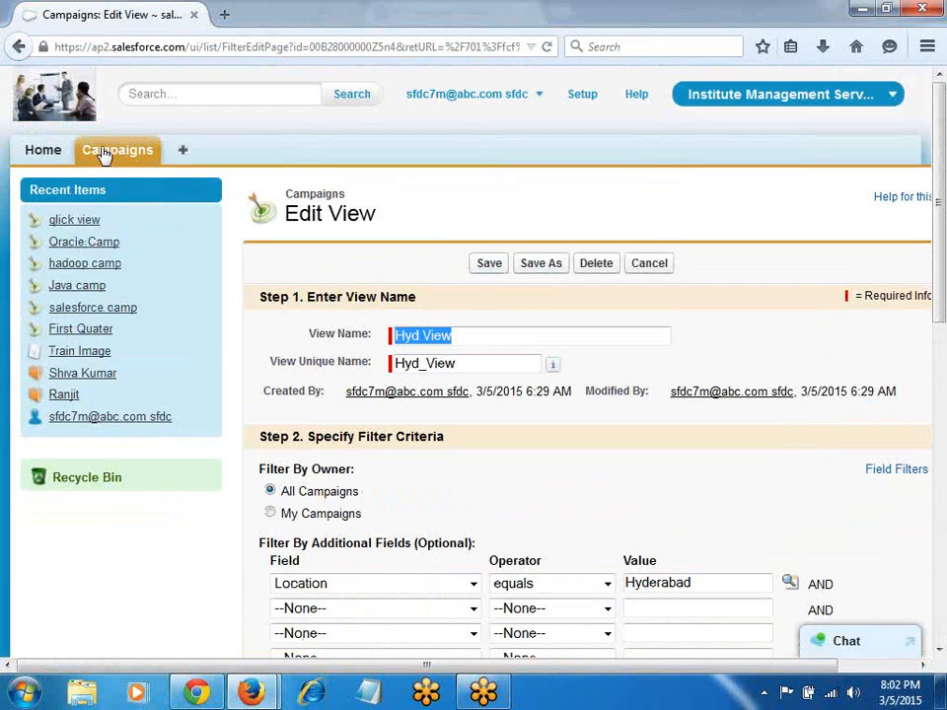
left_click(104, 154)
Step: Switch the campaign list to the hyd_10k view and open its settings
left_click(350, 254)
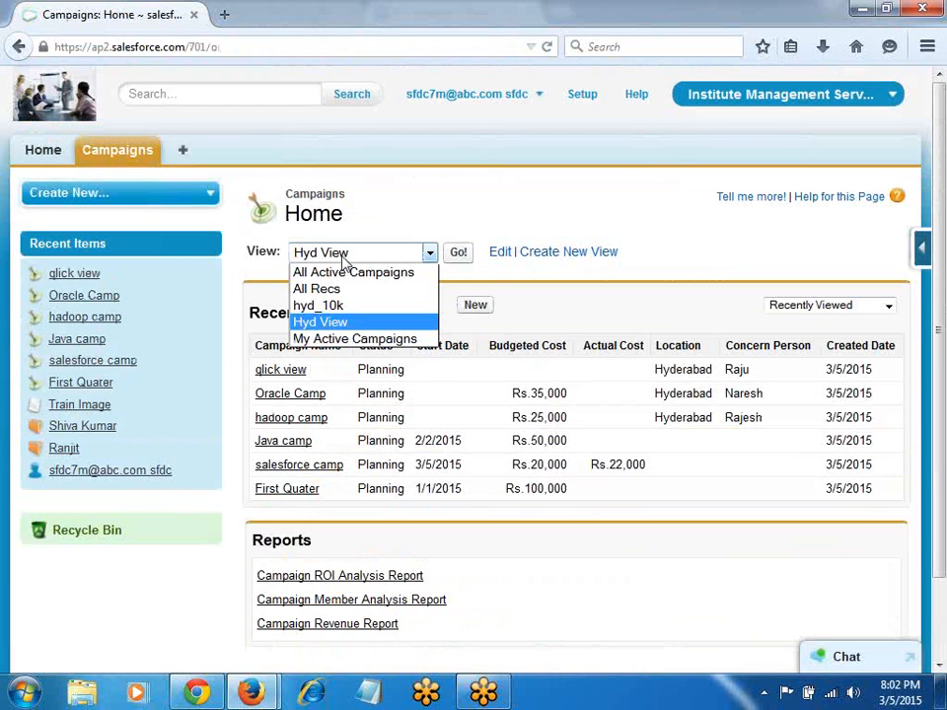
left_click(315, 306)
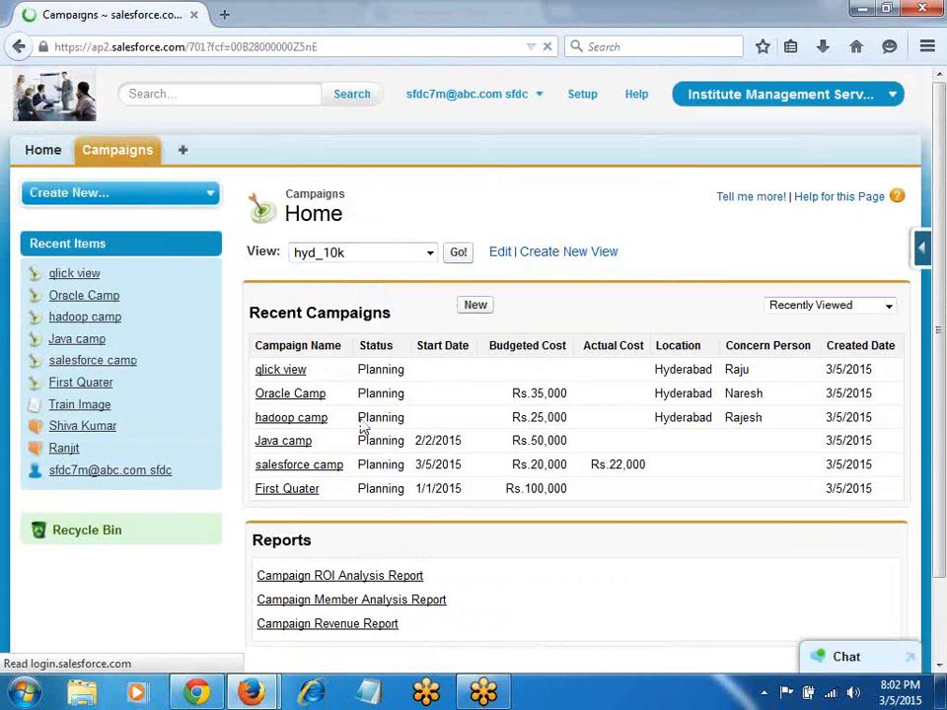
scroll(359, 429, "down", 2)
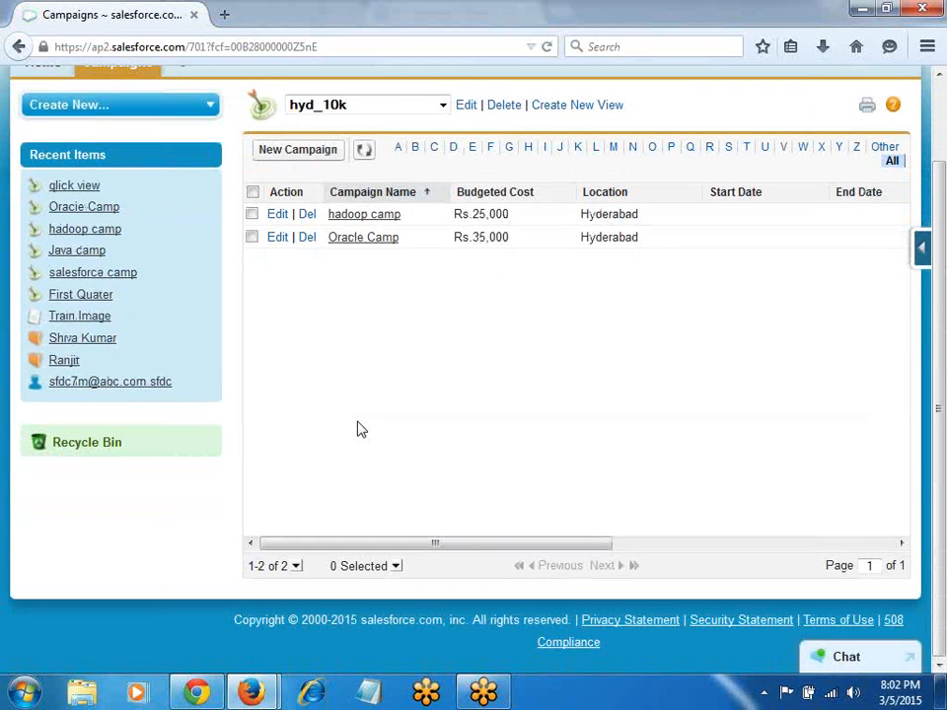
left_click(467, 105)
Step: Set hyd_10k's filter logic to '1 or 2' and save the view
scroll(420, 414, "down", 6)
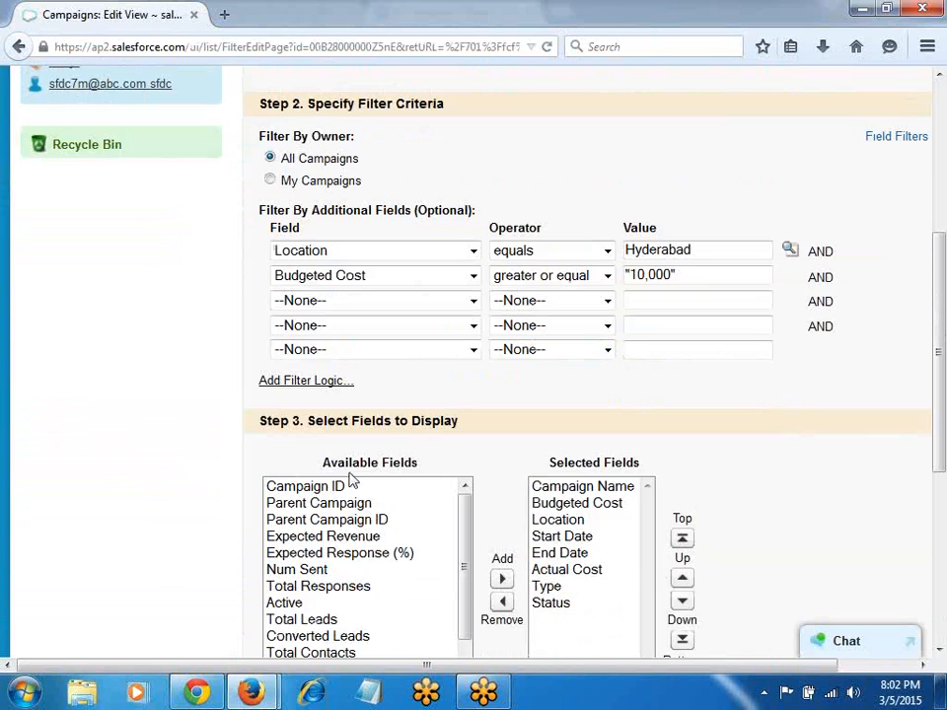
left_click(298, 382)
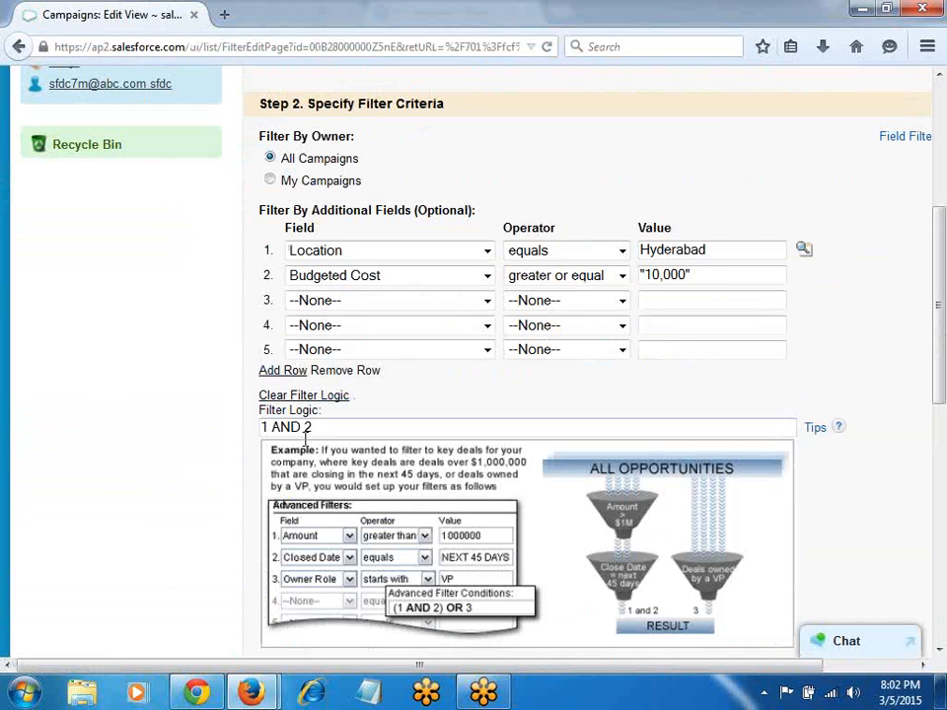
left_click(302, 427)
key("BackSpace")
key("BackSpace")
key("BackSpace")
type("or")
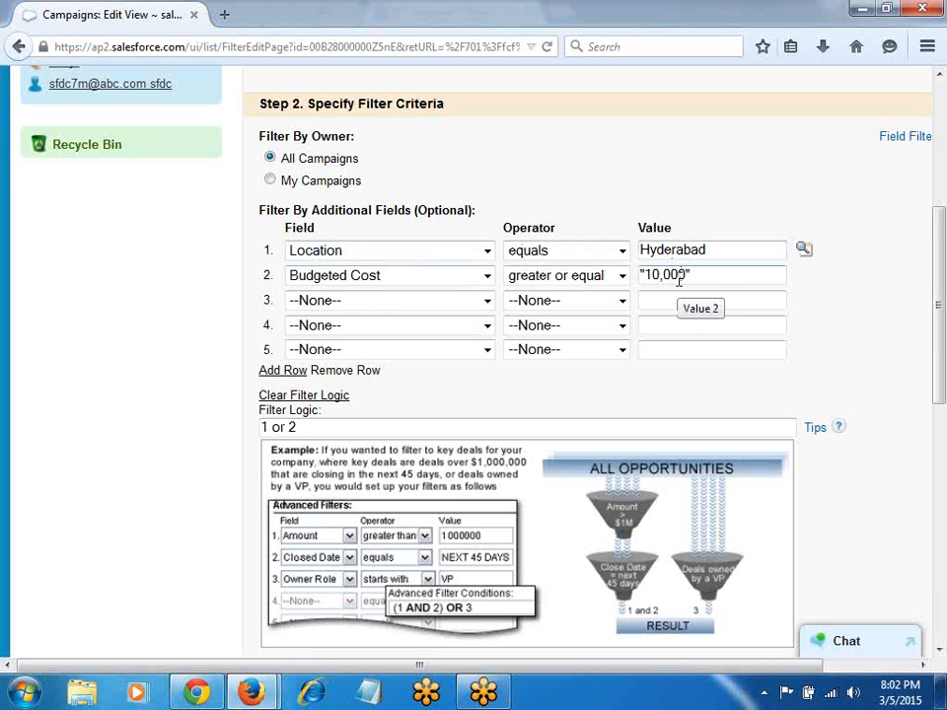
scroll(528, 154, "up", 3)
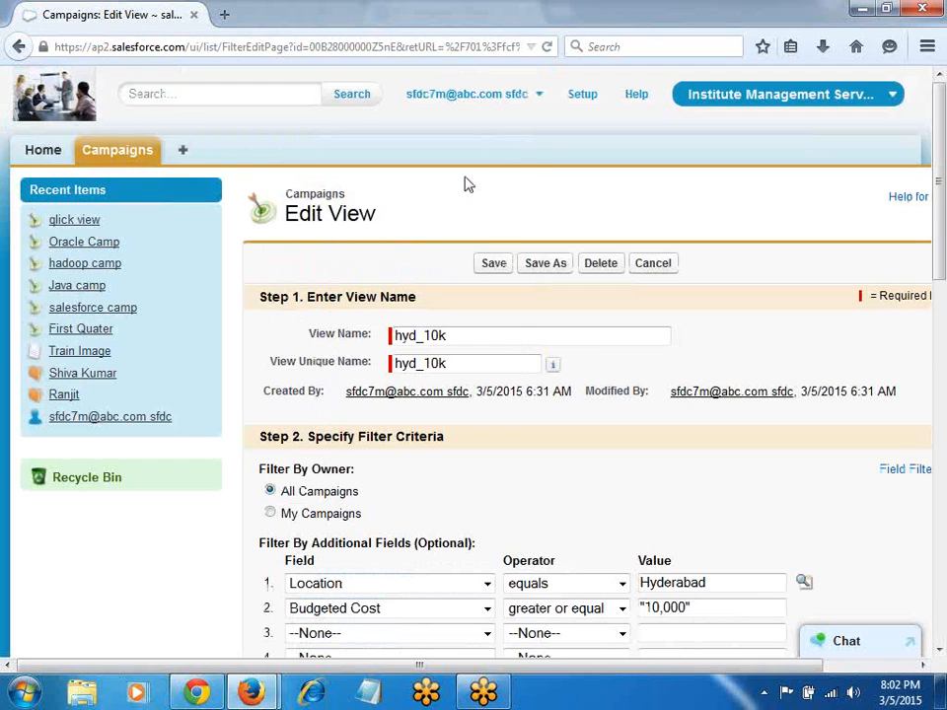
left_click(491, 263)
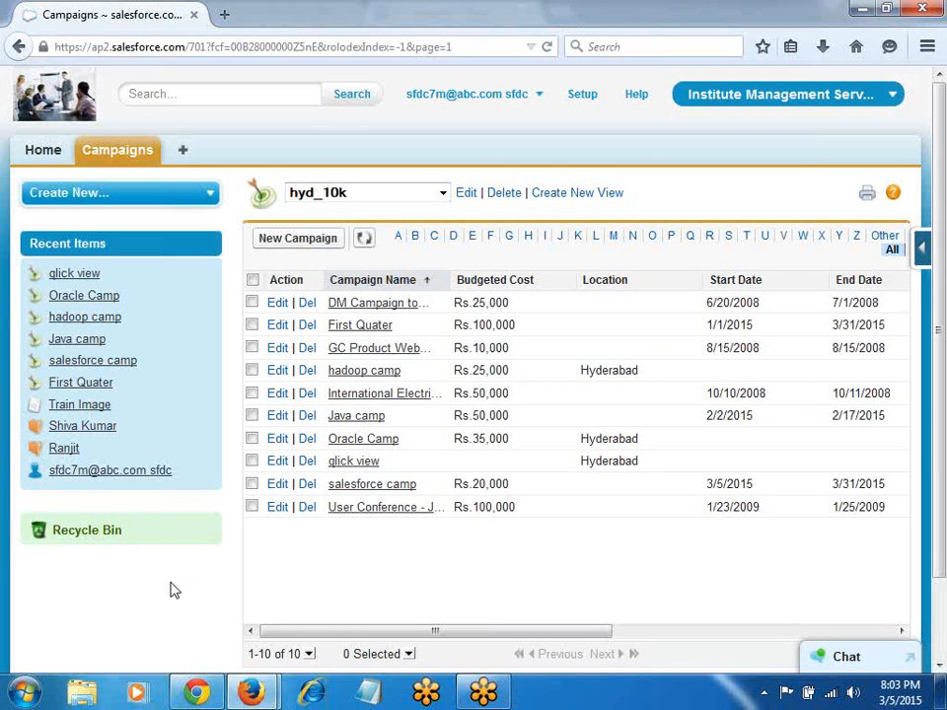
Step: Review the notes from the top at 'How to Customize Campaign Object', then return to Salesforce
scroll(186, 583, "down", 2)
key("alt+Tab")
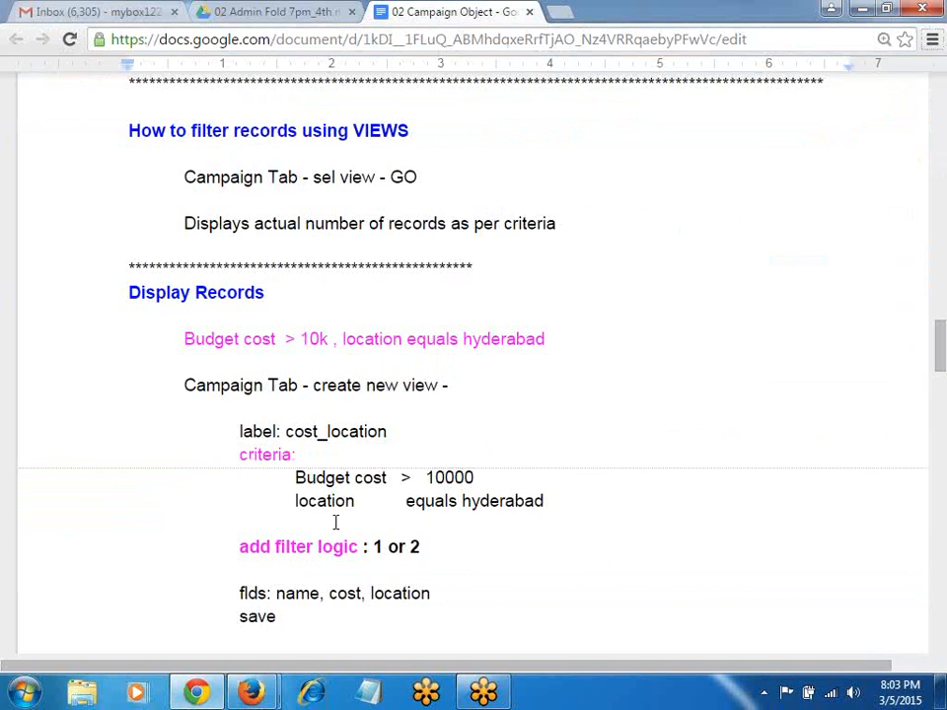
scroll(296, 464, "down", 5)
scroll(276, 395, "up", 2)
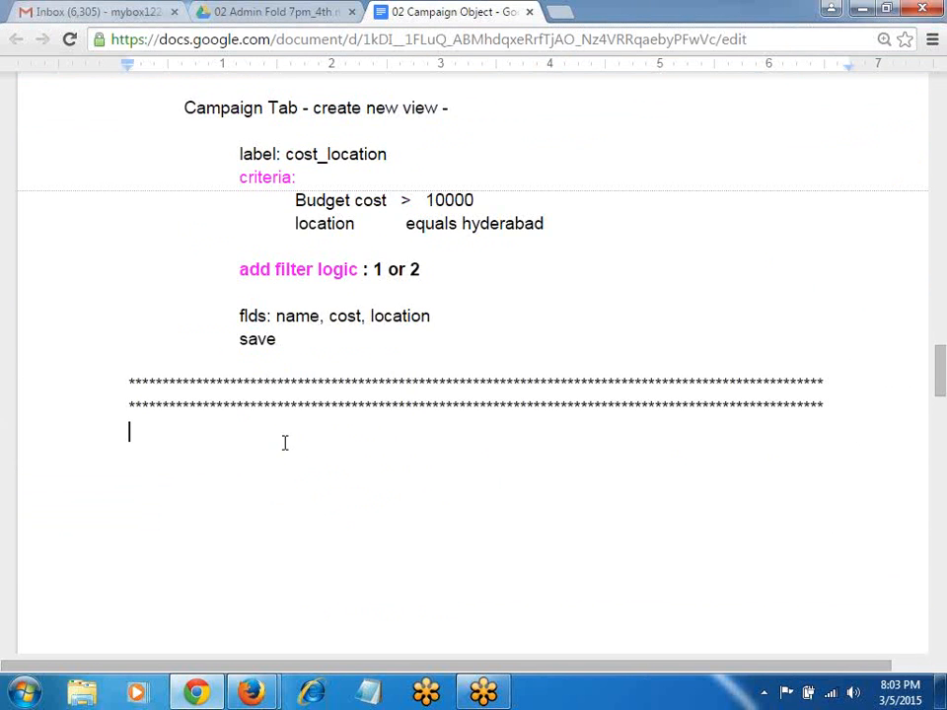
key("ctrl+Home")
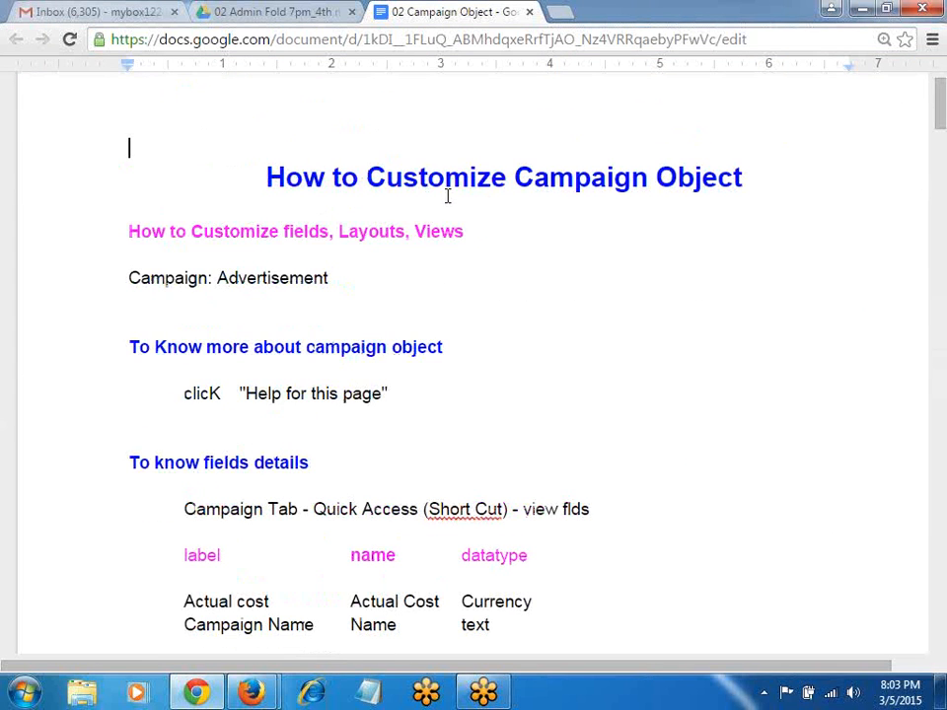
key("alt+Tab")
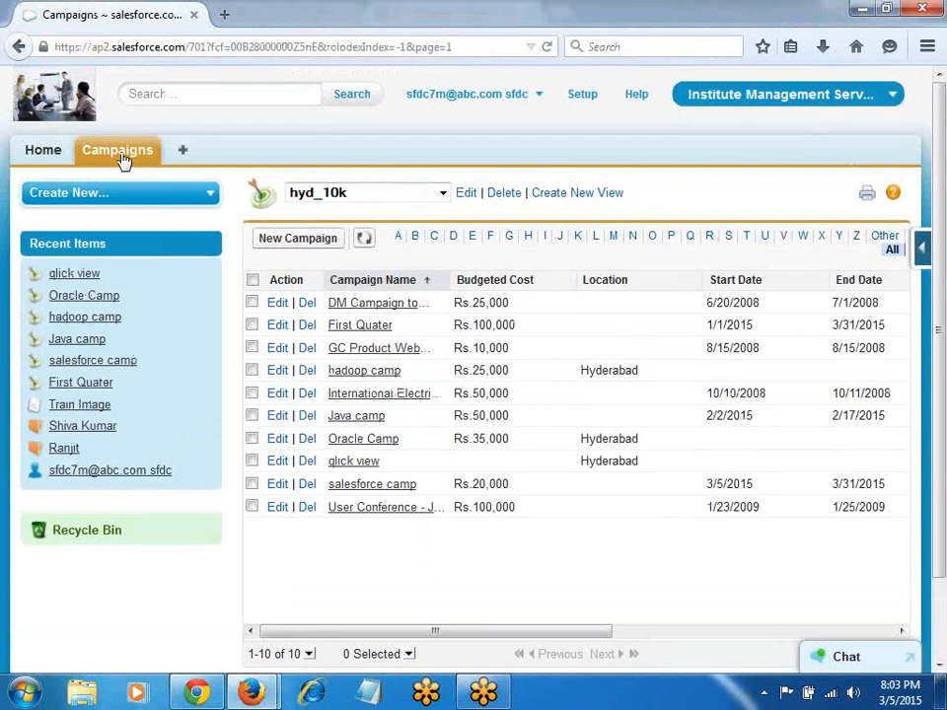
Step: Show Campaigns home with its quick access menu, consult the notes, and start a New Campaign
left_click(120, 156)
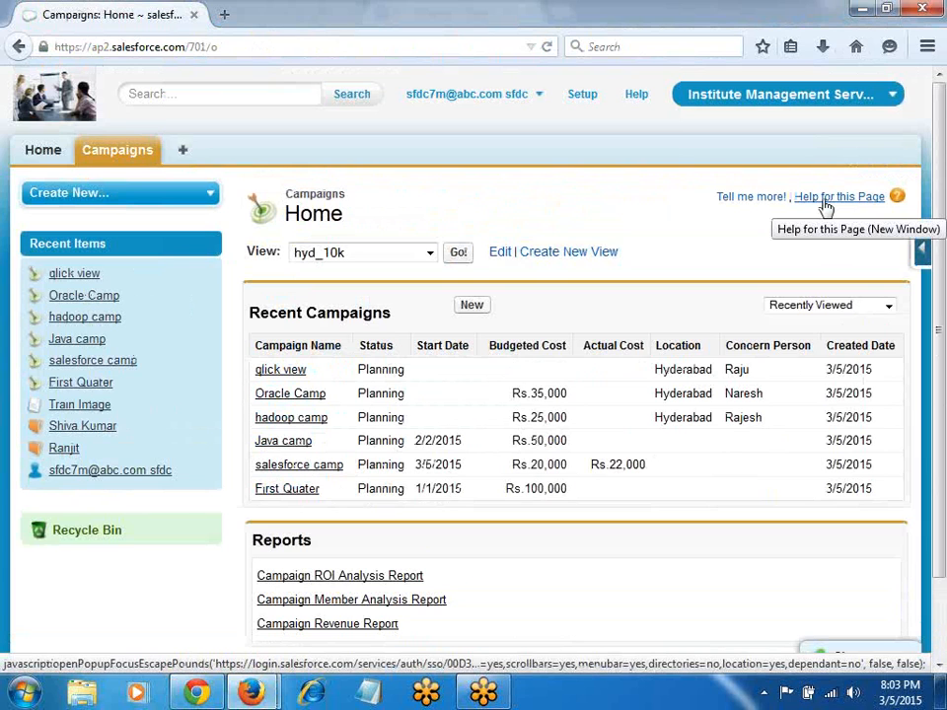
left_click(921, 248)
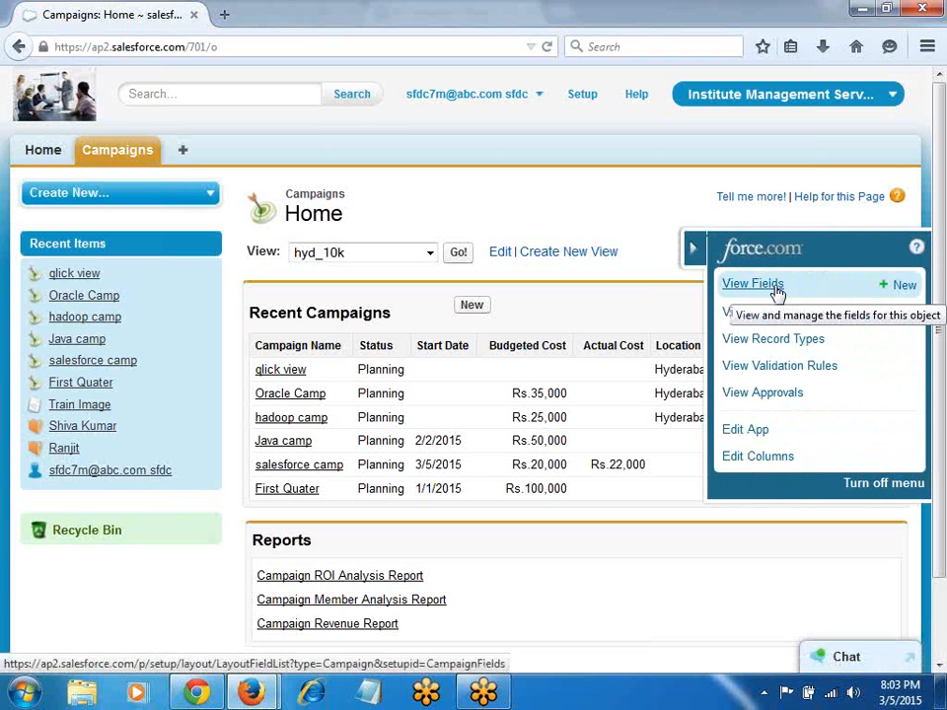
key("alt+Tab")
scroll(357, 368, "down", 5)
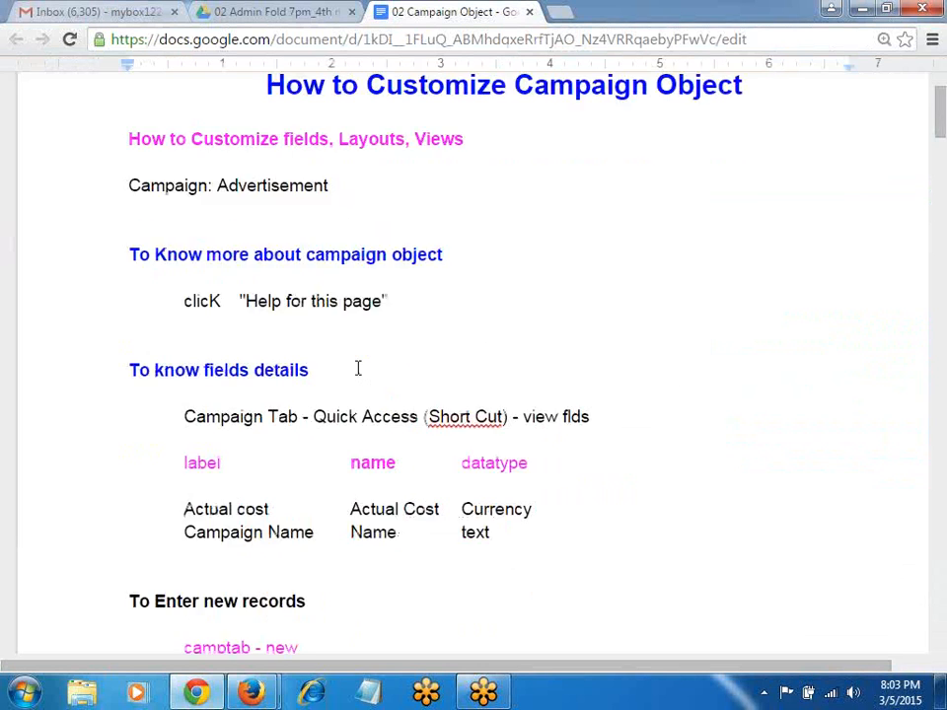
scroll(357, 368, "down", 4)
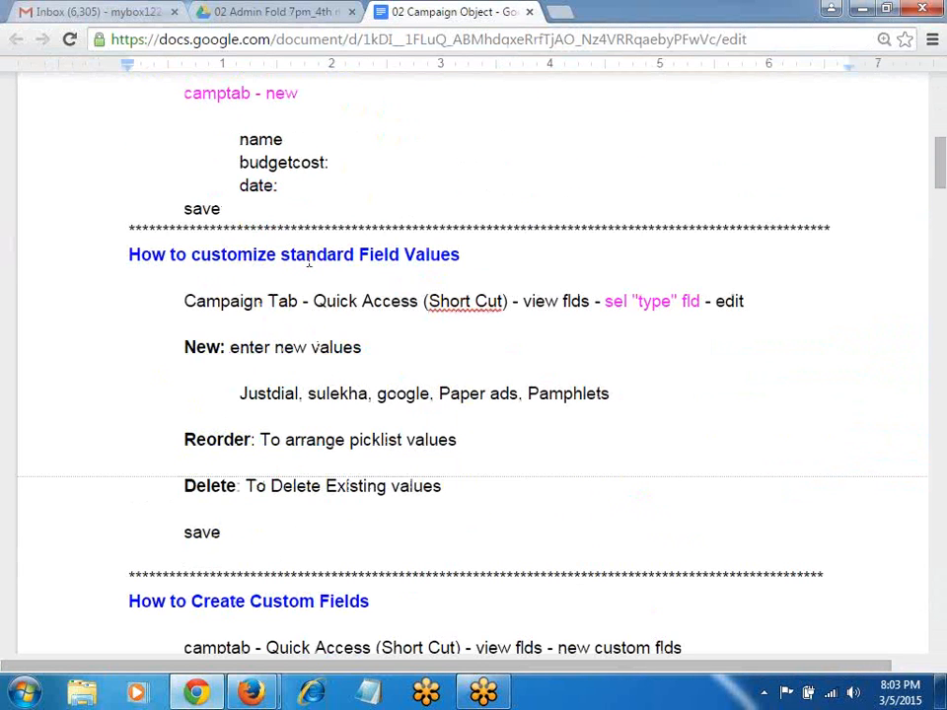
key("alt+Tab")
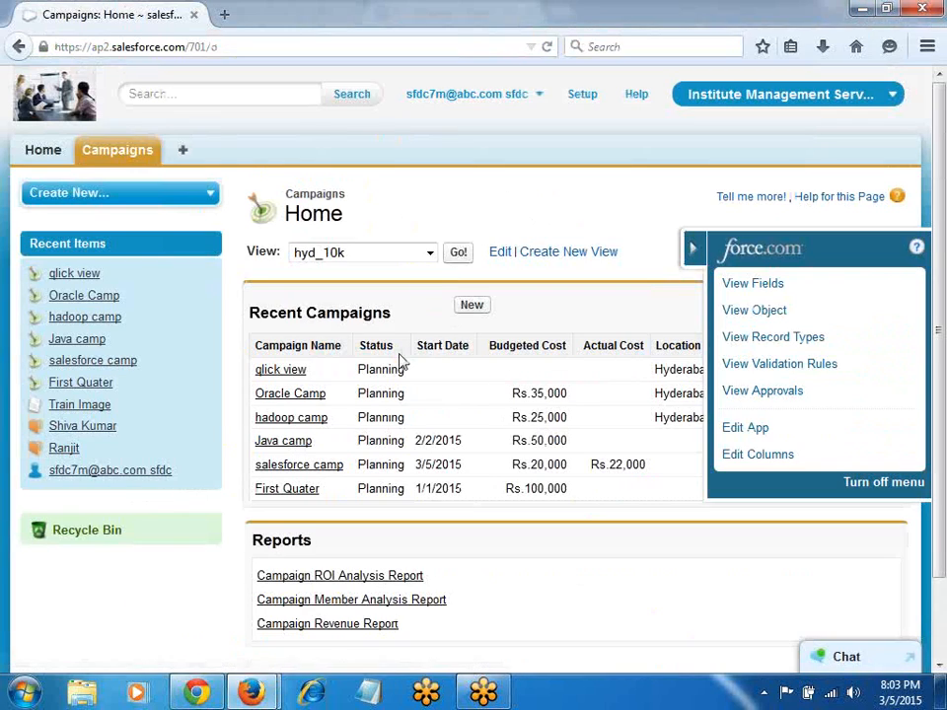
left_click(471, 305)
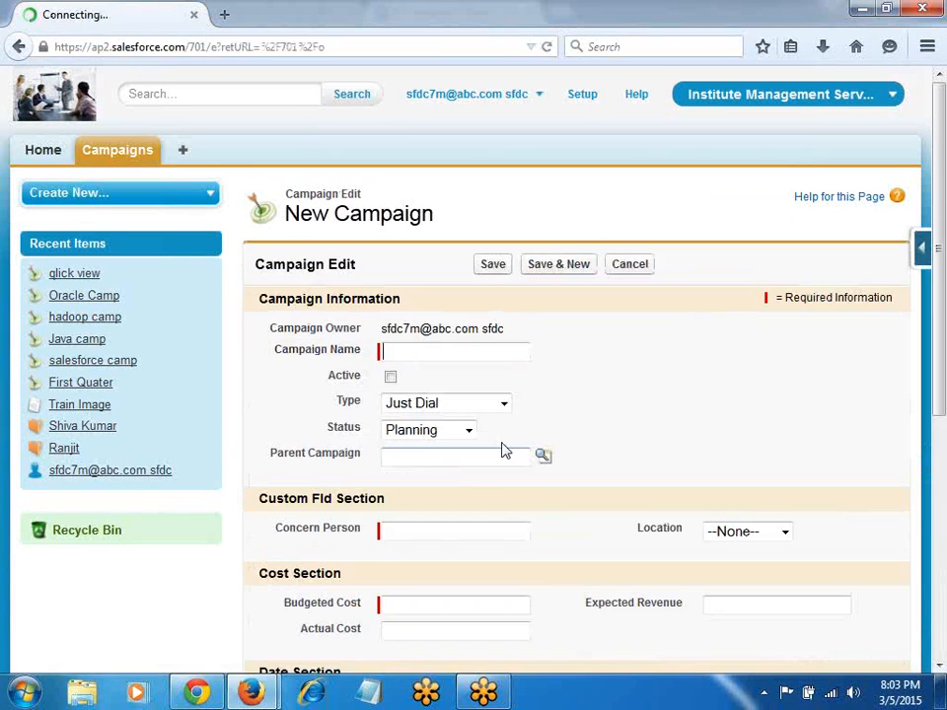
Step: On the New Campaign form, check the Type picklist values and open the campaign Quick Access menu
left_click(417, 405)
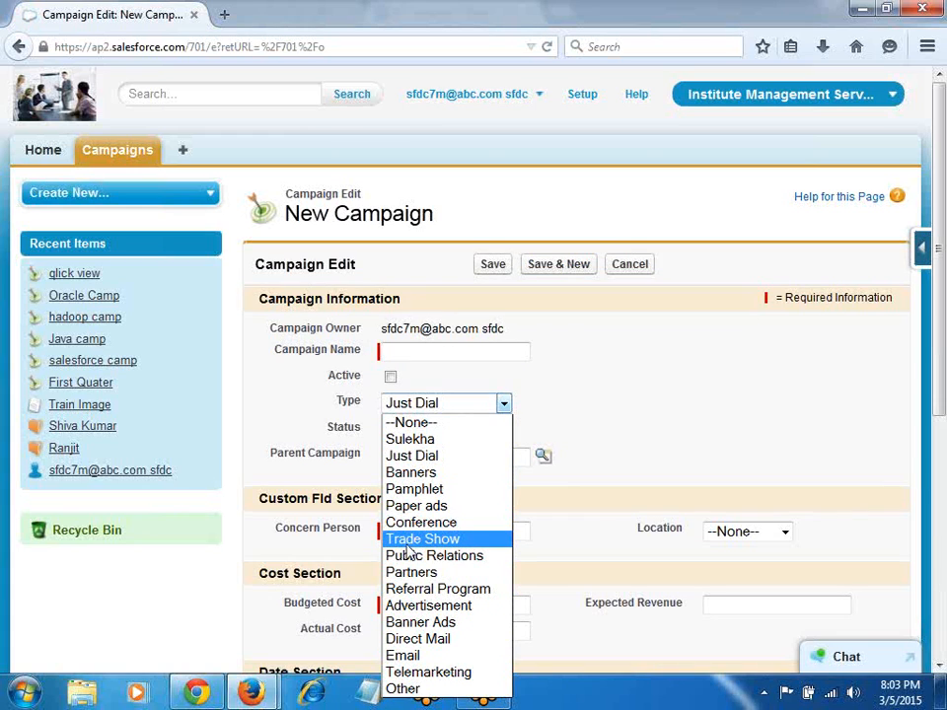
left_click(921, 247)
Step: Open the Campaign Fields list and find the custom fields Concern Person (Text 25) and Location (Picklist)
left_click(766, 288)
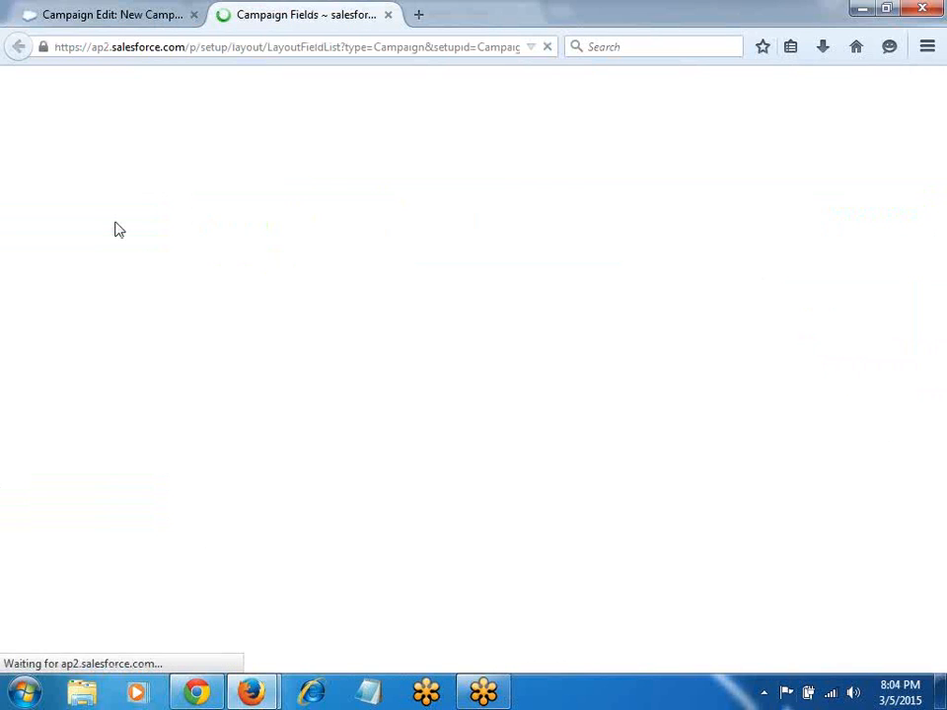
scroll(339, 265, "down", 4)
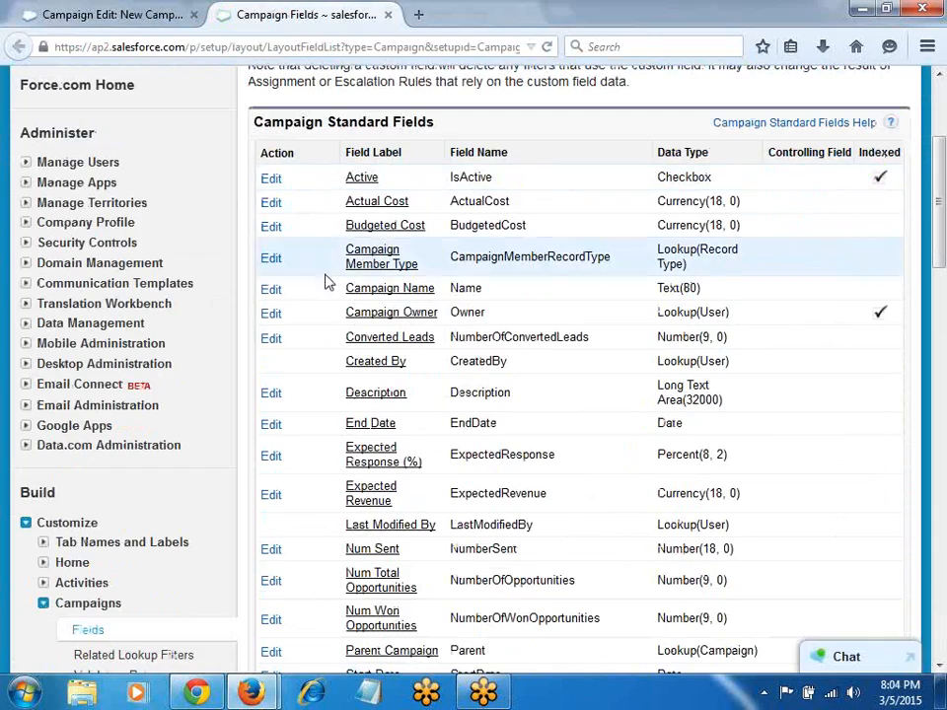
scroll(322, 355, "down", 3)
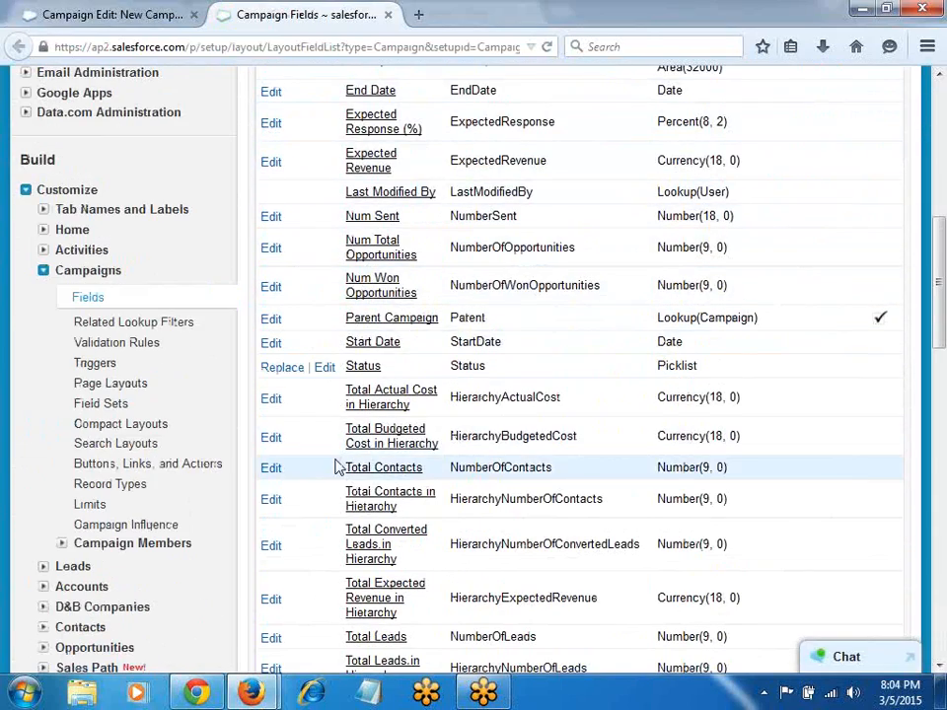
scroll(338, 464, "down", 6)
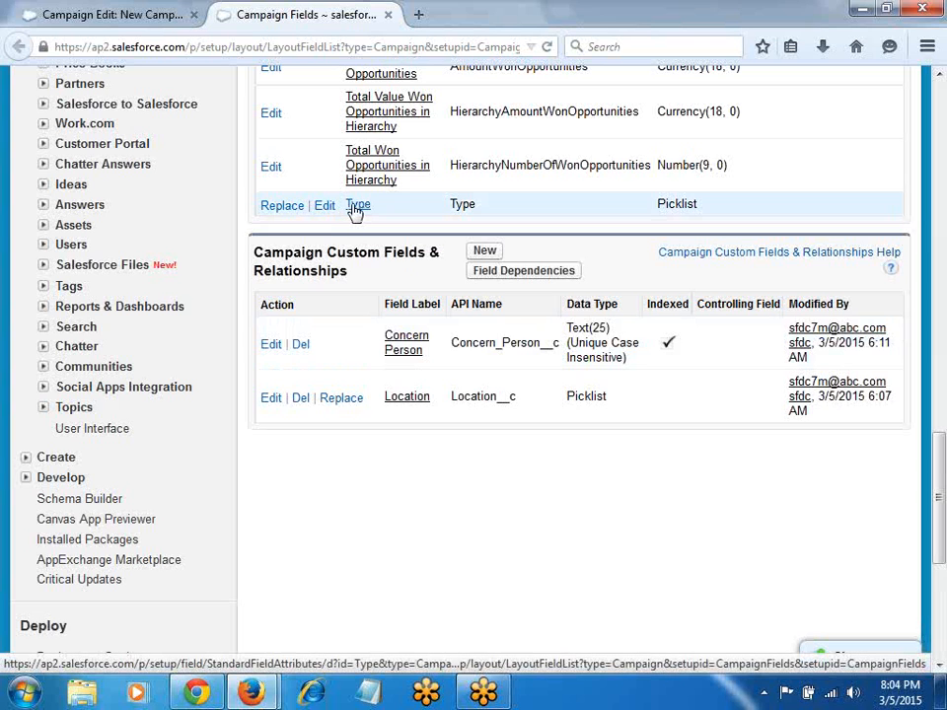
key("alt+Tab")
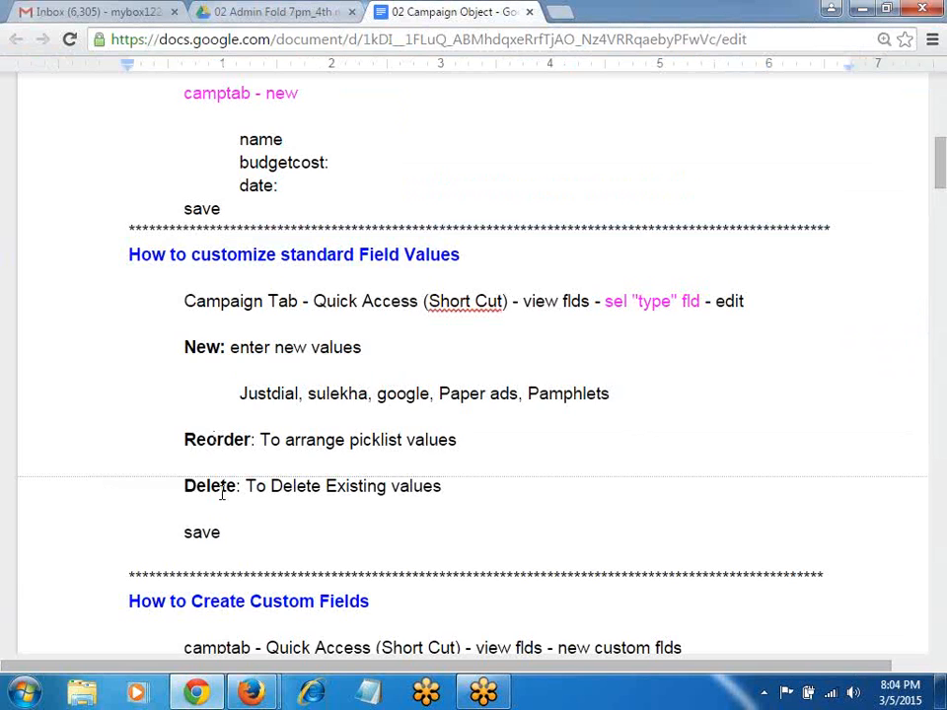
Step: Scroll through the notes on creating the Location picklist and Concern Person text fields
scroll(222, 493, "down", 3)
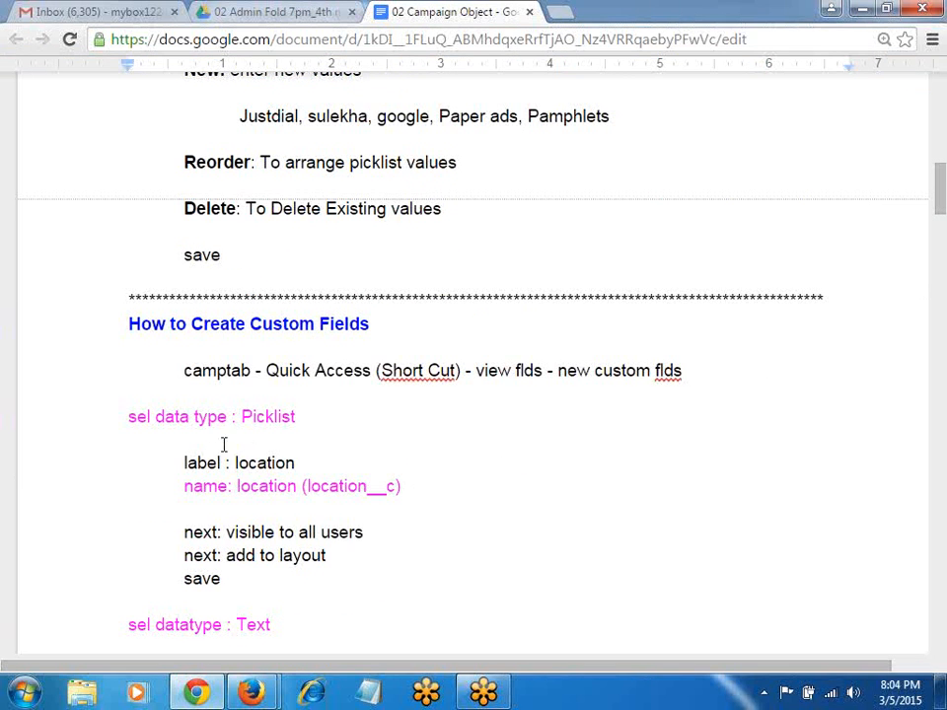
scroll(276, 448, "down", 2)
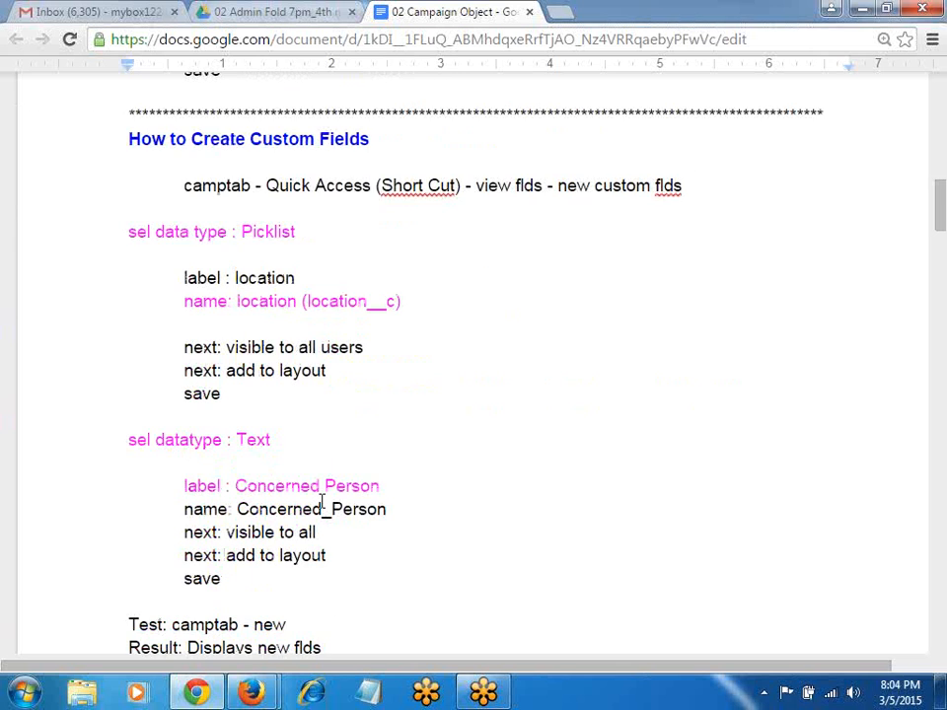
scroll(321, 501, "down", 4)
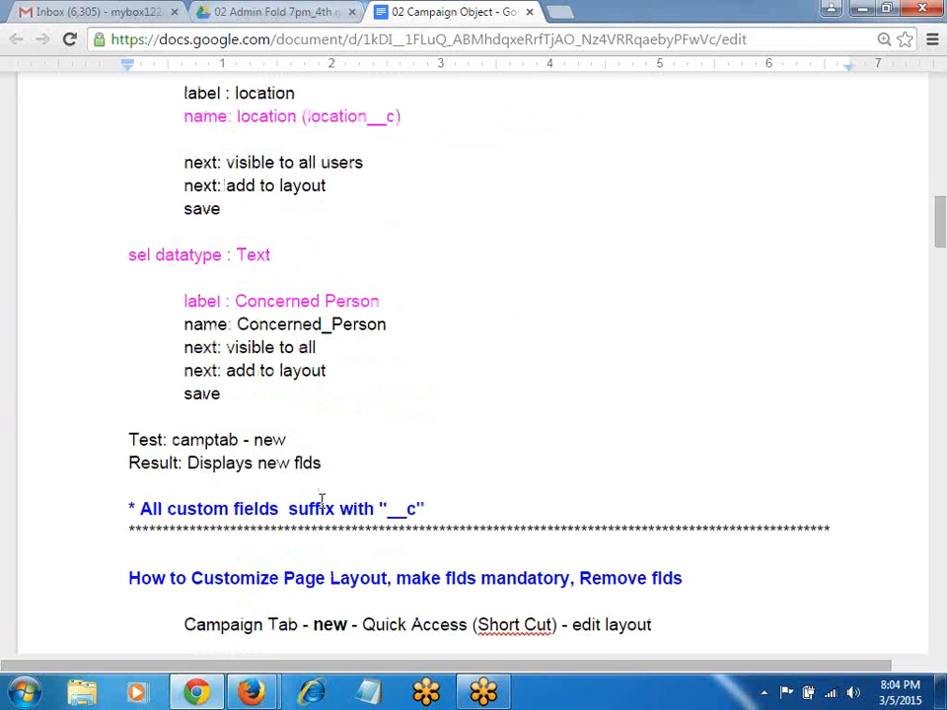
scroll(321, 502, "down", 1)
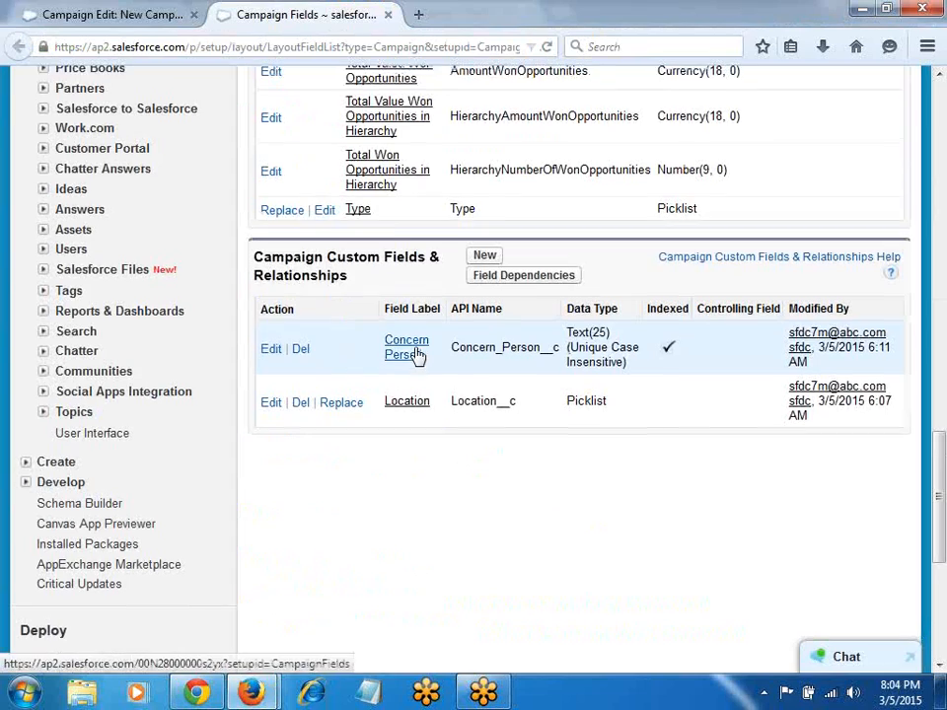
Step: Start a new campaign from Campaigns Home and review its Custom Fld, Cost and Date sections
scroll(416, 359, "up", 4)
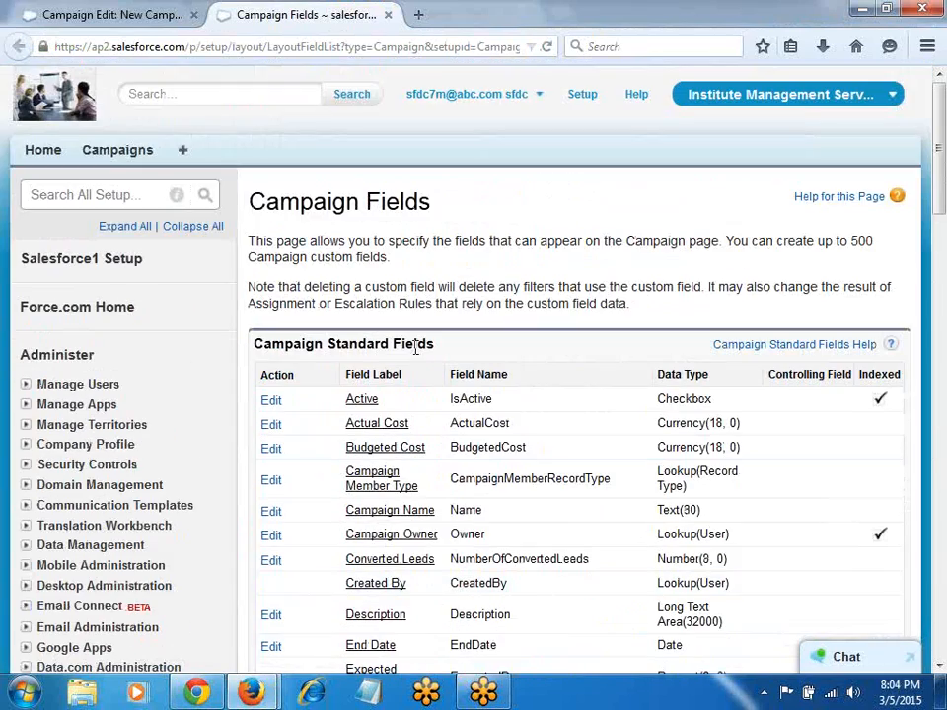
left_click(99, 154)
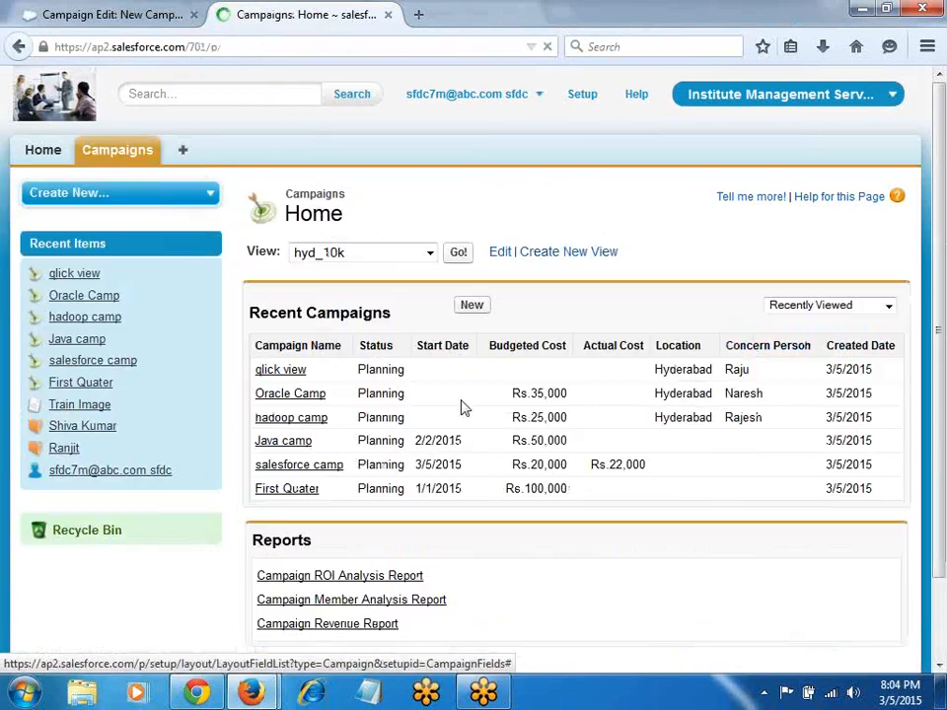
left_click(472, 306)
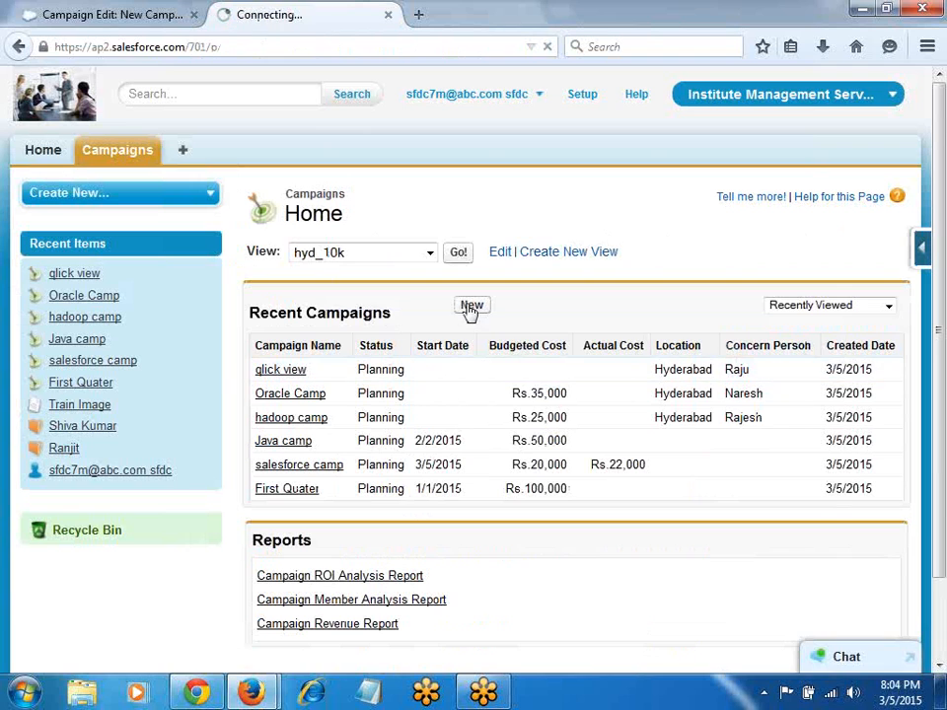
scroll(631, 353, "down", 3)
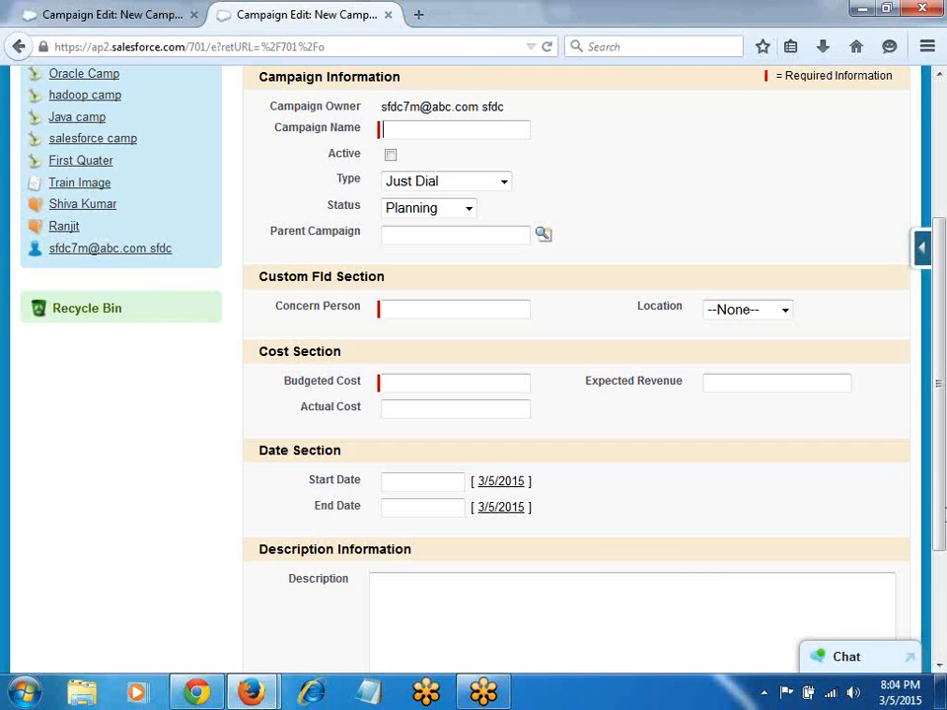
left_click(920, 247)
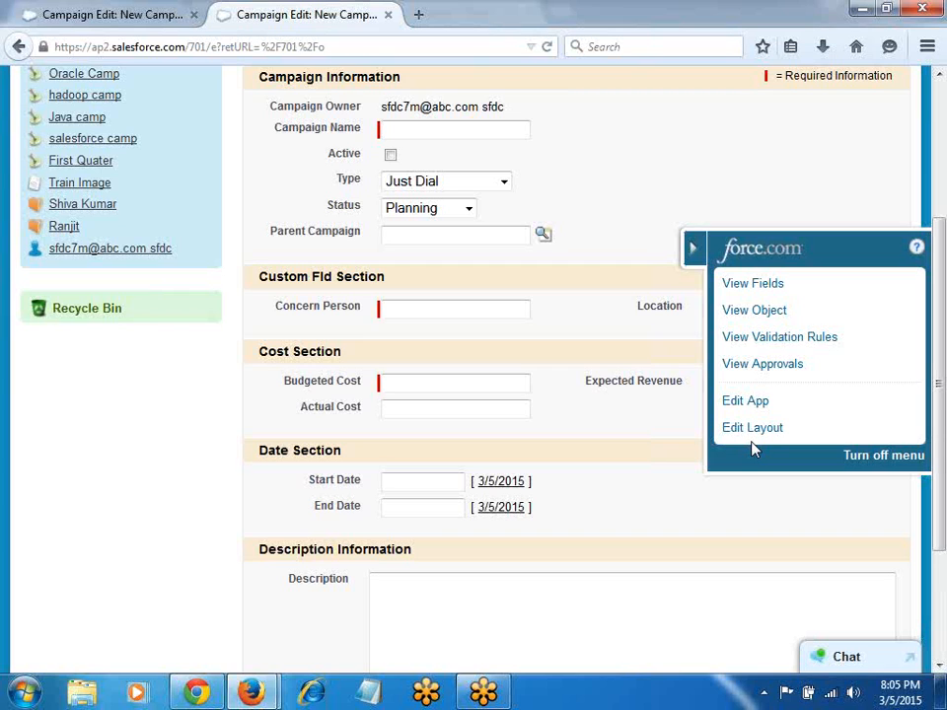
scroll(602, 370, "up", 3)
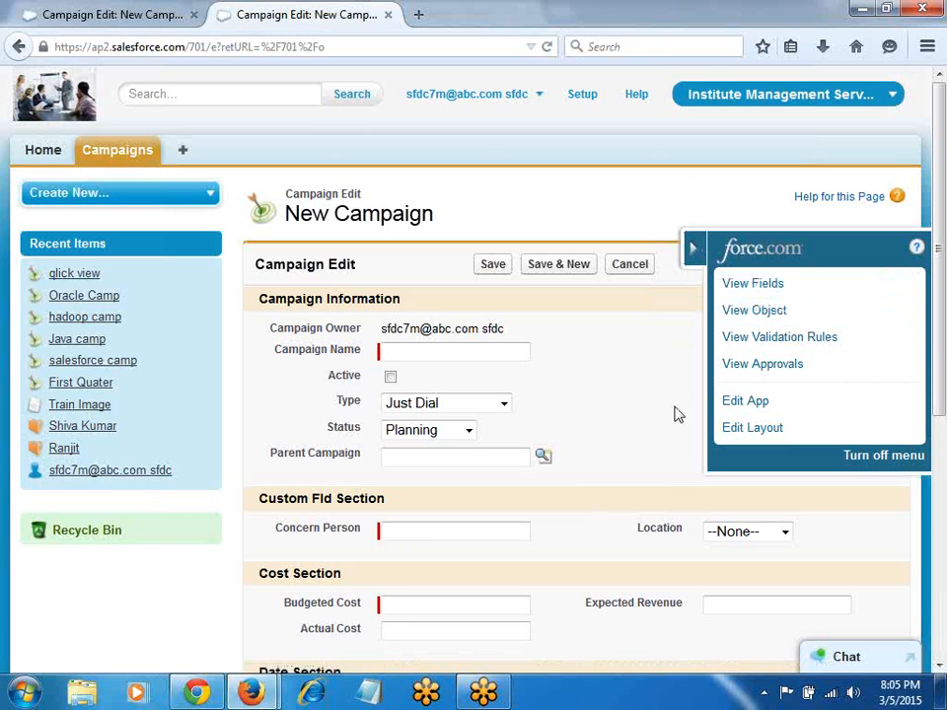
key("alt+Tab")
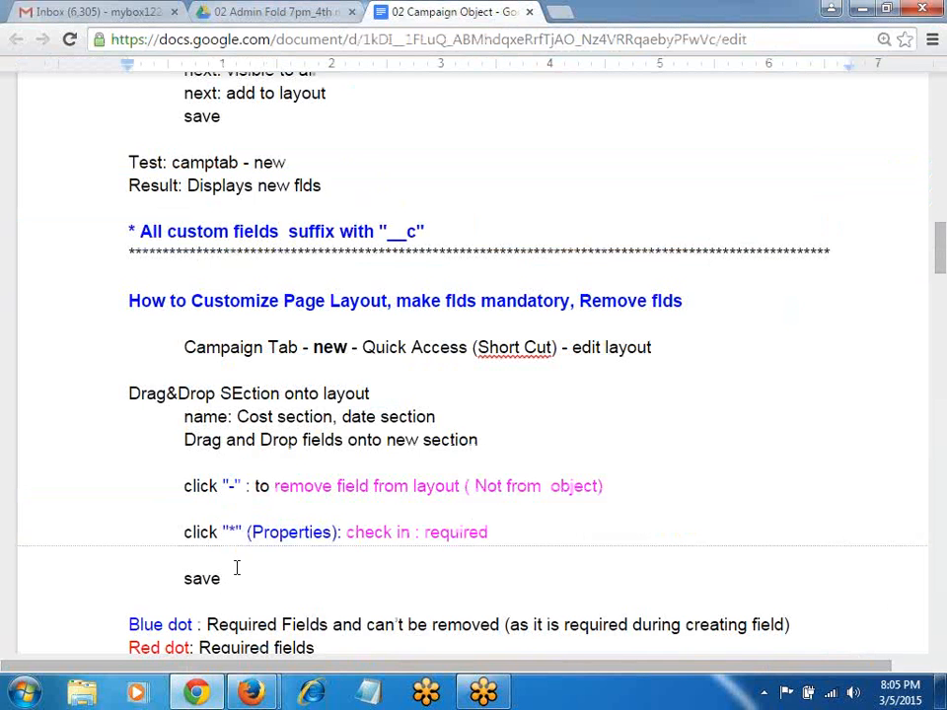
scroll(237, 567, "up", 3)
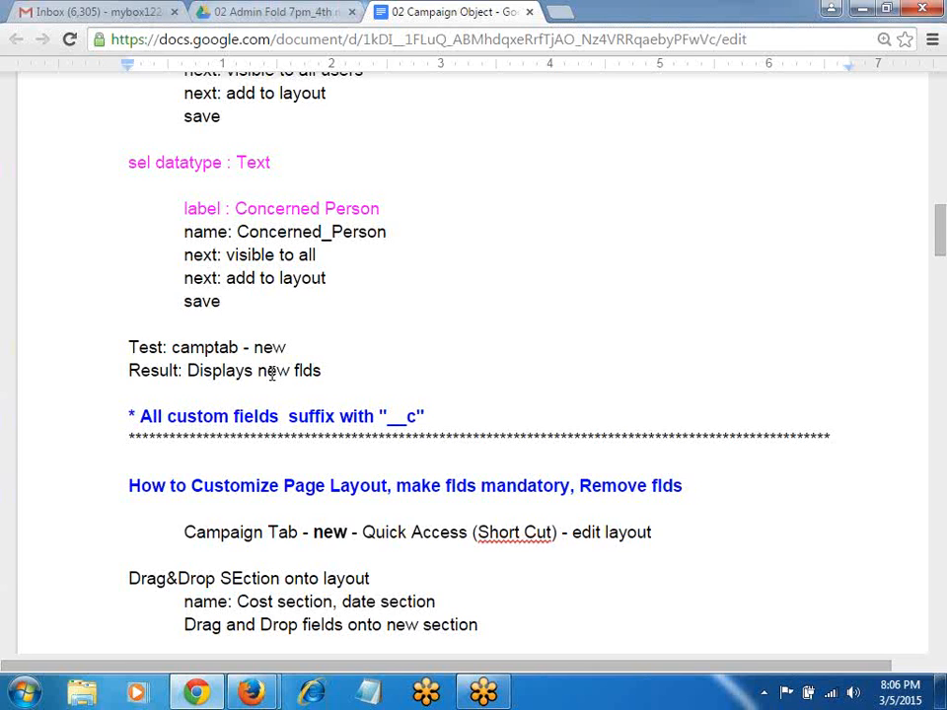
key("alt+Tab")
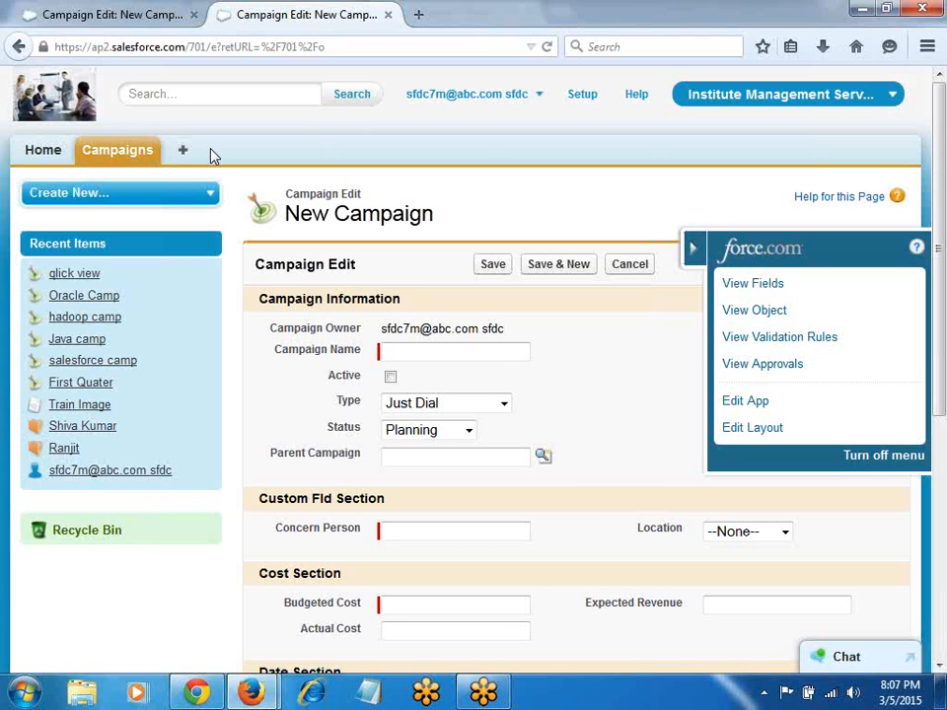
Step: Open the Campaign page layout editor and scroll through its Custom Fld, Cost and Date sections
key("alt+Tab")
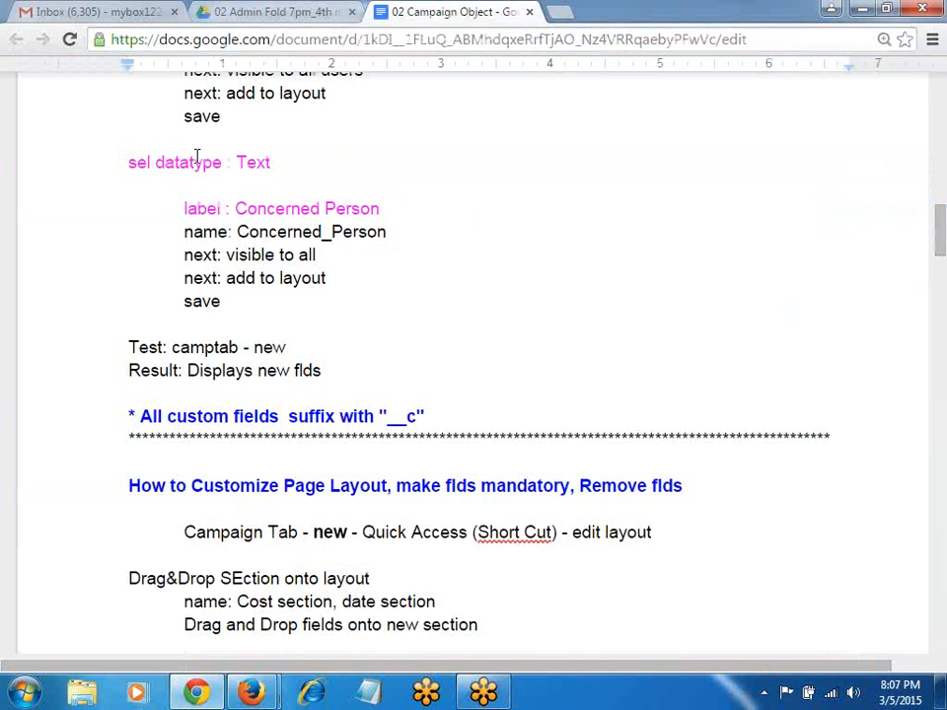
key("alt+Tab")
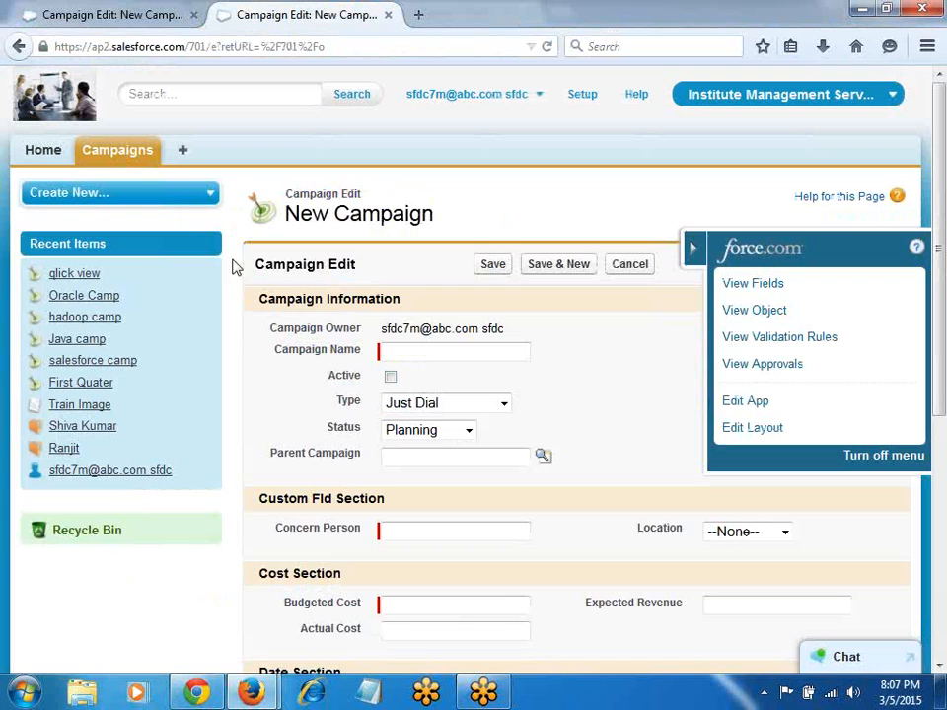
scroll(376, 418, "down", 3)
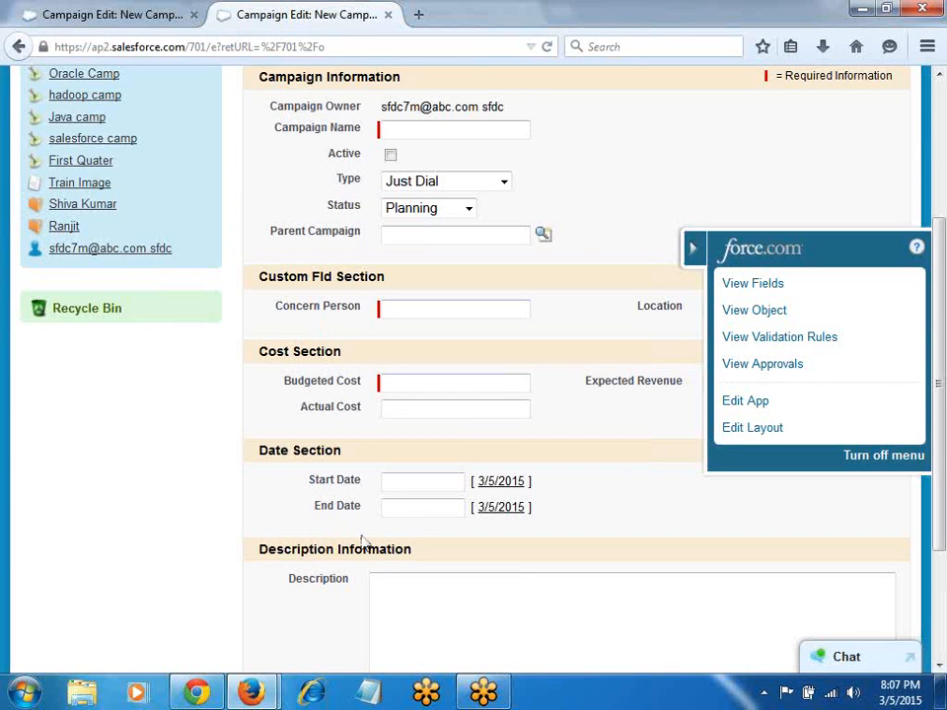
left_click(744, 430)
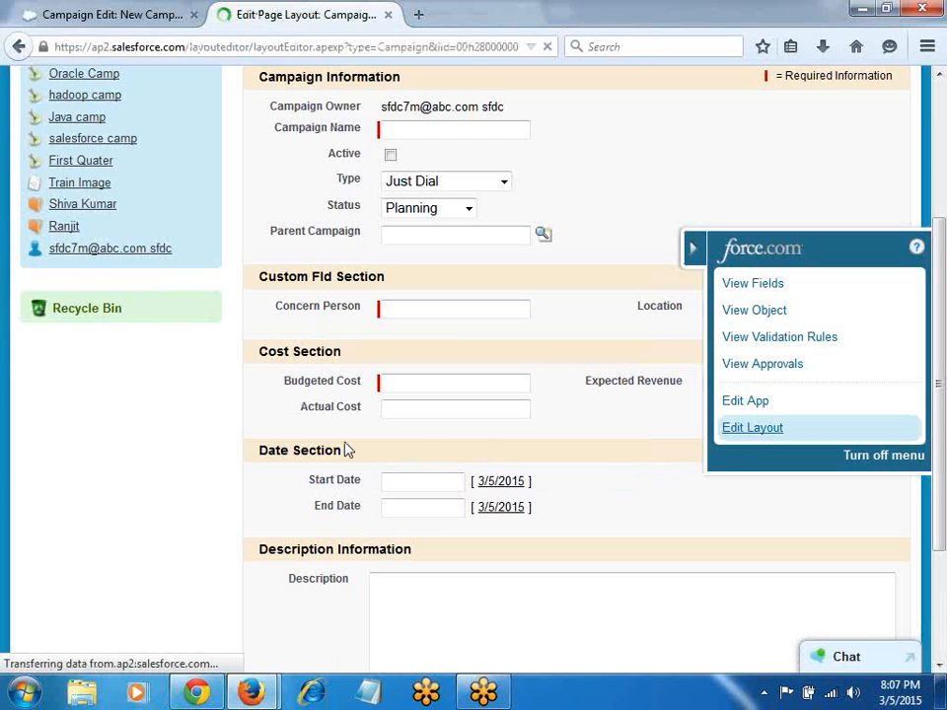
scroll(513, 436, "down", 5)
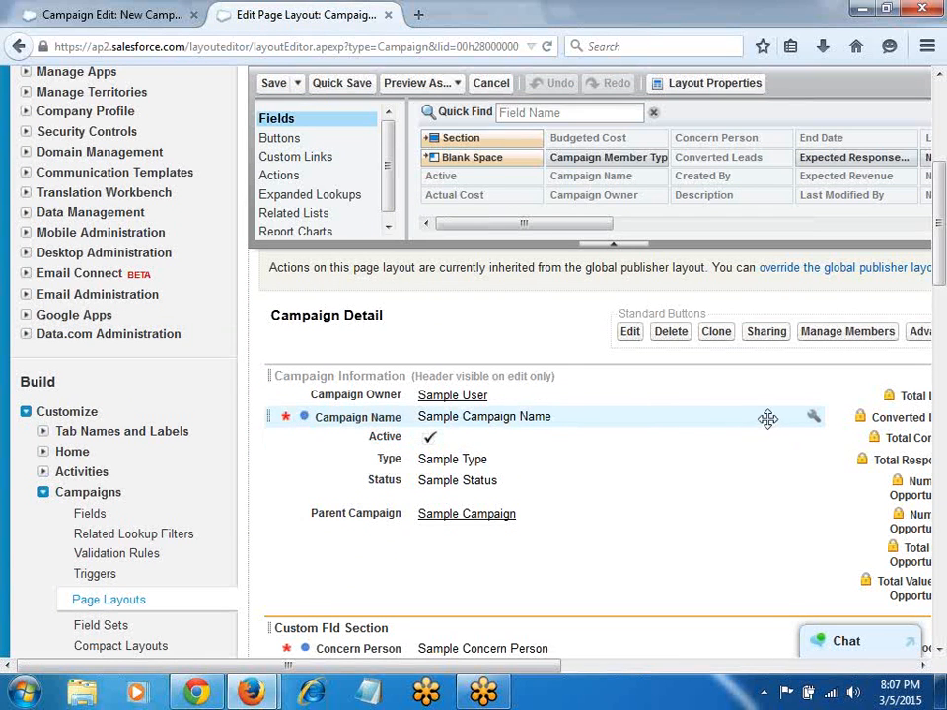
scroll(767, 418, "down", 3)
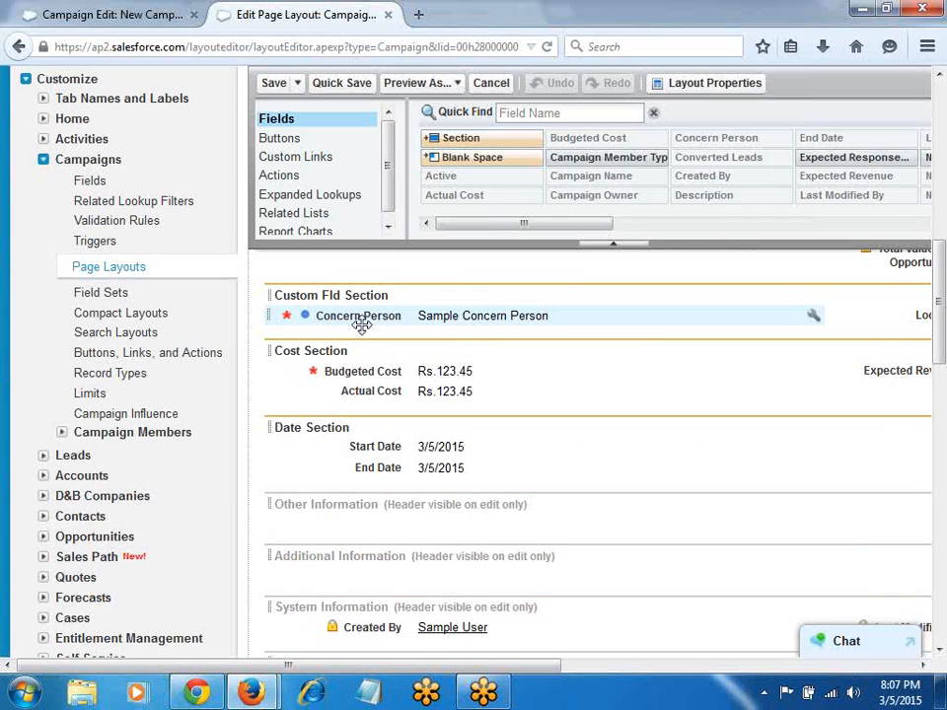
Step: Compare the page layout against the notes' layout steps, then return to the New Campaign page
key("alt+Tab")
scroll(444, 482, "down", 2)
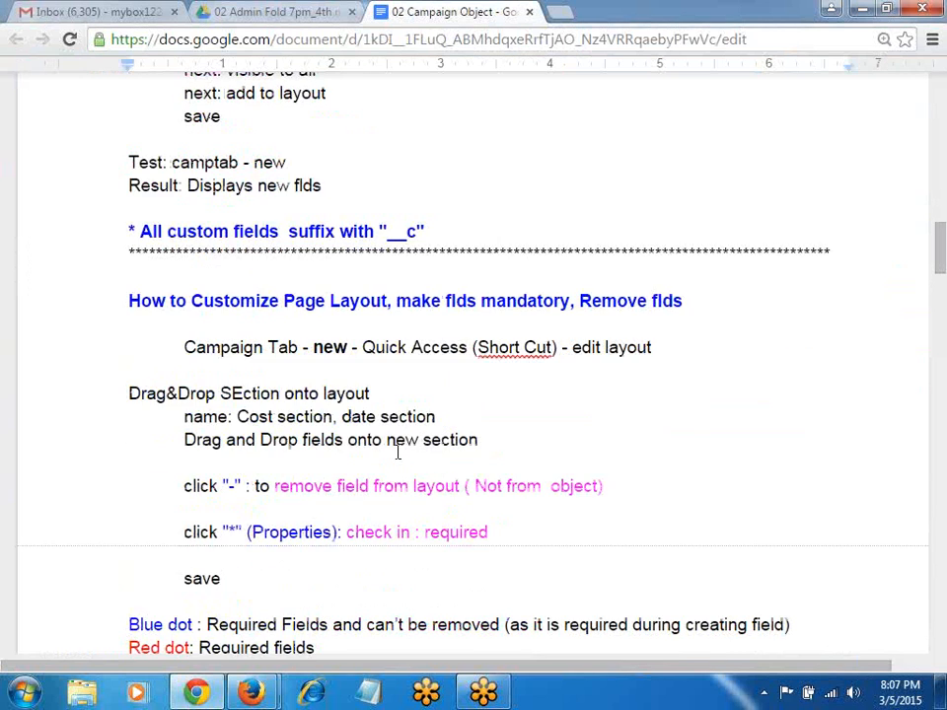
scroll(353, 361, "down", 3)
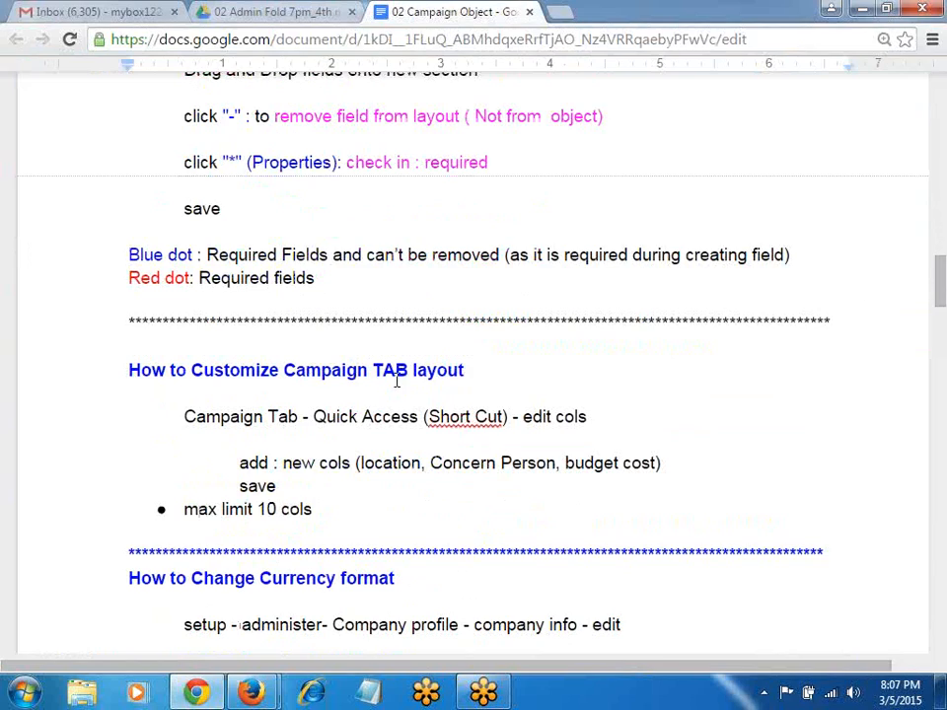
key("alt+Tab")
scroll(295, 317, "up", 6)
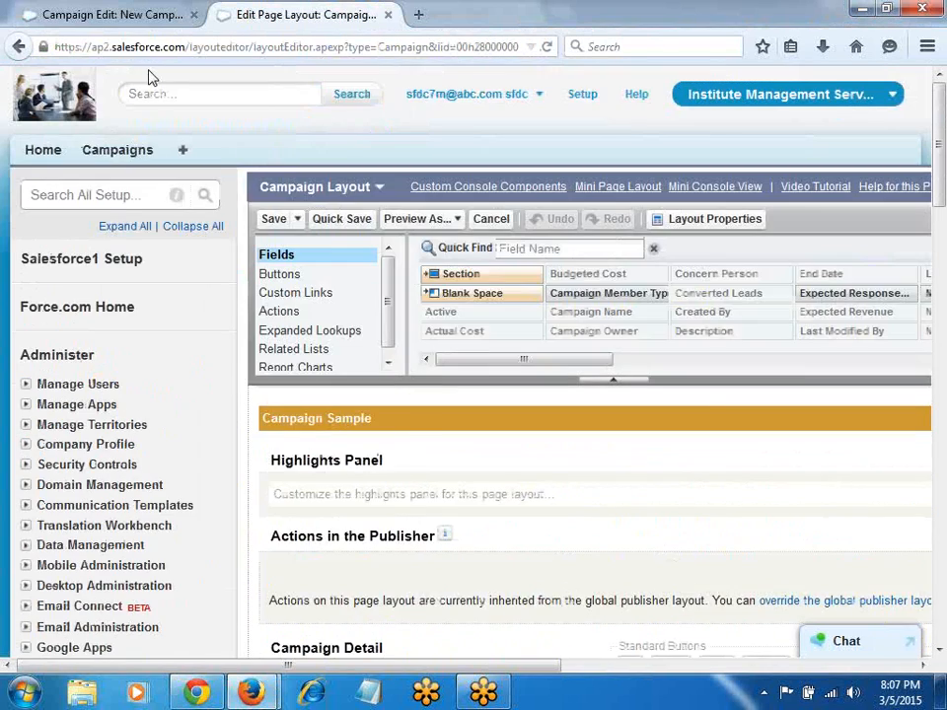
left_click(139, 17)
Step: Show Campaigns Home to confirm the Location and Concern Person columns in Recent Campaigns
left_click(129, 153)
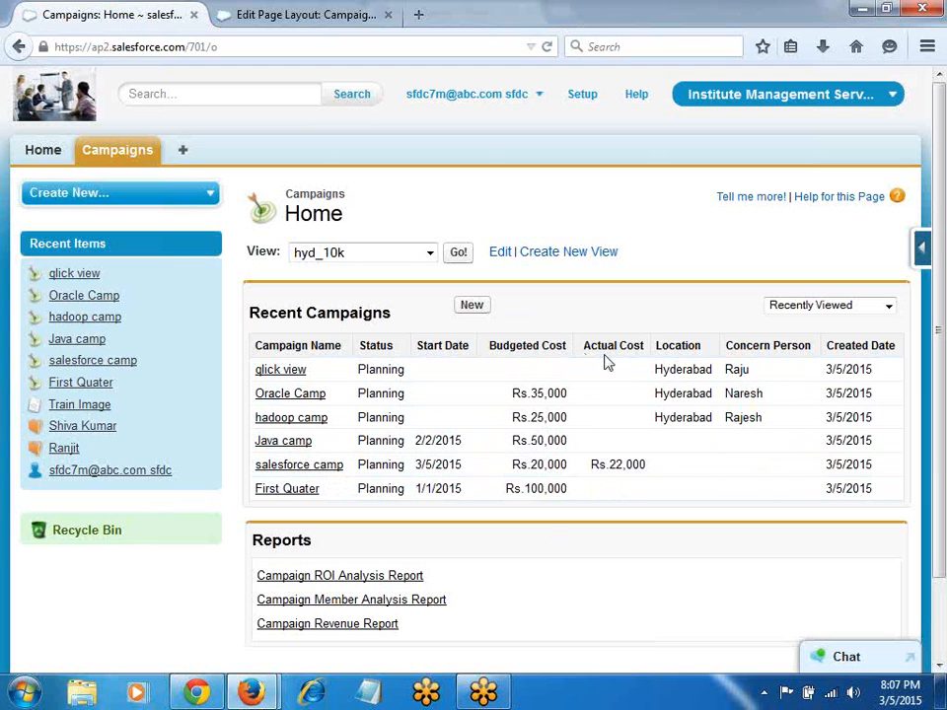
key("alt+Tab")
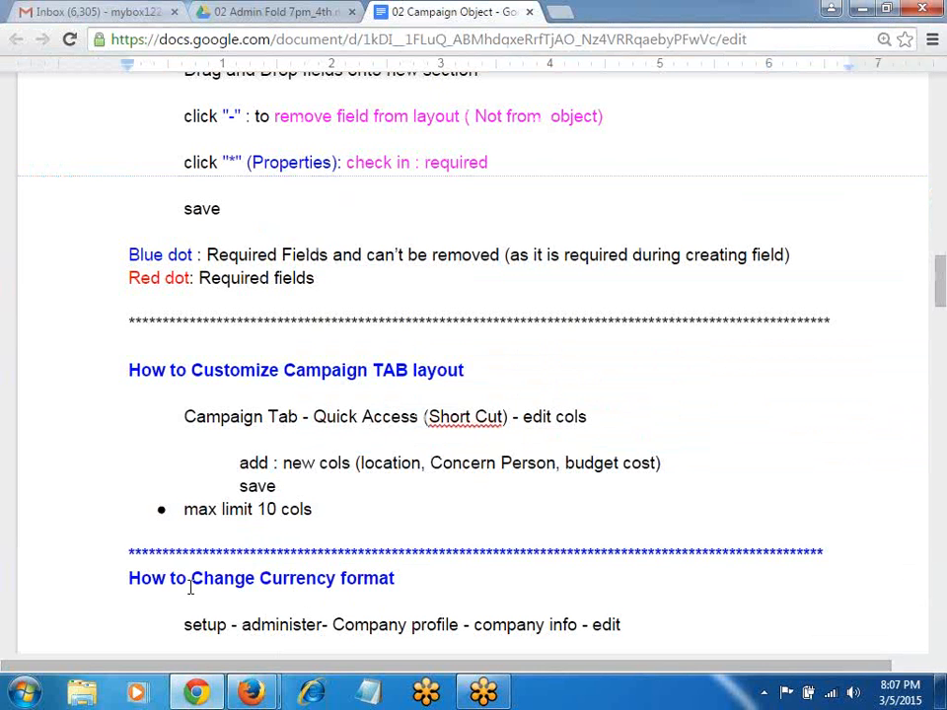
Step: Read the currency-format notes (English (India) locale, GMT + 5.30, Rs amounts), then return to Campaigns Home
scroll(272, 491, "down", 2)
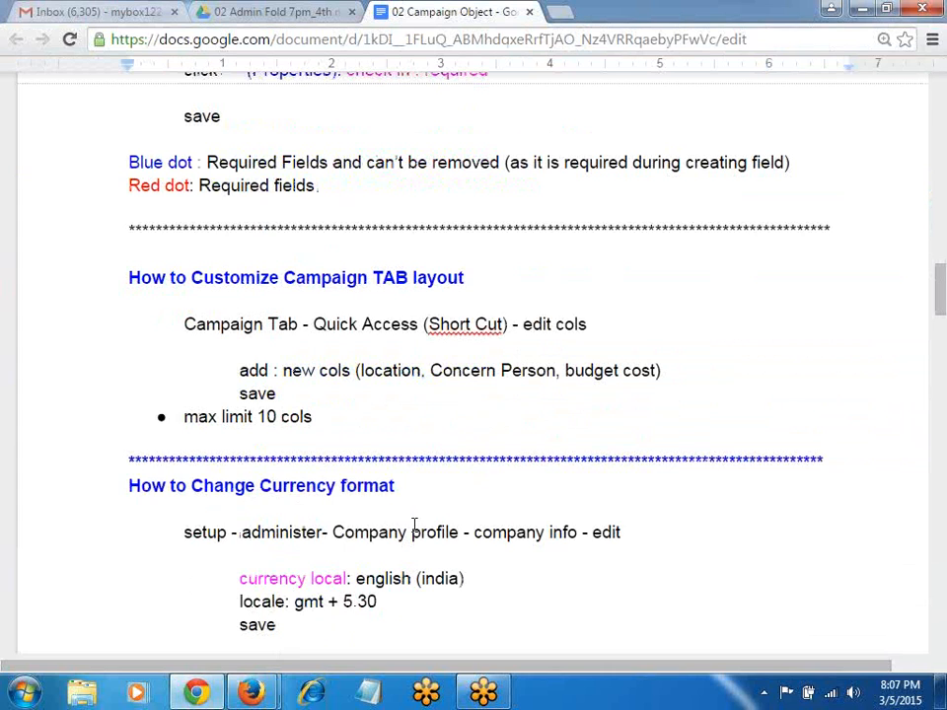
left_click(335, 602)
scroll(396, 589, "down", 4)
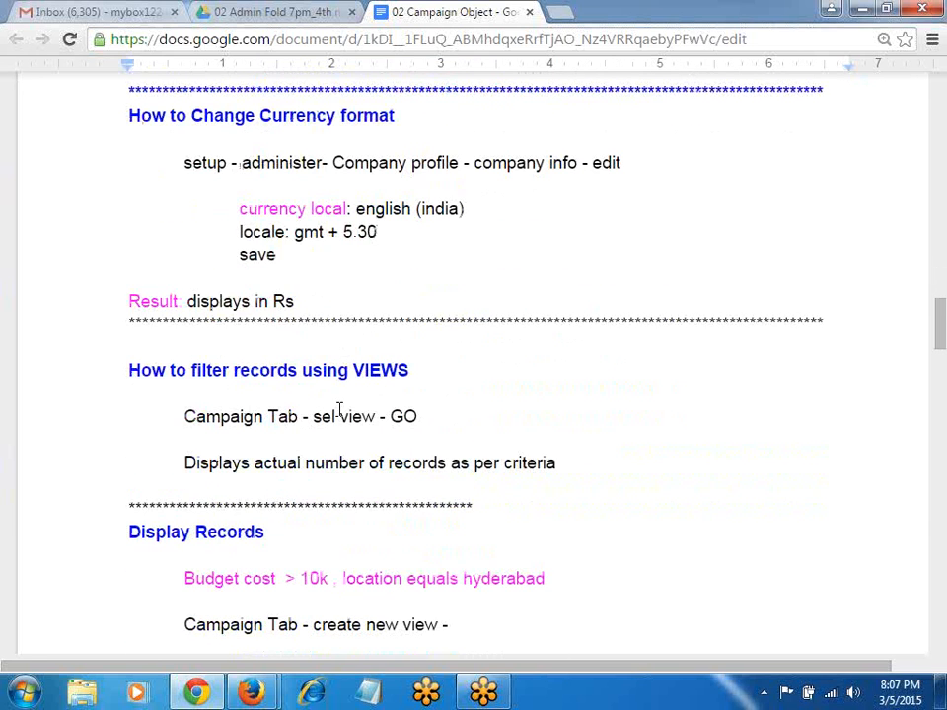
key("alt+Tab")
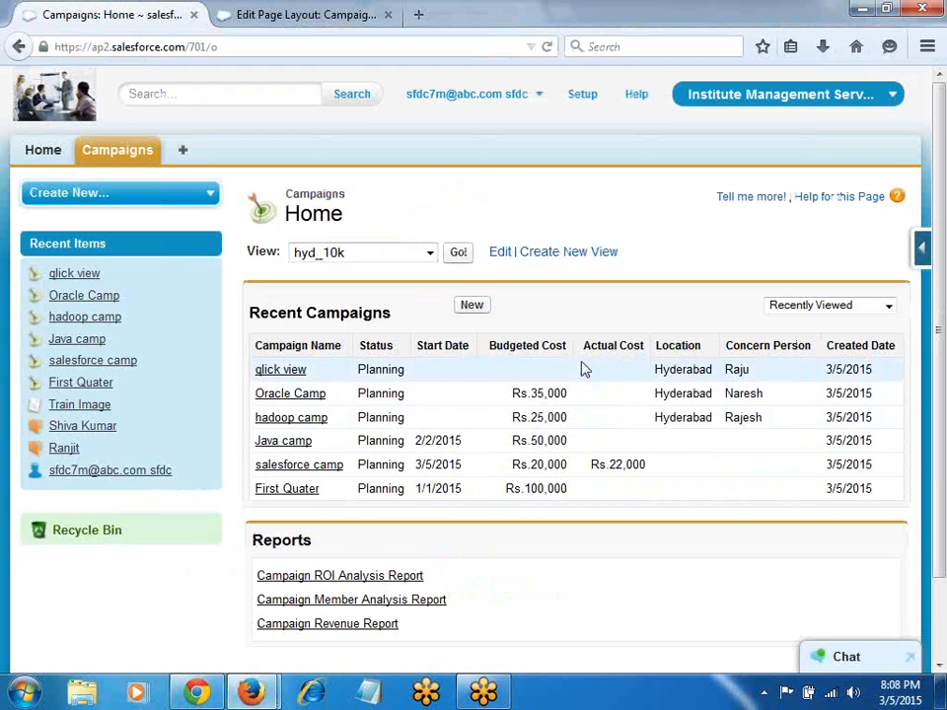
scroll(687, 539, "down", 2)
scroll(687, 539, "up", 2)
scroll(687, 539, "down", 2)
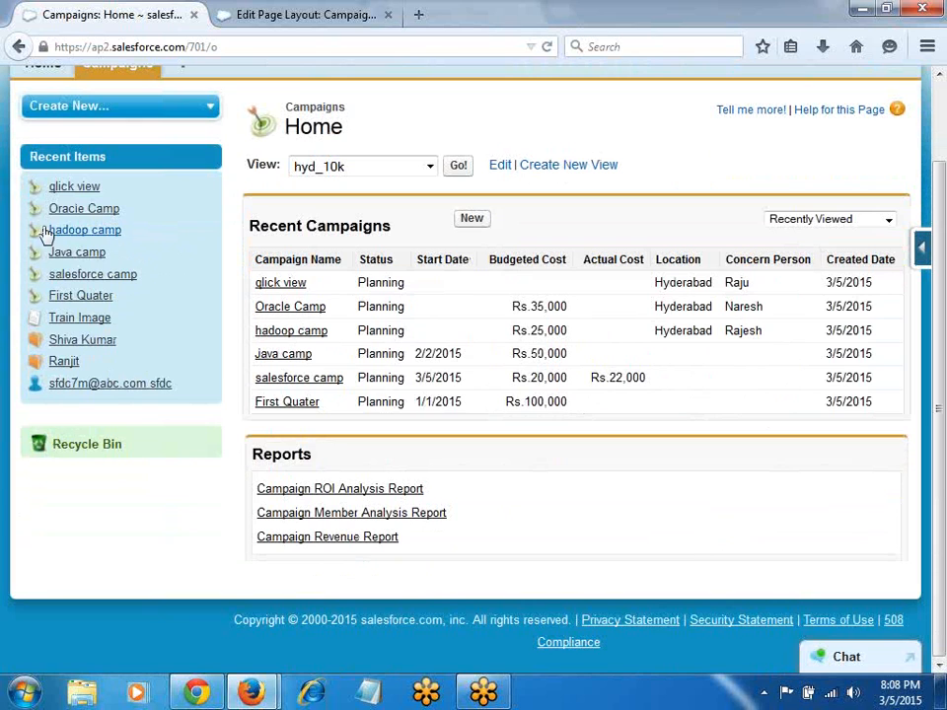
scroll(230, 377, "up", 2)
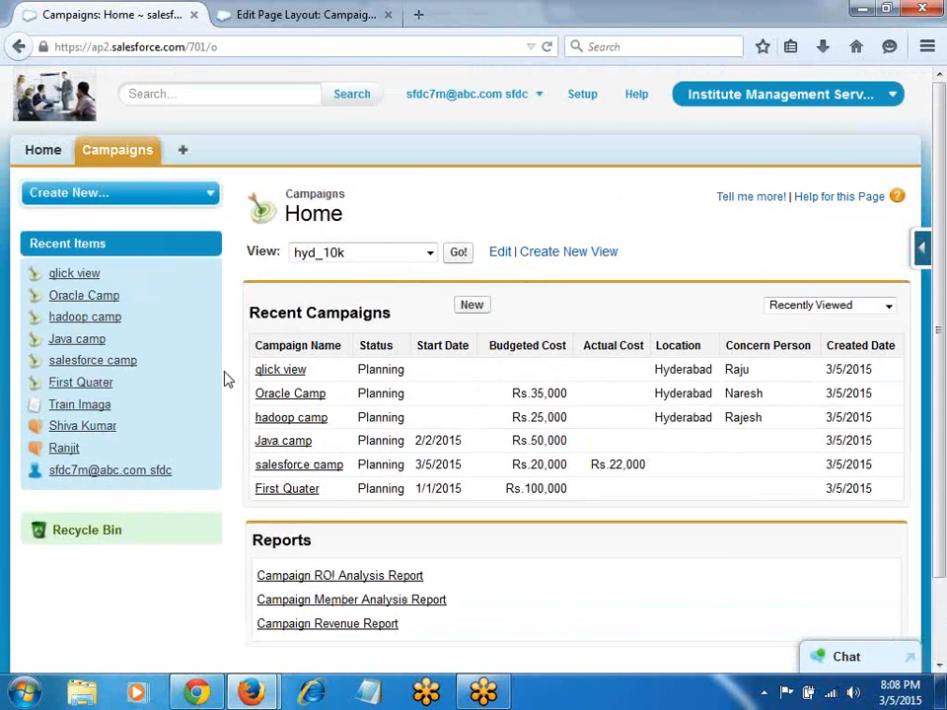